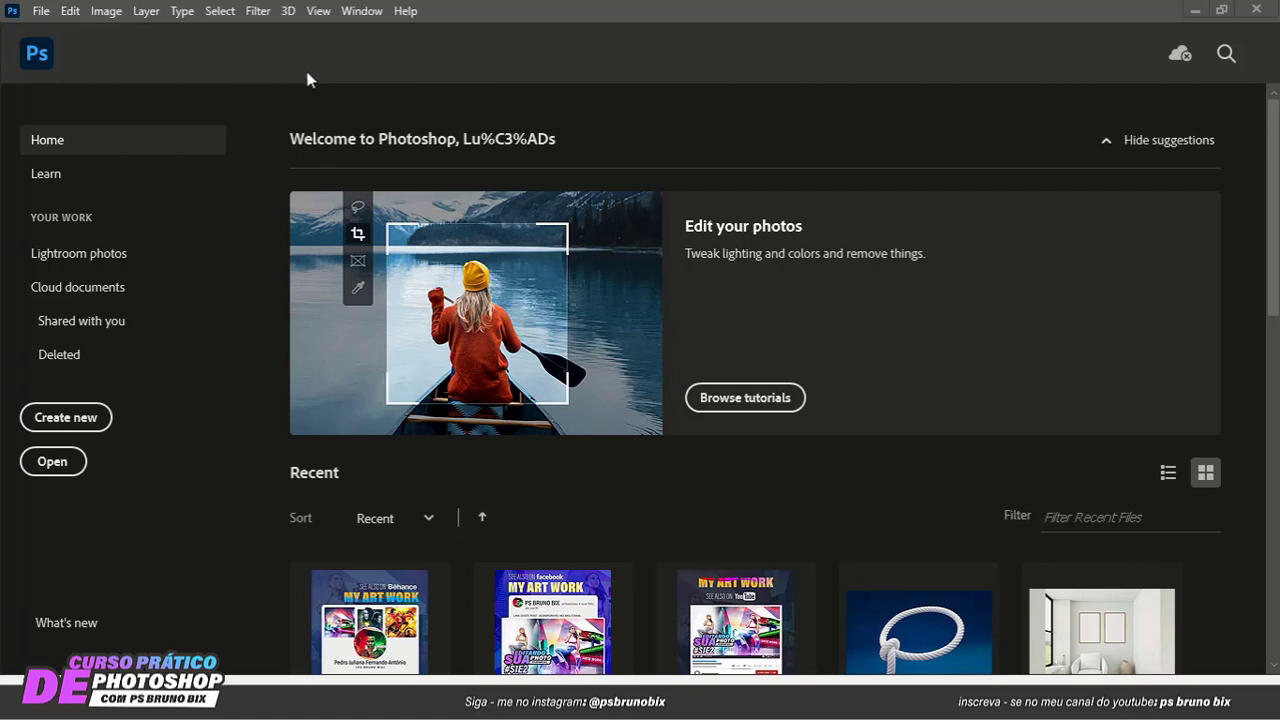
- Create a new portrait document from the A3 print preset, 297 x 420 mm at 300 ppi
{"action": "left_click", "coordinate": [82, 418]}
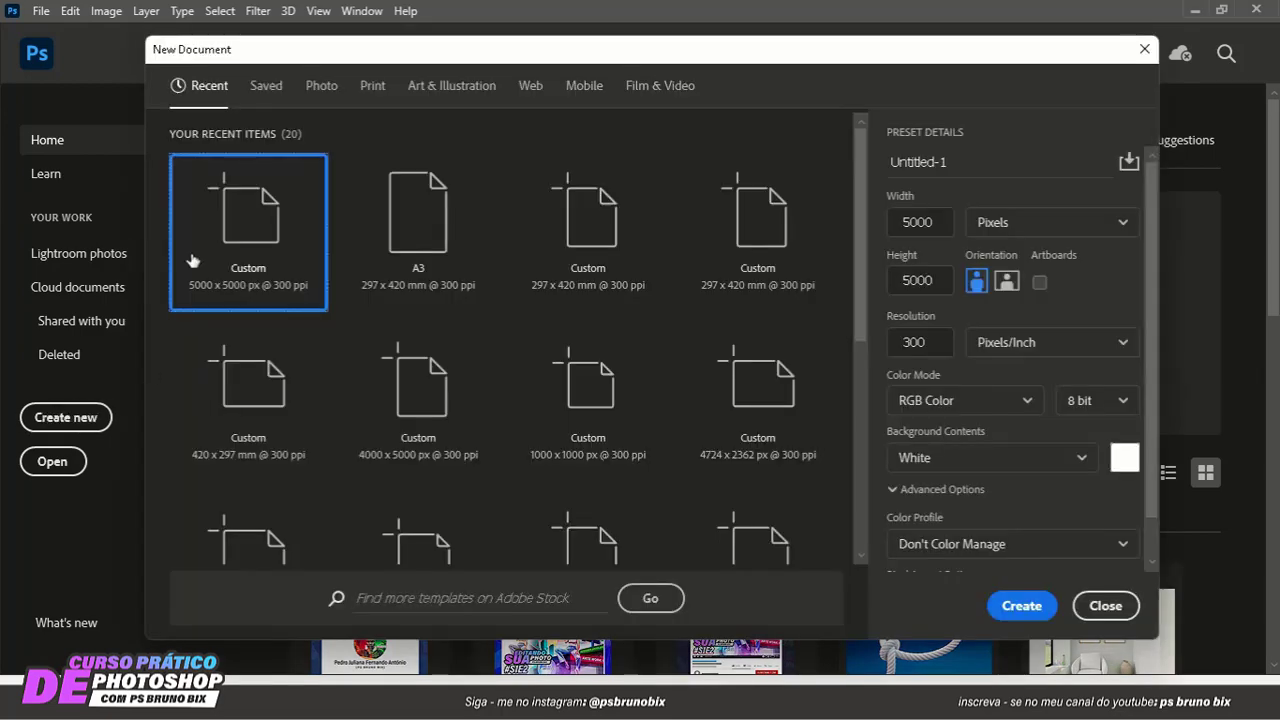
{"action": "left_click_drag", "start_coordinate": [326, 56], "coordinate": [371, 49]}
{"action": "left_click", "coordinate": [486, 183]}
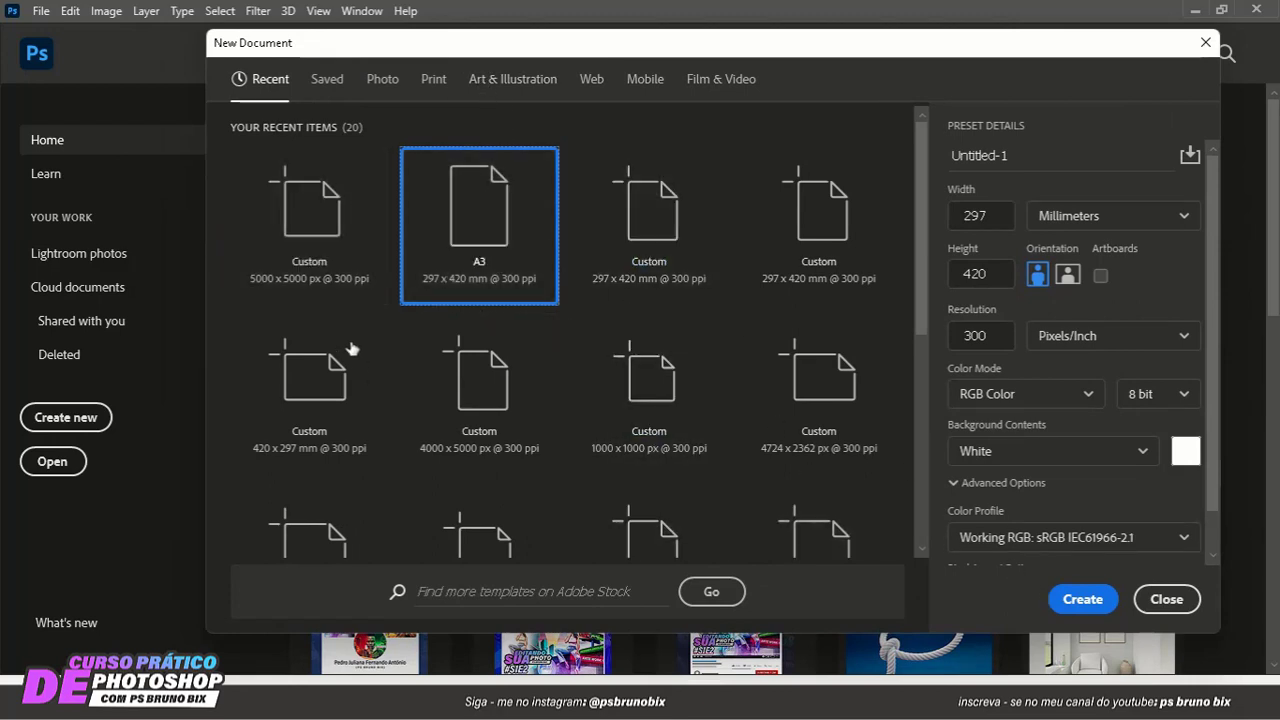
{"action": "left_click", "coordinate": [432, 82]}
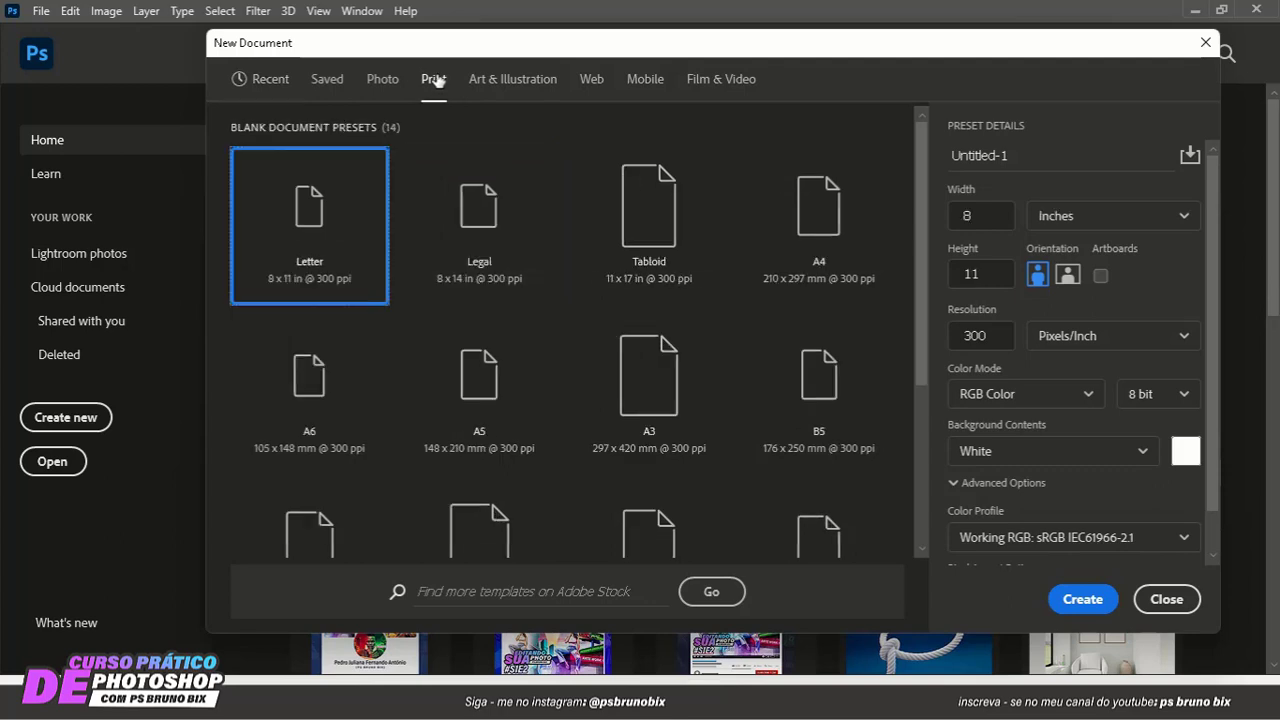
{"action": "left_click", "coordinate": [660, 395]}
{"action": "left_click", "coordinate": [1081, 599]}
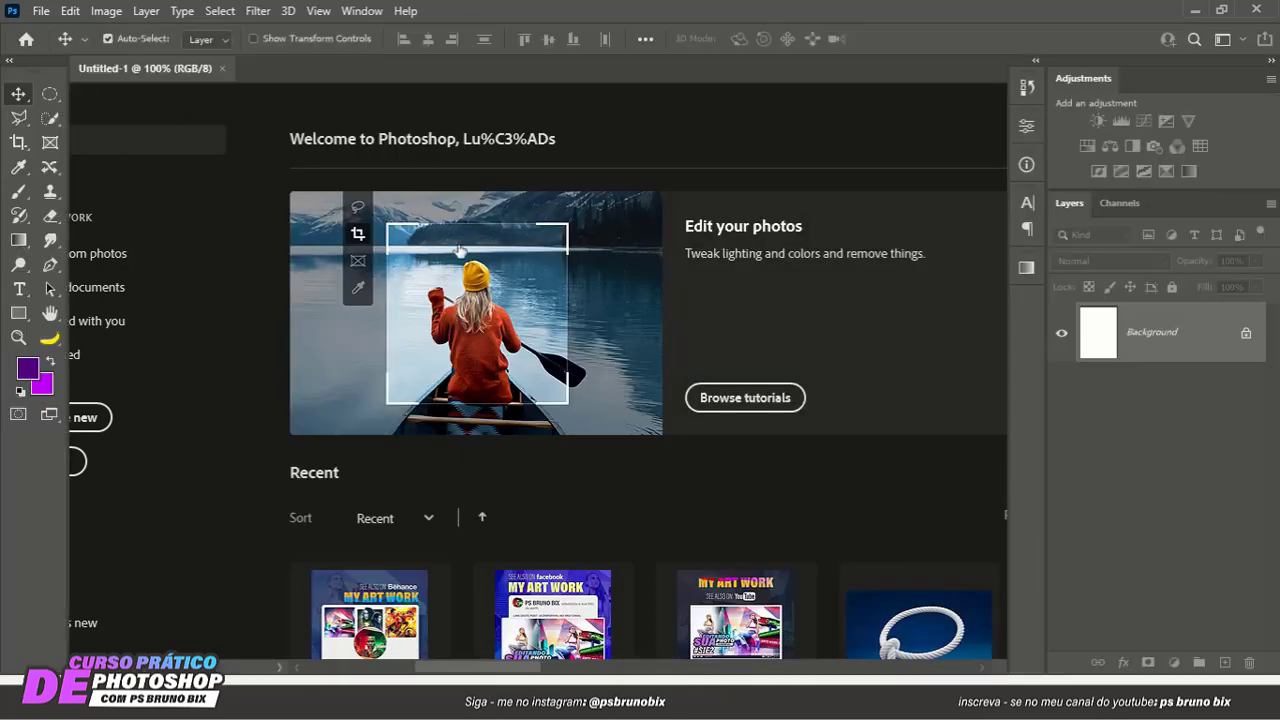
{"action": "scroll", "coordinate": [662, 335], "scroll_direction": "up", "scroll_amount": 2}
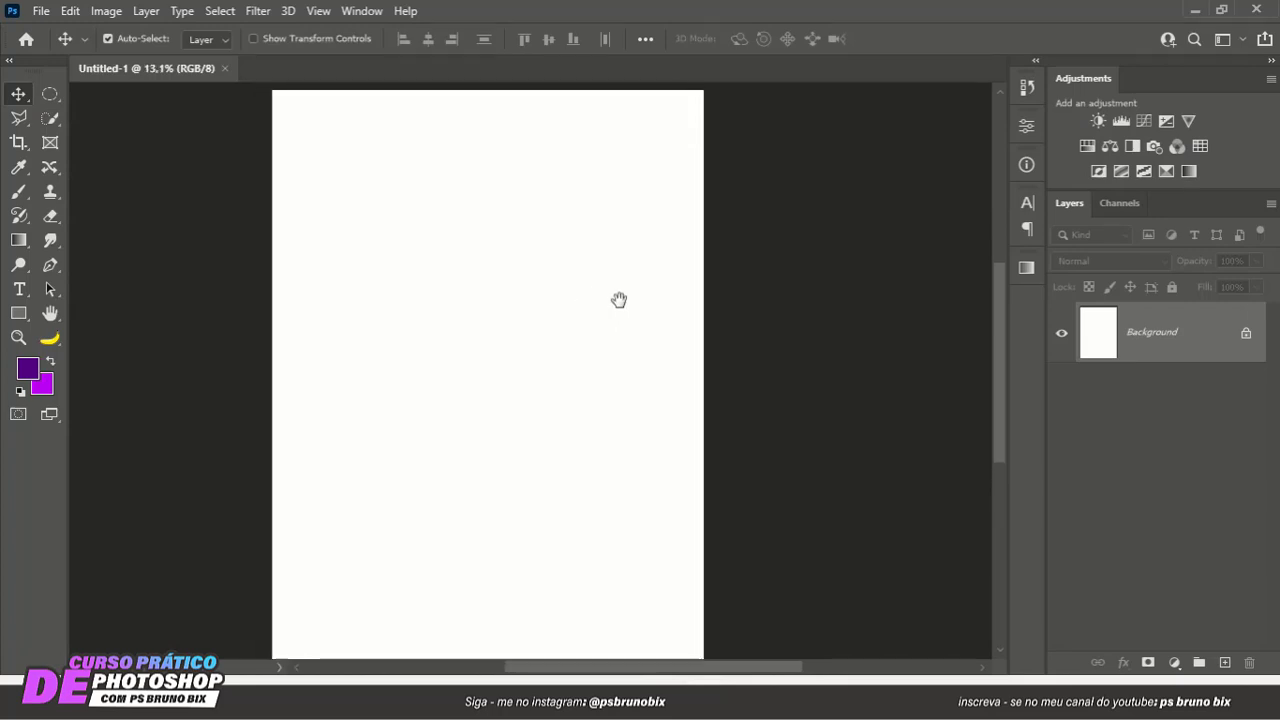
{"action": "scroll", "coordinate": [594, 294], "scroll_direction": "down", "scroll_amount": 1}
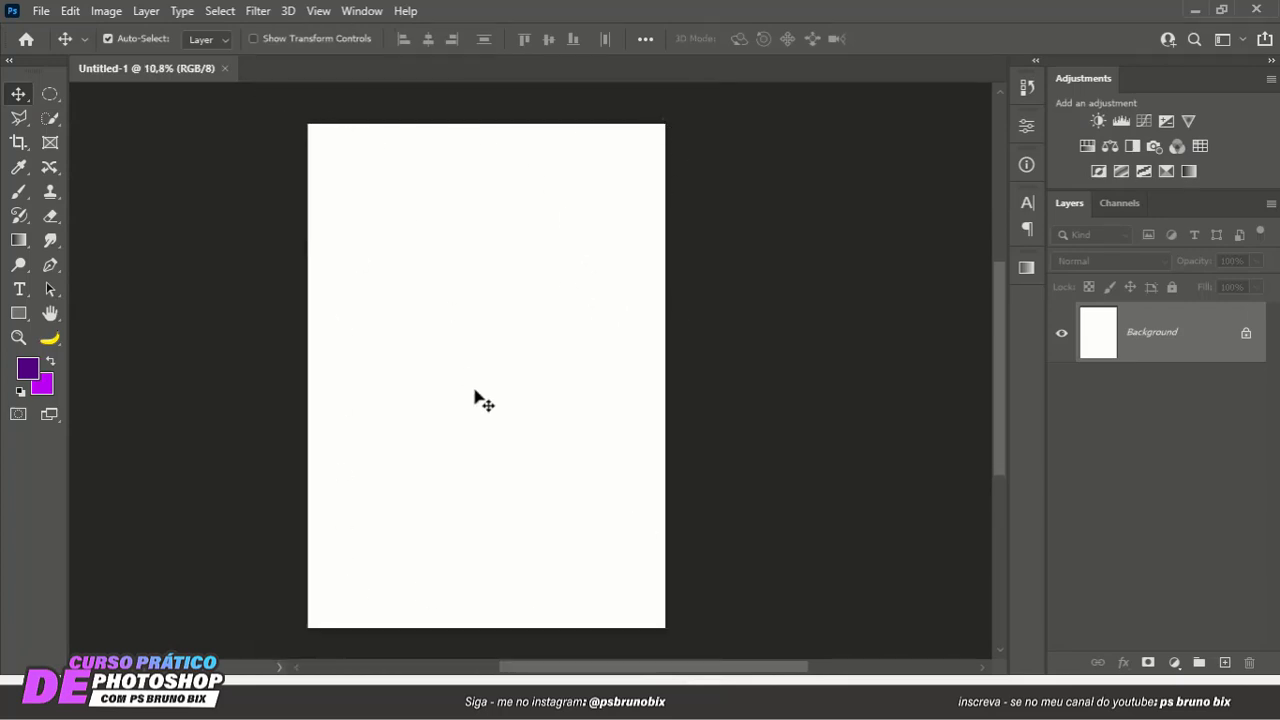
- Place the Liberdade Plena.jpg portrait from the AULA PRANCEHTA folder onto the A3 canvas at its fitted size
{"action": "key", "text": "alt+Tab"}
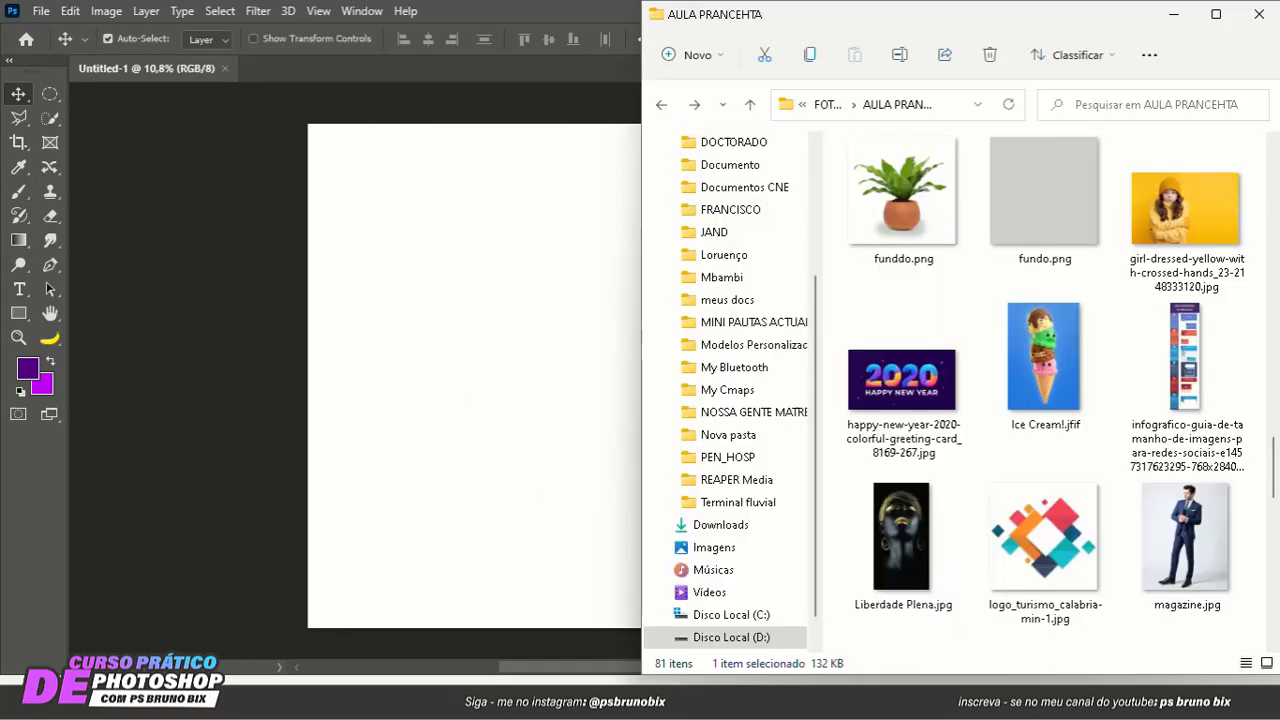
{"action": "key", "text": "alt+Tab"}
{"action": "key", "text": "alt+Tab"}
{"action": "left_click_drag", "start_coordinate": [880, 530], "coordinate": [543, 334]}
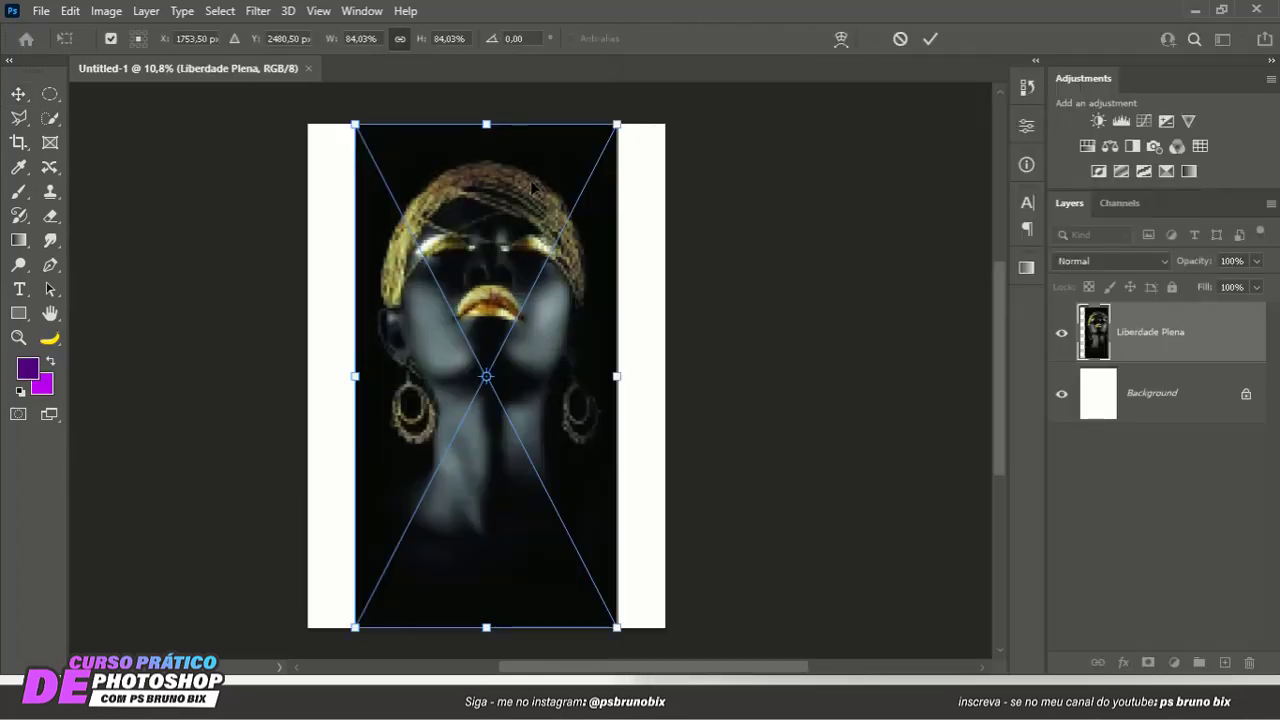
{"action": "key", "text": "Return"}
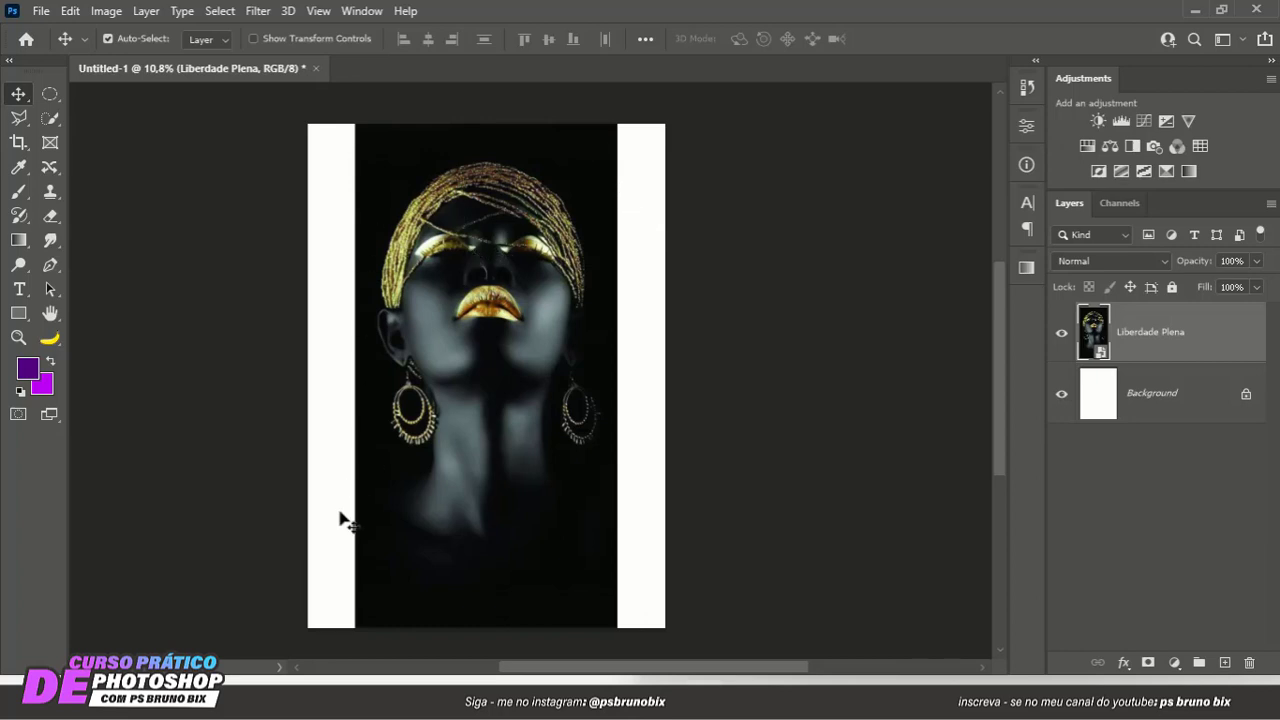
- Try selecting the woman with the Object Selection Tool in Lasso mode, and clear the resulting selection
{"action": "scroll", "coordinate": [470, 312], "scroll_direction": "down", "scroll_amount": 1}
{"action": "left_click", "coordinate": [52, 117]}
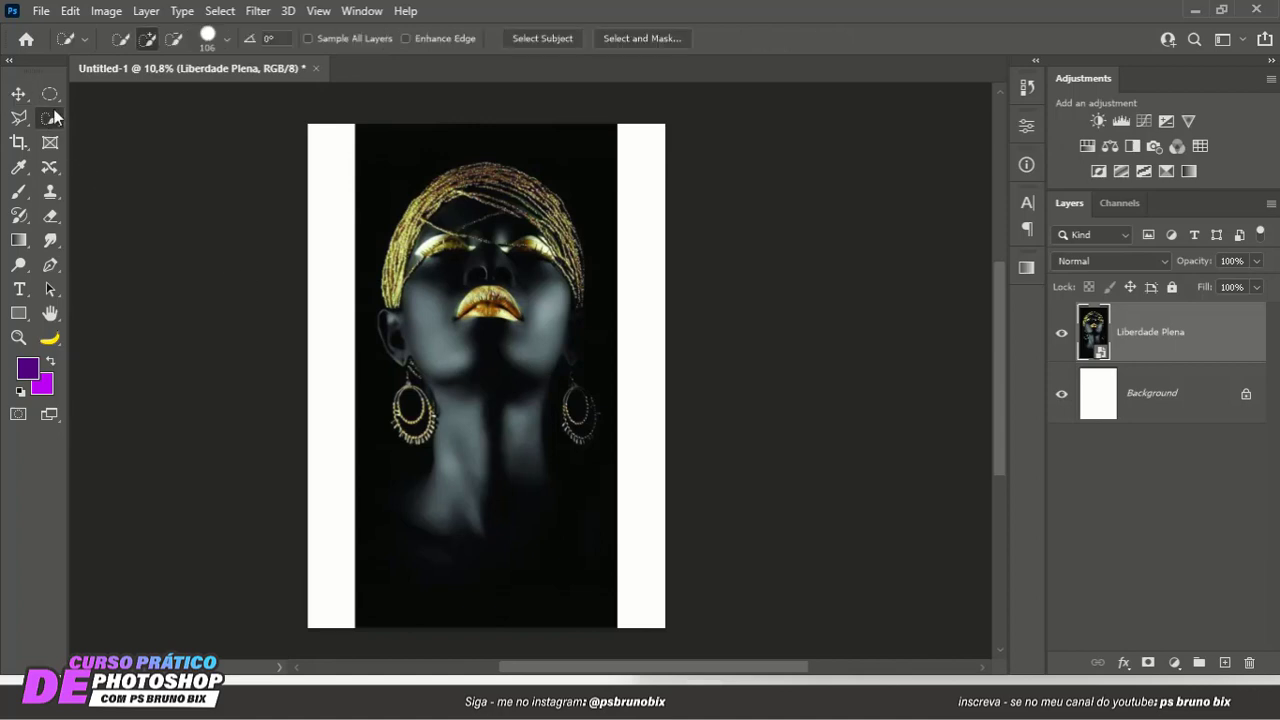
{"action": "left_click", "coordinate": [55, 118]}
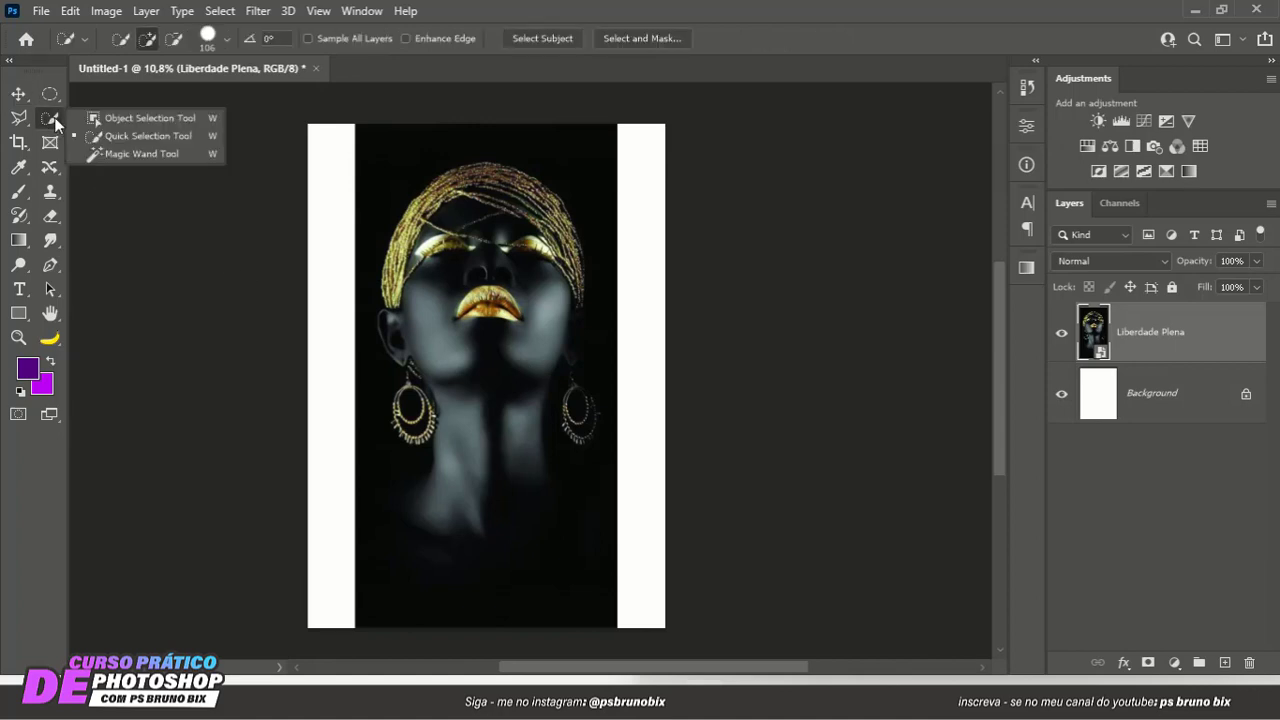
{"action": "left_click", "coordinate": [118, 114]}
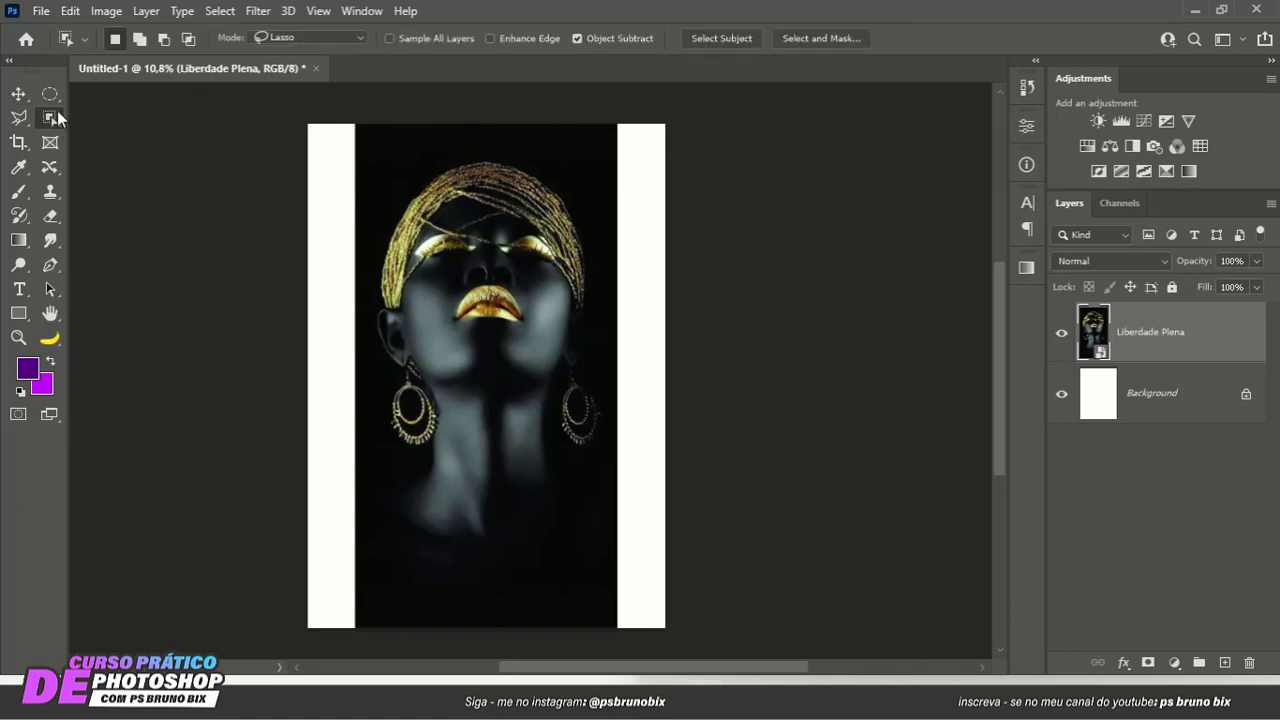
{"action": "mouse_move", "coordinate": [442, 147]}
{"action": "left_mouse_down"}
{"action": "mouse_move", "coordinate": [395, 208]}
{"action": "mouse_move", "coordinate": [371, 288]}
{"action": "mouse_move", "coordinate": [383, 452]}
{"action": "mouse_move", "coordinate": [340, 546]}
{"action": "mouse_move", "coordinate": [343, 600]}
{"action": "mouse_move", "coordinate": [395, 643]}
{"action": "mouse_move", "coordinate": [620, 663]}
{"action": "mouse_move", "coordinate": [671, 642]}
{"action": "mouse_move", "coordinate": [636, 434]}
{"action": "mouse_move", "coordinate": [605, 369]}
{"action": "mouse_move", "coordinate": [608, 252]}
{"action": "mouse_move", "coordinate": [586, 183]}
{"action": "mouse_move", "coordinate": [536, 157]}
{"action": "mouse_move", "coordinate": [443, 149]}
{"action": "left_mouse_up"}
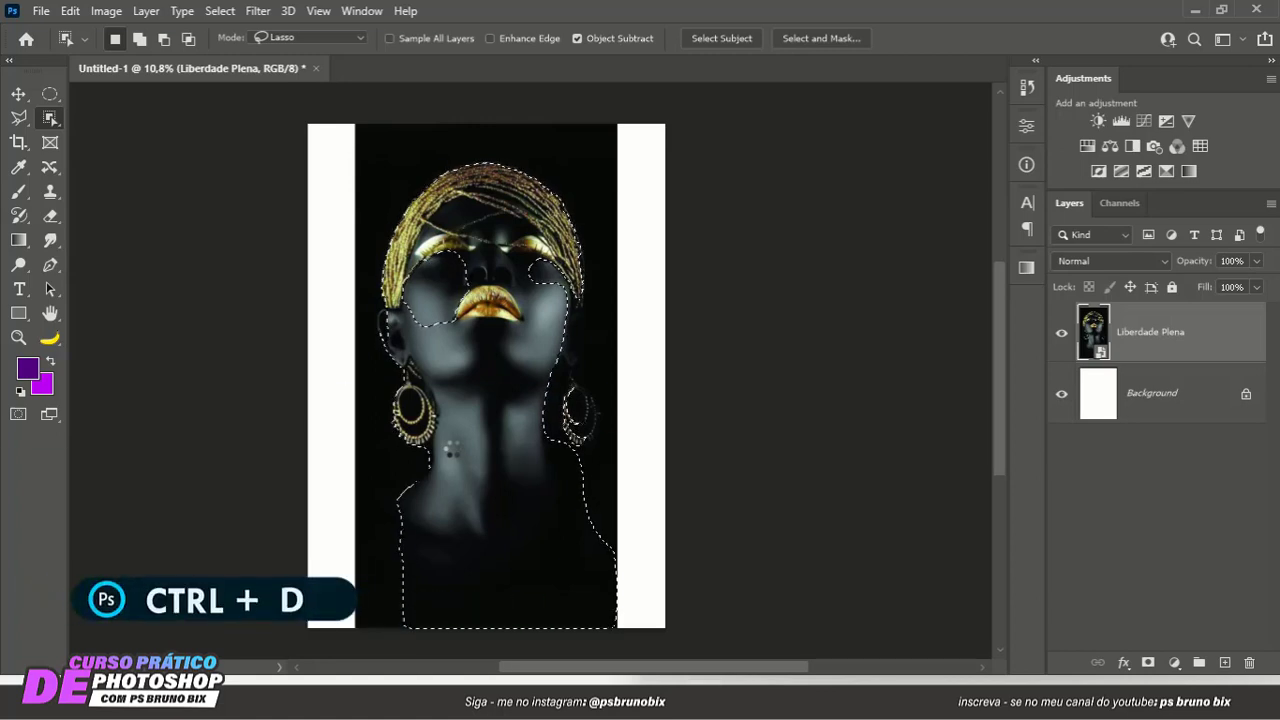
{"action": "key", "text": "ctrl+d"}
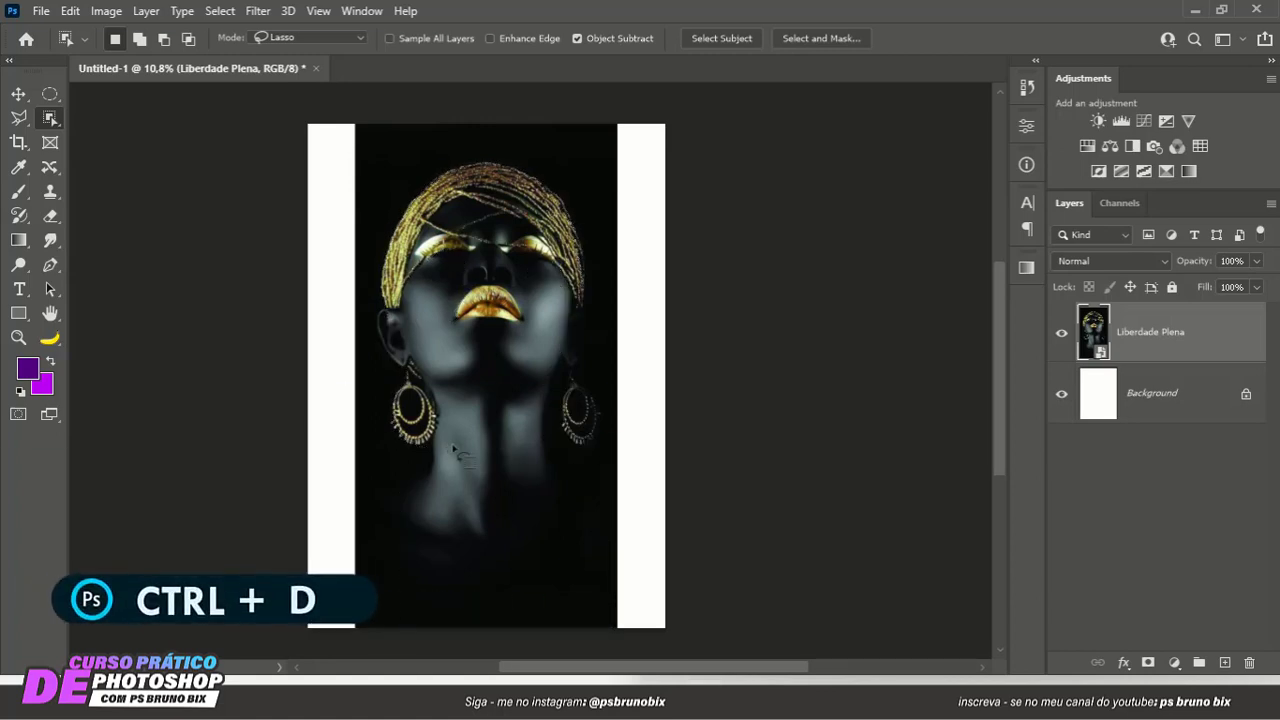
- Start a Pen Tool path at the photo's left edge and curve it along the shoulder to the neck
{"action": "left_click", "coordinate": [47, 263]}
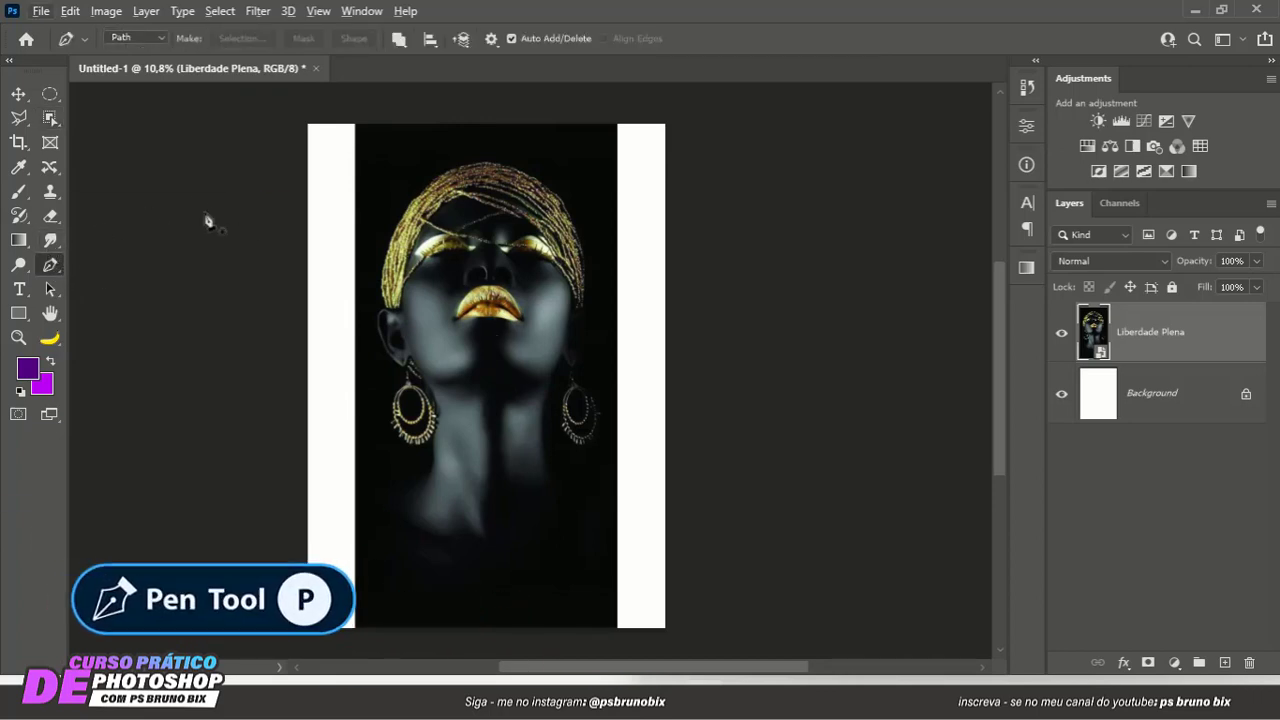
{"action": "left_click", "coordinate": [54, 118]}
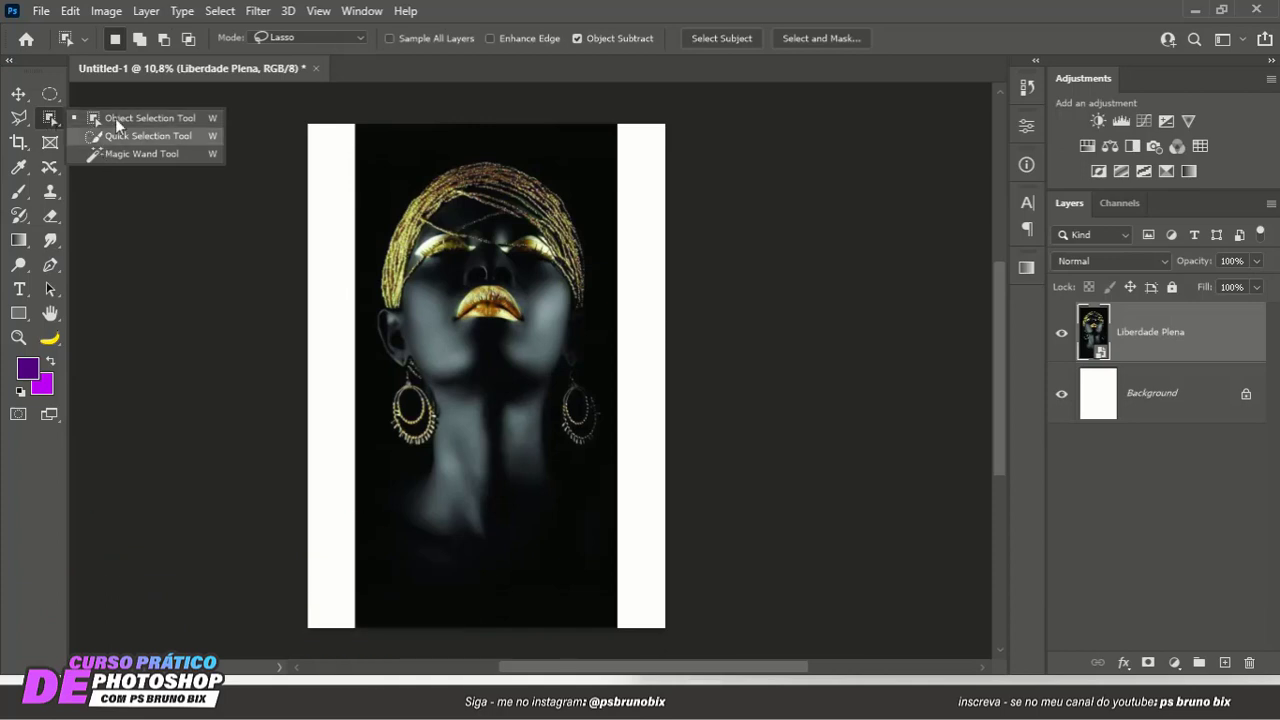
{"action": "left_click", "coordinate": [54, 265]}
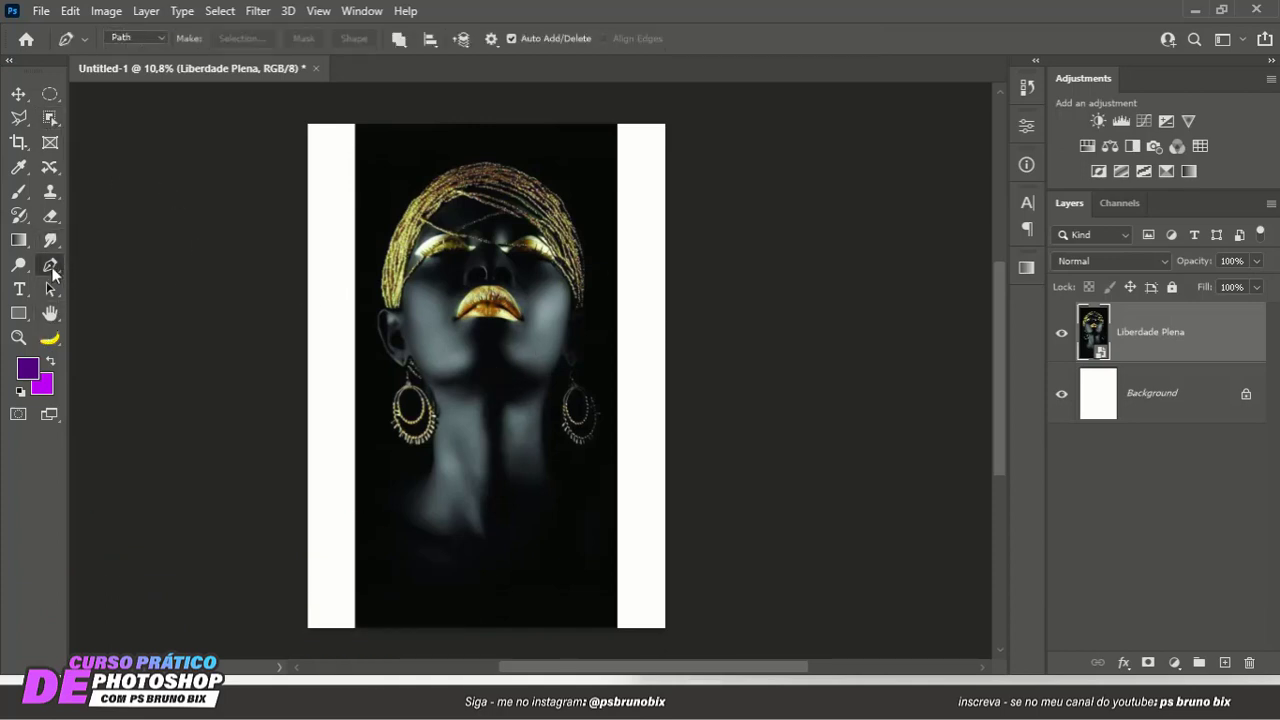
{"action": "scroll", "coordinate": [429, 418], "scroll_direction": "up", "scroll_amount": 3}
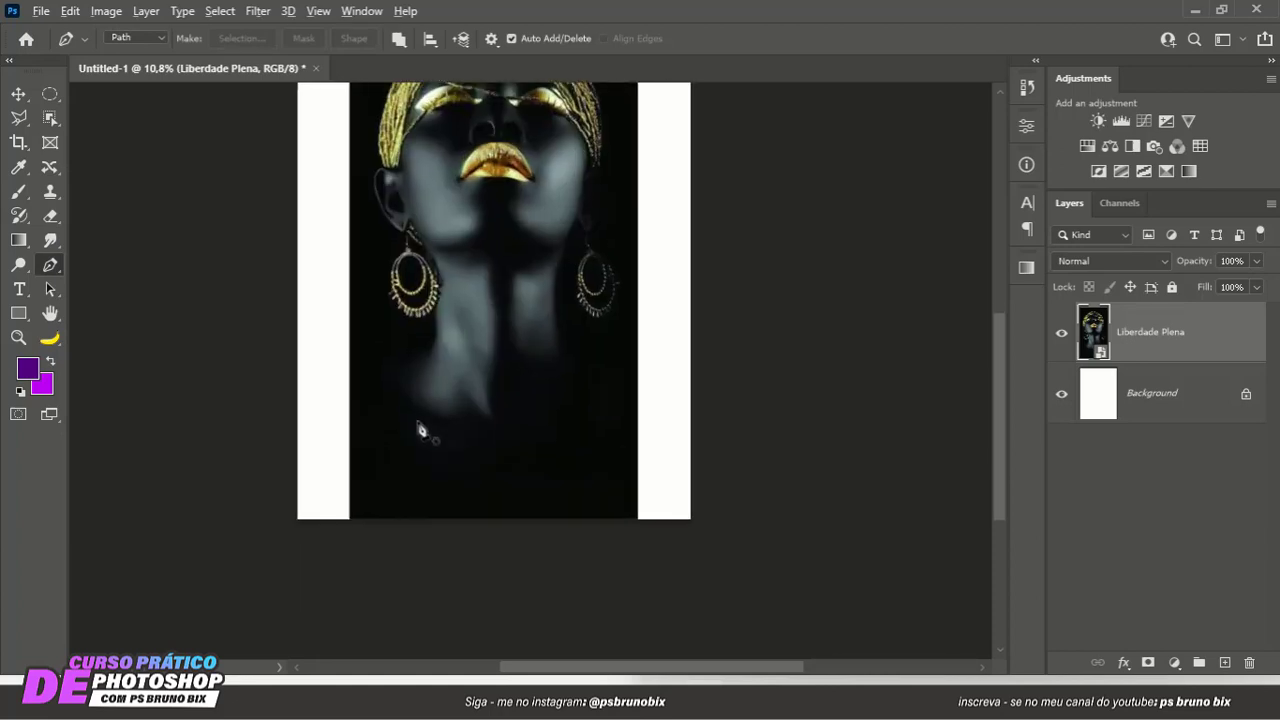
{"action": "right_click", "coordinate": [48, 267]}
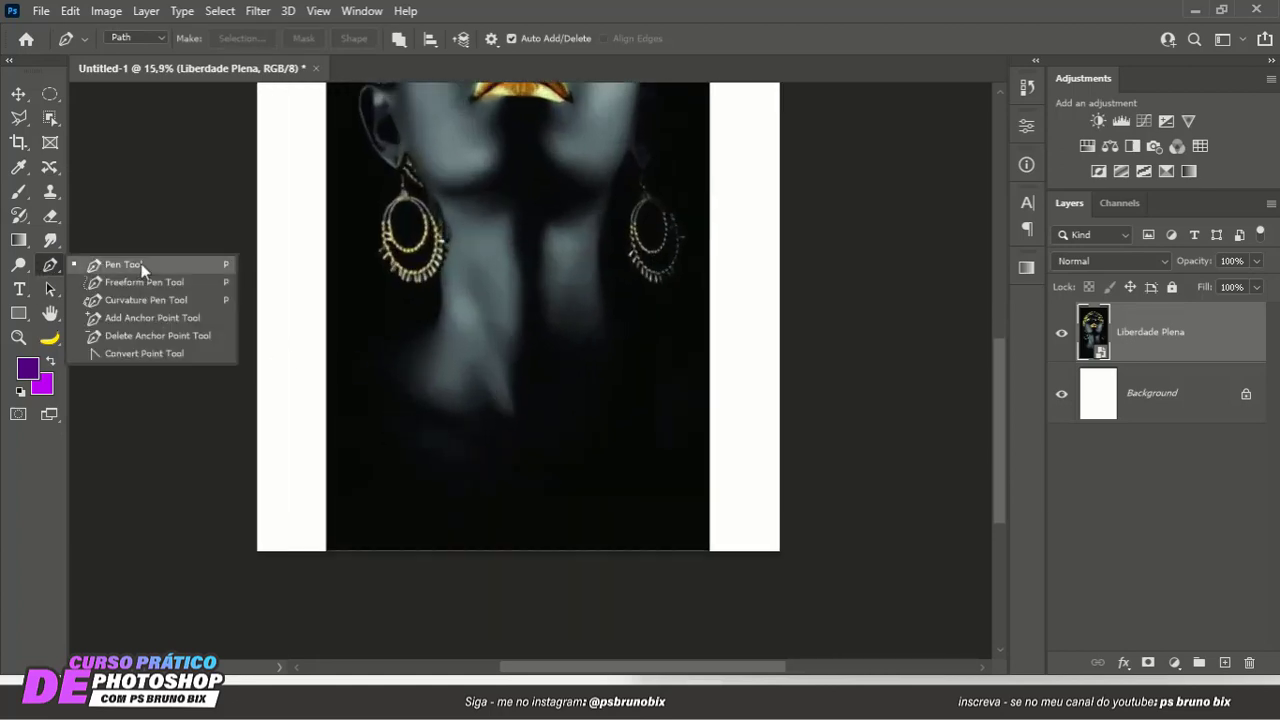
{"action": "left_click", "coordinate": [141, 266]}
{"action": "scroll", "coordinate": [447, 368], "scroll_direction": "down", "scroll_amount": 4}
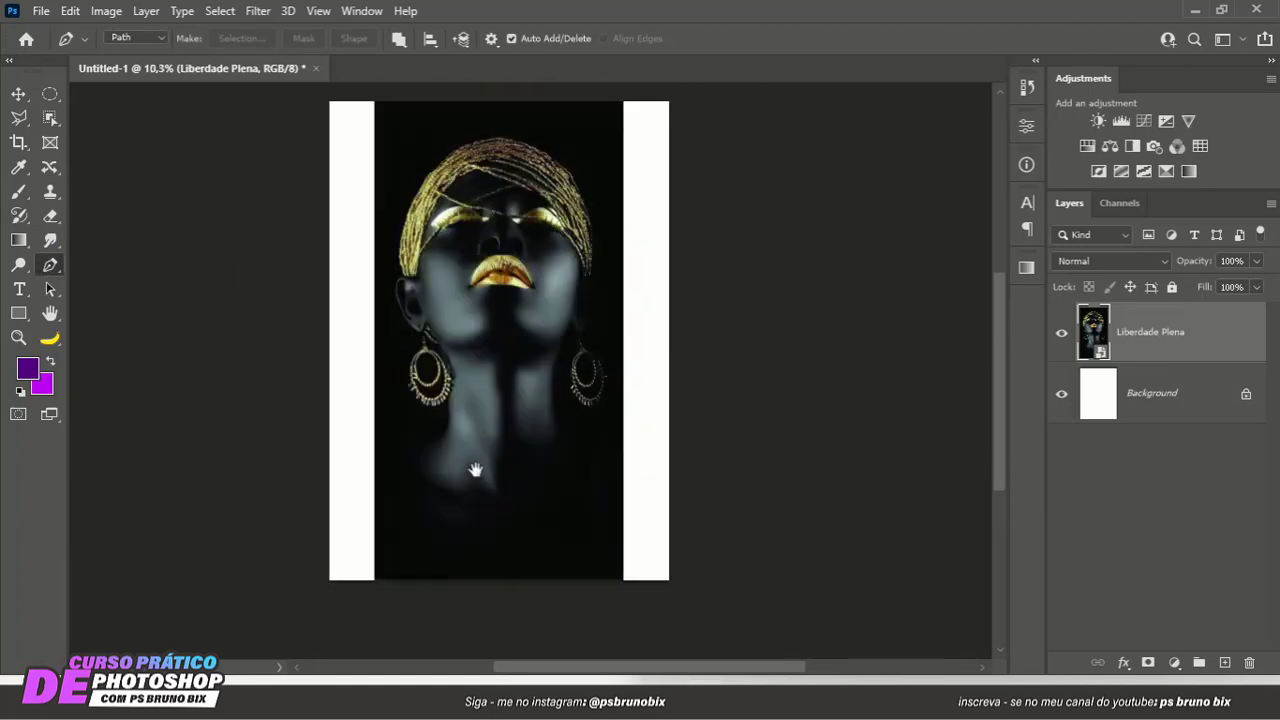
{"action": "scroll", "coordinate": [430, 495], "scroll_direction": "up", "scroll_amount": 9}
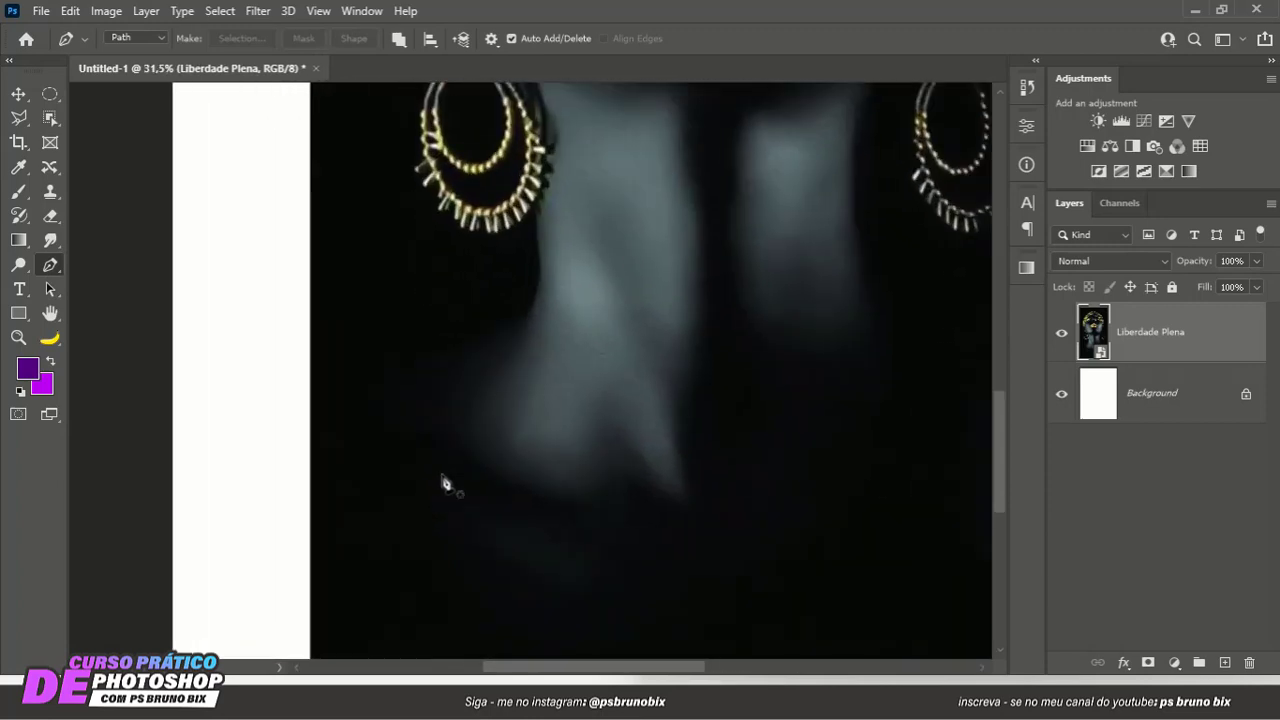
{"action": "left_click_drag", "start_coordinate": [475, 416], "coordinate": [452, 414]}
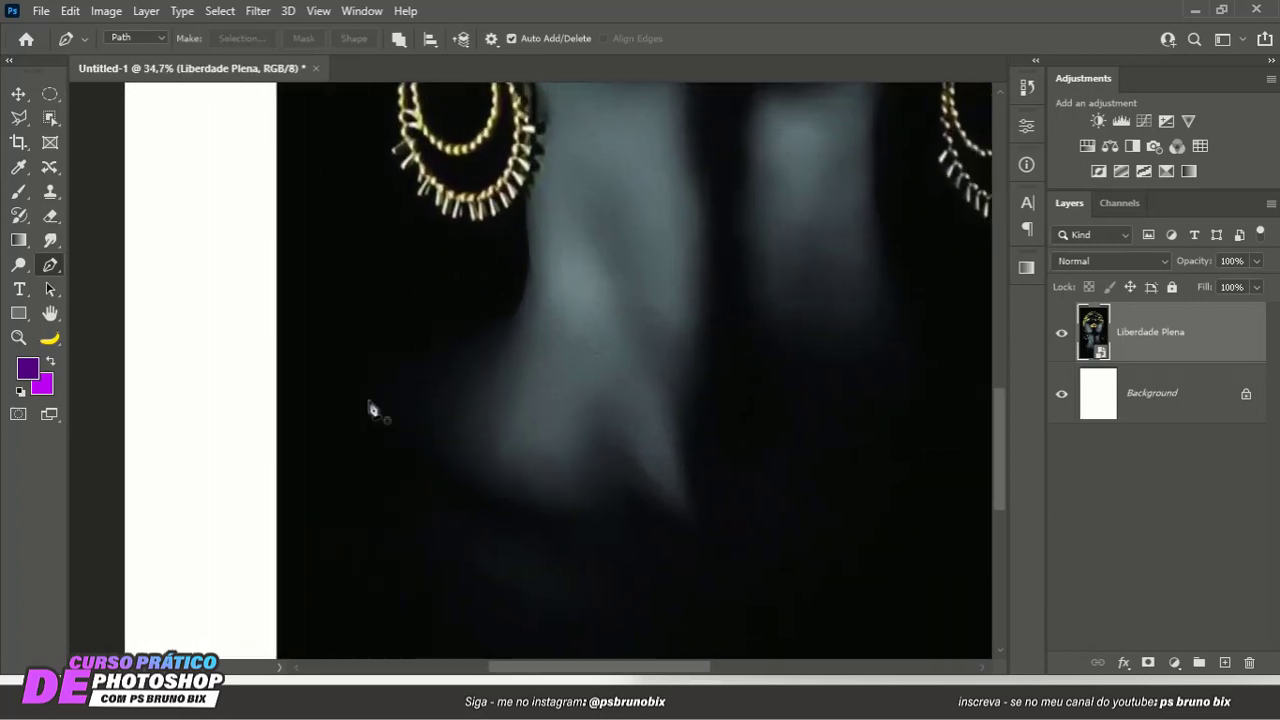
{"action": "left_click", "coordinate": [271, 395]}
{"action": "left_click_drag", "start_coordinate": [515, 318], "coordinate": [518, 290]}
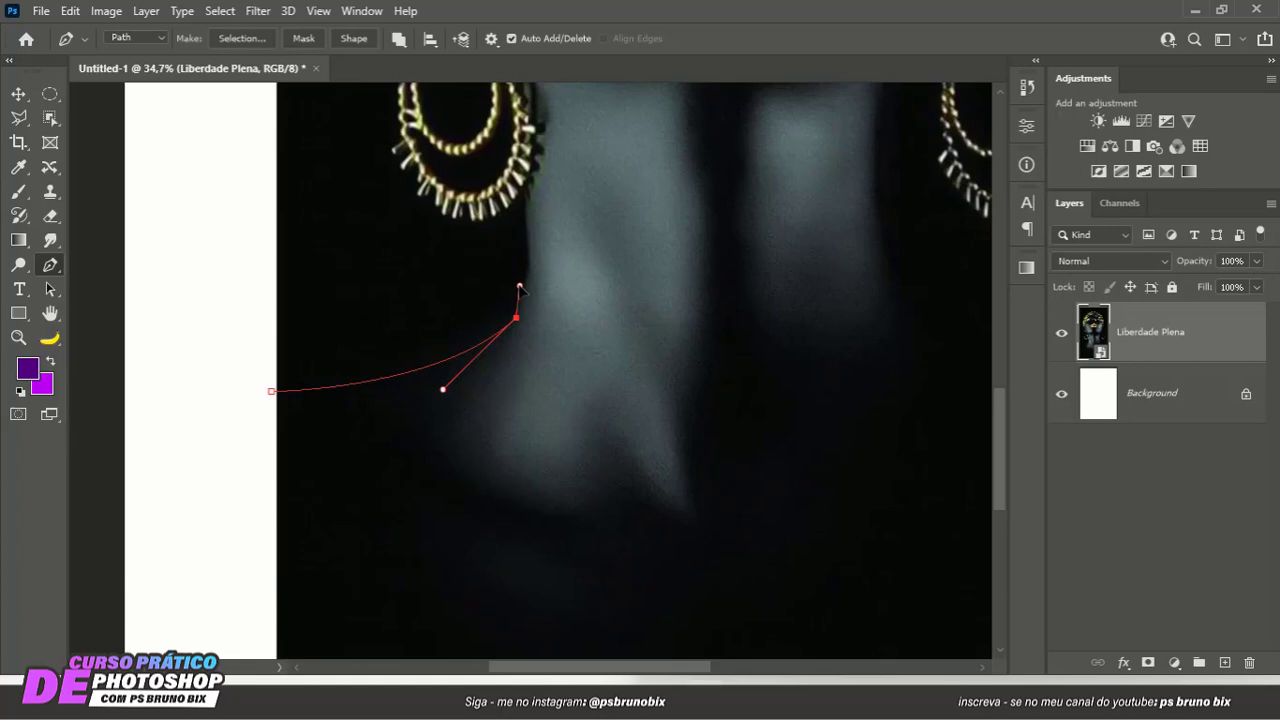
- Continue the path up the neck and around the lower fringe of the left earring
{"action": "scroll", "coordinate": [519, 288], "scroll_direction": "up", "scroll_amount": 2}
{"action": "left_click_drag", "start_coordinate": [529, 208], "coordinate": [567, 413]}
{"action": "left_click", "coordinate": [524, 158]}
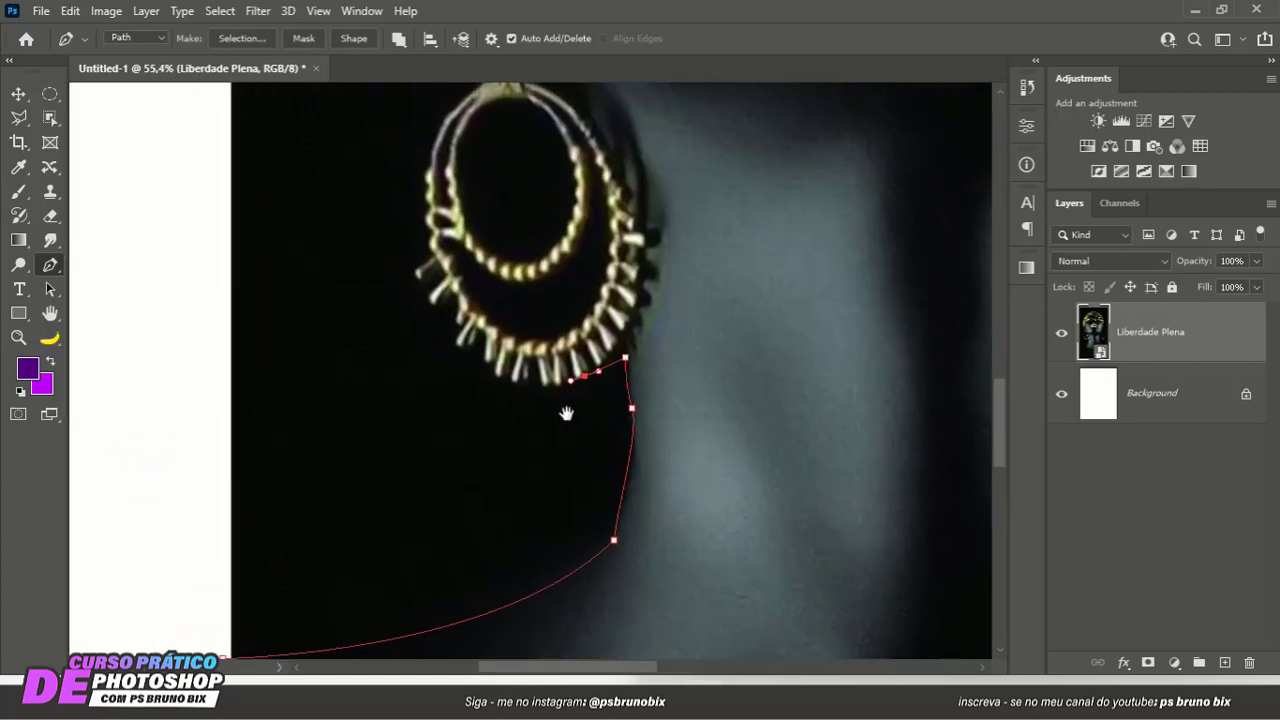
{"action": "left_click_drag", "start_coordinate": [466, 362], "coordinate": [436, 328]}
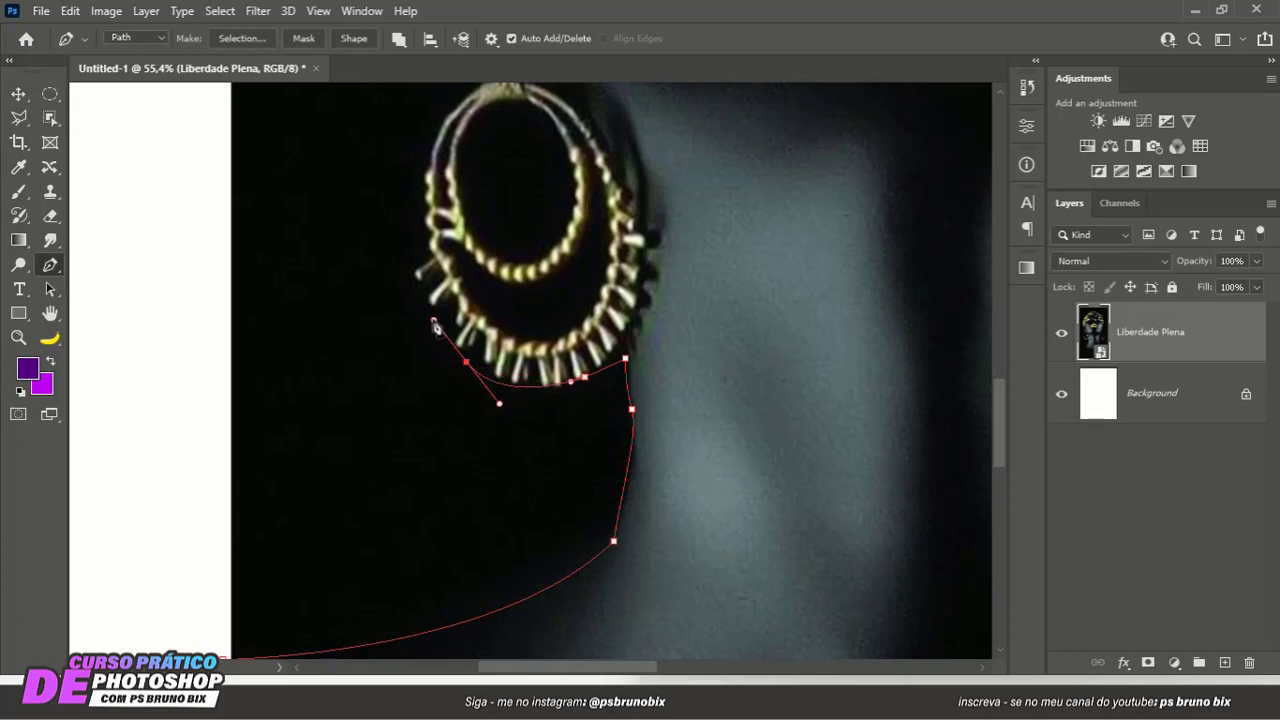
{"action": "mouse_move", "coordinate": [410, 270]}
{"action": "left_mouse_down"}
{"action": "mouse_move", "coordinate": [413, 246]}
{"action": "mouse_move", "coordinate": [433, 346]}
{"action": "mouse_move", "coordinate": [424, 290]}
{"action": "left_mouse_up"}
{"action": "left_click", "coordinate": [430, 256]}
- Redo the last anchor and trace the left earring's outer edge up its hook towards the earlobe
{"action": "scroll", "coordinate": [431, 260], "scroll_direction": "up", "scroll_amount": 3}
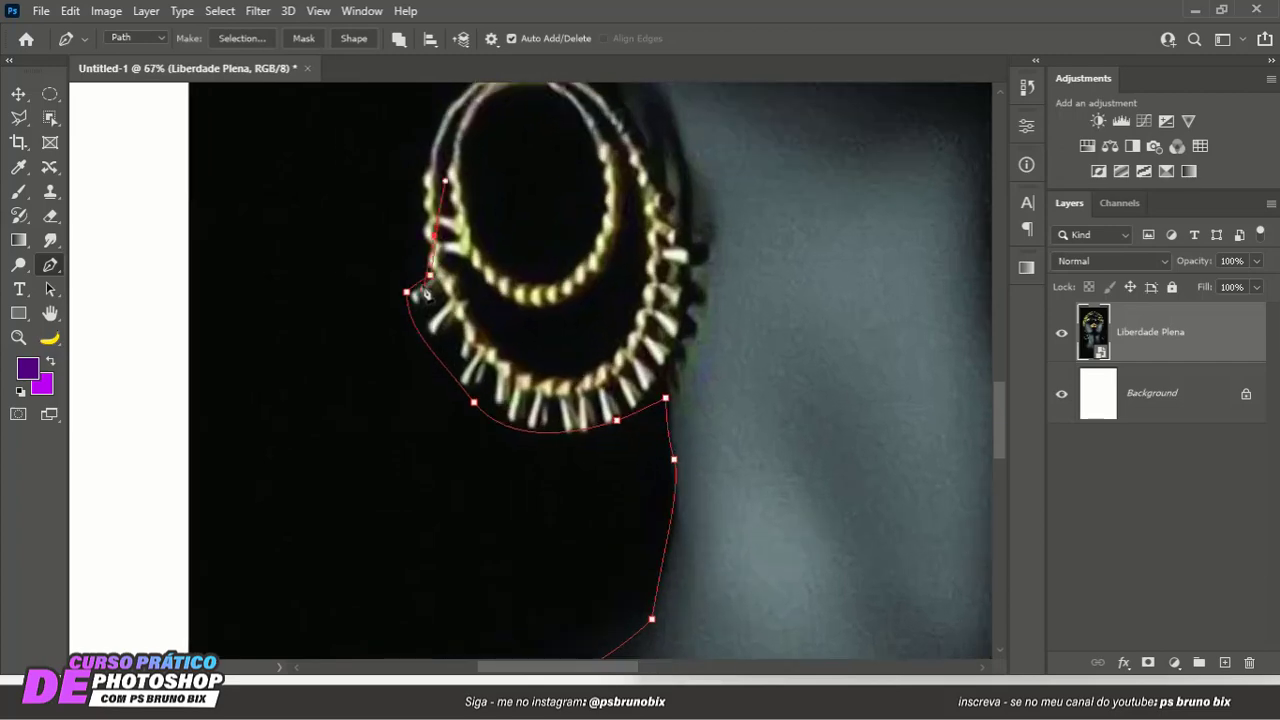
{"action": "key", "text": "ctrl+z"}
{"action": "scroll", "coordinate": [424, 292], "scroll_direction": "down", "scroll_amount": 6}
{"action": "left_click_drag", "start_coordinate": [463, 223], "coordinate": [449, 276]}
{"action": "scroll", "coordinate": [458, 342], "scroll_direction": "up", "scroll_amount": 1}
{"action": "scroll", "coordinate": [457, 342], "scroll_direction": "up", "scroll_amount": 2}
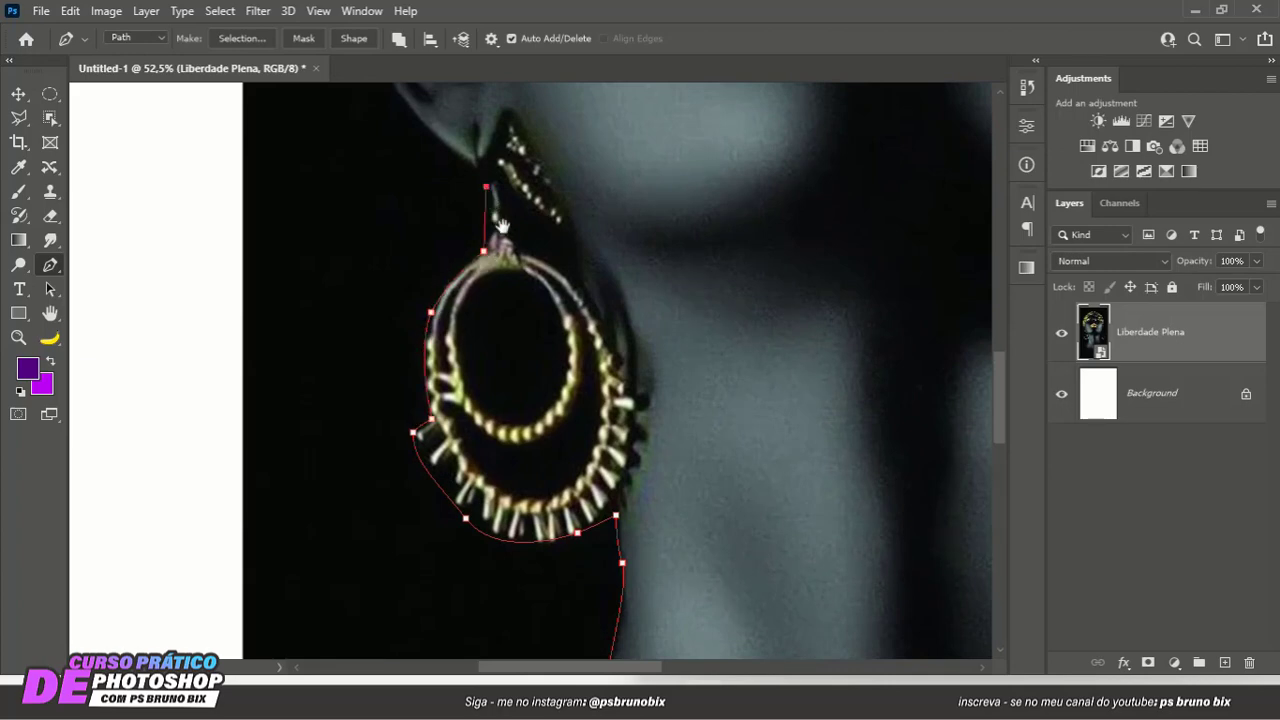
{"action": "left_click_drag", "start_coordinate": [490, 197], "coordinate": [520, 303]}
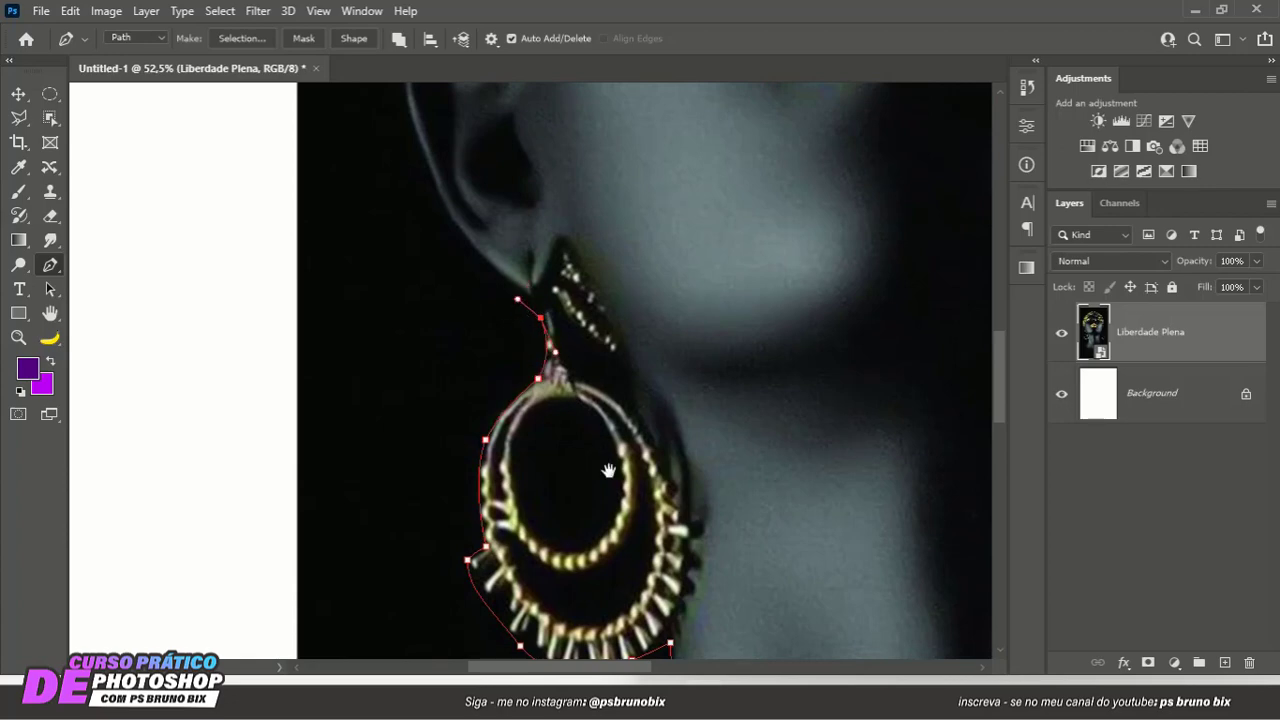
- Trace the path around the left ear and up the lower left edge of the gold headwrap
{"action": "left_click_drag", "start_coordinate": [437, 197], "coordinate": [530, 368]}
{"action": "left_click_drag", "start_coordinate": [499, 272], "coordinate": [387, 328]}
{"action": "left_click_drag", "start_coordinate": [423, 233], "coordinate": [446, 288]}
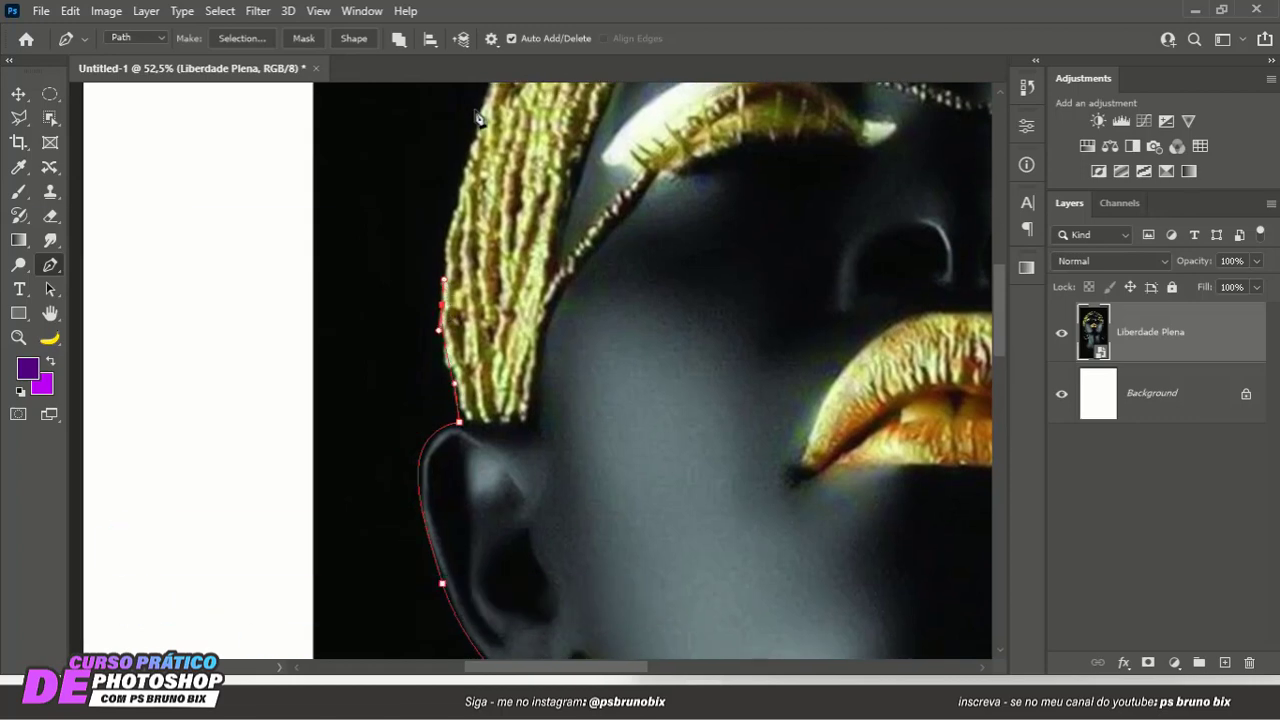
{"action": "left_click_drag", "start_coordinate": [480, 111], "coordinate": [483, 88]}
{"action": "left_click_drag", "start_coordinate": [487, 187], "coordinate": [281, 288]}
- Curve the path over the crown of the gold headwrap to its upper right side
{"action": "scroll", "coordinate": [300, 288], "scroll_direction": "down", "scroll_amount": 1}
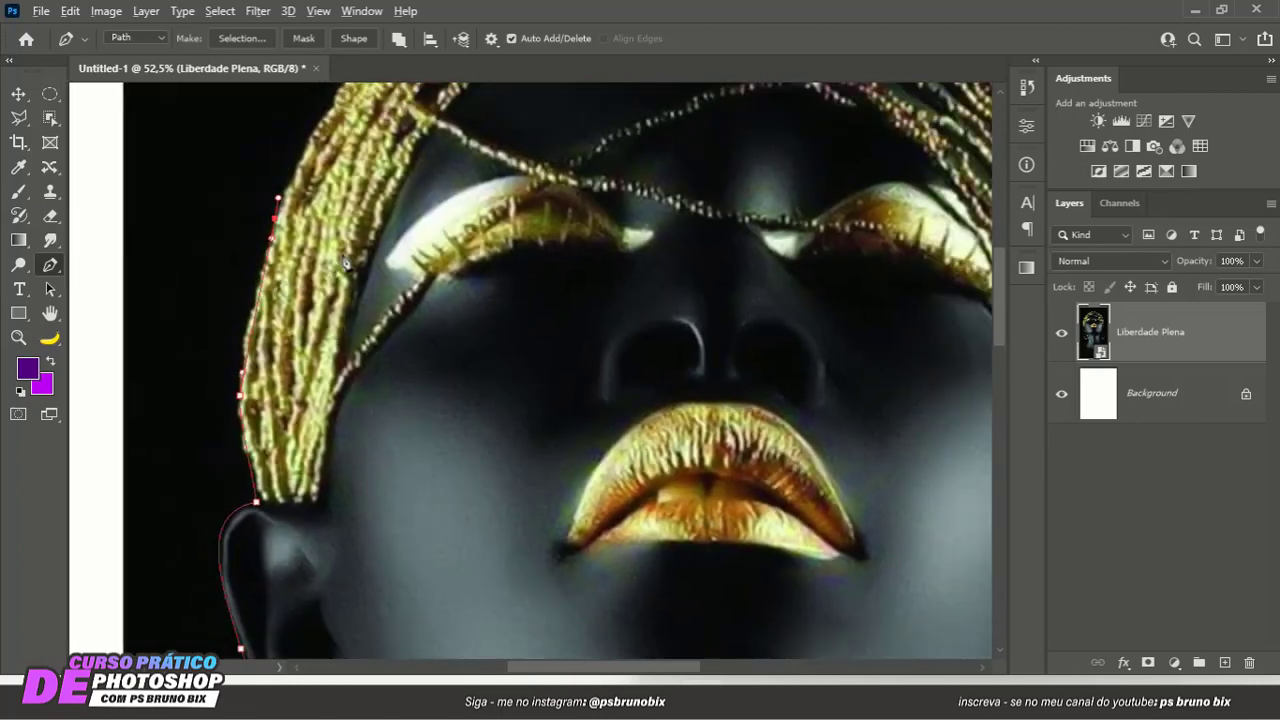
{"action": "scroll", "coordinate": [340, 256], "scroll_direction": "down", "scroll_amount": 3}
{"action": "left_click_drag", "start_coordinate": [392, 172], "coordinate": [364, 302]}
{"action": "left_click_drag", "start_coordinate": [327, 240], "coordinate": [365, 213]}
{"action": "left_click_drag", "start_coordinate": [431, 152], "coordinate": [459, 141]}
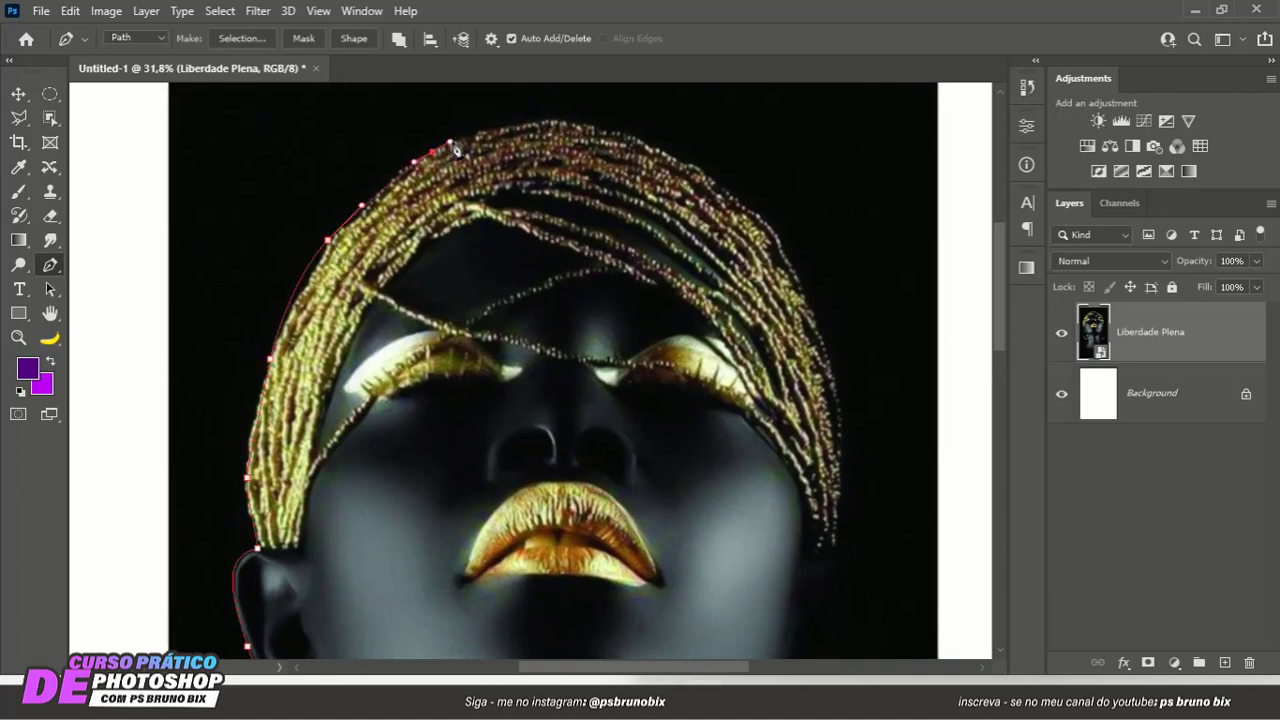
{"action": "left_click_drag", "start_coordinate": [596, 125], "coordinate": [658, 143]}
{"action": "left_click_drag", "start_coordinate": [777, 232], "coordinate": [616, 165]}
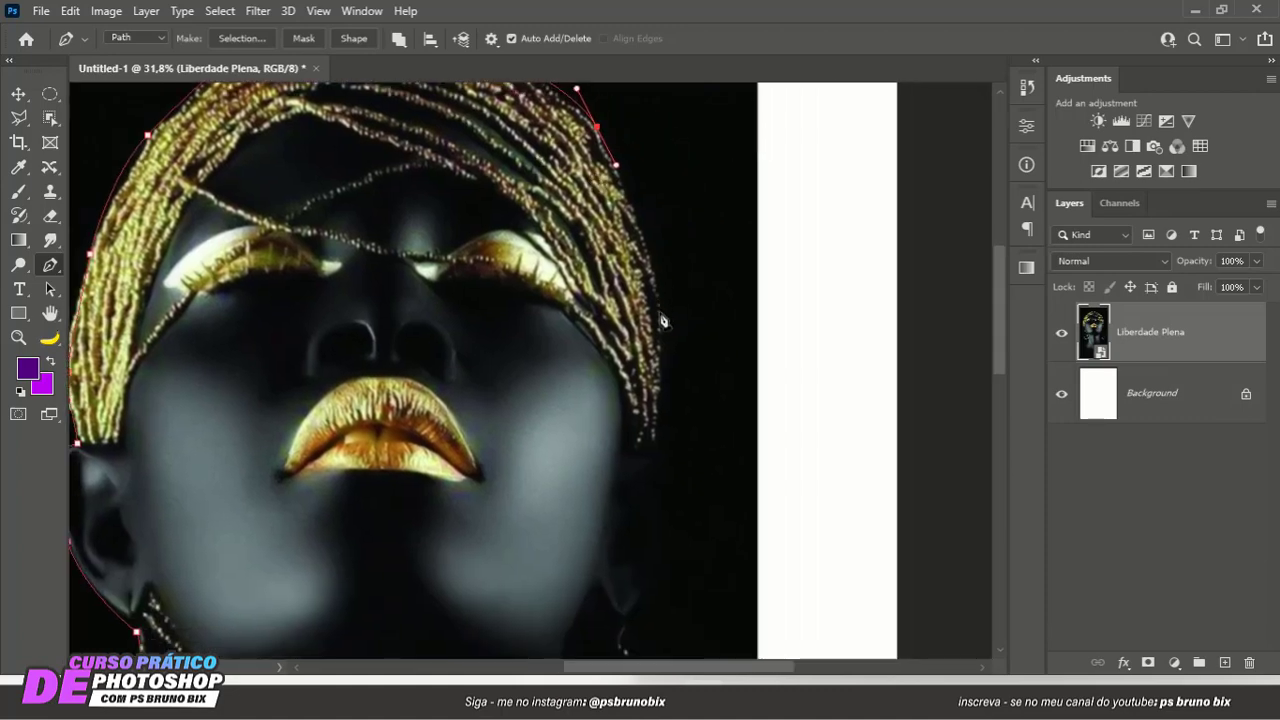
- Trace the path down the right side of the gold headwrap to its lower tip beside the right ear
{"action": "left_click_drag", "start_coordinate": [662, 317], "coordinate": [666, 176]}
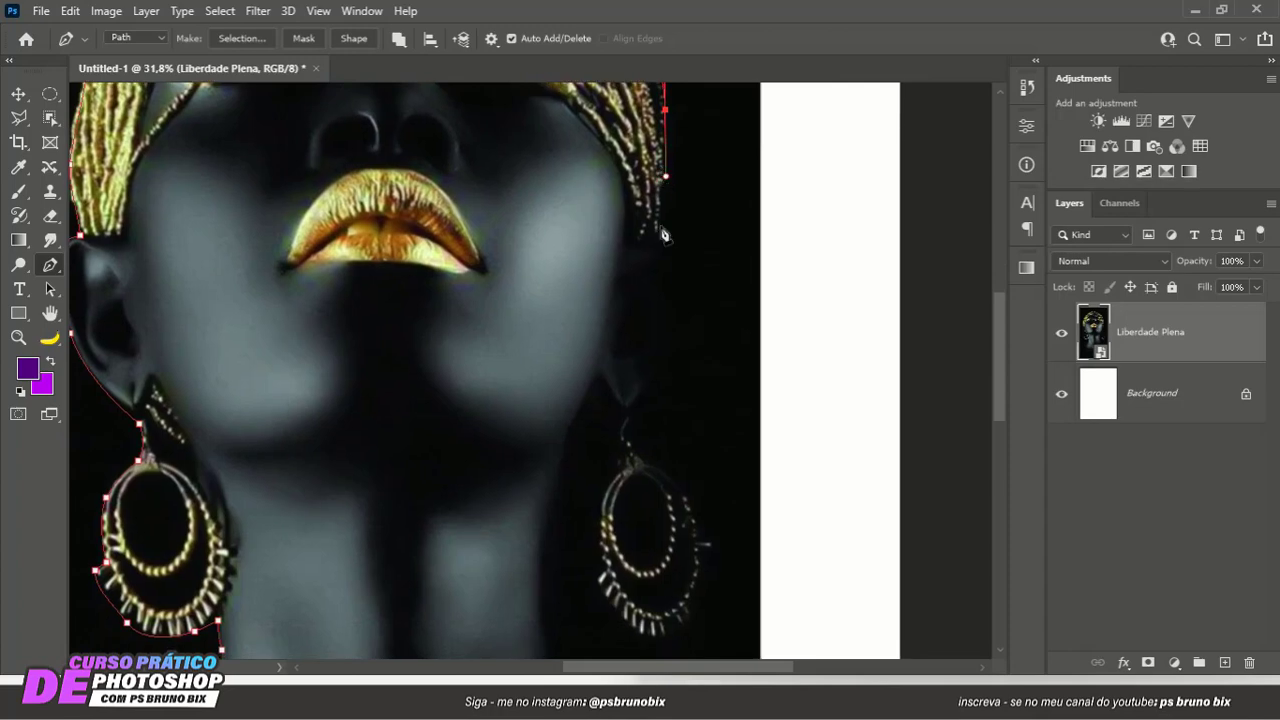
{"action": "left_click_drag", "start_coordinate": [658, 236], "coordinate": [654, 270]}
{"action": "key", "text": "ctrl+z"}
{"action": "left_click", "coordinate": [659, 229]}
- Curve the path around the dark right ear down to the earlobe, redoing the first ear anchor further out
{"action": "left_click_drag", "start_coordinate": [650, 232], "coordinate": [752, 360]}
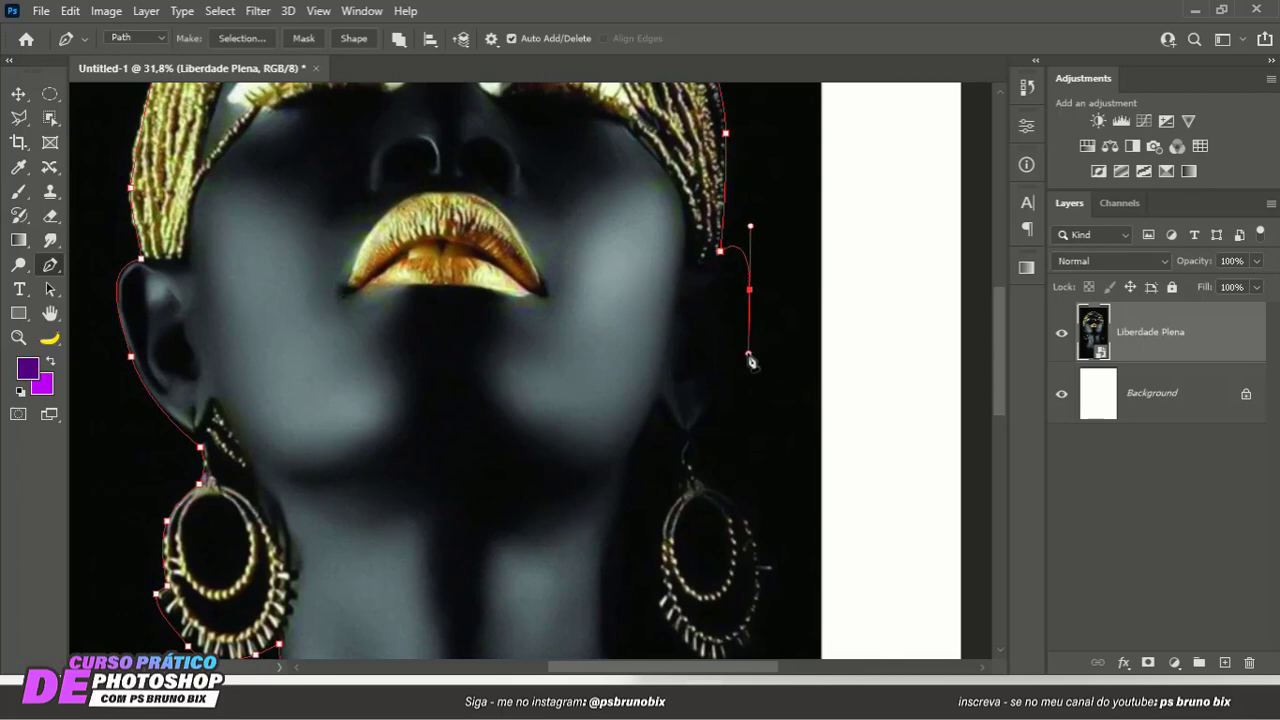
{"action": "key", "text": "ctrl+z"}
{"action": "left_click_drag", "start_coordinate": [760, 283], "coordinate": [754, 336]}
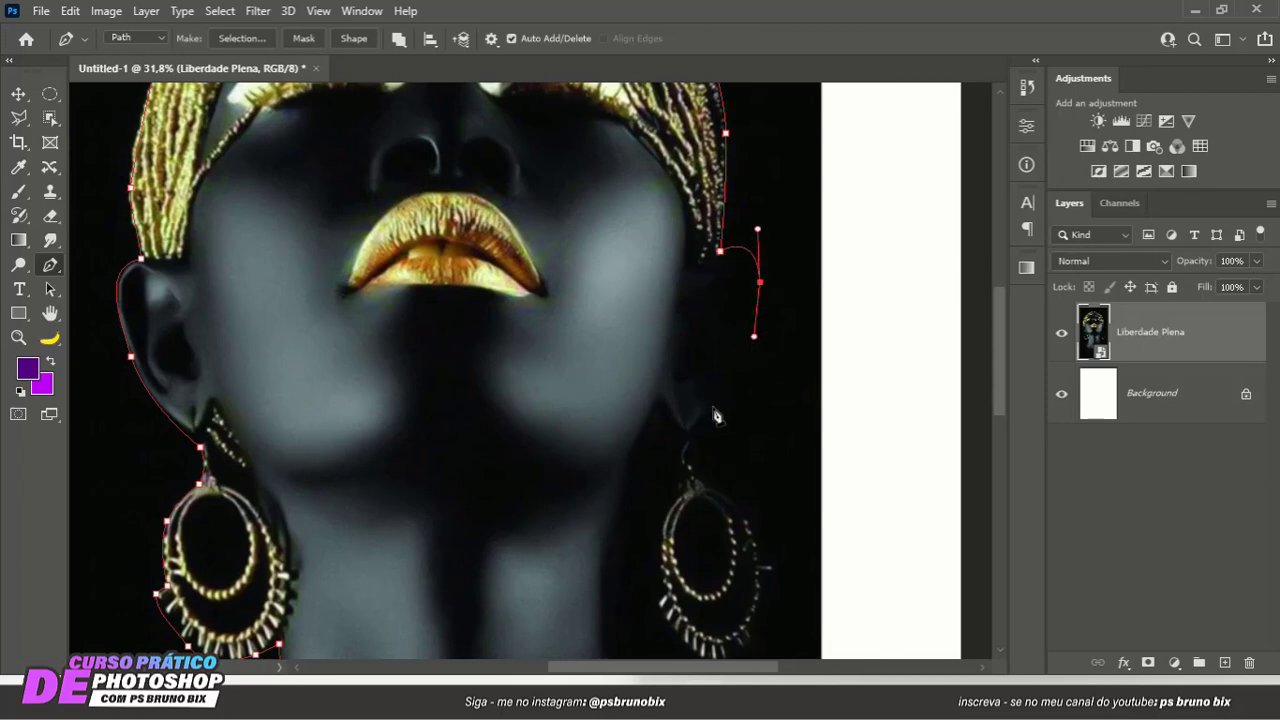
{"action": "left_click_drag", "start_coordinate": [713, 408], "coordinate": [698, 431]}
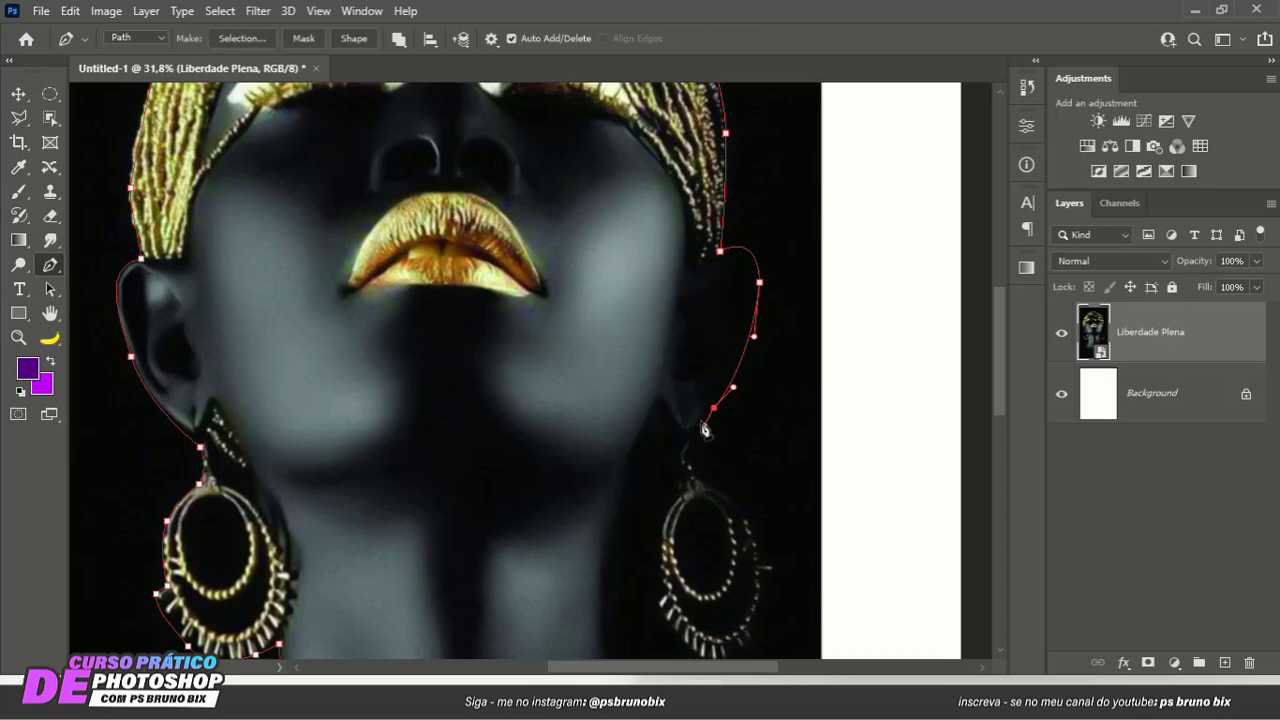
- Continue the path down the right earring's hook and around the hoop's outer edge to its lower fringe
{"action": "left_click", "coordinate": [705, 470]}
{"action": "left_click_drag", "start_coordinate": [707, 471], "coordinate": [767, 520]}
{"action": "left_click_drag", "start_coordinate": [608, 279], "coordinate": [472, 75]}
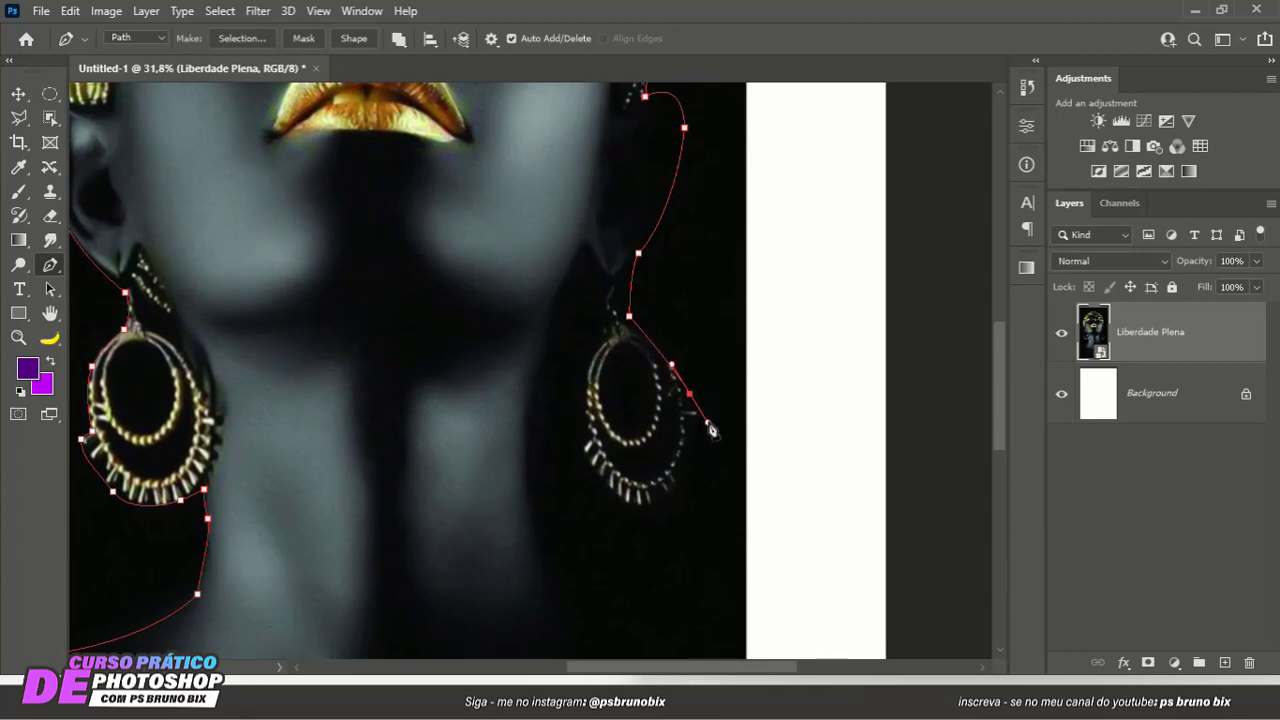
{"action": "scroll", "coordinate": [665, 385], "scroll_direction": "up", "scroll_amount": 4}
{"action": "left_click", "coordinate": [643, 314]}
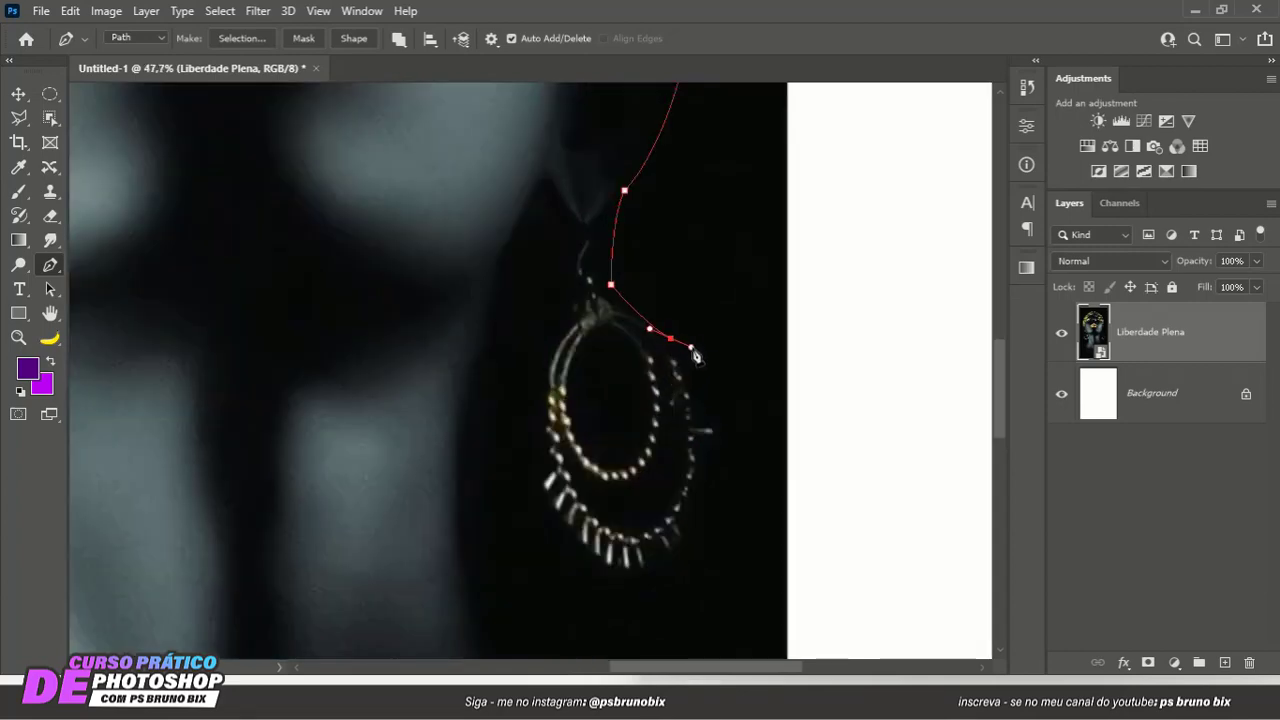
{"action": "left_click", "coordinate": [670, 338]}
{"action": "left_click", "coordinate": [697, 364]}
{"action": "left_click_drag", "start_coordinate": [709, 407], "coordinate": [712, 444]}
{"action": "left_click_drag", "start_coordinate": [699, 517], "coordinate": [686, 535]}
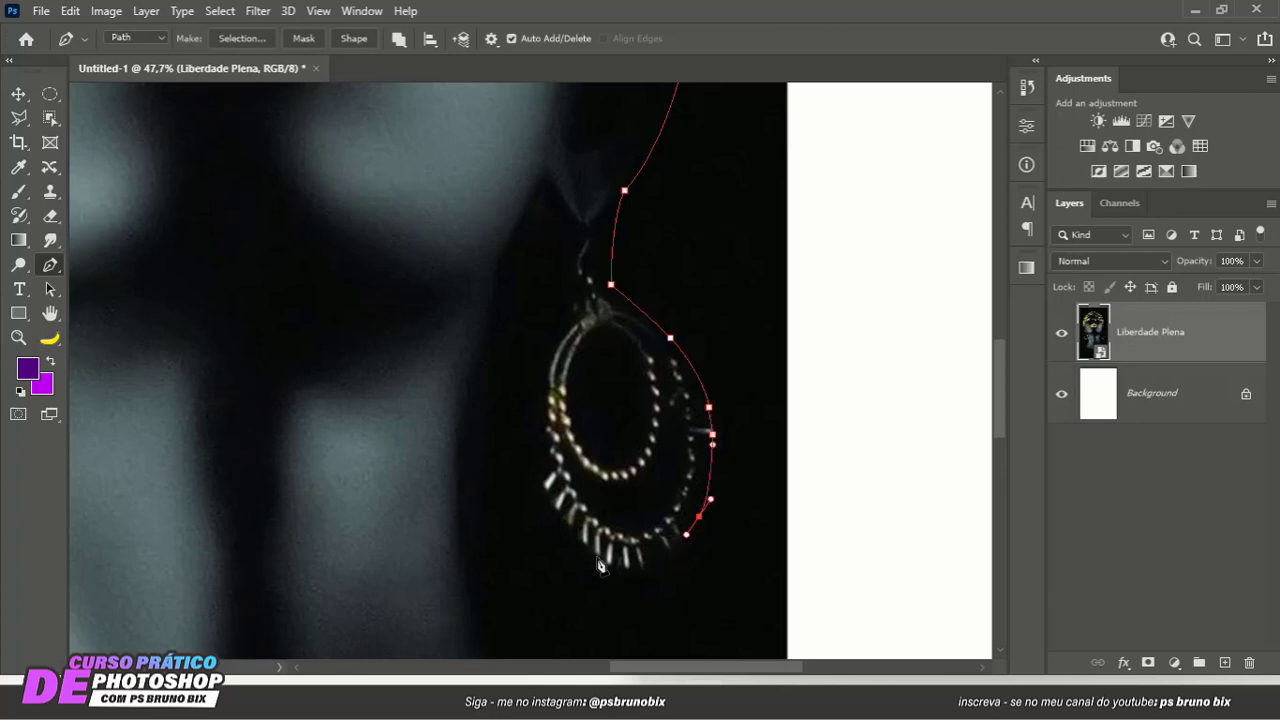
- Trace the right earring's lower fringe and inner edge back up past the hook to the jawline
{"action": "left_click_drag", "start_coordinate": [594, 550], "coordinate": [544, 433]}
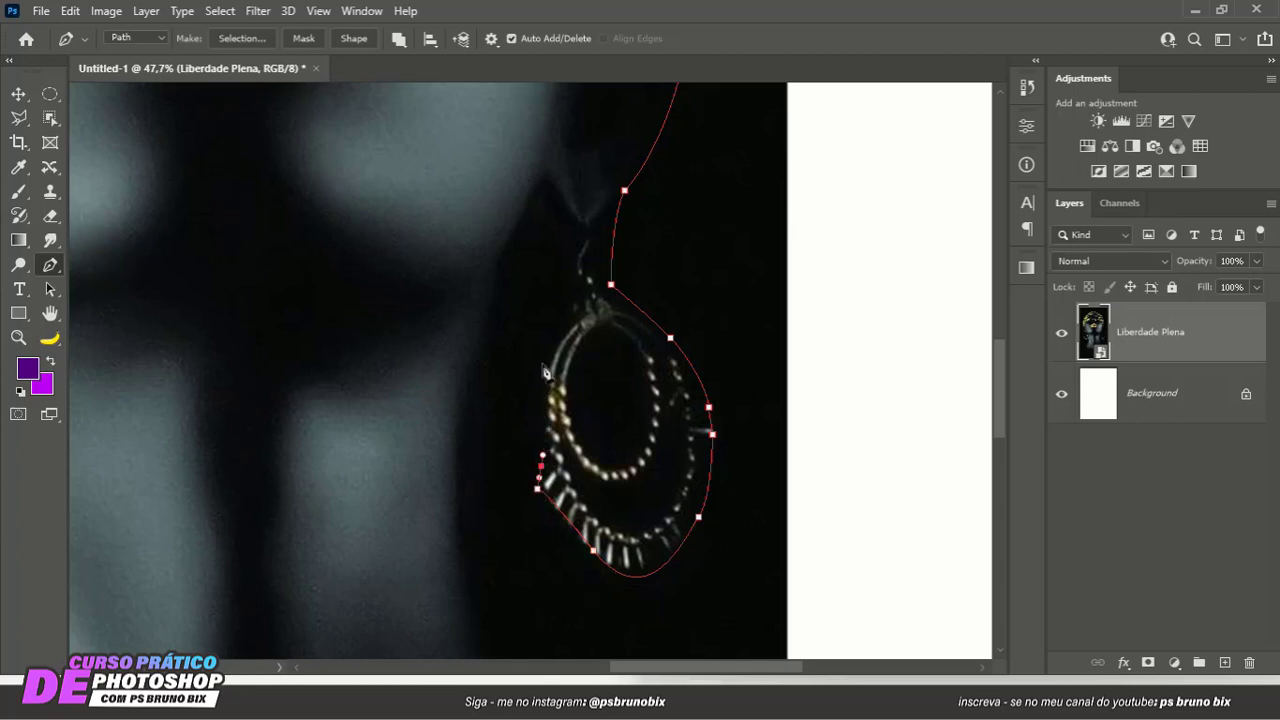
{"action": "left_click_drag", "start_coordinate": [540, 378], "coordinate": [547, 345]}
{"action": "left_click_drag", "start_coordinate": [548, 344], "coordinate": [541, 309]}
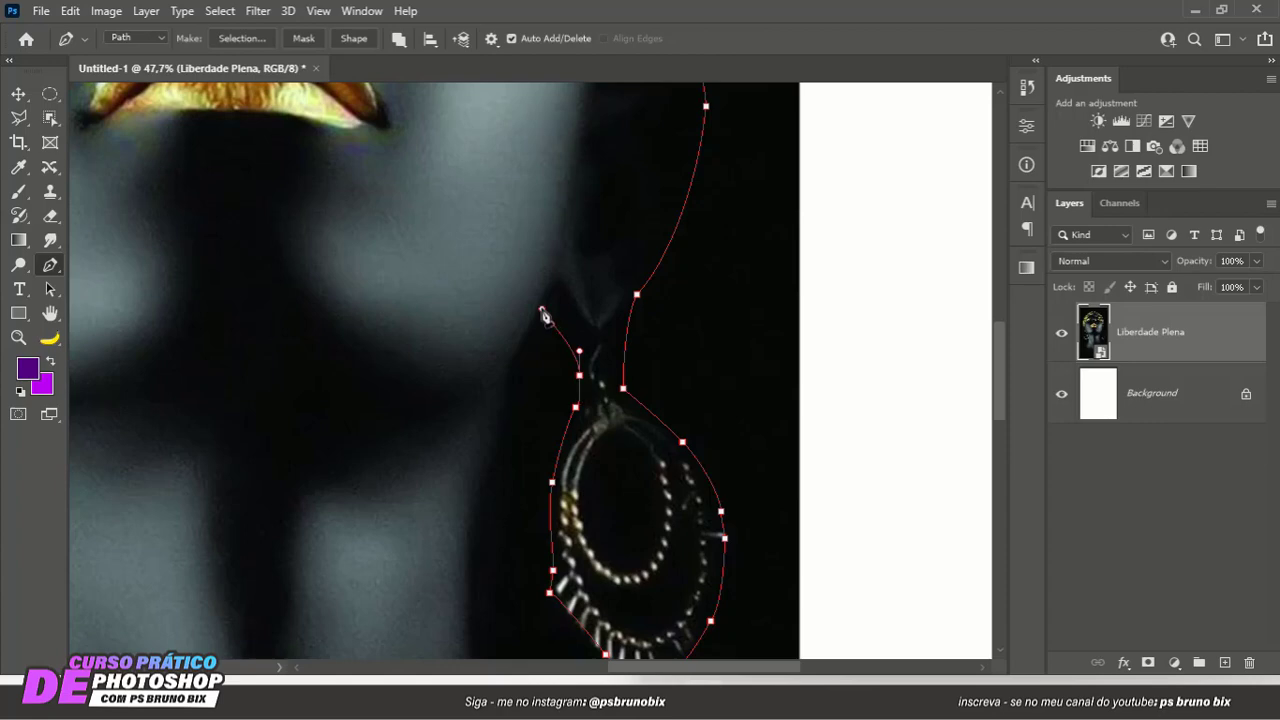
- Turn the path at the jaw and run it down the right side of the neck
{"action": "left_click", "coordinate": [520, 352]}
{"action": "left_click_drag", "start_coordinate": [534, 420], "coordinate": [576, 265]}
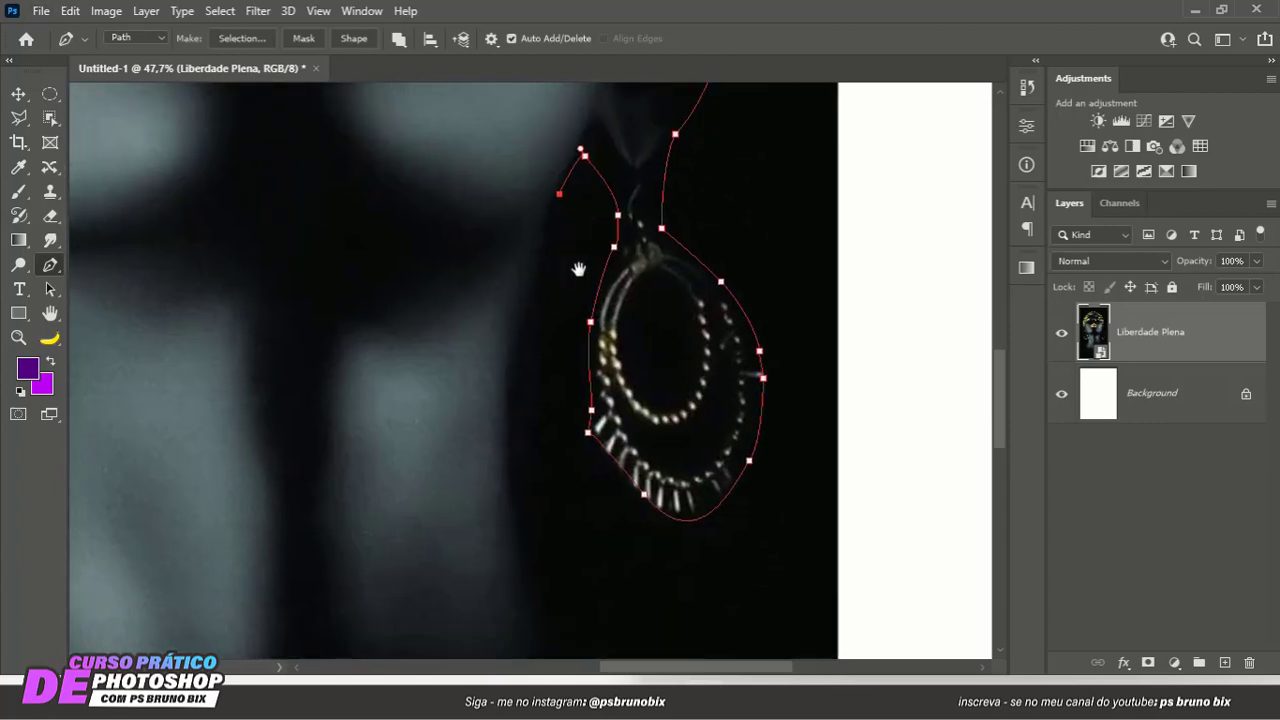
{"action": "left_click_drag", "start_coordinate": [547, 430], "coordinate": [548, 463]}
{"action": "left_click", "coordinate": [558, 536]}
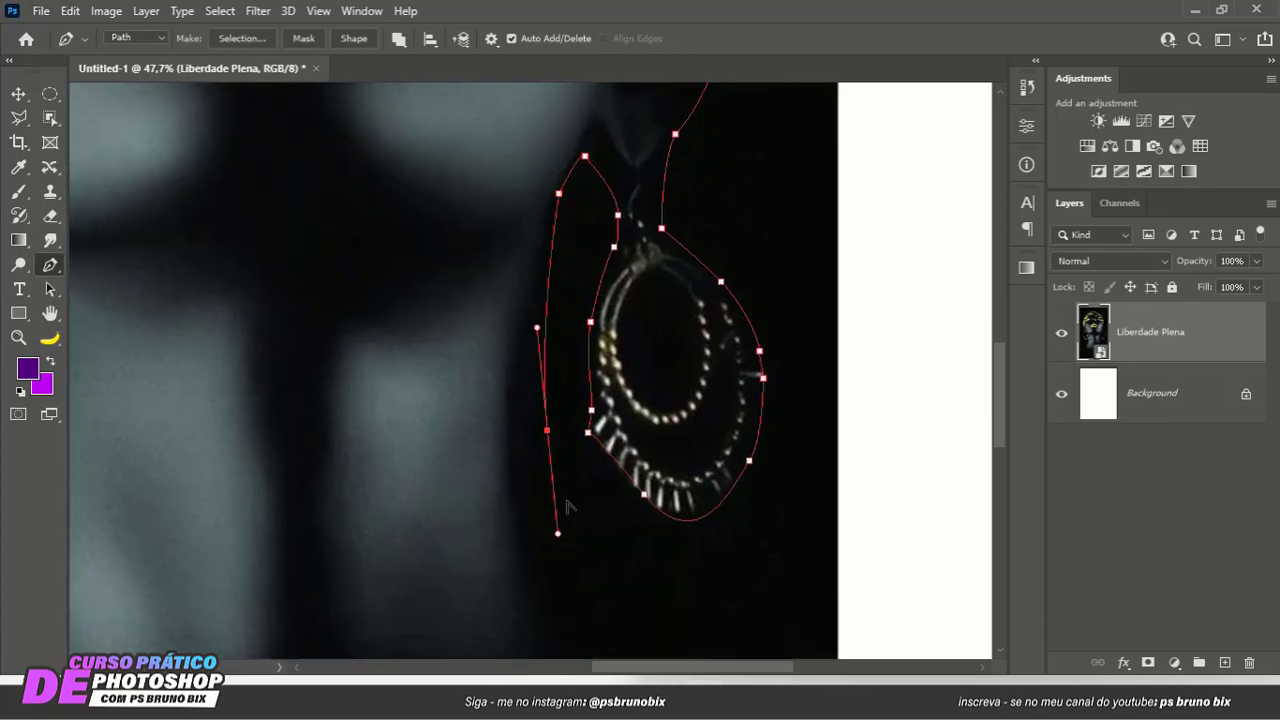
- Extend the path from the neck base along the right shoulder to just past the photo's edge
{"action": "scroll", "coordinate": [569, 506], "scroll_direction": "down", "scroll_amount": 3}
{"action": "left_click_drag", "start_coordinate": [580, 528], "coordinate": [554, 364]}
{"action": "scroll", "coordinate": [583, 366], "scroll_direction": "down", "scroll_amount": 3}
{"action": "key", "text": "ctrl+z"}
{"action": "left_click_drag", "start_coordinate": [625, 383], "coordinate": [694, 397]}
{"action": "scroll", "coordinate": [694, 397], "scroll_direction": "down", "scroll_amount": 2}
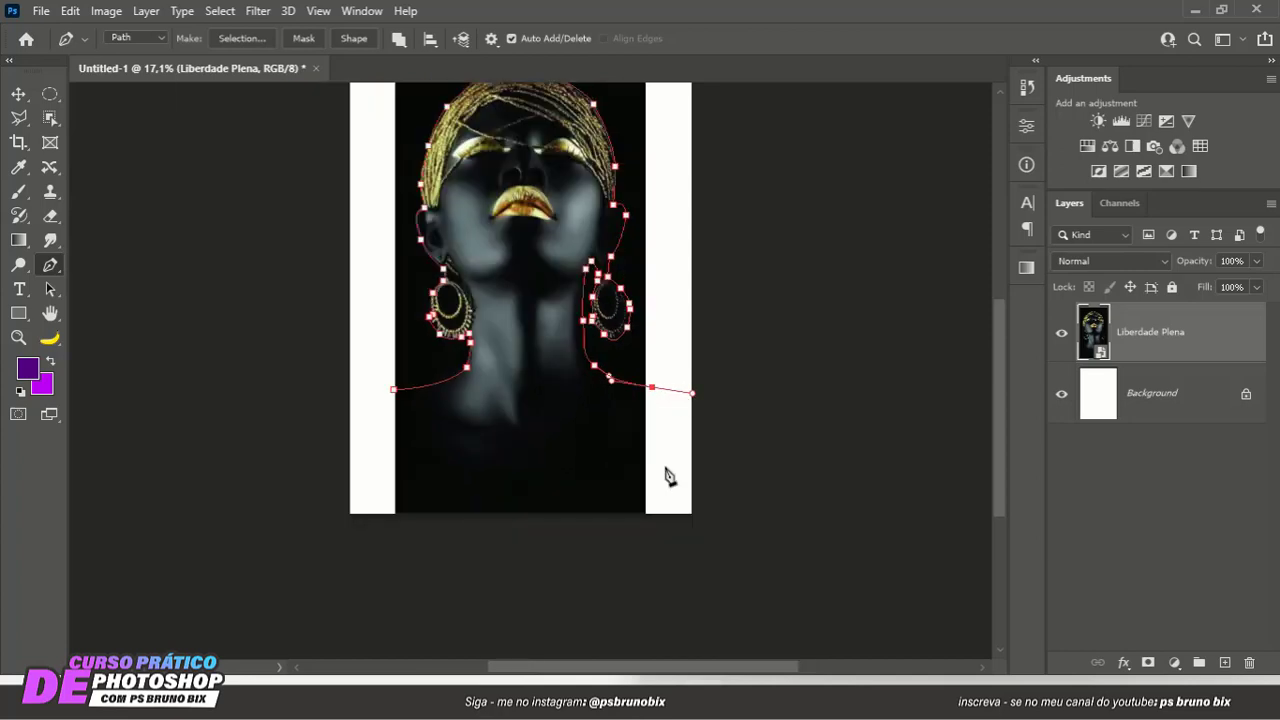
- Close the path with straight segments outside the canvas below the torso, ending at the left shoulder's starting anchor
{"action": "left_click", "coordinate": [686, 541]}
{"action": "left_click", "coordinate": [304, 490]}
{"action": "left_click", "coordinate": [393, 389]}
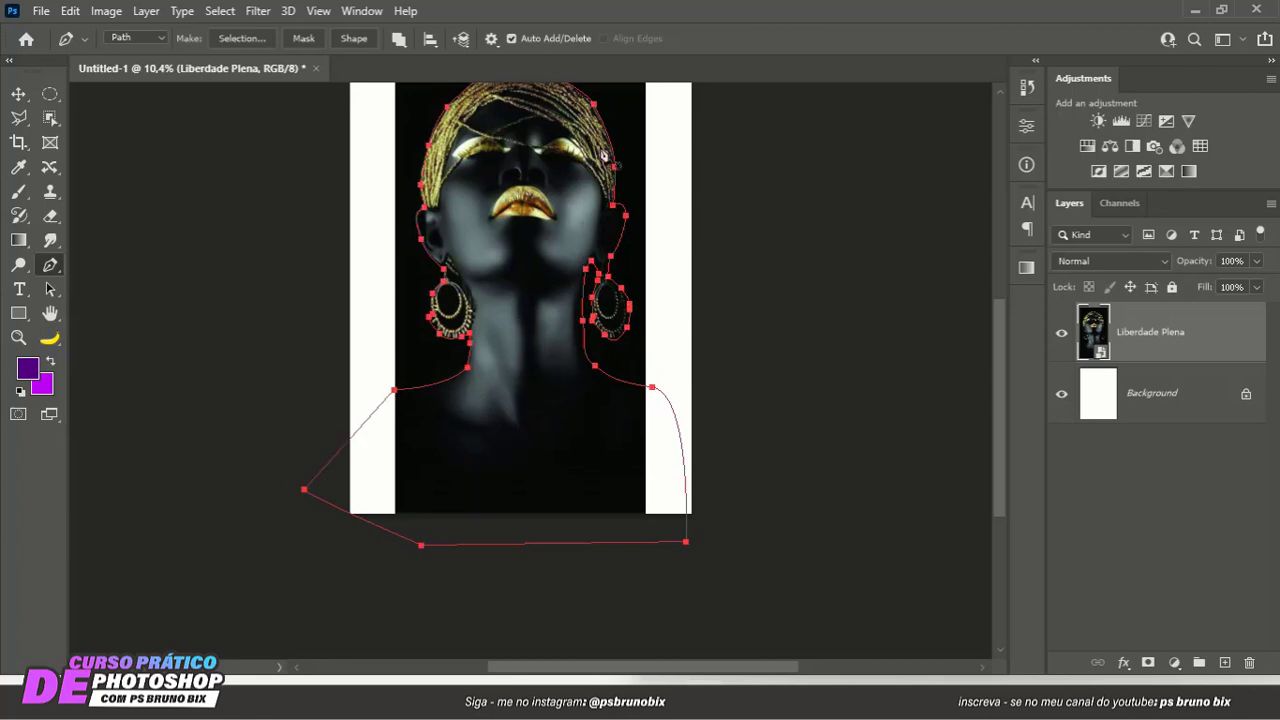
- Convert the closed path into a new anti-aliased selection with a 0-pixel feather radius
{"action": "right_click", "coordinate": [568, 250]}
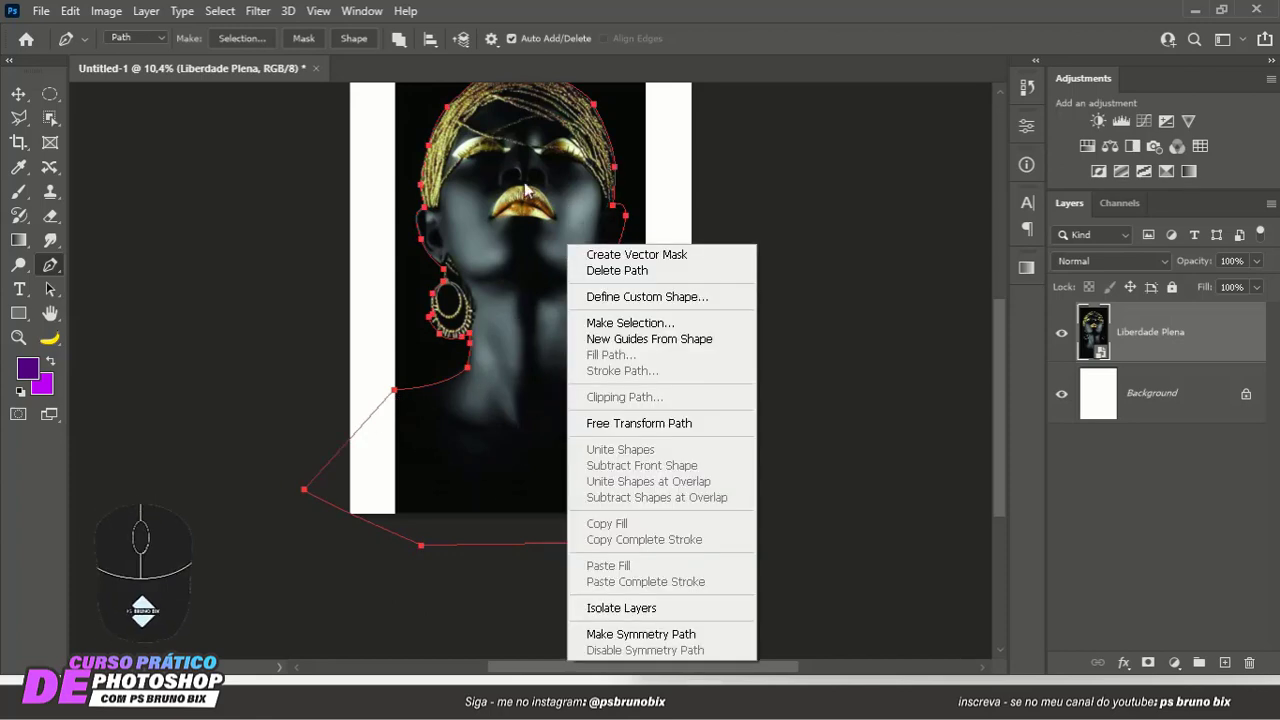
{"action": "left_click", "coordinate": [606, 323]}
{"action": "left_click_drag", "start_coordinate": [654, 176], "coordinate": [724, 157]}
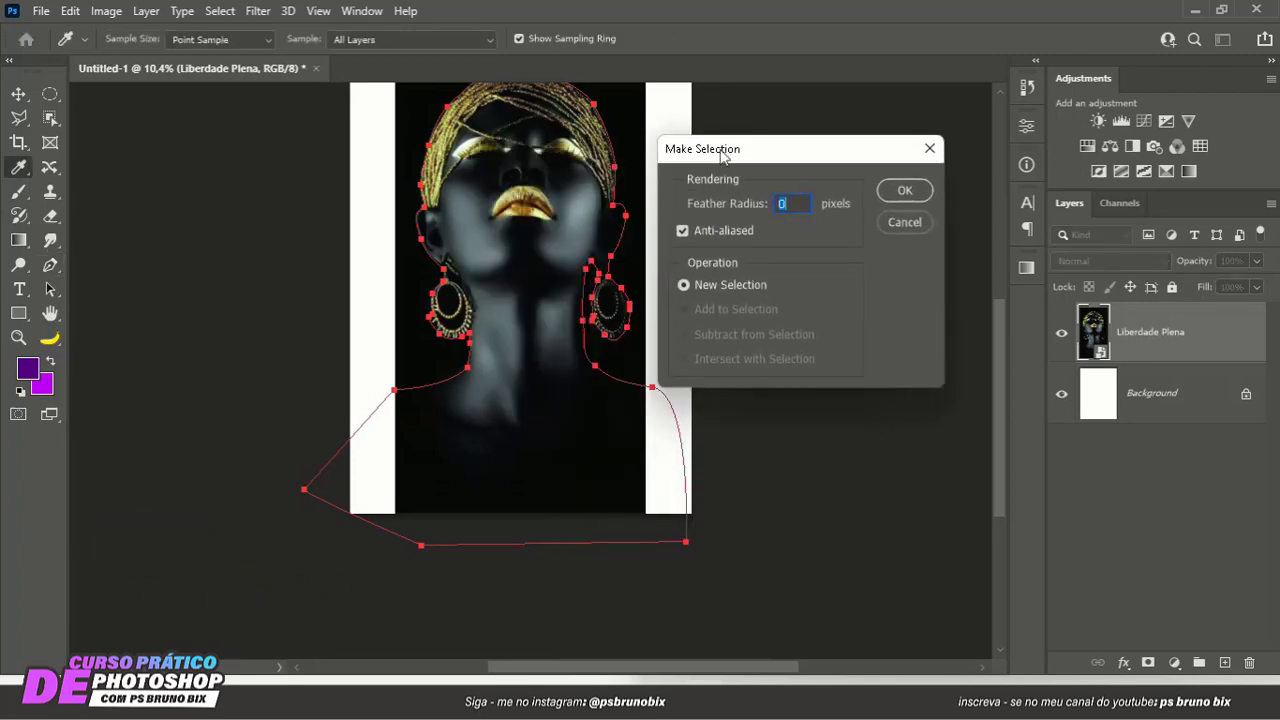
{"action": "left_click", "coordinate": [904, 190]}
{"action": "key", "text": "Escape"}
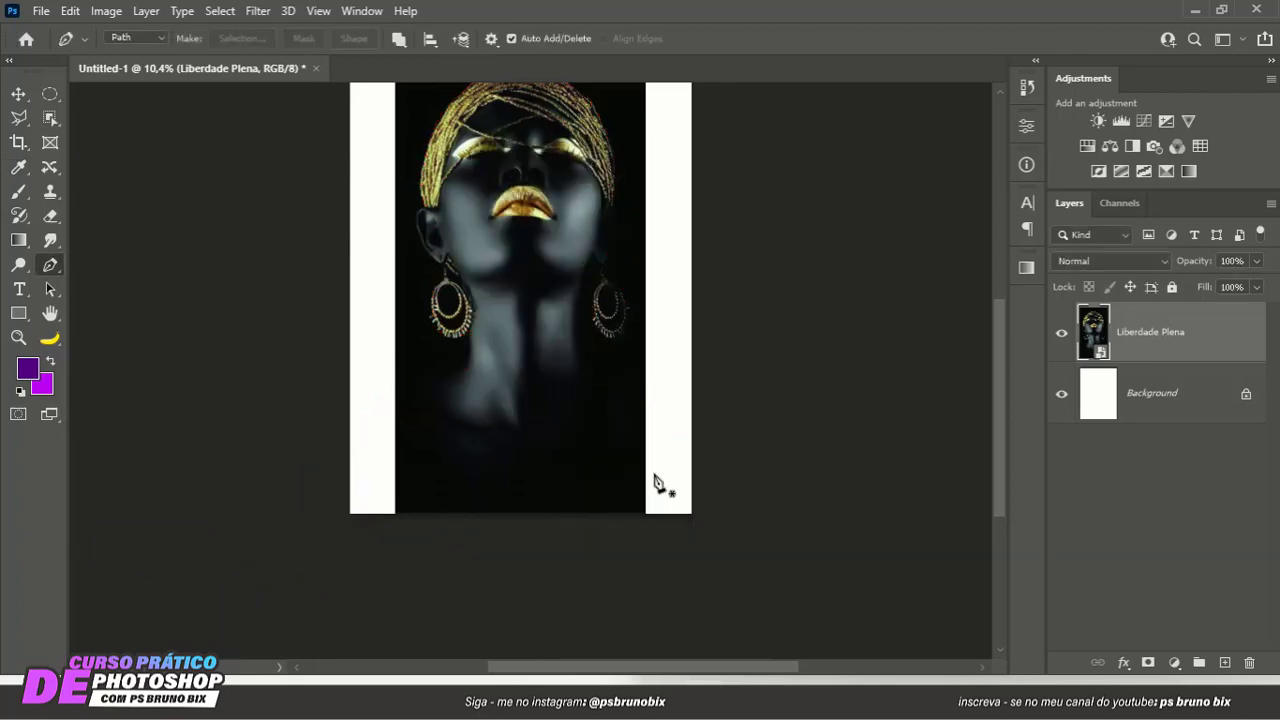
- Add a layer mask to the Liberdade Plena layer from the selection to hide the photo's background
{"action": "scroll", "coordinate": [586, 279], "scroll_direction": "down", "scroll_amount": 3}
{"action": "left_click_drag", "start_coordinate": [586, 279], "coordinate": [540, 343]}
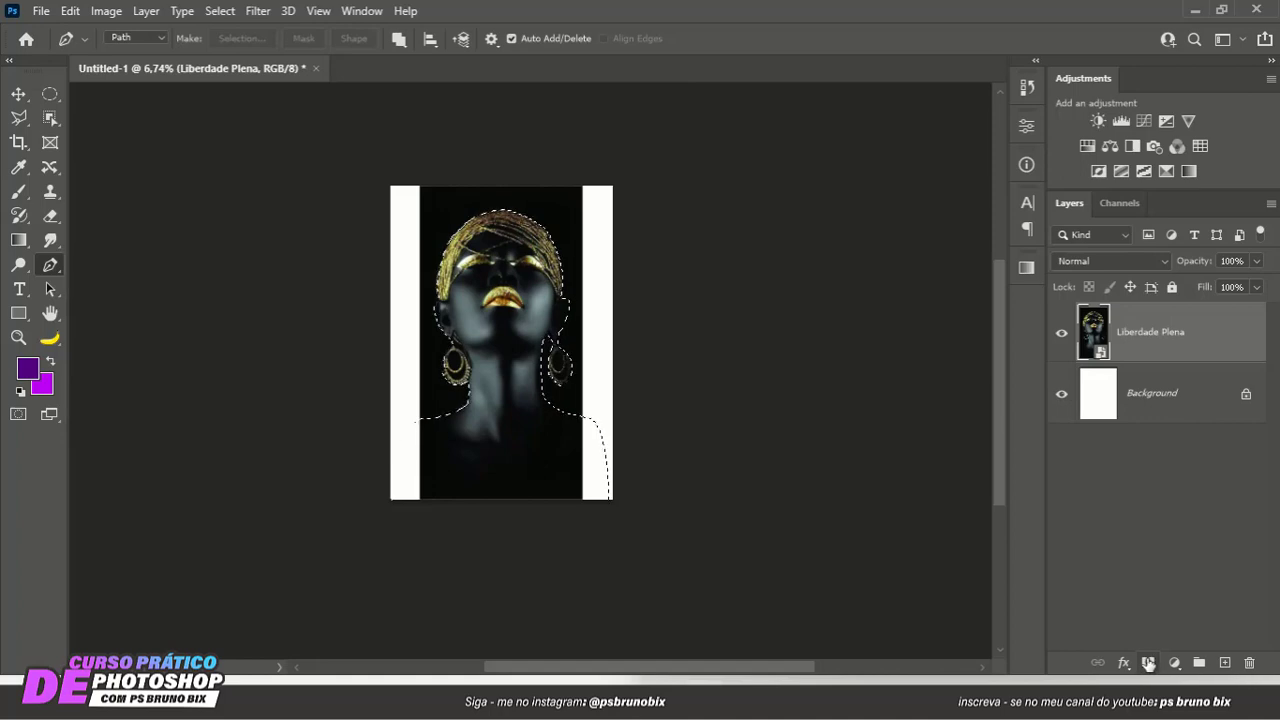
{"action": "left_click", "coordinate": [1148, 662]}
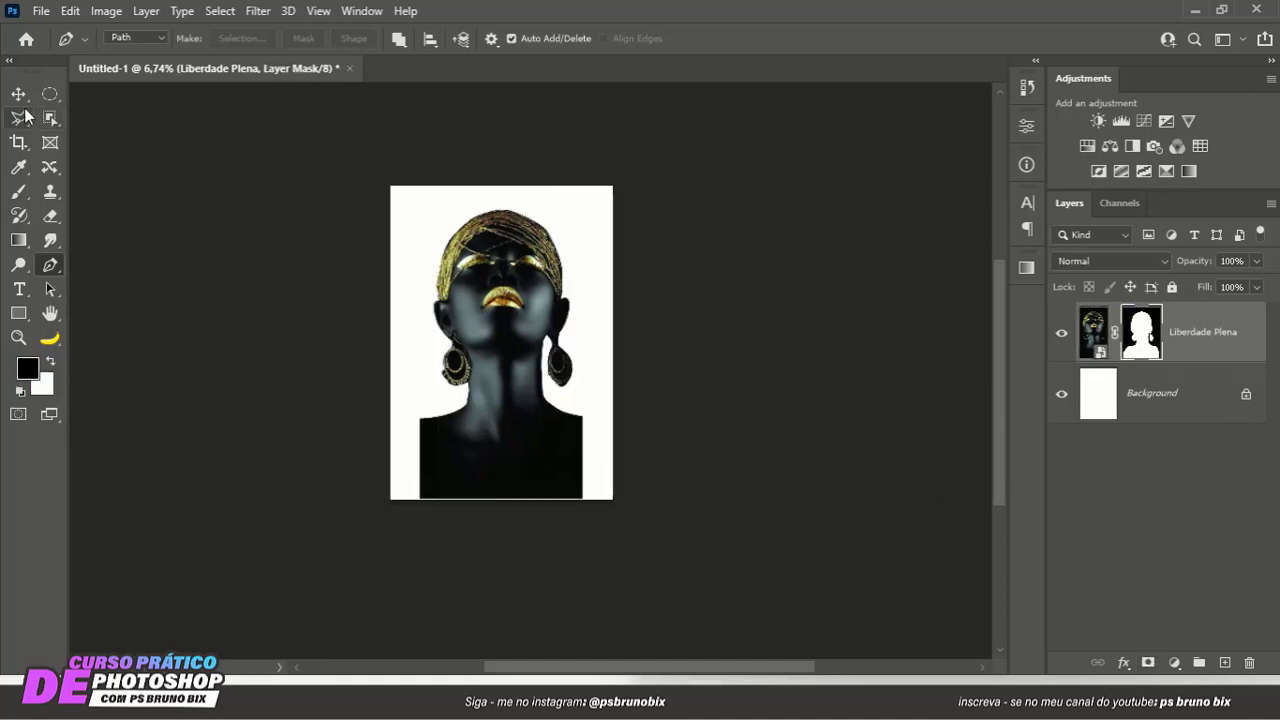
{"action": "key", "text": "v"}
{"action": "scroll", "coordinate": [540, 300], "scroll_direction": "up", "scroll_amount": 3}
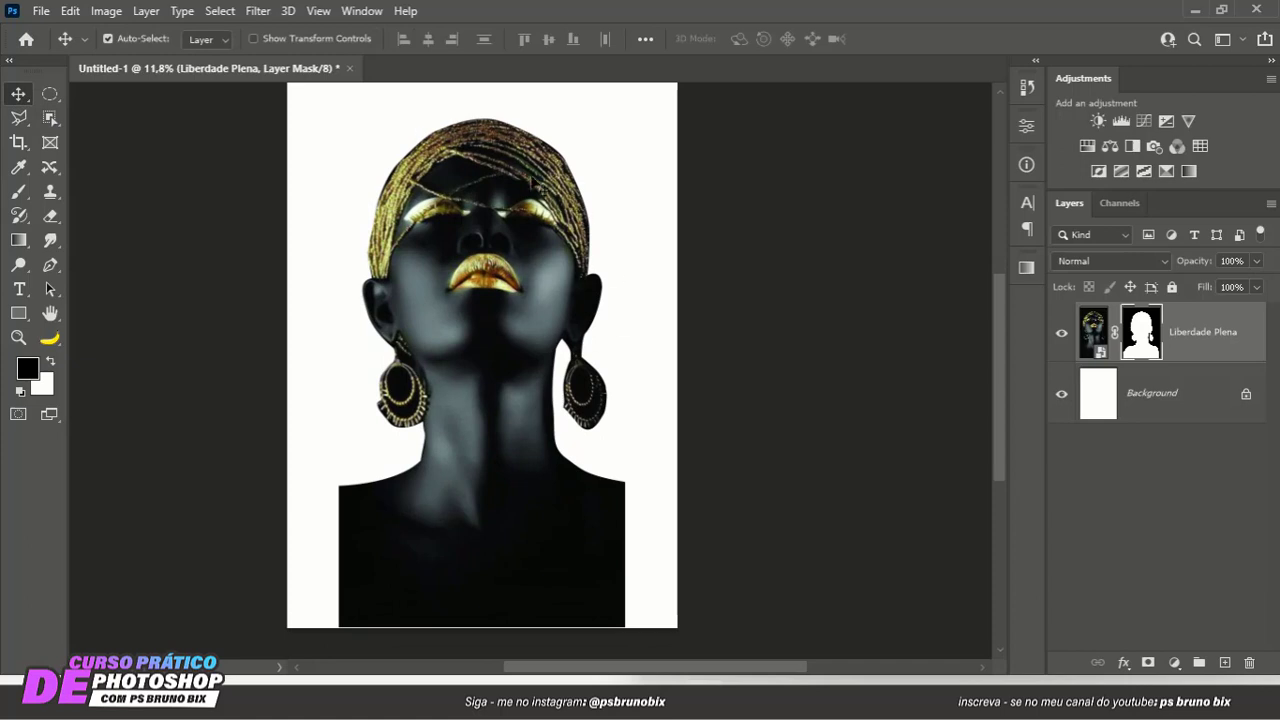
{"action": "scroll", "coordinate": [402, 265], "scroll_direction": "down", "scroll_amount": 1}
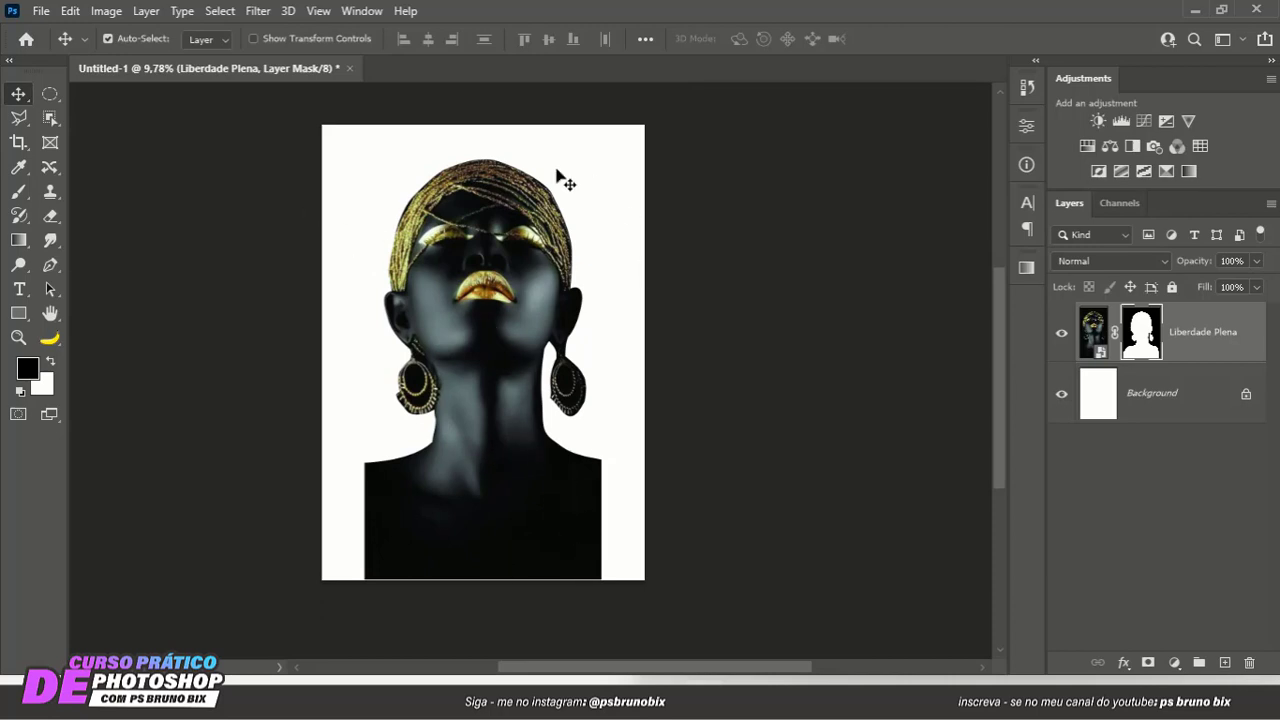
- Add a Solid Color fill layer in black (000000) directly above the Background layer
{"action": "left_click", "coordinate": [1176, 395]}
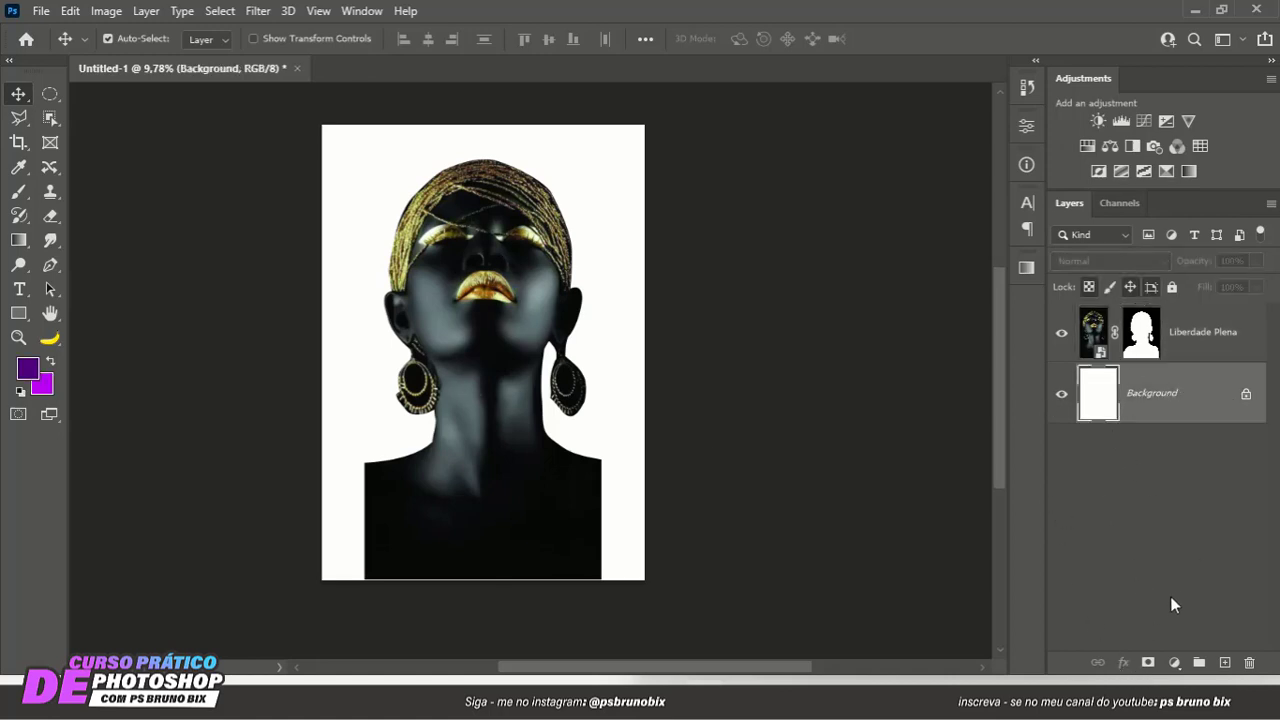
{"action": "left_click", "coordinate": [1174, 662]}
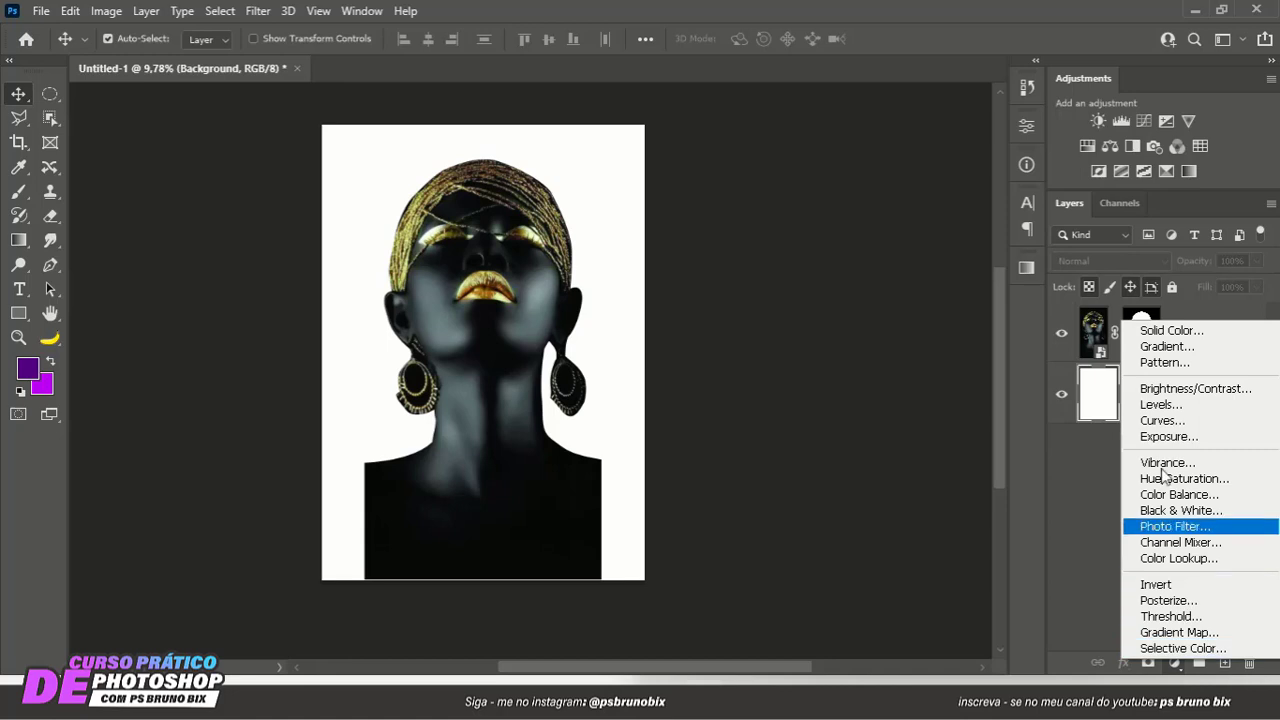
{"action": "left_click", "coordinate": [1176, 336]}
{"action": "left_click", "coordinate": [493, 495]}
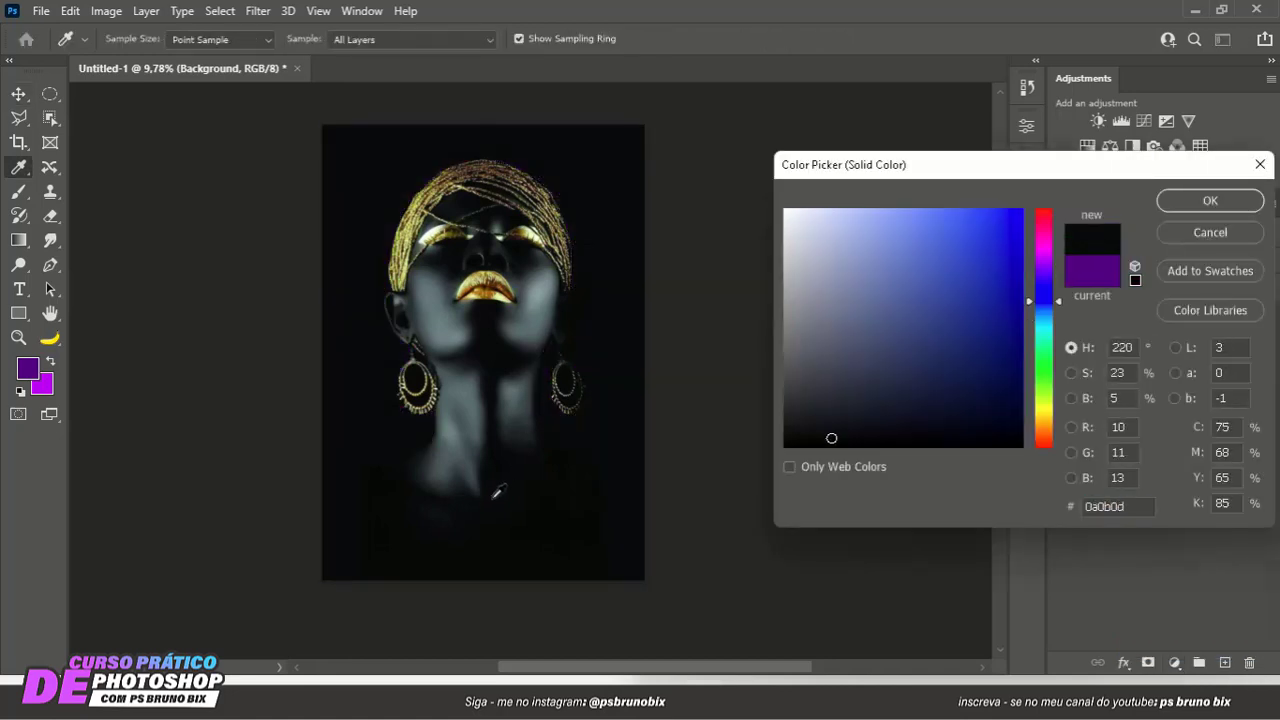
{"action": "left_click_drag", "start_coordinate": [493, 498], "coordinate": [485, 512]}
{"action": "left_click_drag", "start_coordinate": [839, 435], "coordinate": [745, 458]}
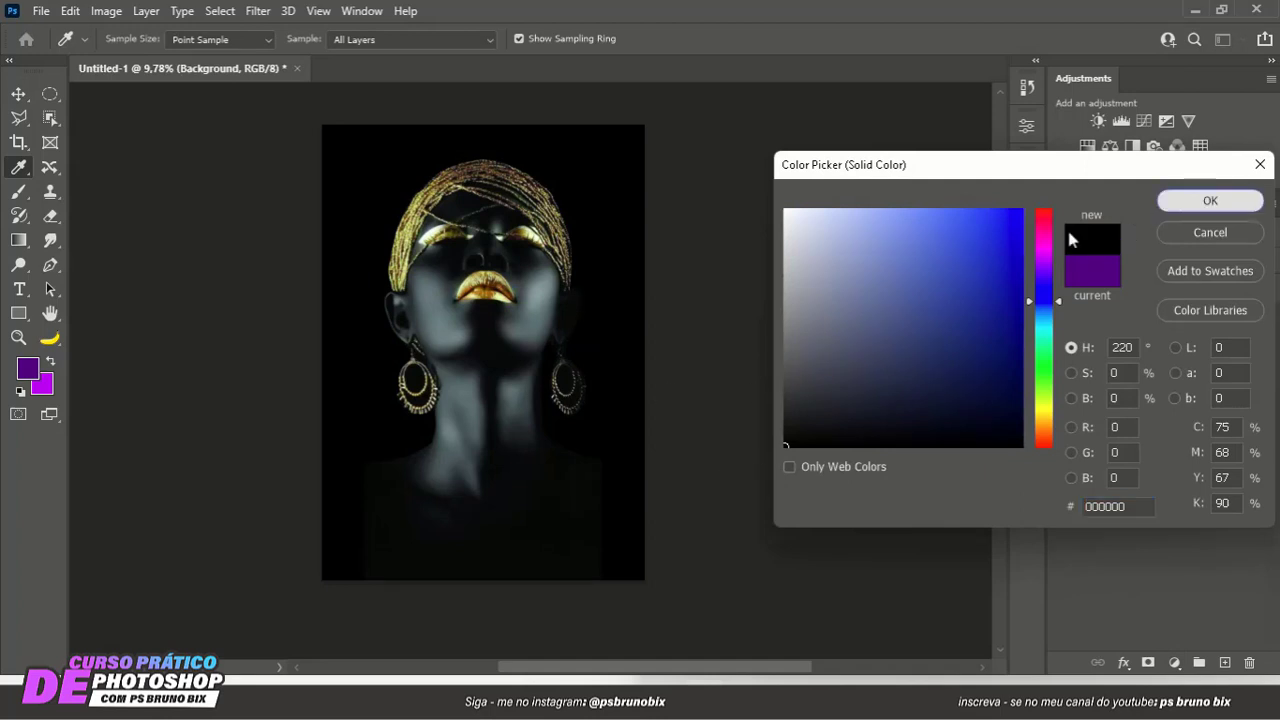
{"action": "left_click", "coordinate": [1207, 201]}
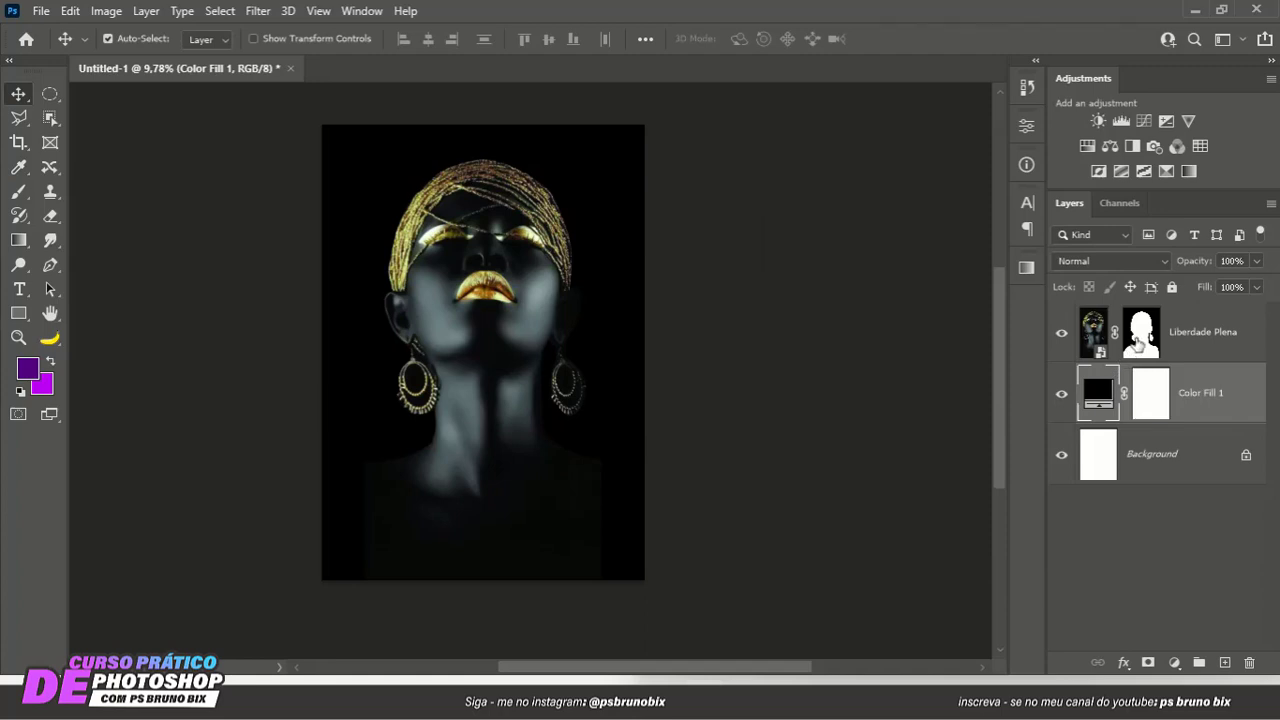
- Fade the shoulders and lower torso on the Liberdade Plena mask with a soft black 2110 px brush at 10% flow
{"action": "left_click", "coordinate": [1137, 343]}
{"action": "key", "text": "b"}
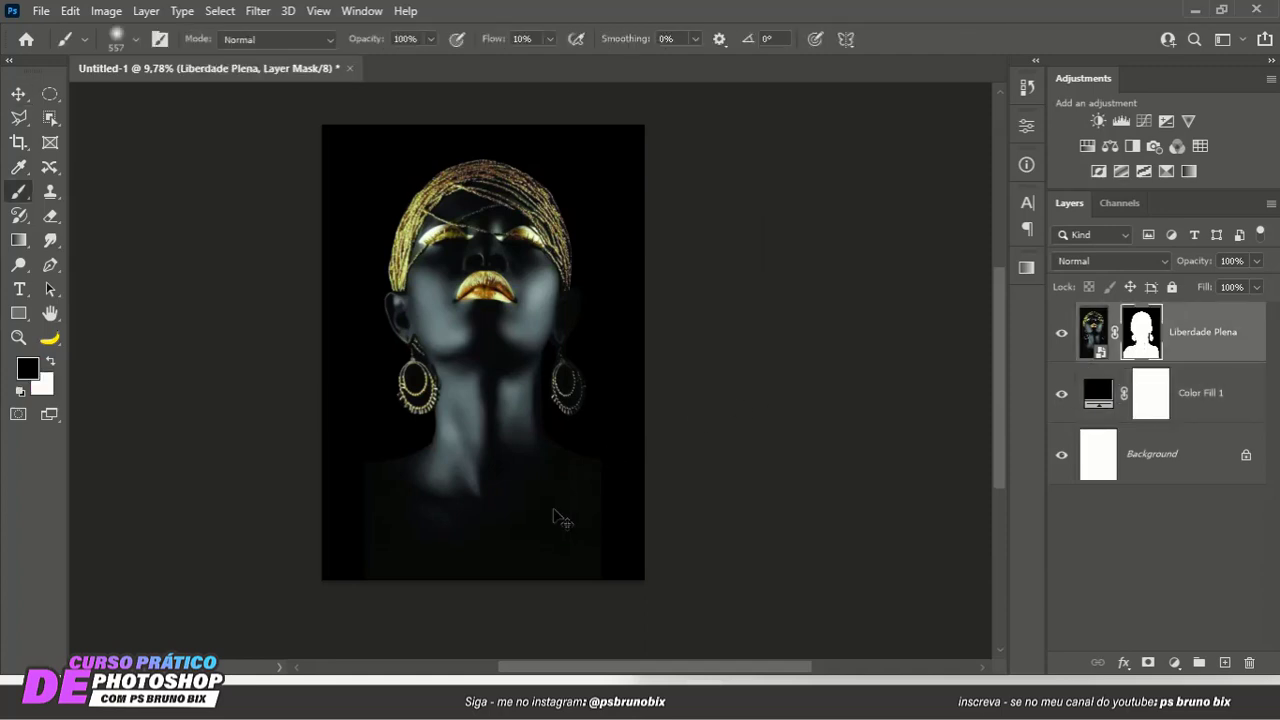
{"action": "right_click", "coordinate": [18, 191]}
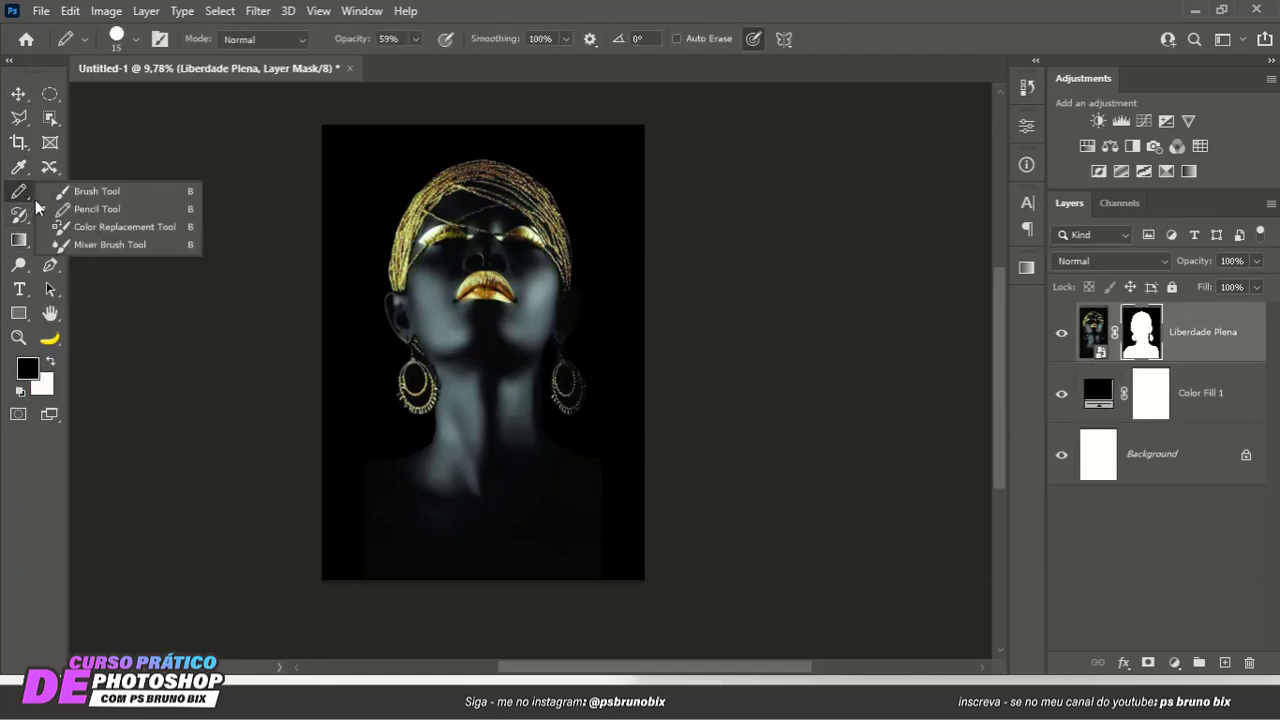
{"action": "left_click", "coordinate": [95, 209]}
{"action": "right_click", "coordinate": [18, 191]}
{"action": "left_click", "coordinate": [95, 191]}
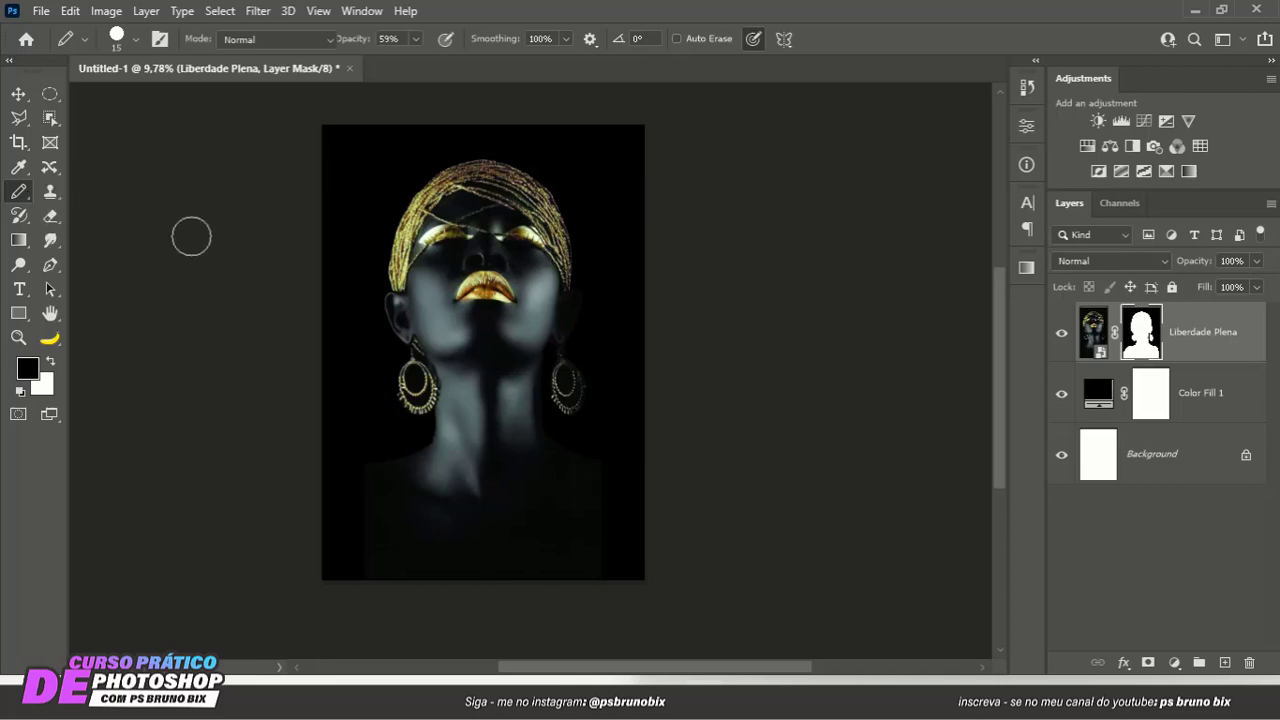
{"action": "left_click_drag", "start_coordinate": [558, 371], "coordinate": [566, 373]}
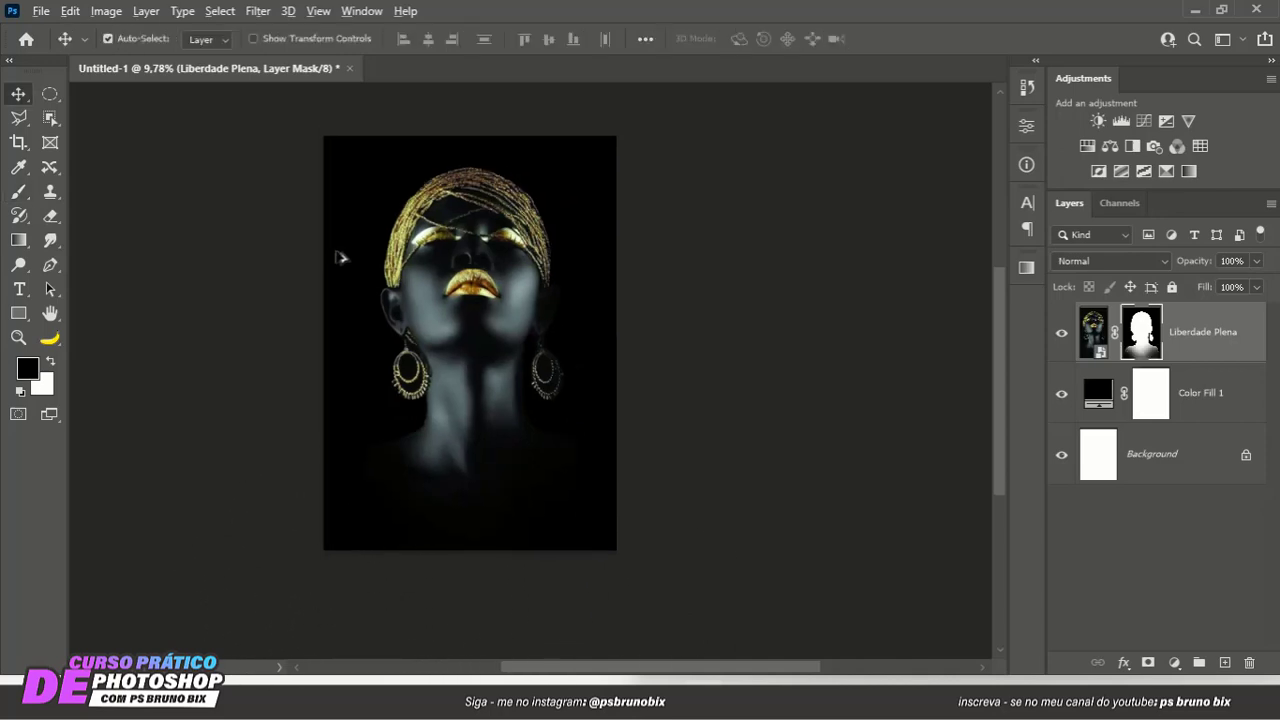
- Scale the Liberdade Plena portrait down proportionally from its bottom edge so it fills about the upper 60% of the page
{"action": "scroll", "coordinate": [340, 257], "scroll_direction": "down", "scroll_amount": 2}
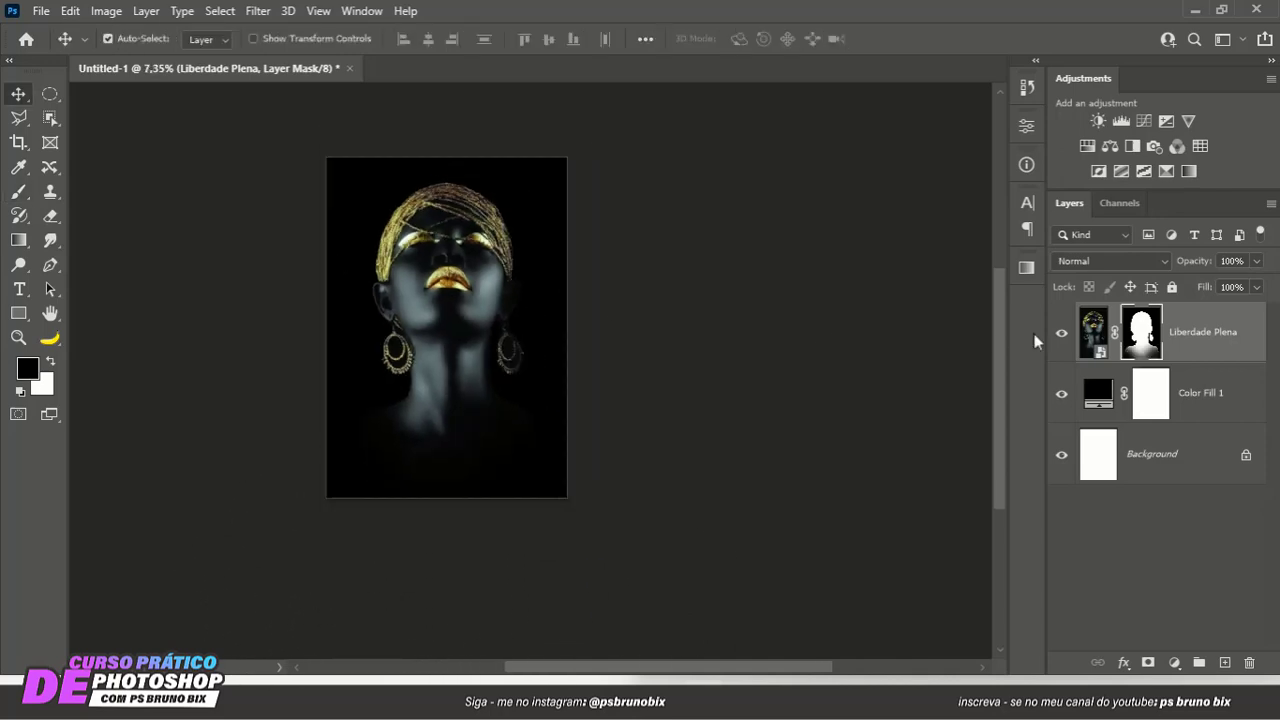
{"action": "left_click", "coordinate": [1217, 345]}
{"action": "key", "text": "ctrl+t"}
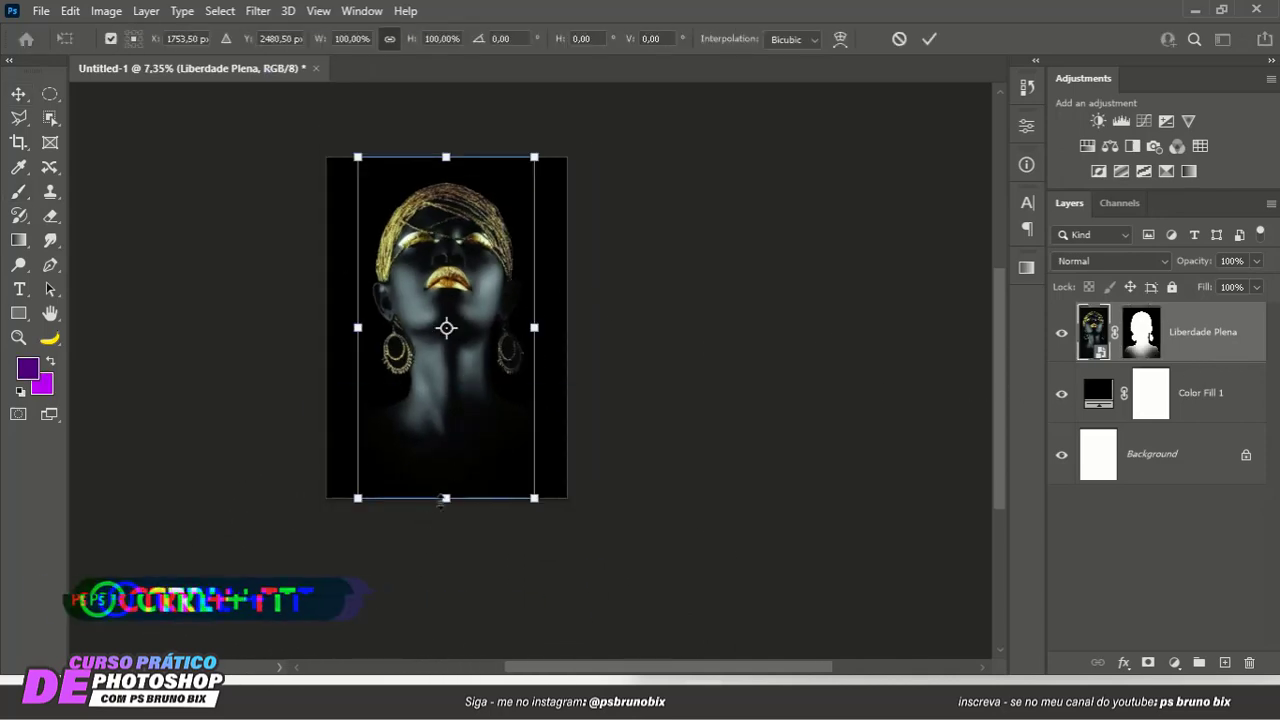
{"action": "left_click_drag", "start_coordinate": [446, 498], "coordinate": [454, 370]}
{"action": "key", "text": "Return"}
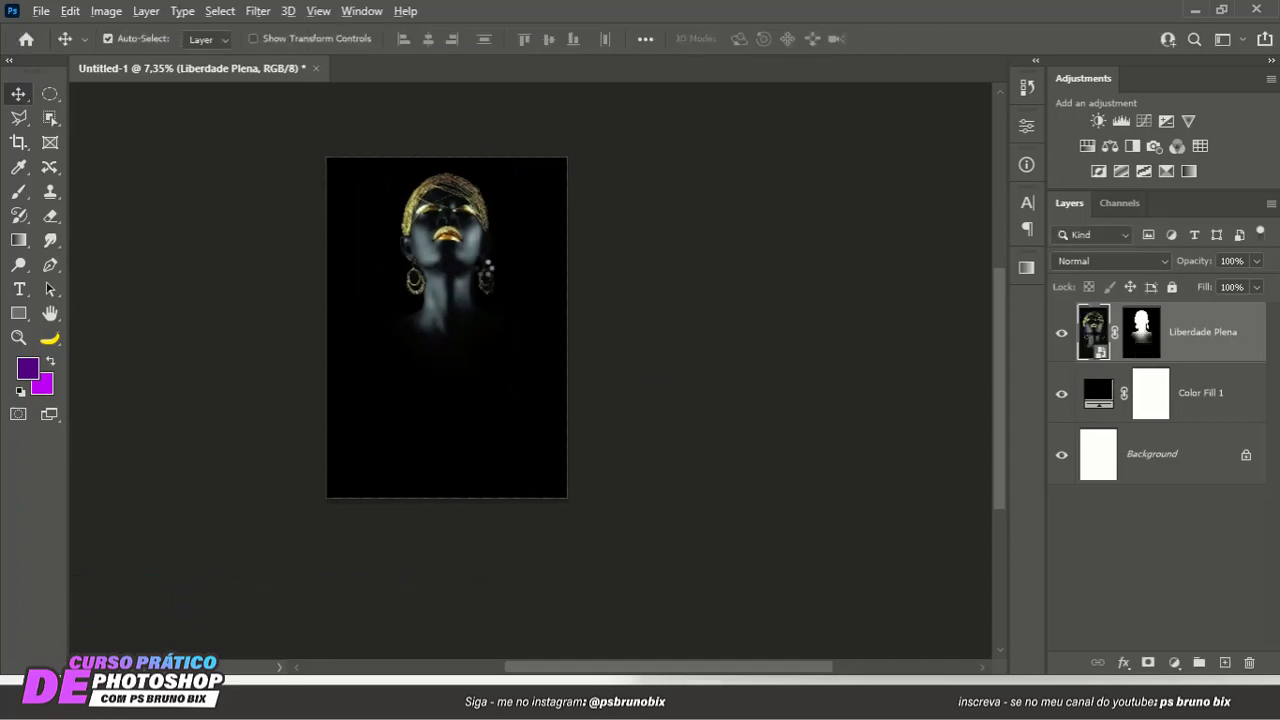
{"action": "scroll", "coordinate": [484, 272], "scroll_direction": "up", "scroll_amount": 4}
{"action": "left_click_drag", "start_coordinate": [464, 279], "coordinate": [521, 288]}
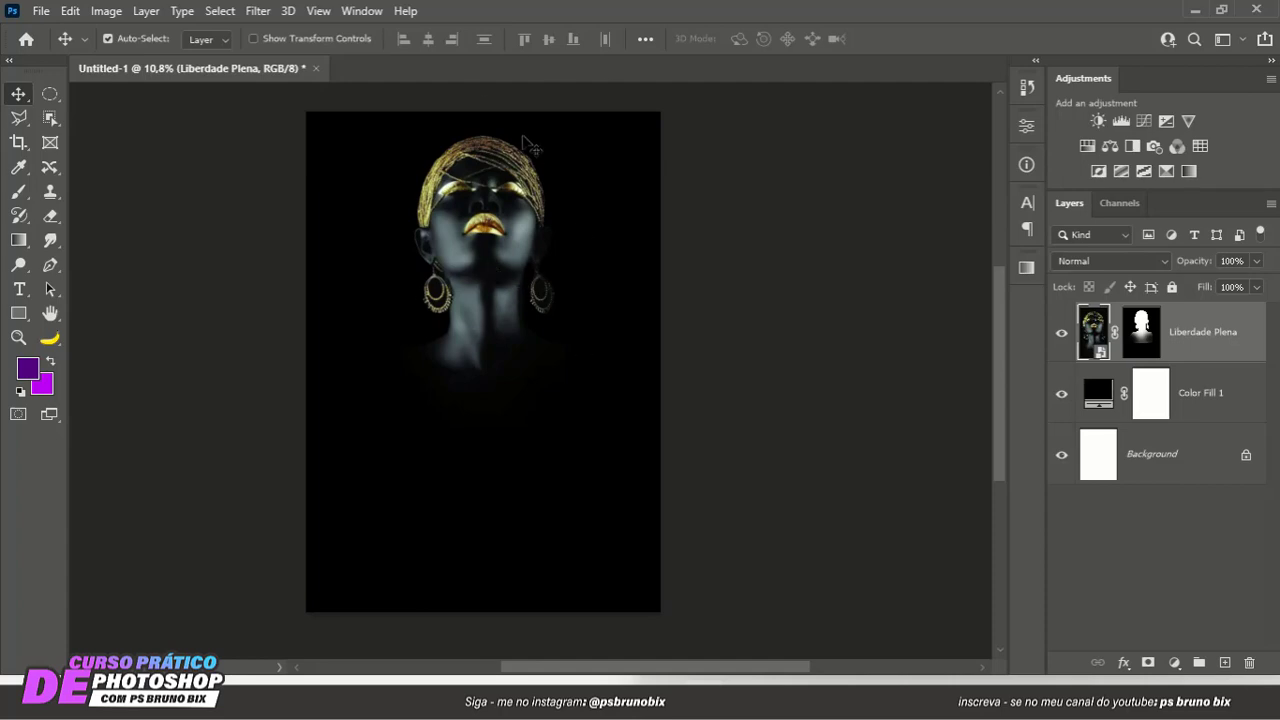
- Put the Color Fill 1 layer into a new group
{"action": "left_click", "coordinate": [1198, 402]}
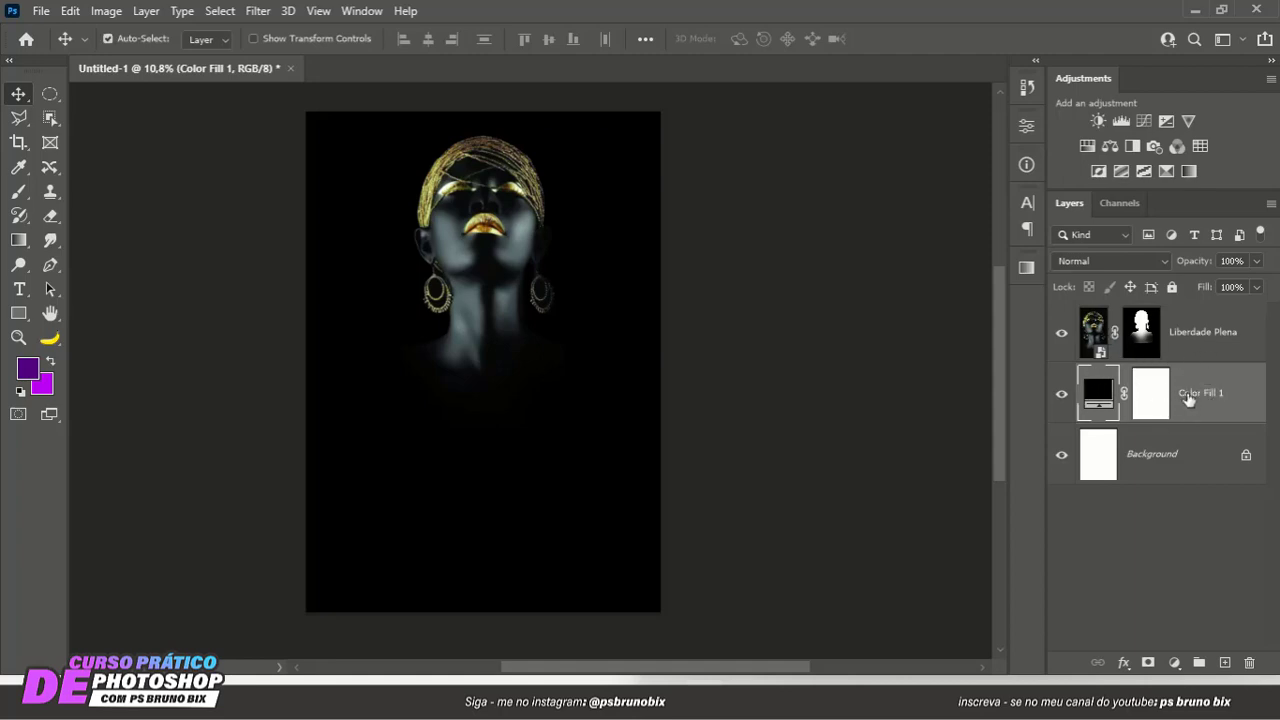
{"action": "key", "text": "ctrl+g"}
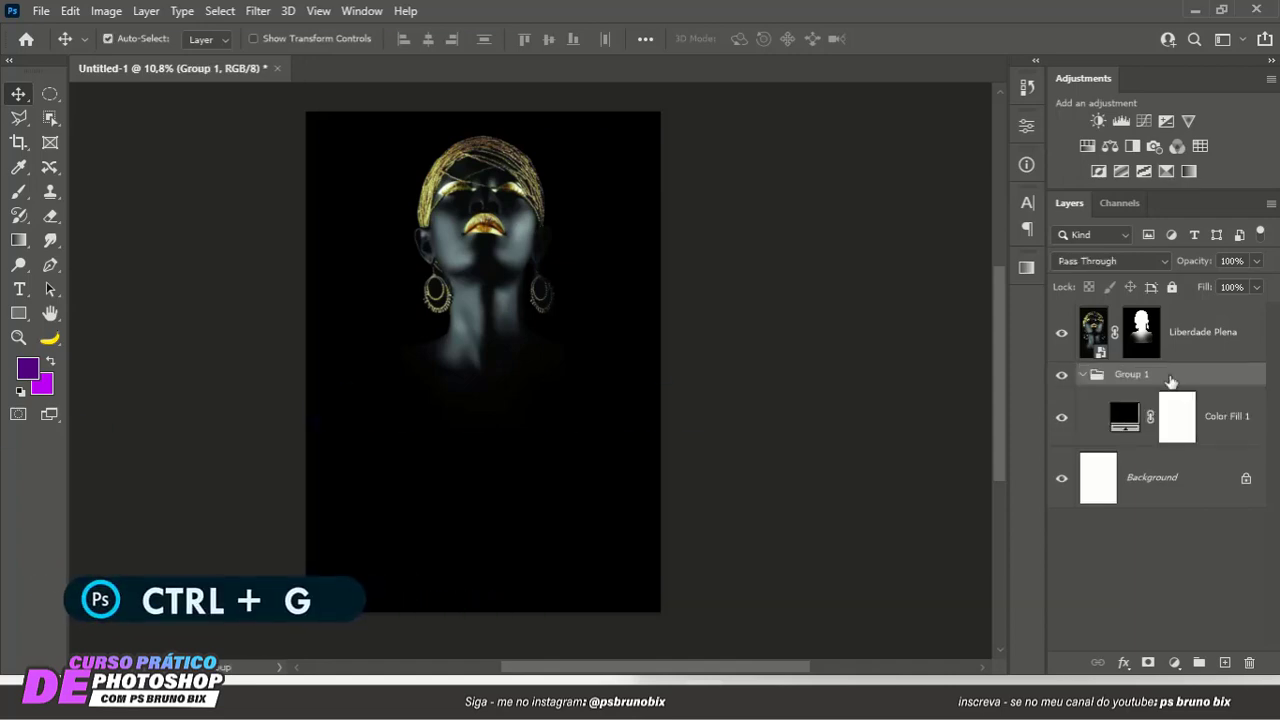
- Rename the group holding Color Fill 1 as "fundo" and collapse it
{"action": "double_click", "coordinate": [1128, 376]}
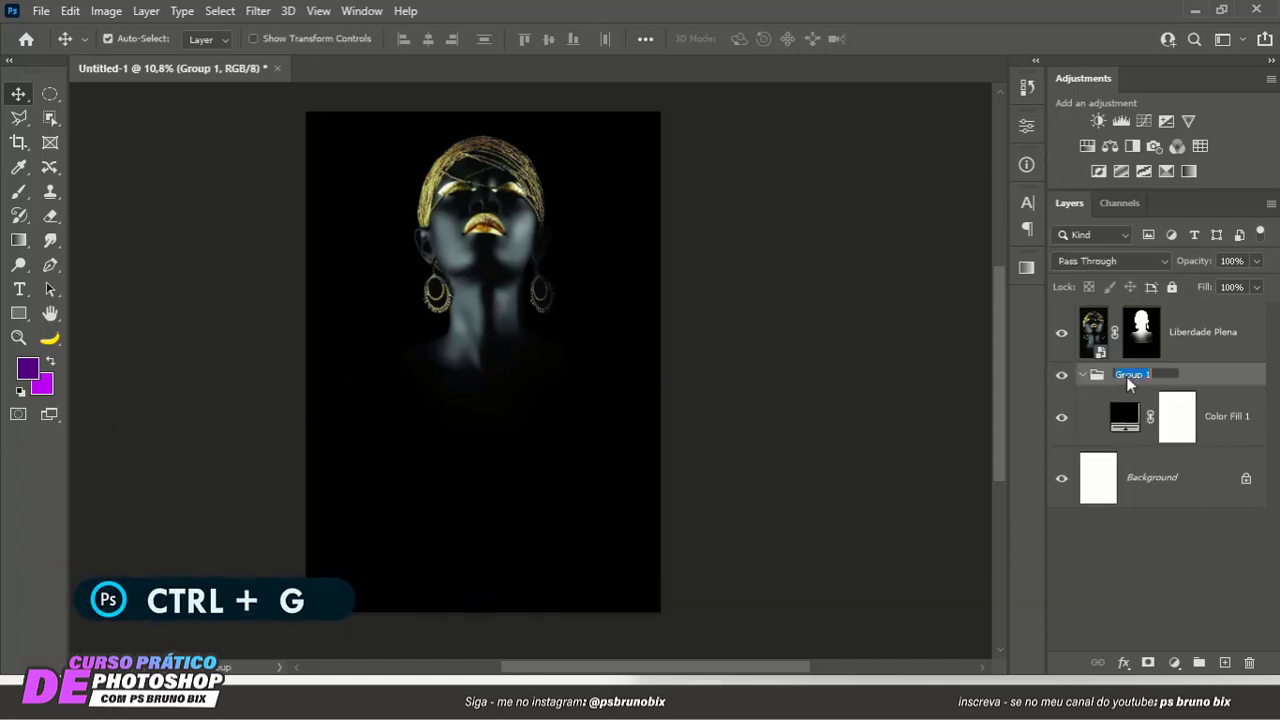
{"action": "type", "text": "fundo"}
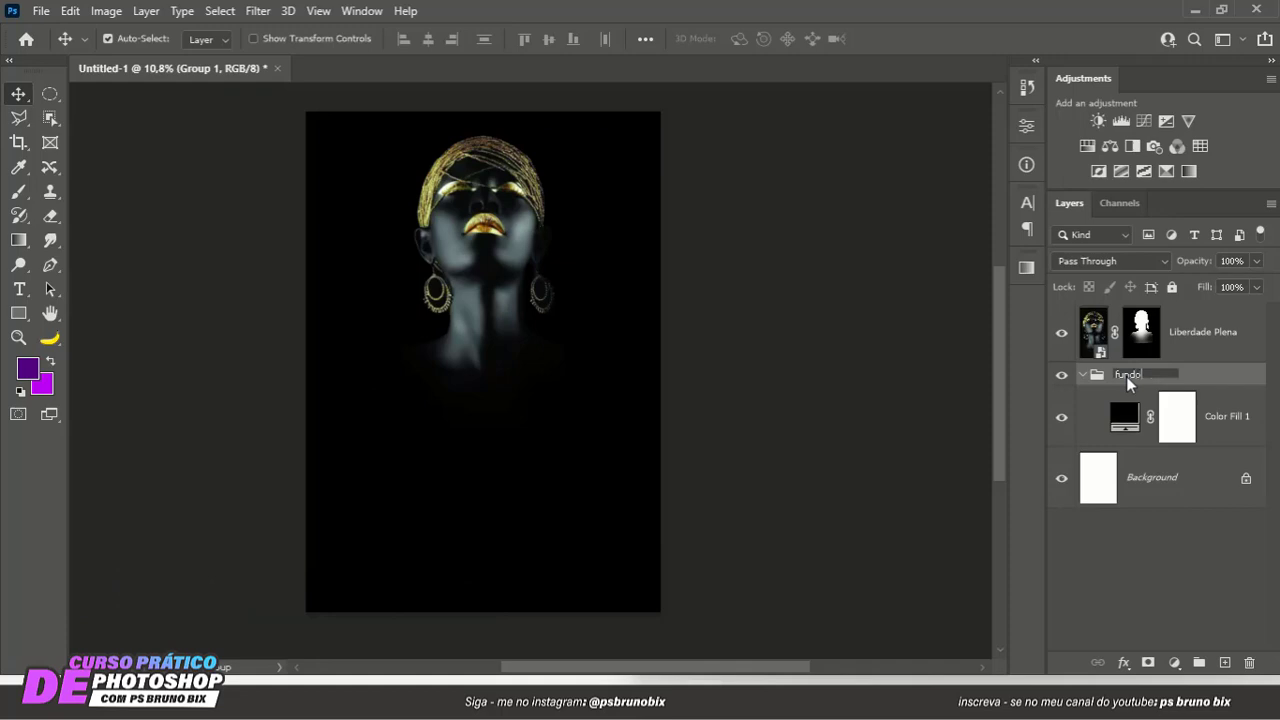
{"action": "key", "text": "Return"}
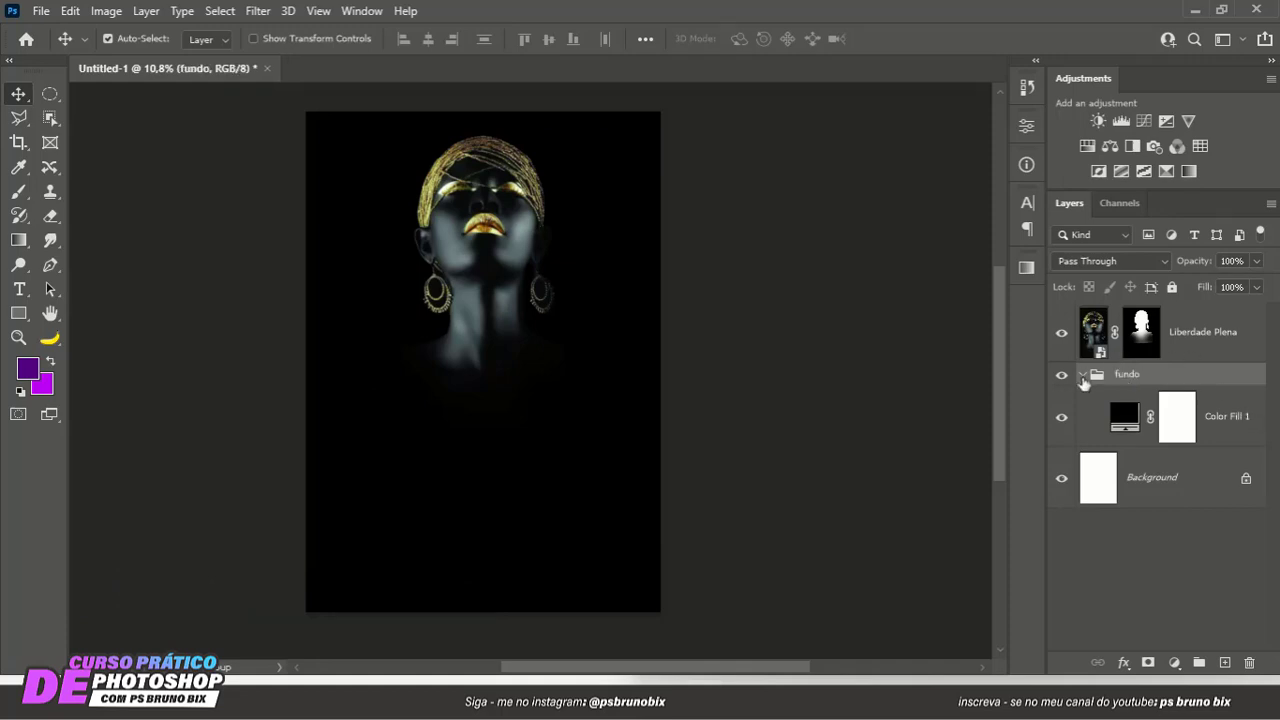
{"action": "left_click", "coordinate": [1082, 376]}
- Put the Liberdade Plena layer into a new group named "foto" and collapse the group
{"action": "left_click", "coordinate": [1183, 347]}
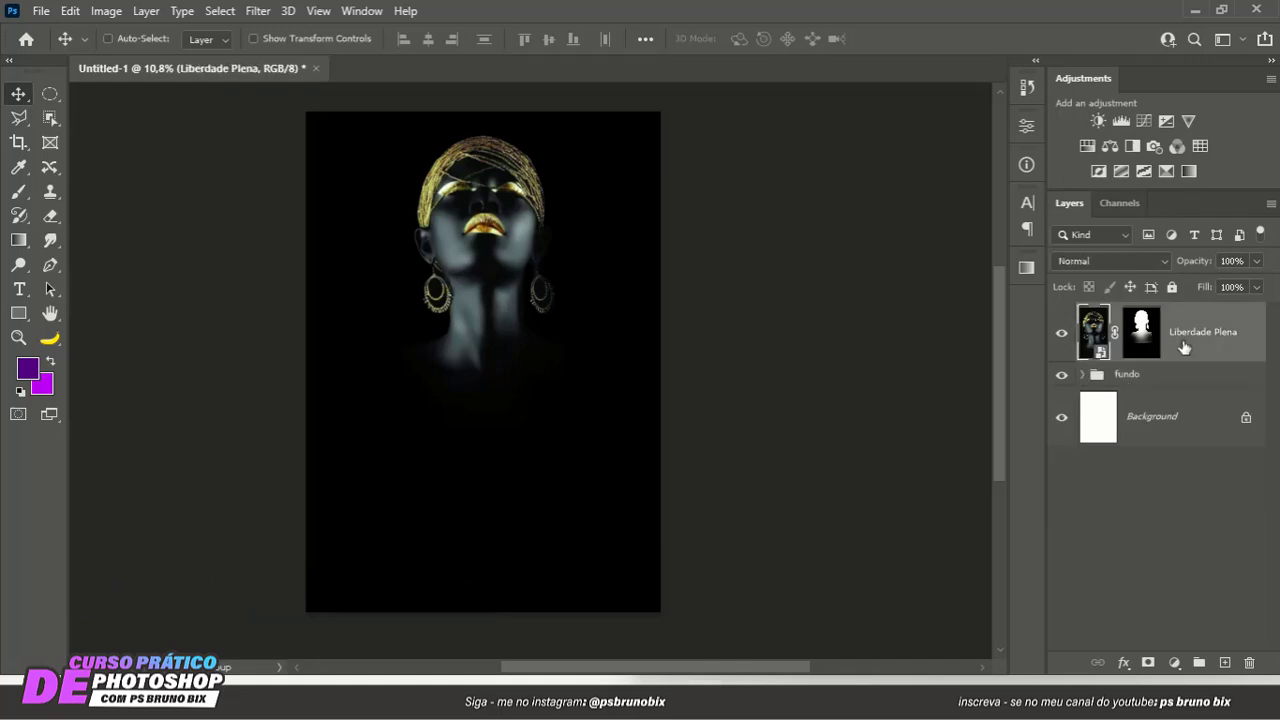
{"action": "key", "text": "ctrl+g"}
{"action": "double_click", "coordinate": [1132, 314]}
{"action": "type", "text": "foto"}
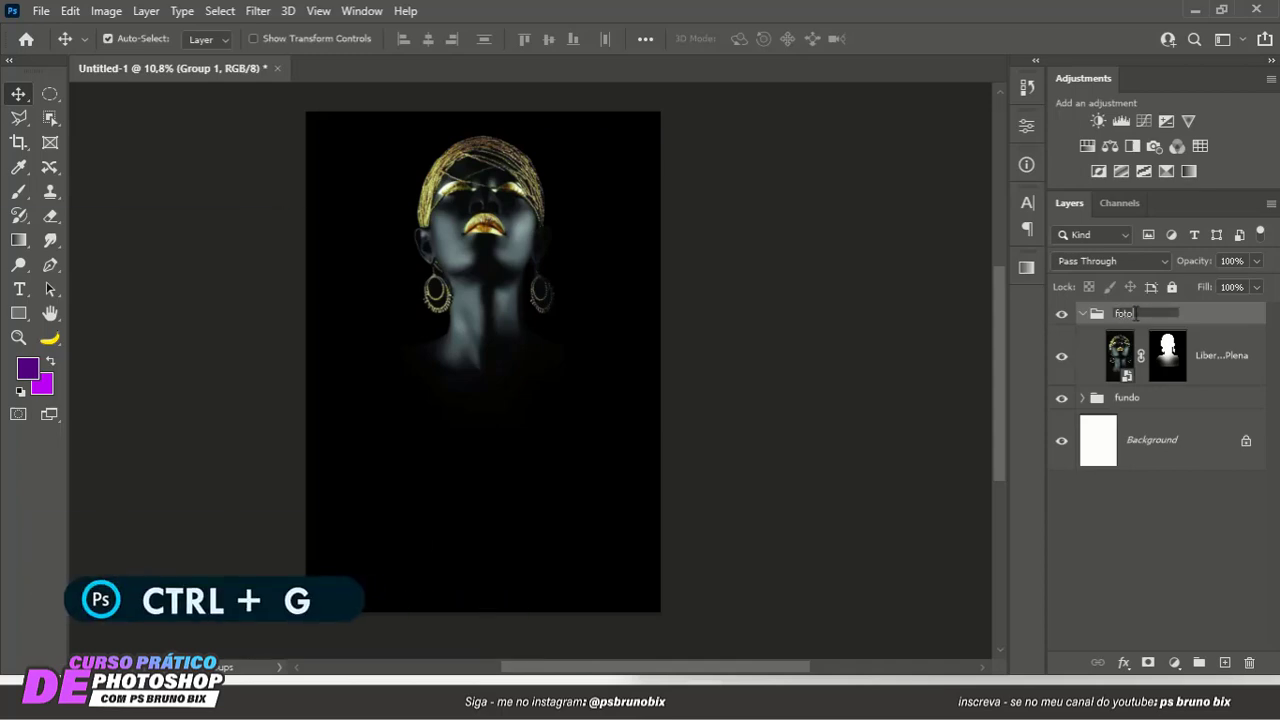
{"action": "key", "text": "Return"}
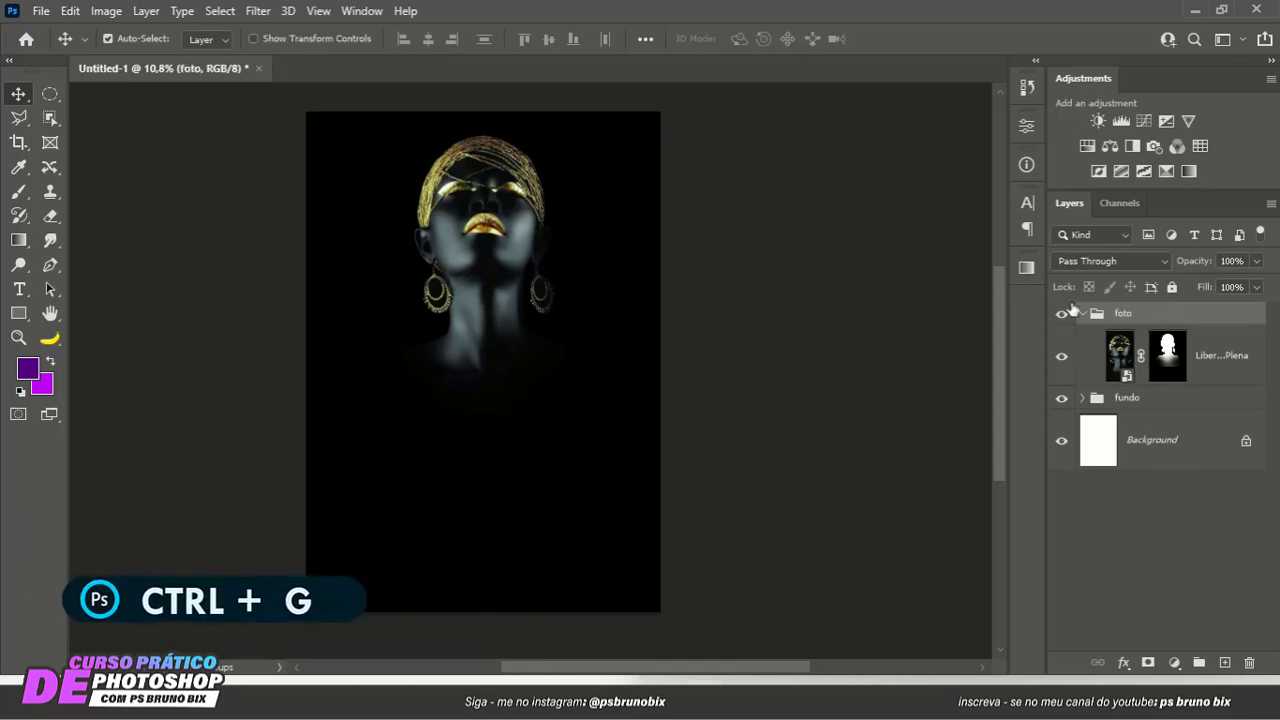
{"action": "left_click", "coordinate": [1081, 313]}
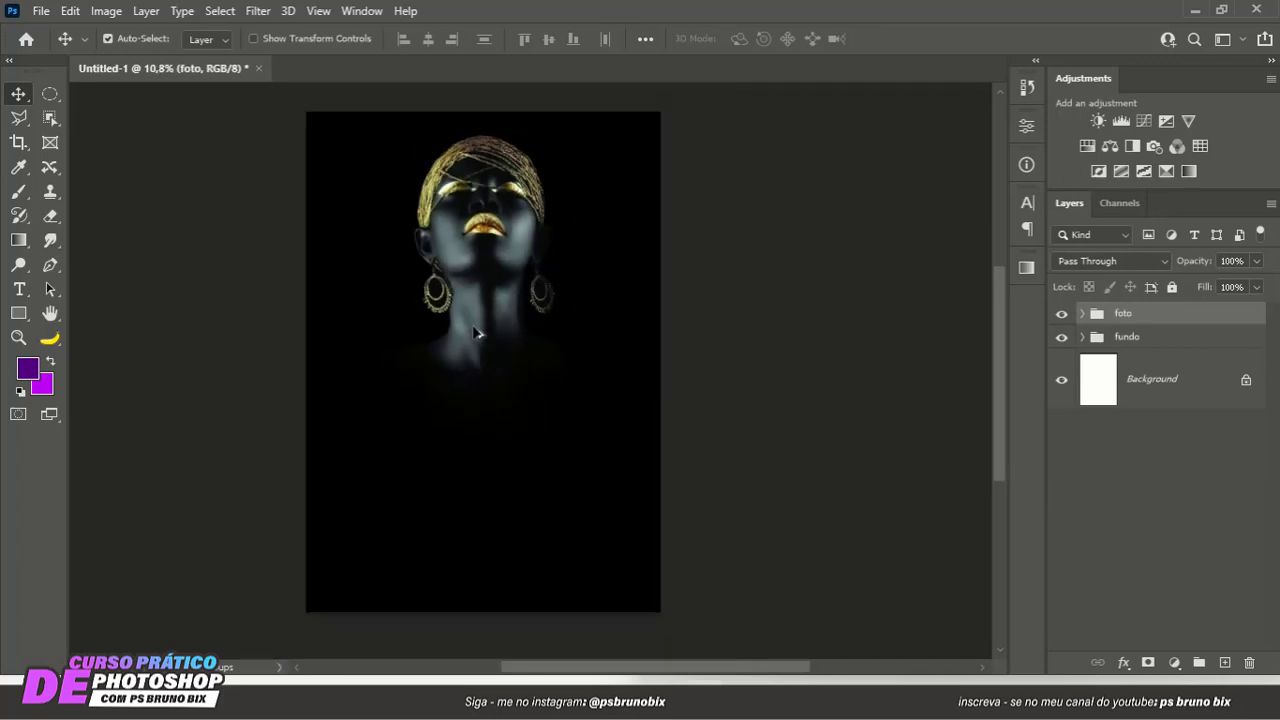
- Create an empty group named "txt" above the foto group
{"action": "left_click_drag", "start_coordinate": [478, 326], "coordinate": [479, 332]}
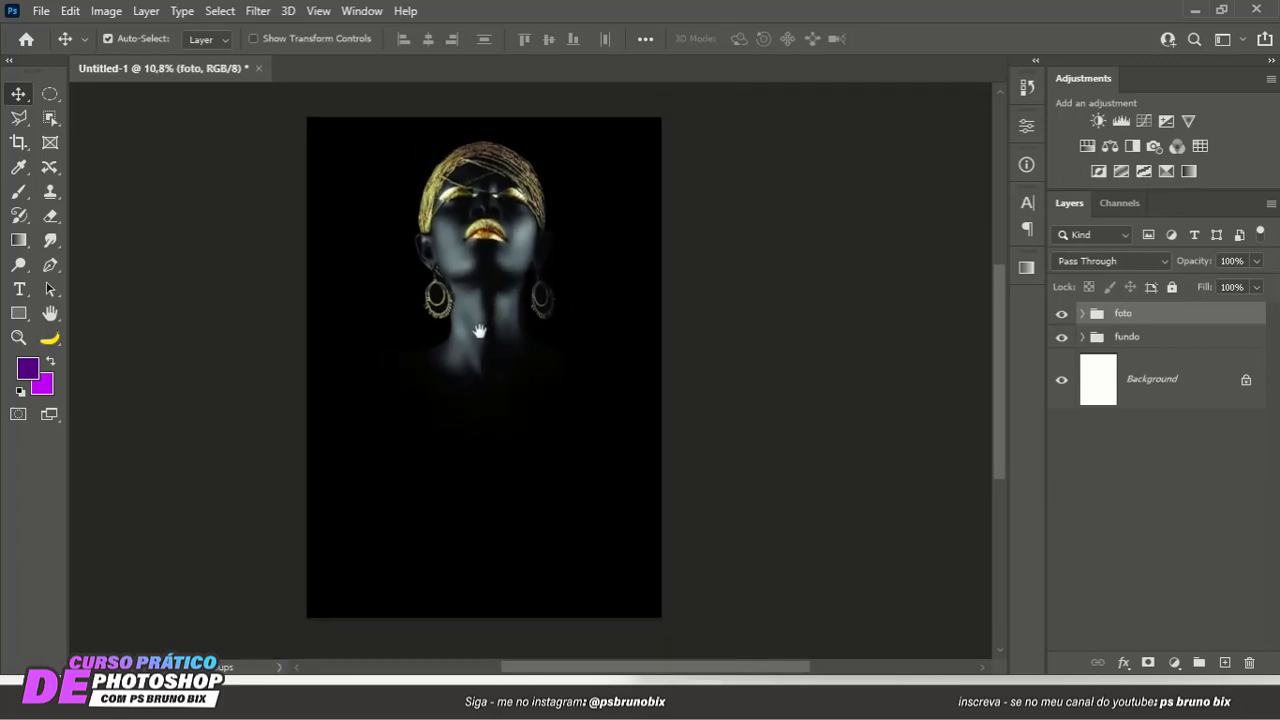
{"action": "left_click", "coordinate": [1197, 662]}
{"action": "double_click", "coordinate": [1124, 314]}
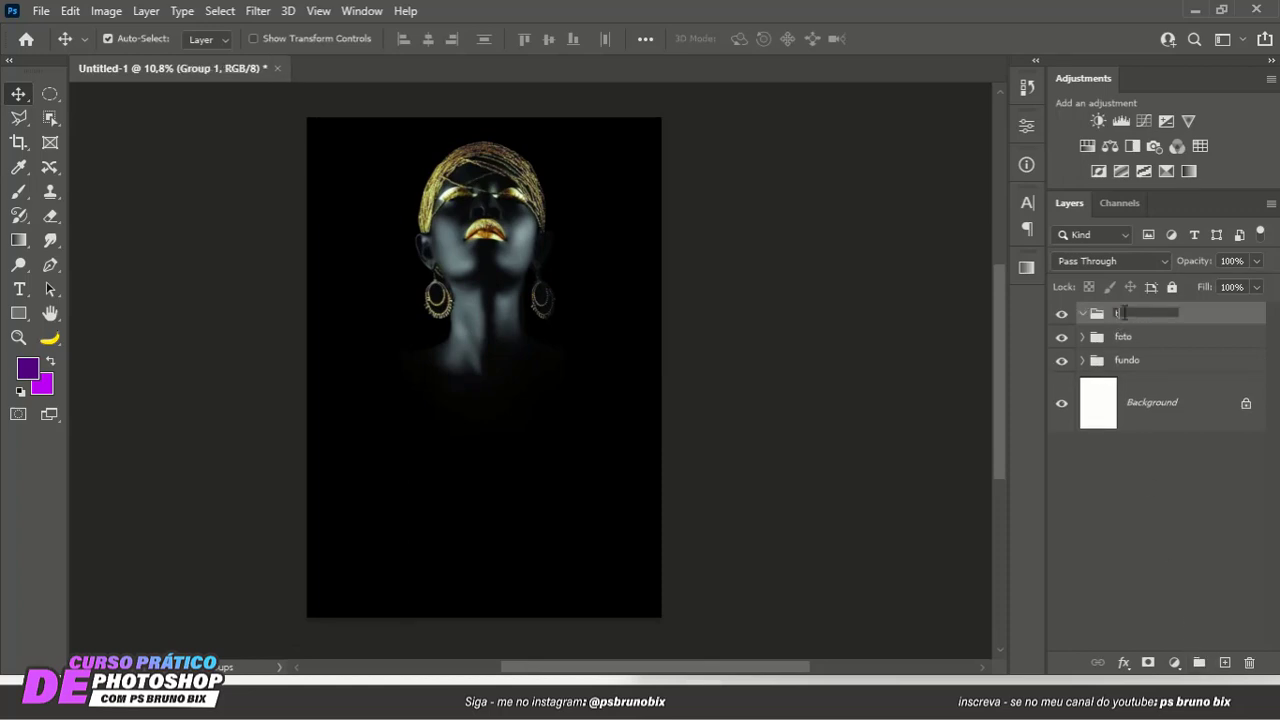
{"action": "type", "text": "txt"}
{"action": "key", "text": "Return"}
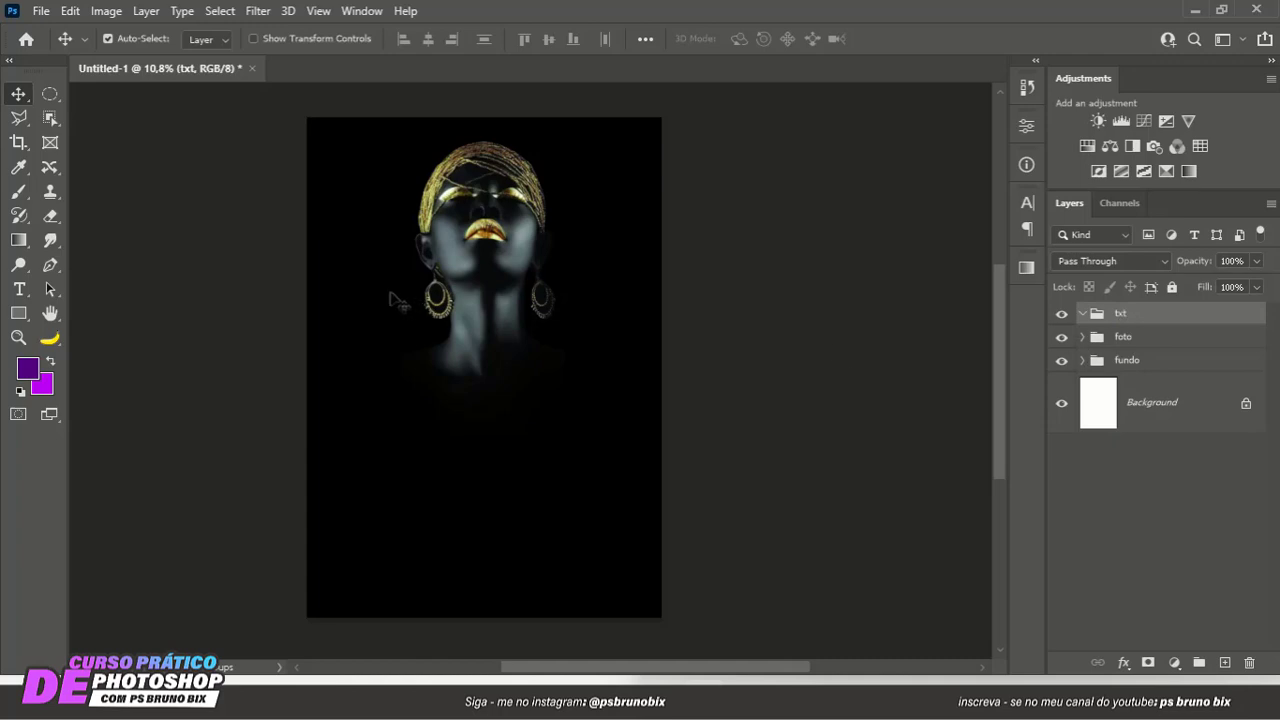
{"action": "scroll", "coordinate": [390, 305], "scroll_direction": "down", "scroll_amount": 2}
{"action": "scroll", "coordinate": [408, 350], "scroll_direction": "up", "scroll_amount": 2}
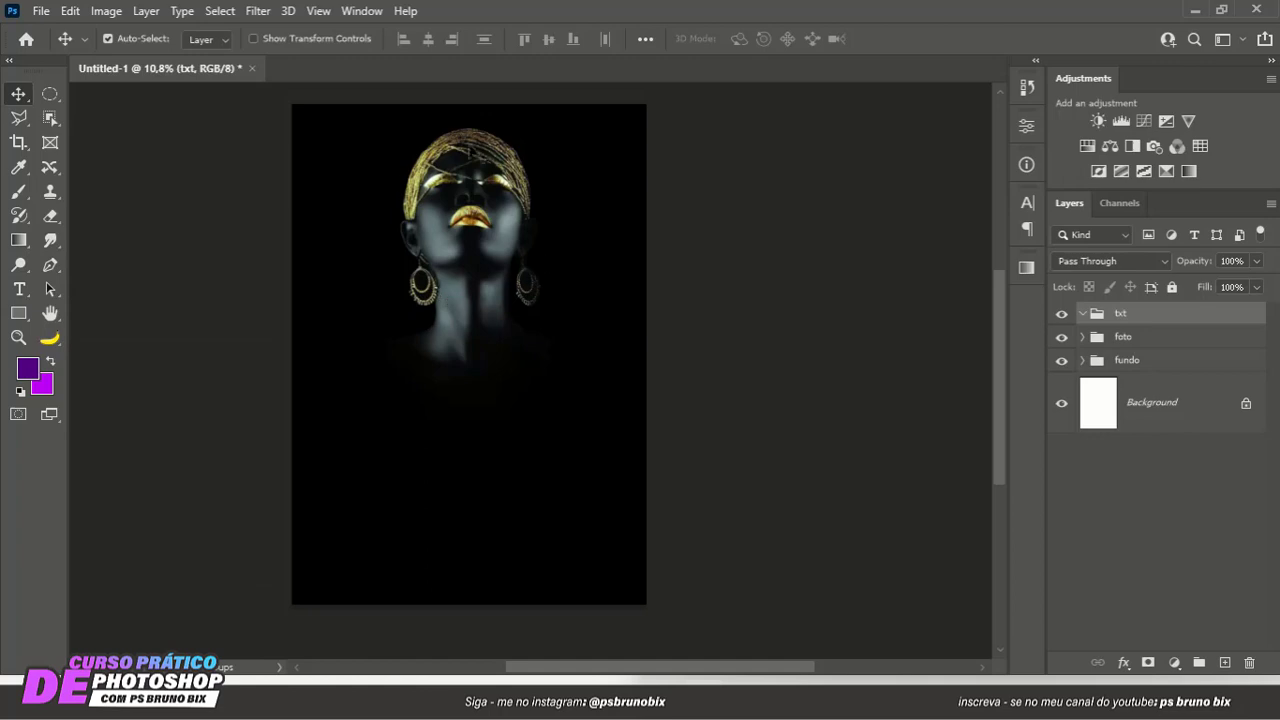
- Add a blank layer above Color Fill 1 inside the fundo group for brush painting
{"action": "left_click", "coordinate": [1135, 361]}
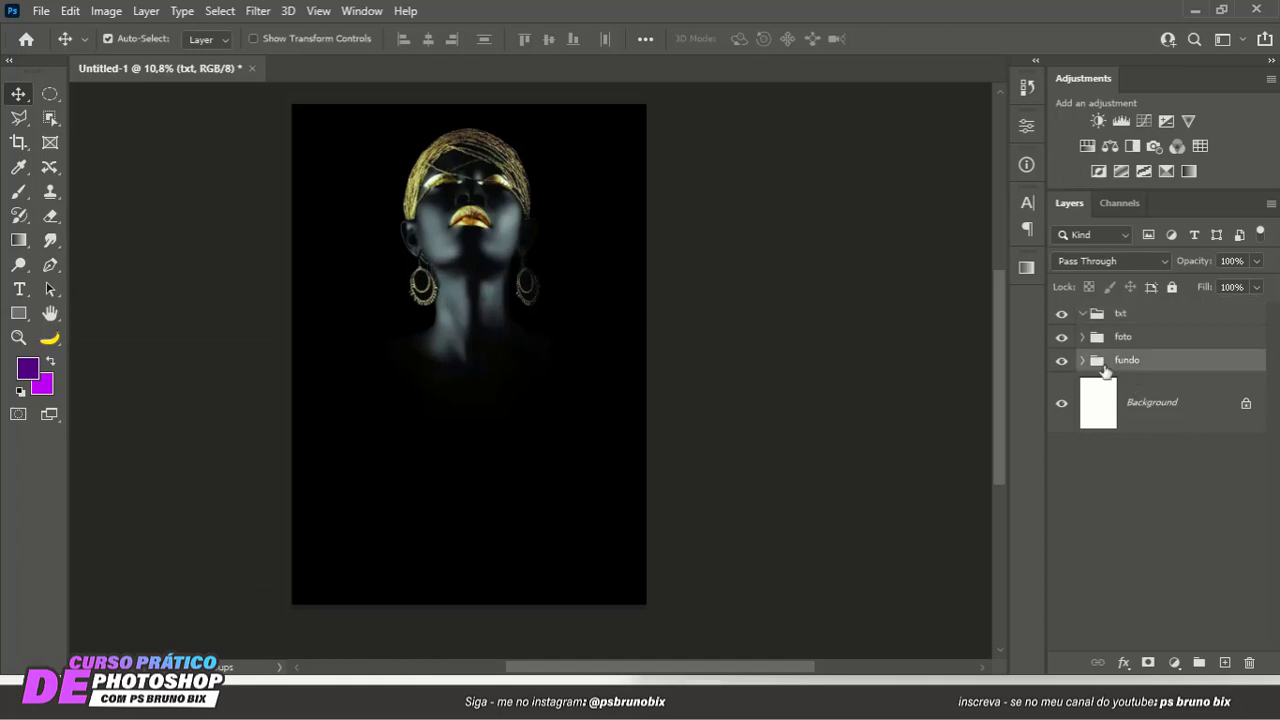
{"action": "left_click", "coordinate": [1082, 360]}
{"action": "left_click", "coordinate": [1196, 410]}
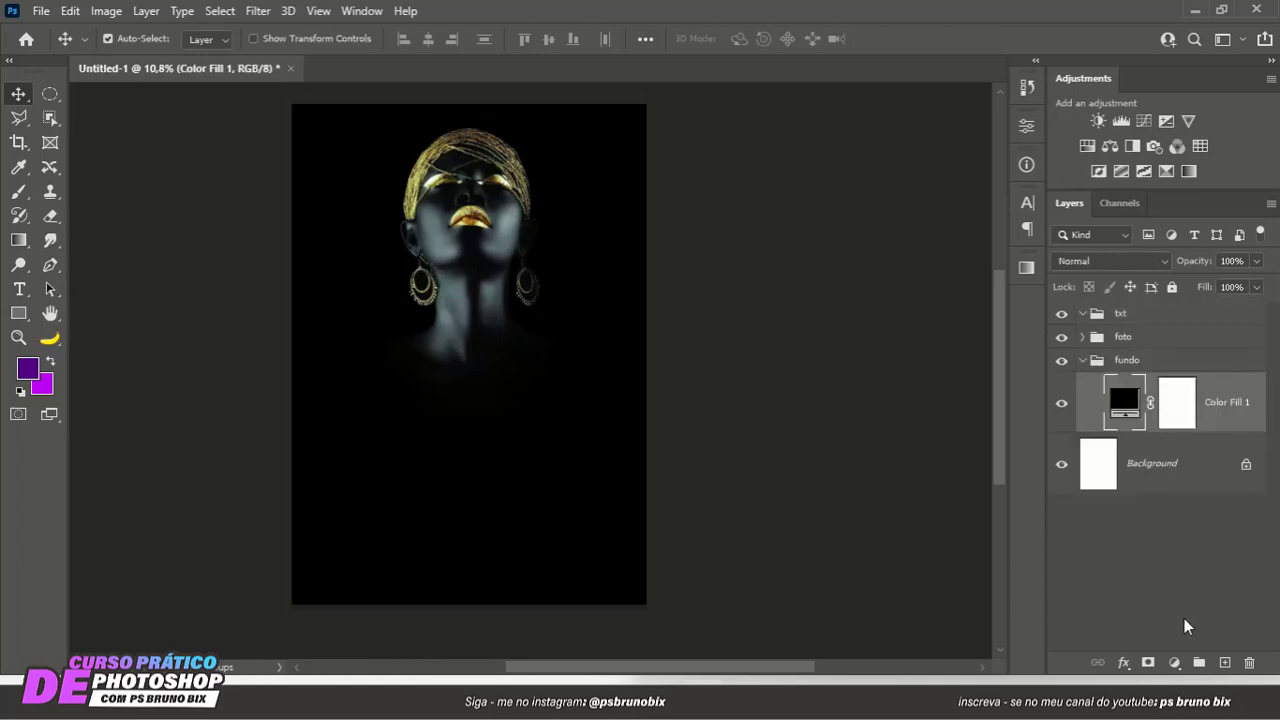
{"action": "left_click", "coordinate": [18, 192]}
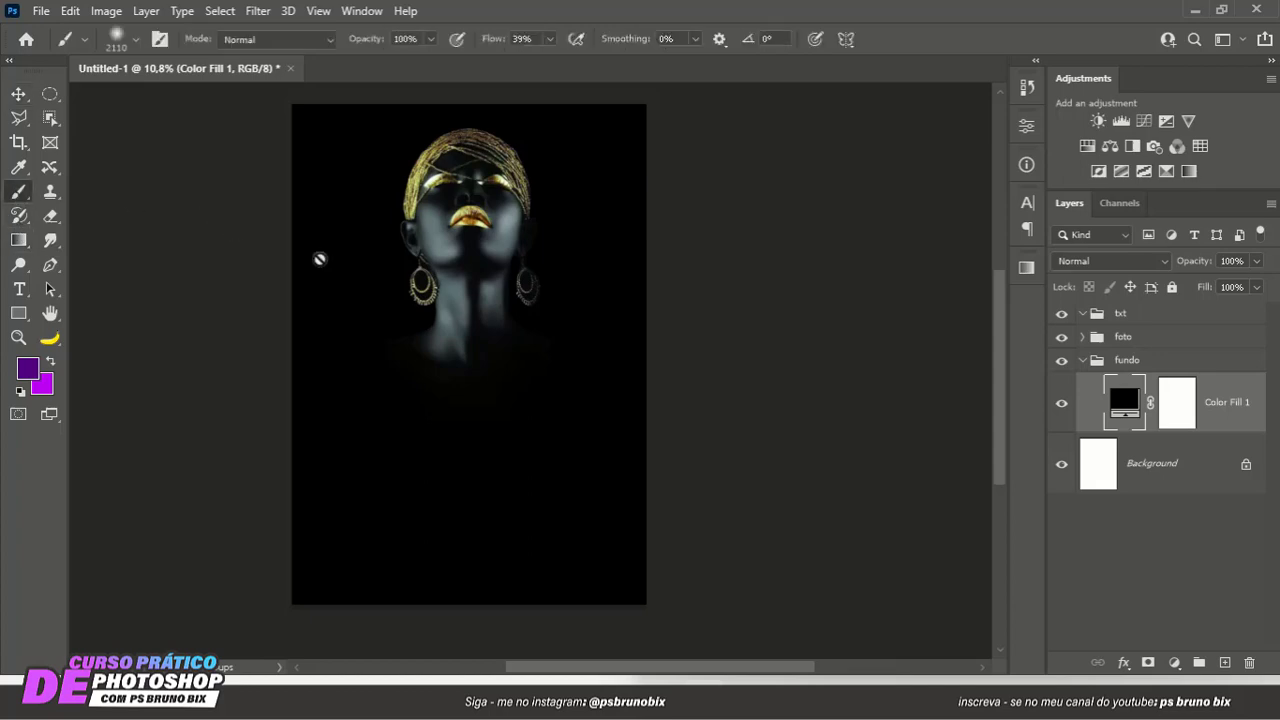
{"action": "left_click", "coordinate": [1225, 663]}
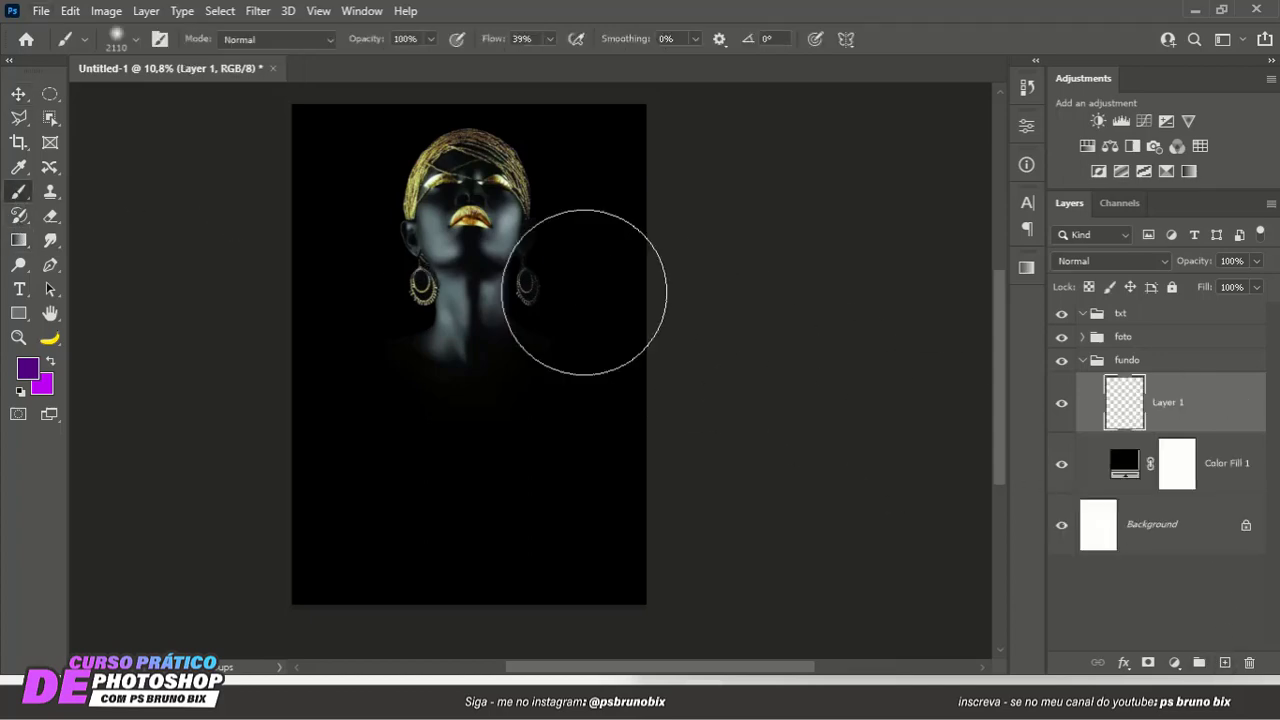
- Paint a soft white (ffffff) glow behind the woman's head on Layer 1 with a 2631 px brush at 100% flow
{"action": "left_click_drag", "start_coordinate": [507, 266], "coordinate": [532, 275]}
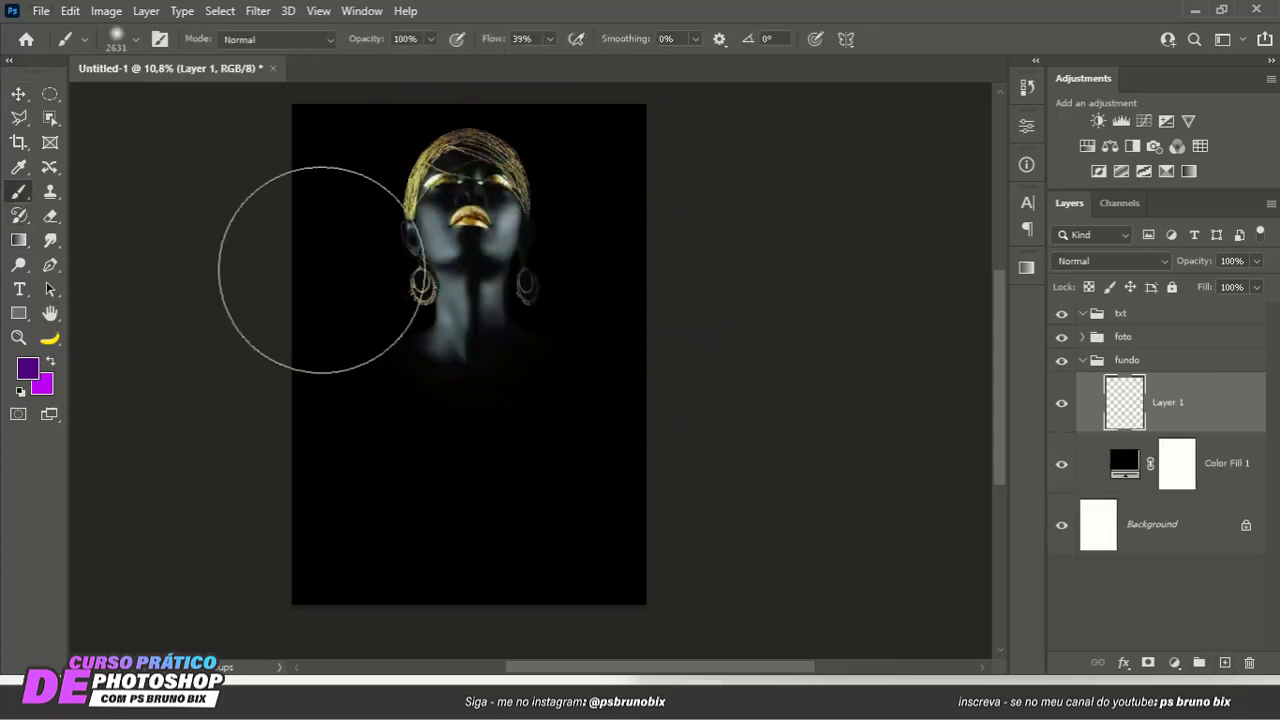
{"action": "left_click", "coordinate": [27, 368]}
{"action": "type", "text": "ffffff"}
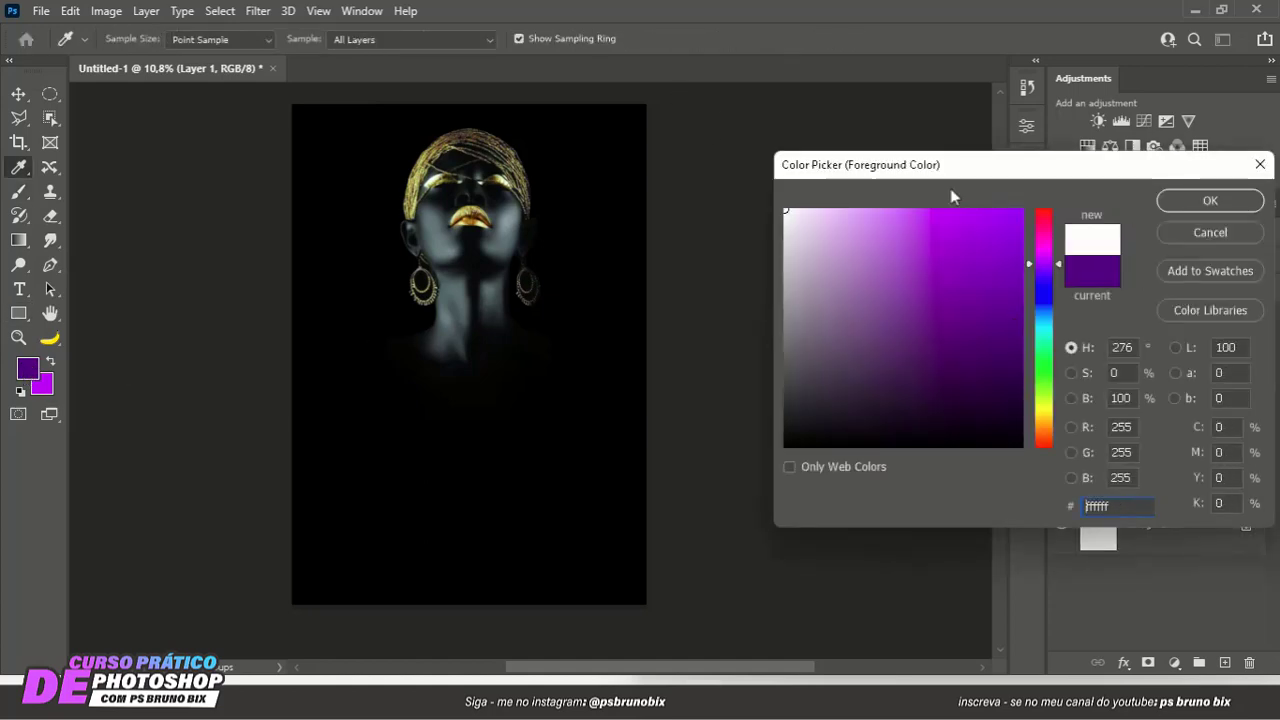
{"action": "key", "text": "Return"}
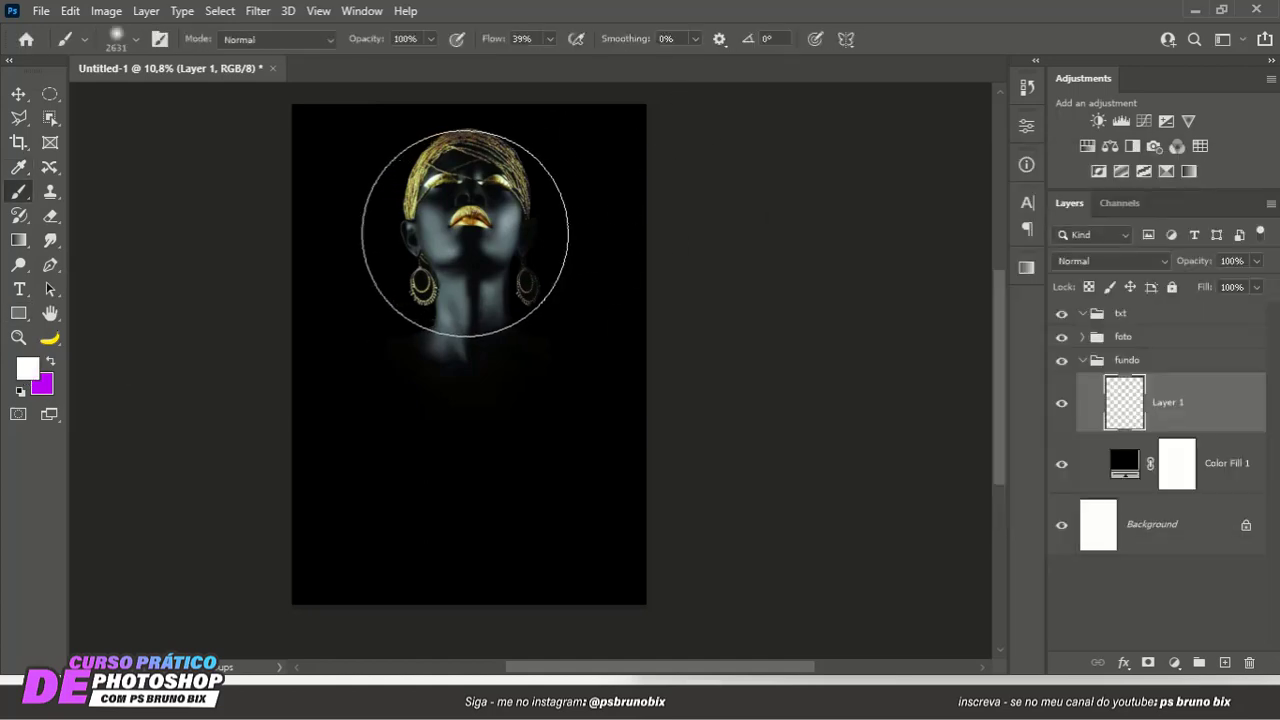
{"action": "type", "text": "100"}
{"action": "key", "text": "Return"}
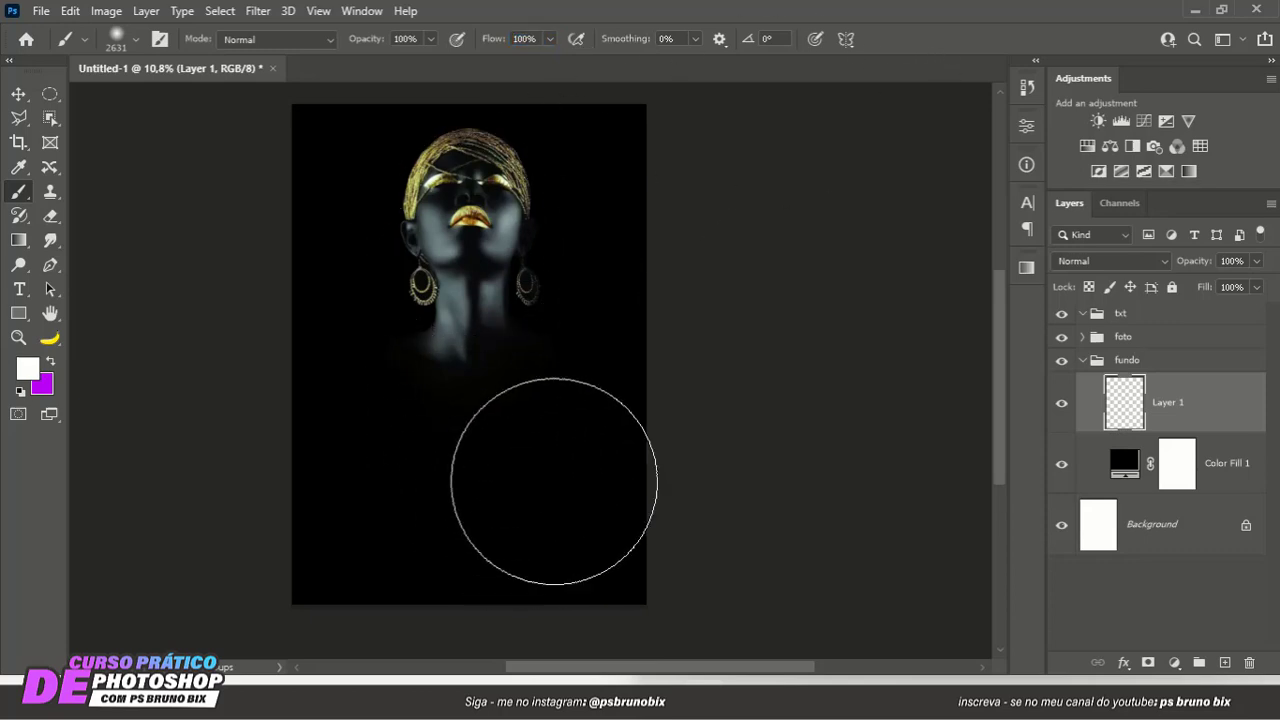
{"action": "left_click", "coordinate": [471, 231]}
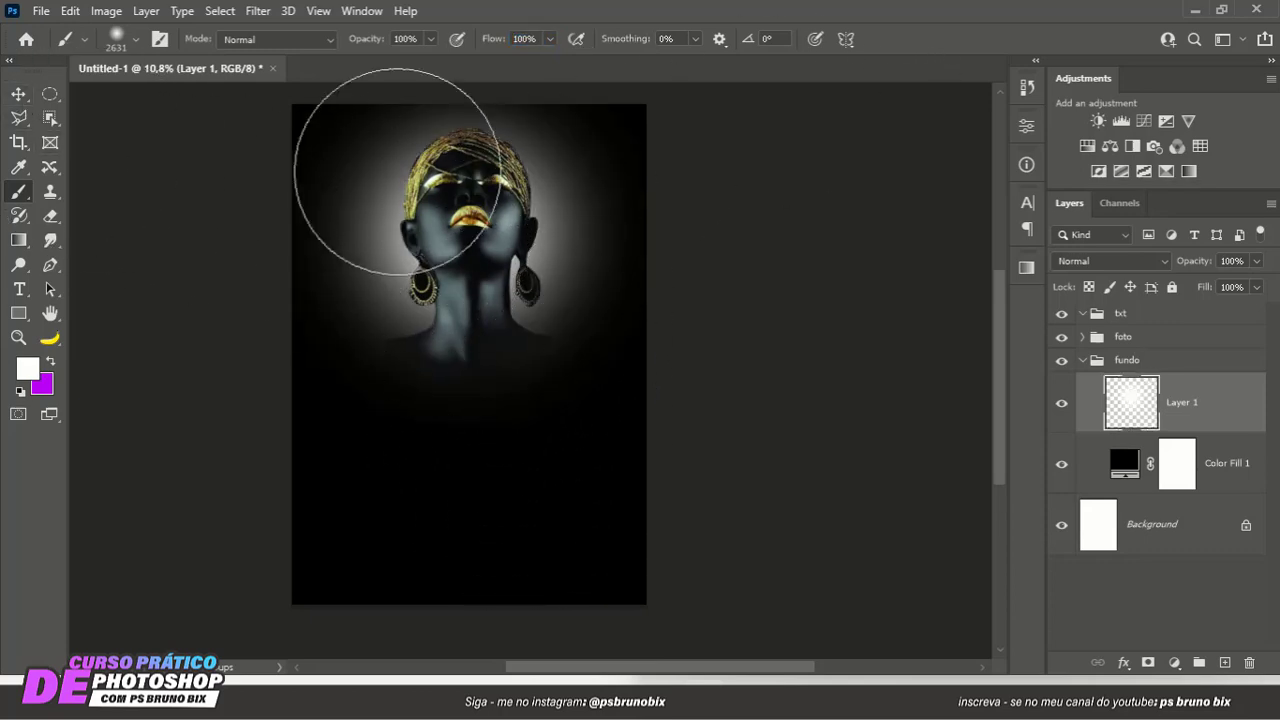
- Add a Hue/Saturation adjustment layer above the white glow on Layer 1 and enable Colorize
{"action": "left_click", "coordinate": [18, 93]}
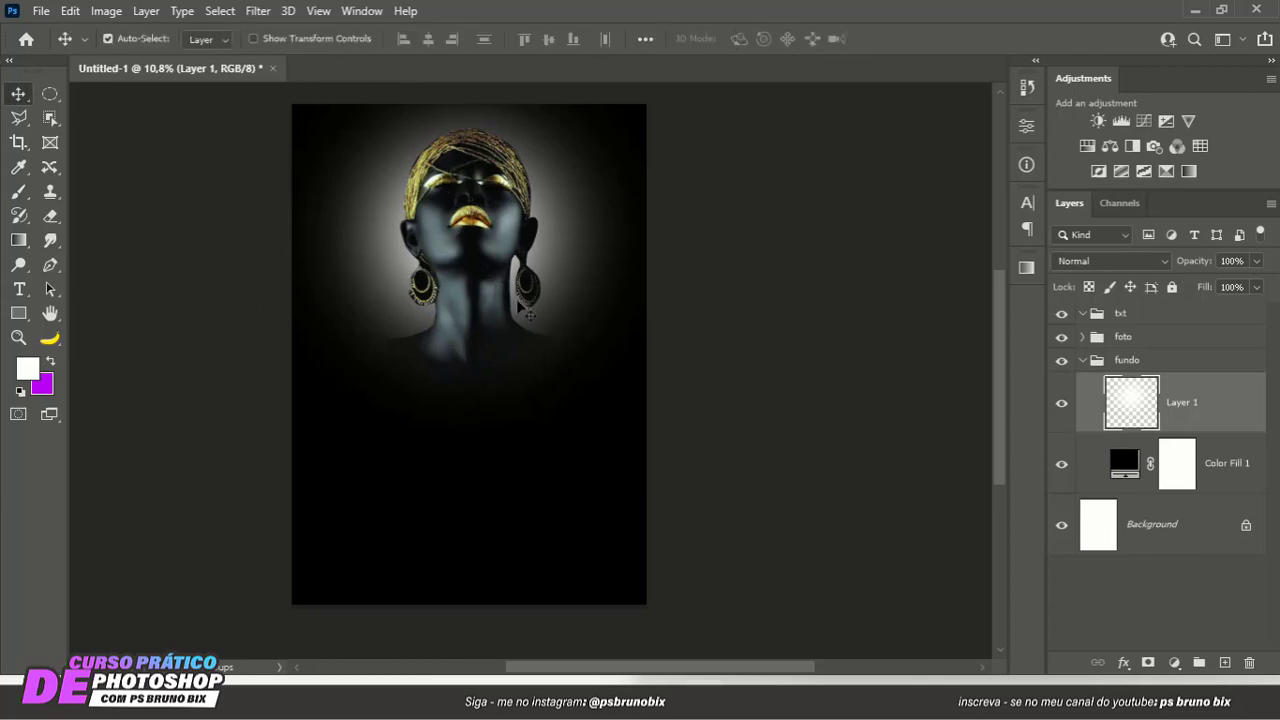
{"action": "left_click_drag", "start_coordinate": [564, 346], "coordinate": [555, 342]}
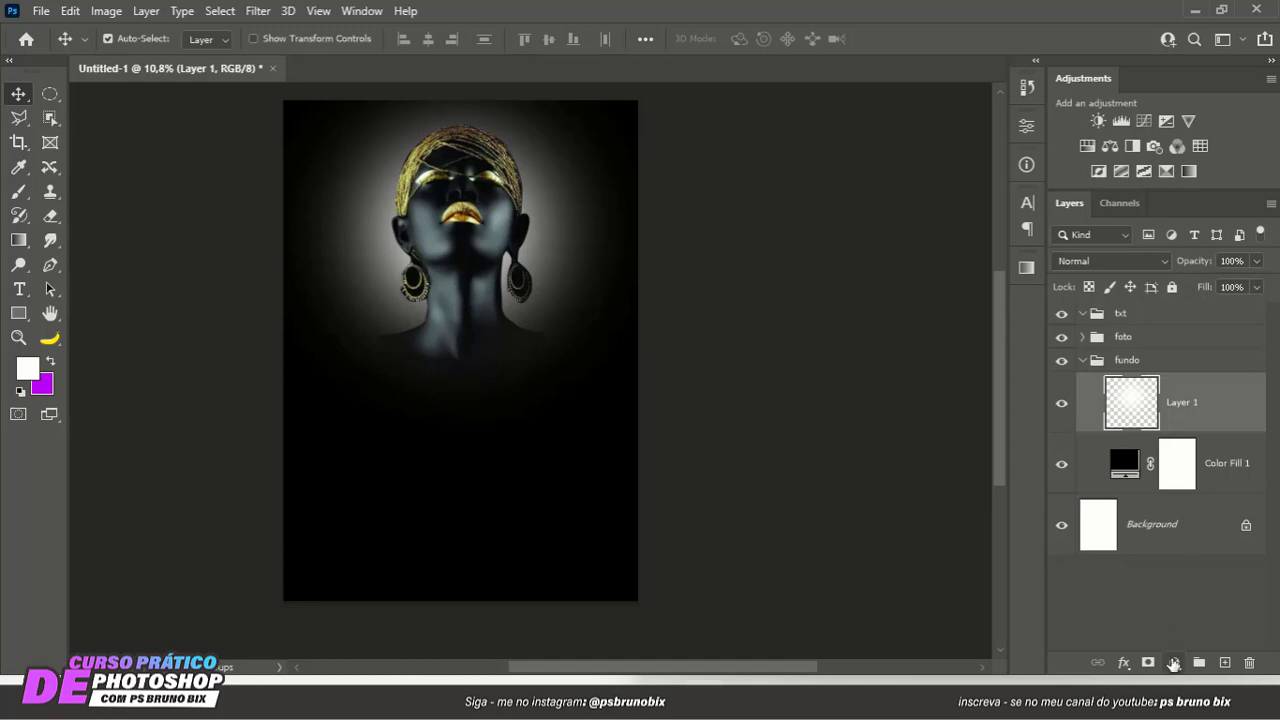
{"action": "left_click", "coordinate": [1173, 663]}
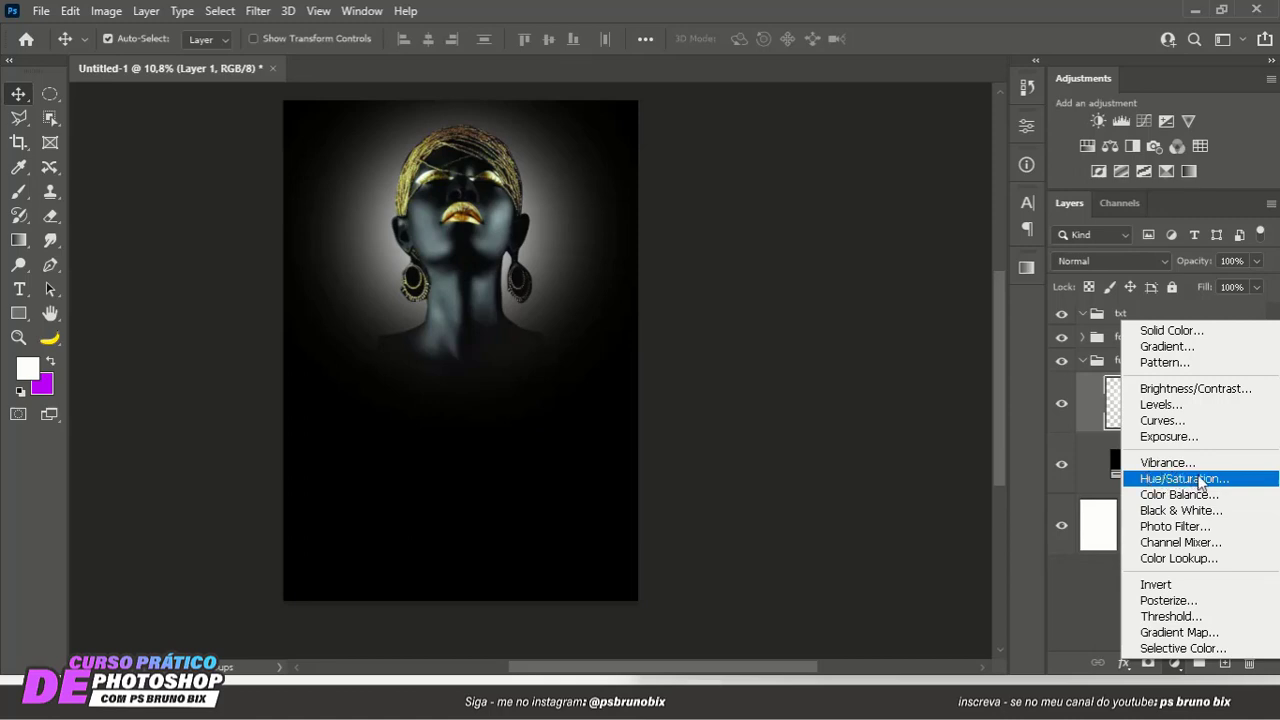
{"action": "left_click", "coordinate": [1198, 480]}
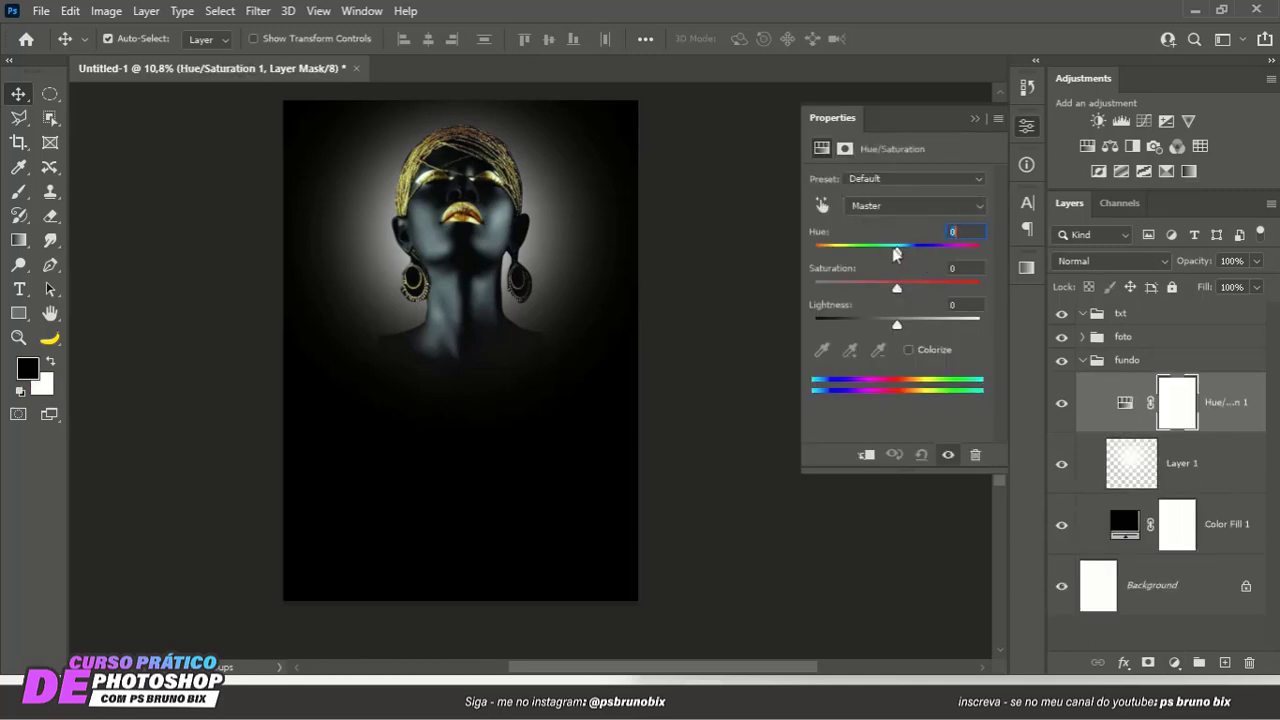
{"action": "left_click_drag", "start_coordinate": [896, 250], "coordinate": [861, 251]}
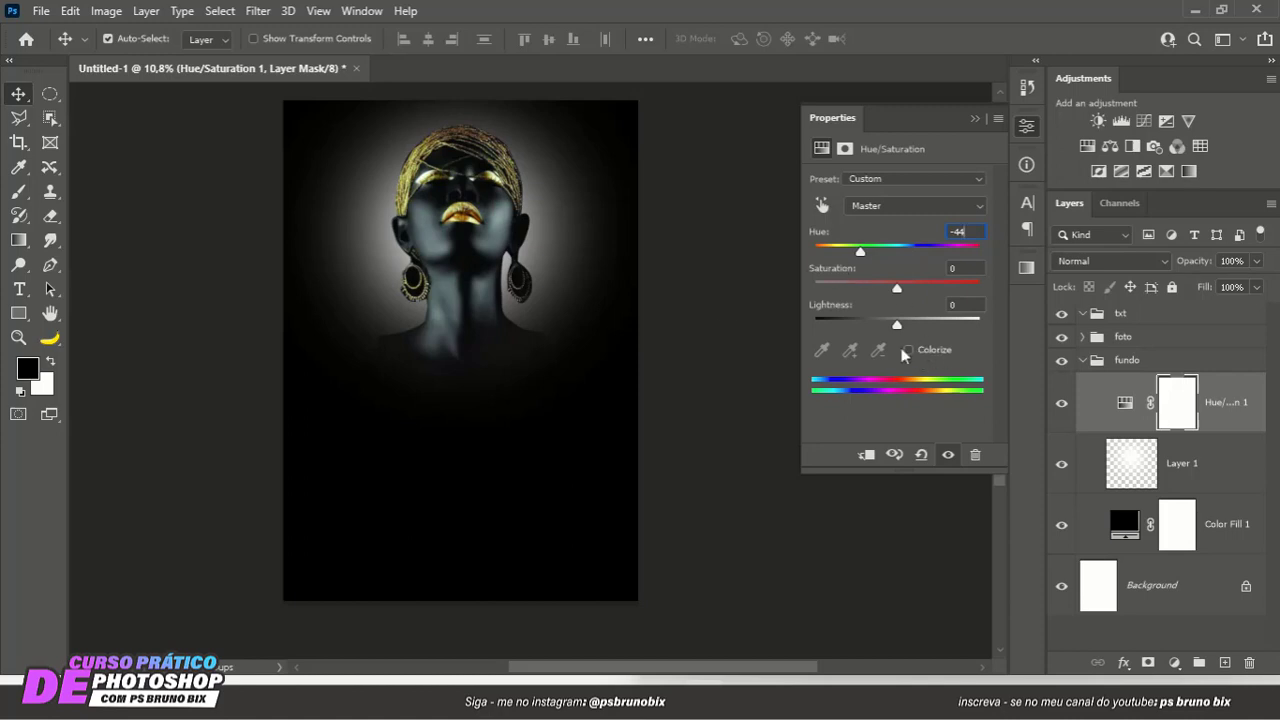
{"action": "left_click", "coordinate": [908, 350]}
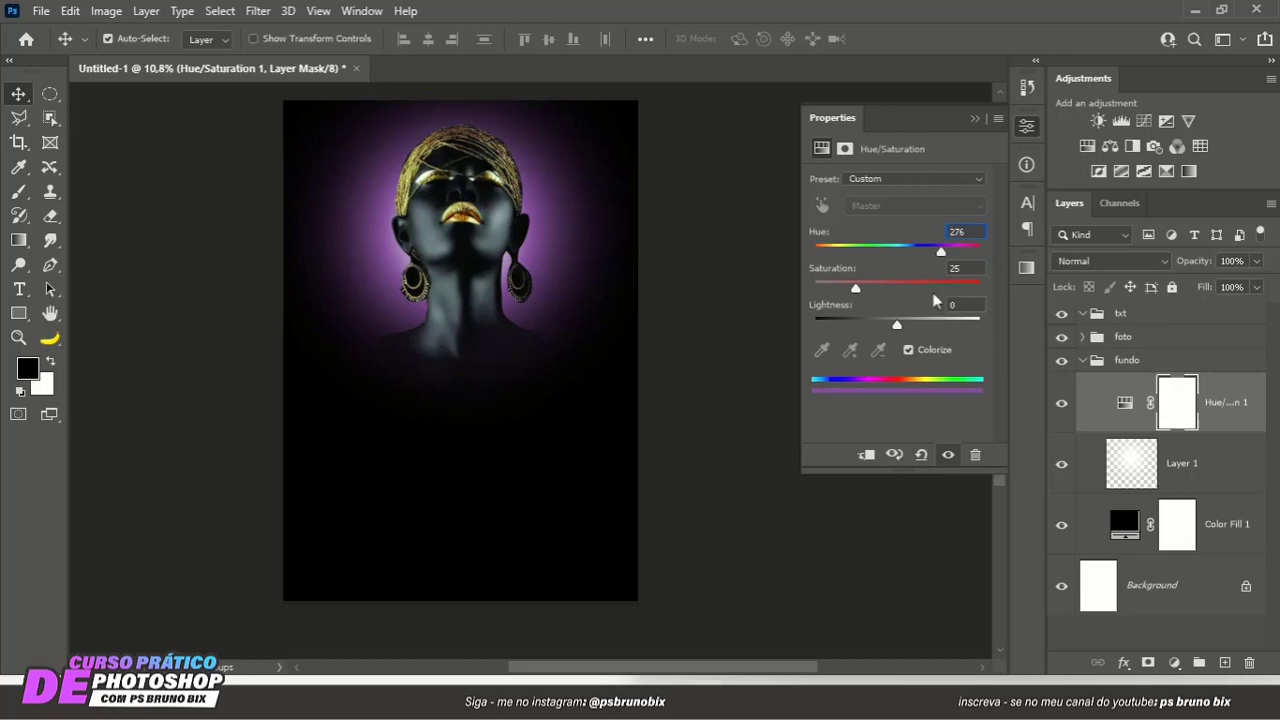
- Tint the glow blue by setting the adjustment's hue to 194 and saturation to 49
{"action": "left_click_drag", "start_coordinate": [934, 256], "coordinate": [884, 254]}
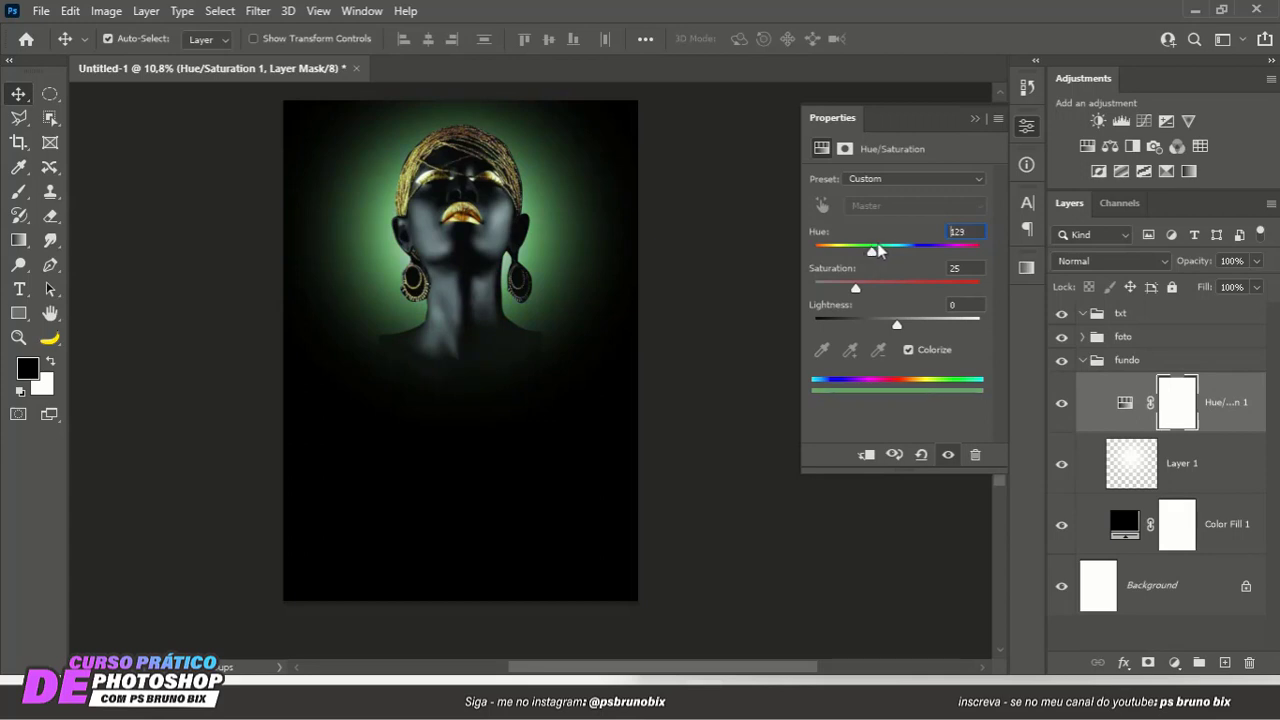
{"action": "left_click_drag", "start_coordinate": [877, 249], "coordinate": [922, 256]}
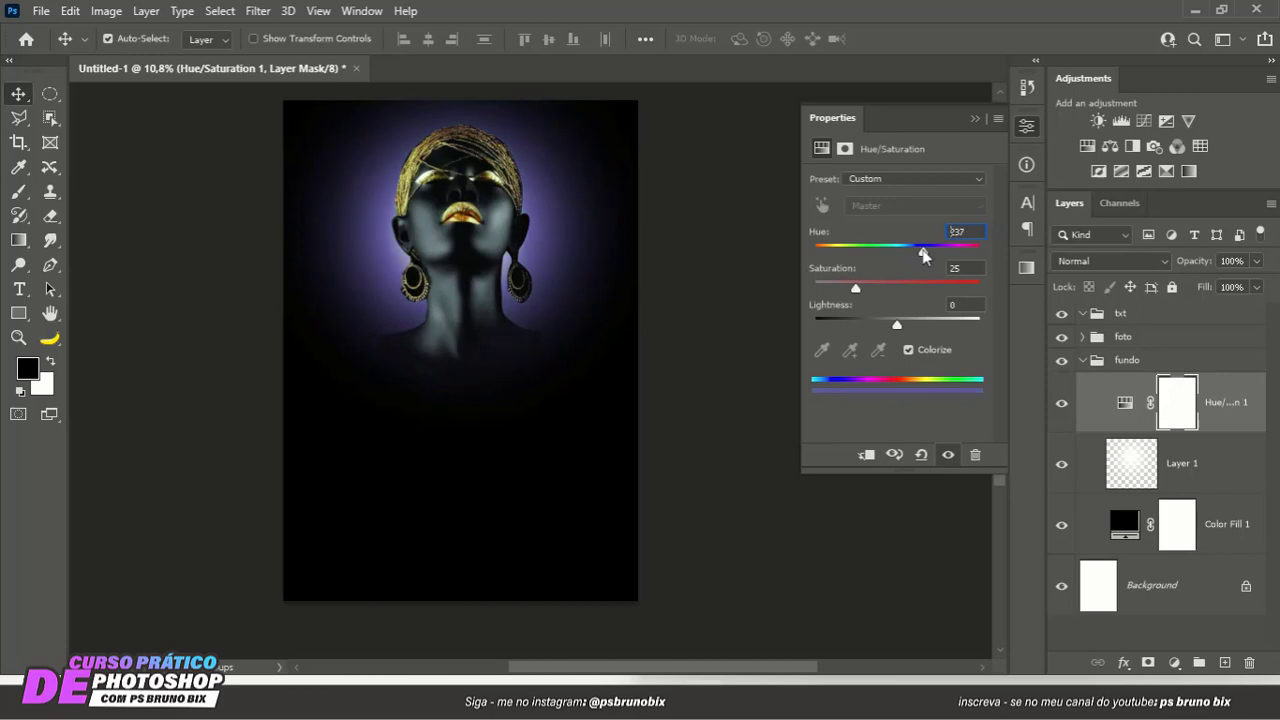
{"action": "left_click_drag", "start_coordinate": [856, 290], "coordinate": [883, 250]}
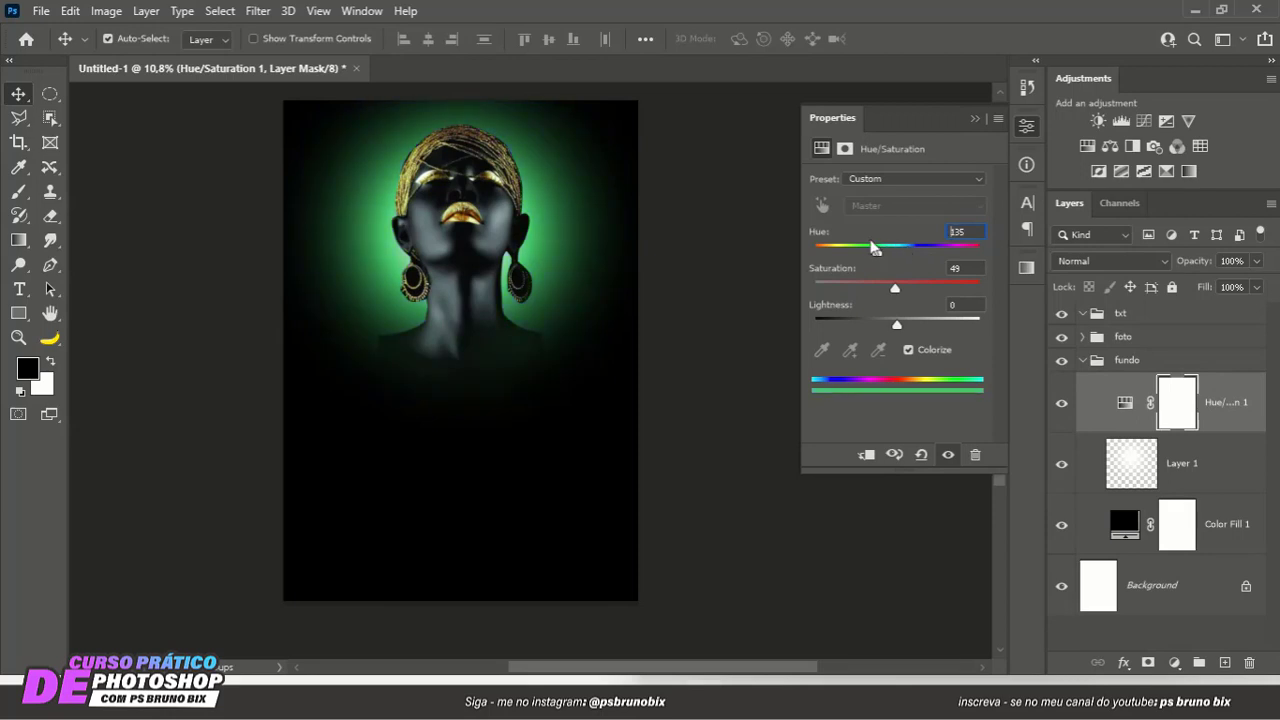
{"action": "left_click_drag", "start_coordinate": [874, 248], "coordinate": [904, 244]}
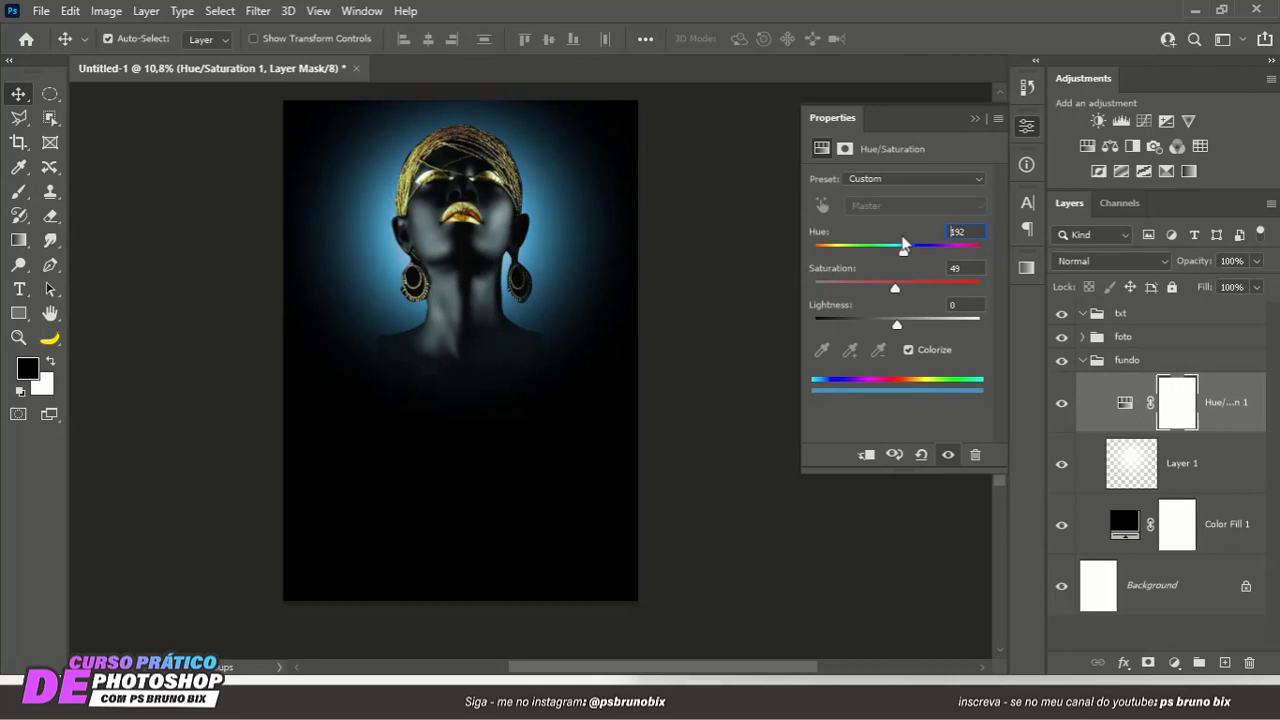
{"action": "left_click", "coordinate": [972, 121]}
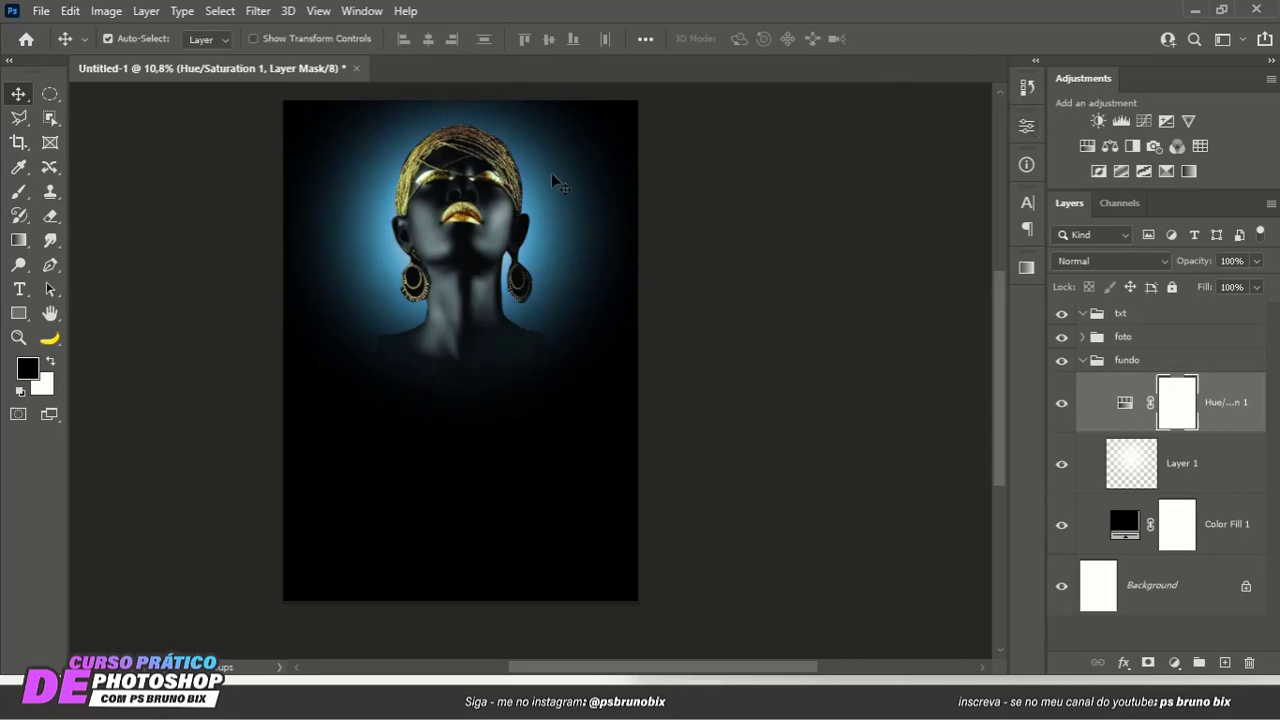
- Add a Hue/Saturation adjustment layer above Liberdade Plena inside the foto group
{"action": "left_click", "coordinate": [1118, 340]}
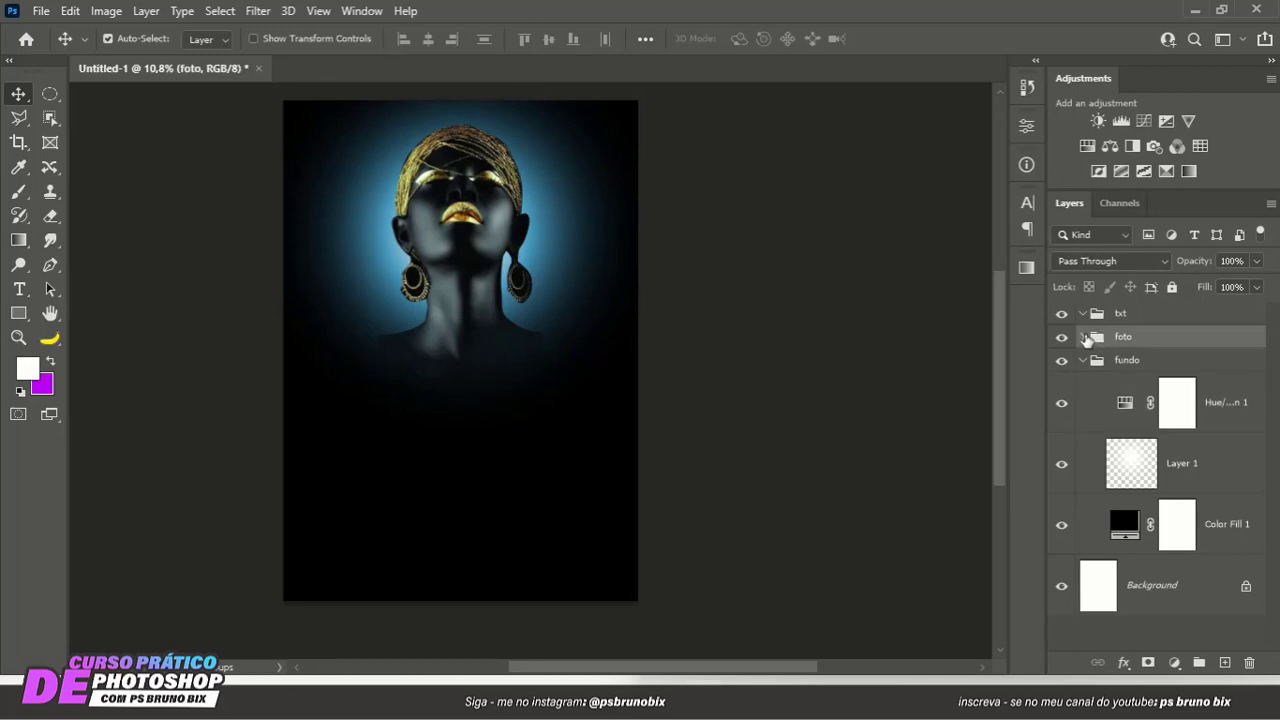
{"action": "left_click", "coordinate": [1082, 337]}
{"action": "left_click", "coordinate": [1204, 392]}
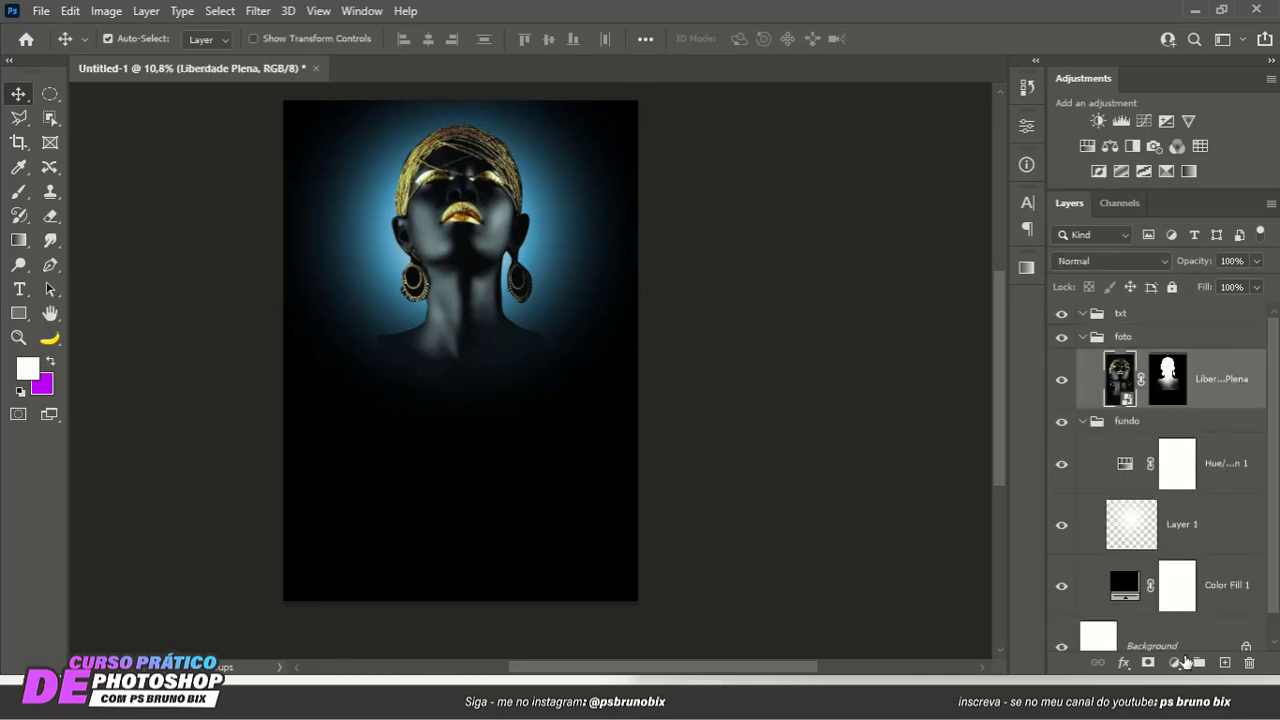
{"action": "left_click", "coordinate": [1174, 663]}
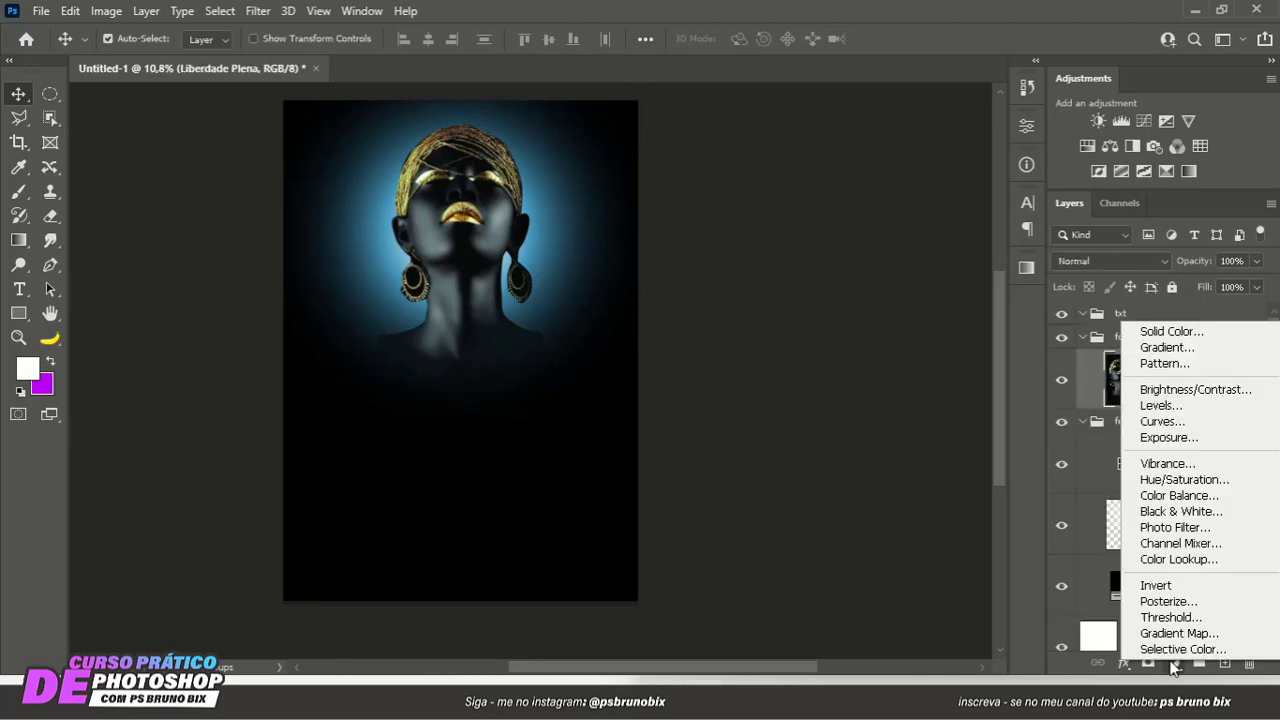
{"action": "left_click", "coordinate": [1168, 482]}
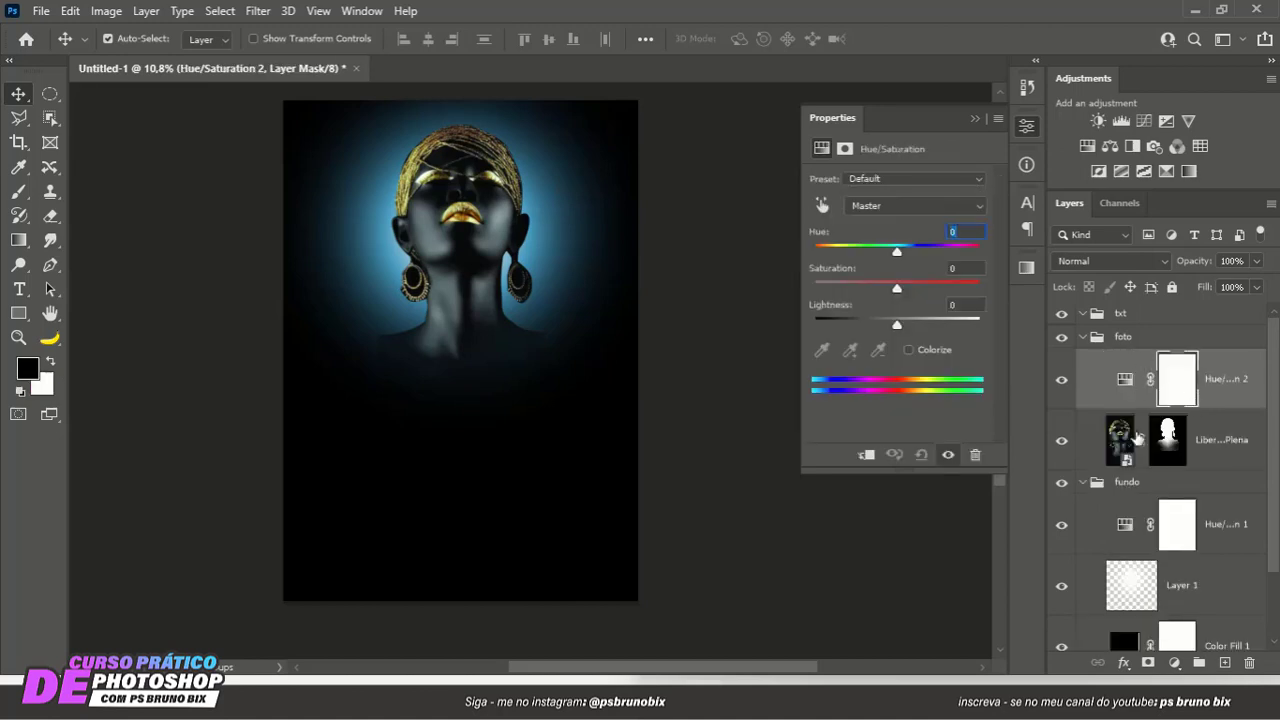
- Clip the new Hue/Saturation adjustment to Liberdade Plena and colorize the portrait with hue 180 and saturation 37
{"action": "right_click", "coordinate": [1219, 392]}
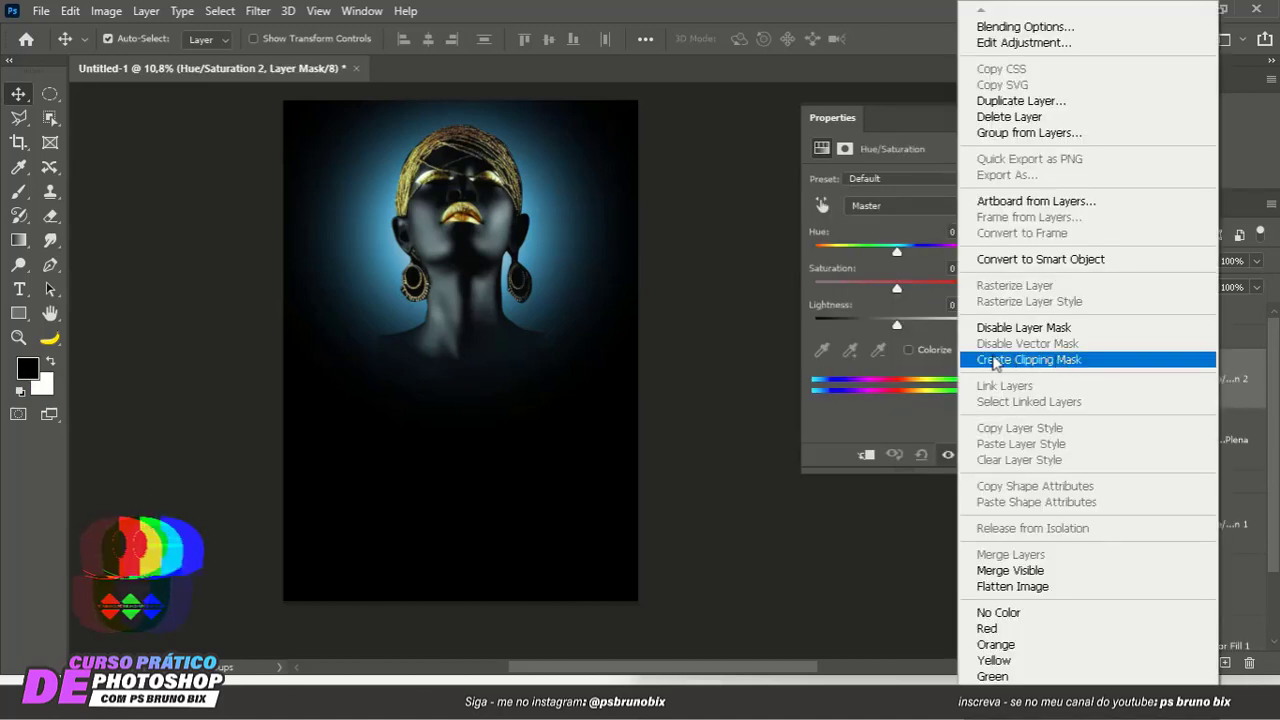
{"action": "left_click", "coordinate": [1031, 360]}
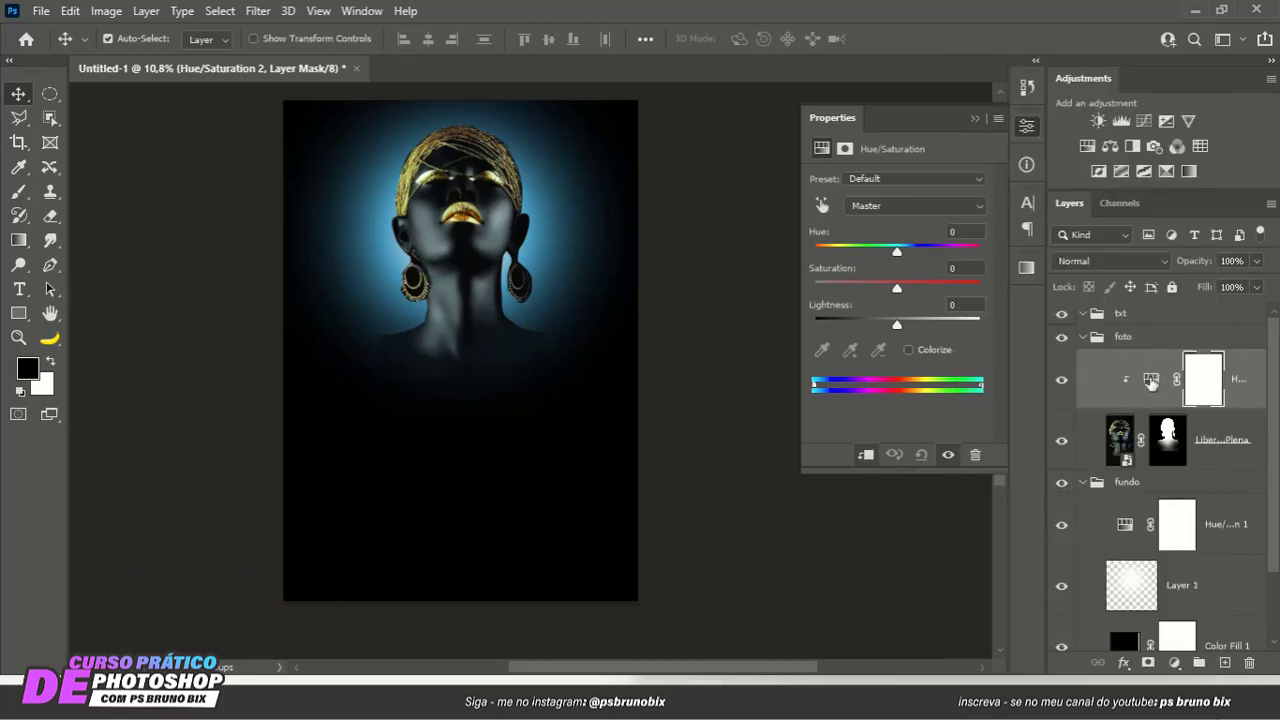
{"action": "left_click", "coordinate": [1151, 380]}
{"action": "mouse_move", "coordinate": [898, 252]}
{"action": "left_mouse_down"}
{"action": "mouse_move", "coordinate": [922, 257]}
{"action": "mouse_move", "coordinate": [872, 248]}
{"action": "mouse_move", "coordinate": [933, 243]}
{"action": "mouse_move", "coordinate": [897, 247]}
{"action": "left_mouse_up"}
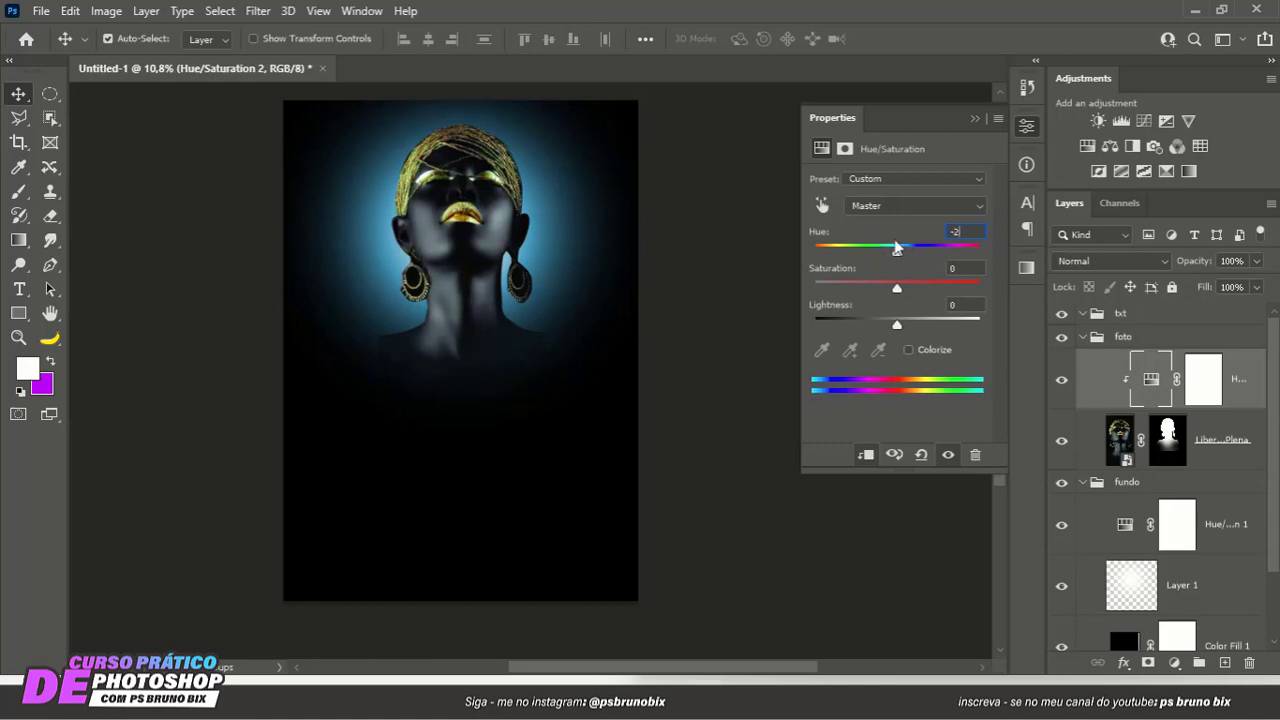
{"action": "left_click", "coordinate": [908, 349]}
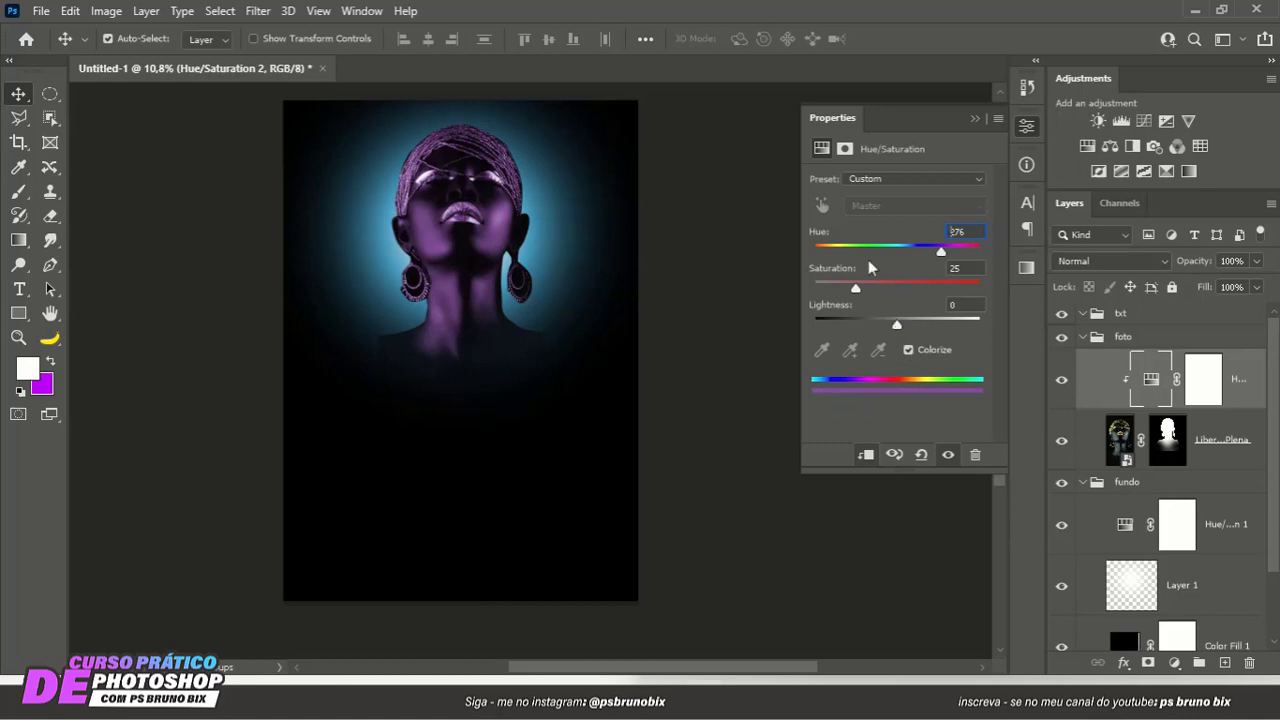
{"action": "left_click_drag", "start_coordinate": [923, 257], "coordinate": [872, 291]}
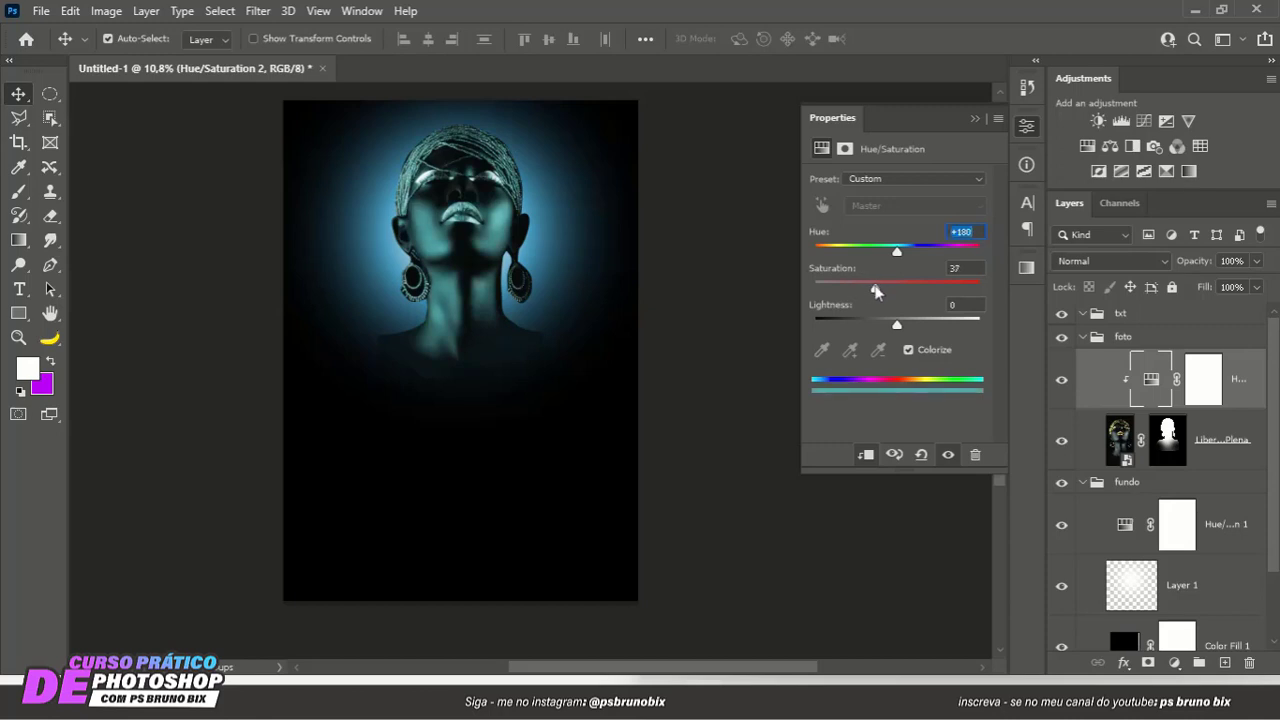
{"action": "left_click", "coordinate": [975, 120]}
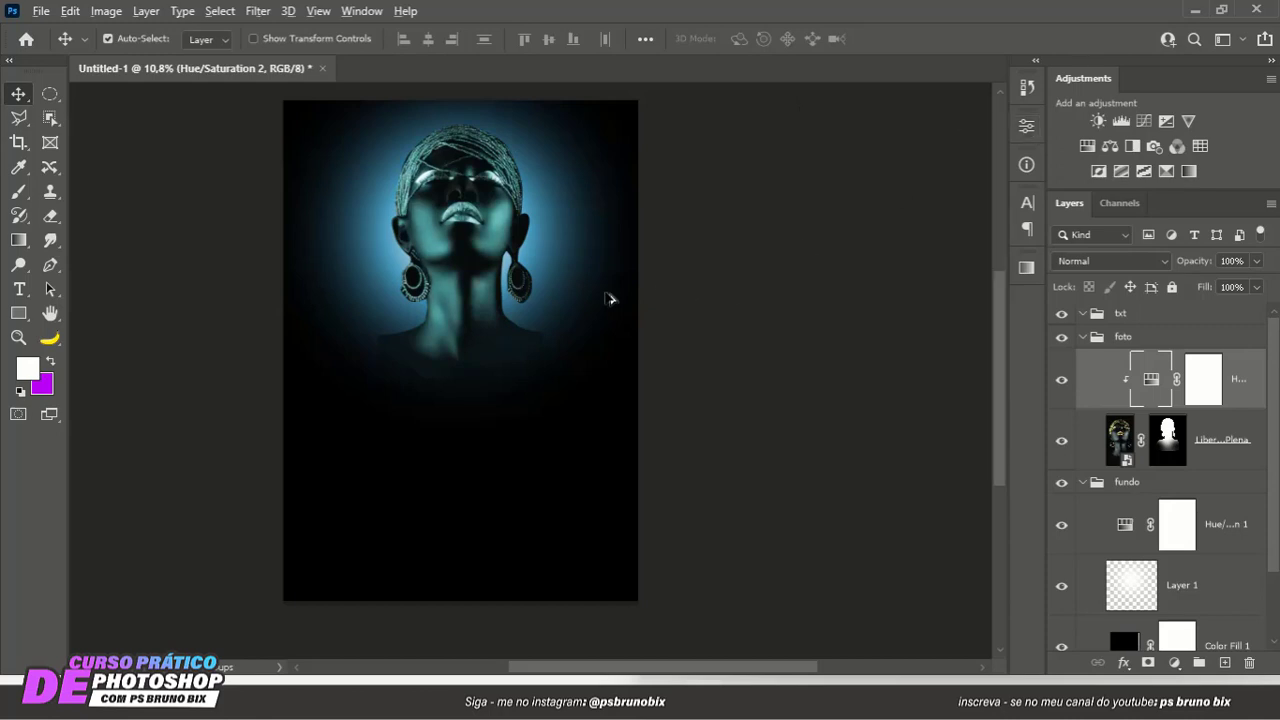
{"action": "scroll", "coordinate": [486, 323], "scroll_direction": "down", "scroll_amount": 1}
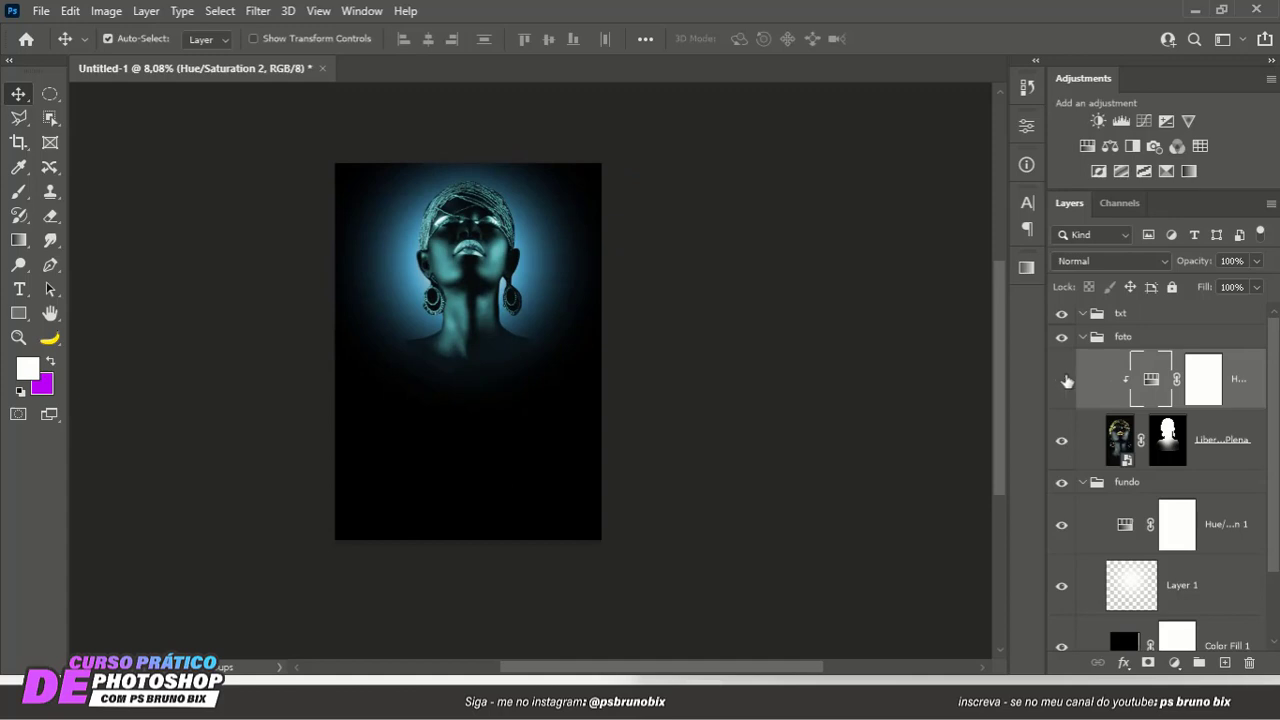
{"action": "left_click", "coordinate": [1066, 381]}
- Scale the Liberdade Plena portrait together with its mask up to about 105.91%
{"action": "scroll", "coordinate": [576, 331], "scroll_direction": "up", "scroll_amount": 1}
{"action": "left_click_drag", "start_coordinate": [541, 316], "coordinate": [580, 325]}
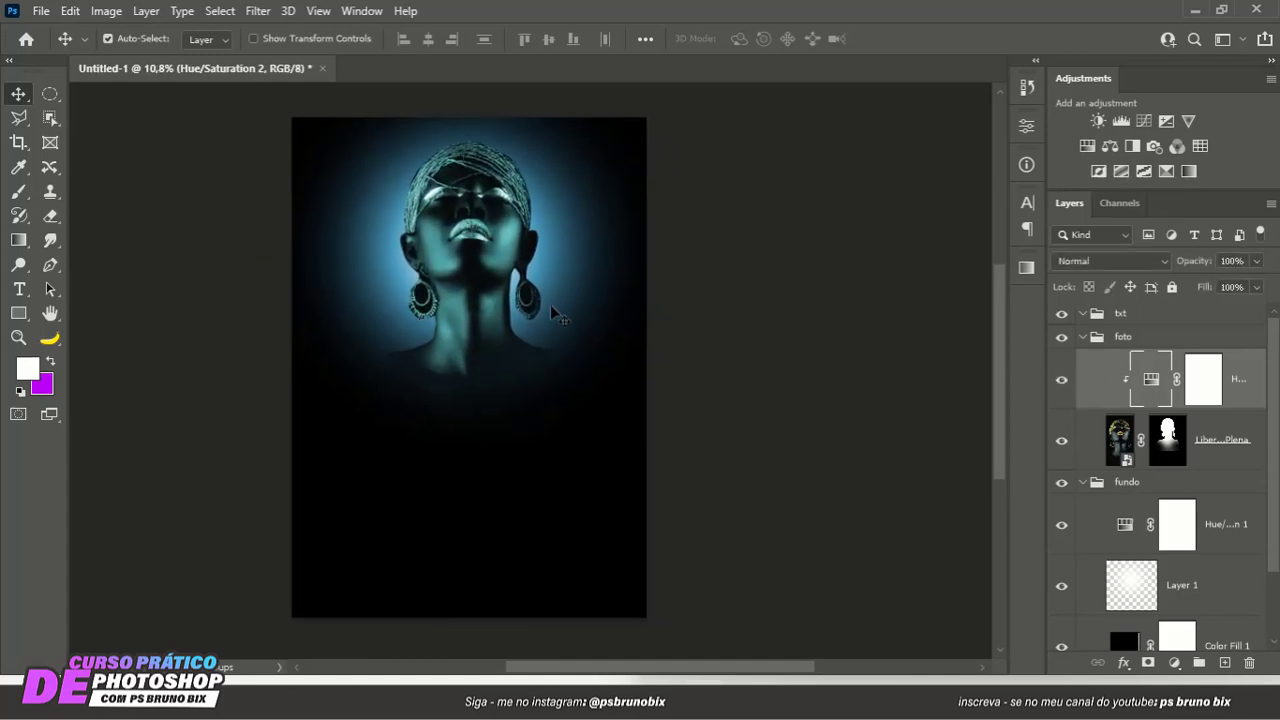
{"action": "scroll", "coordinate": [351, 391], "scroll_direction": "up", "scroll_amount": 1}
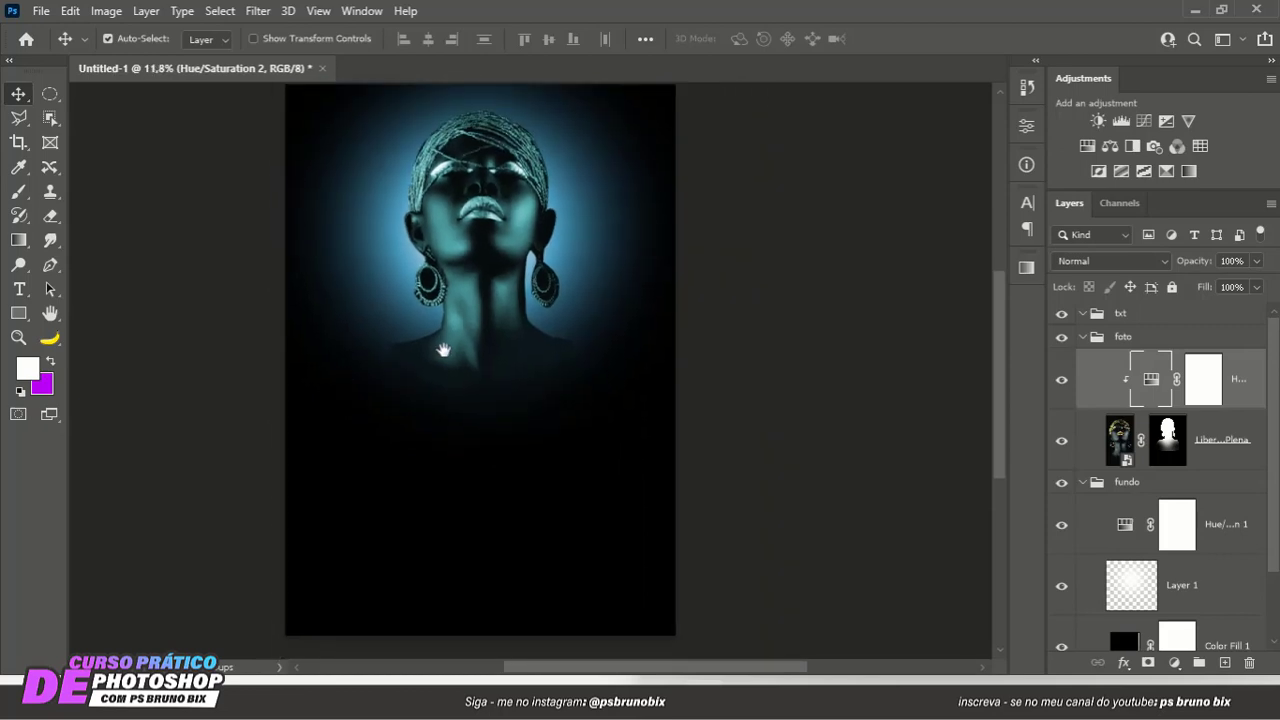
{"action": "left_click", "coordinate": [1166, 440]}
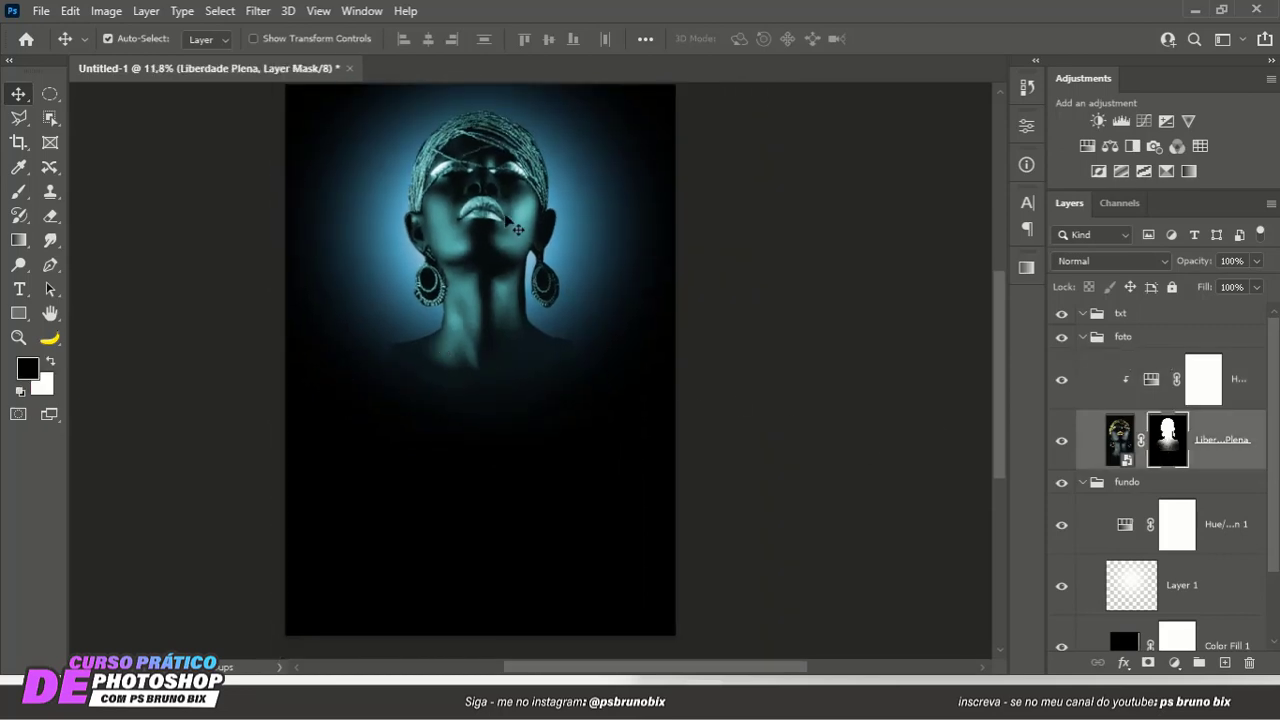
{"action": "key", "text": "ctrl+t"}
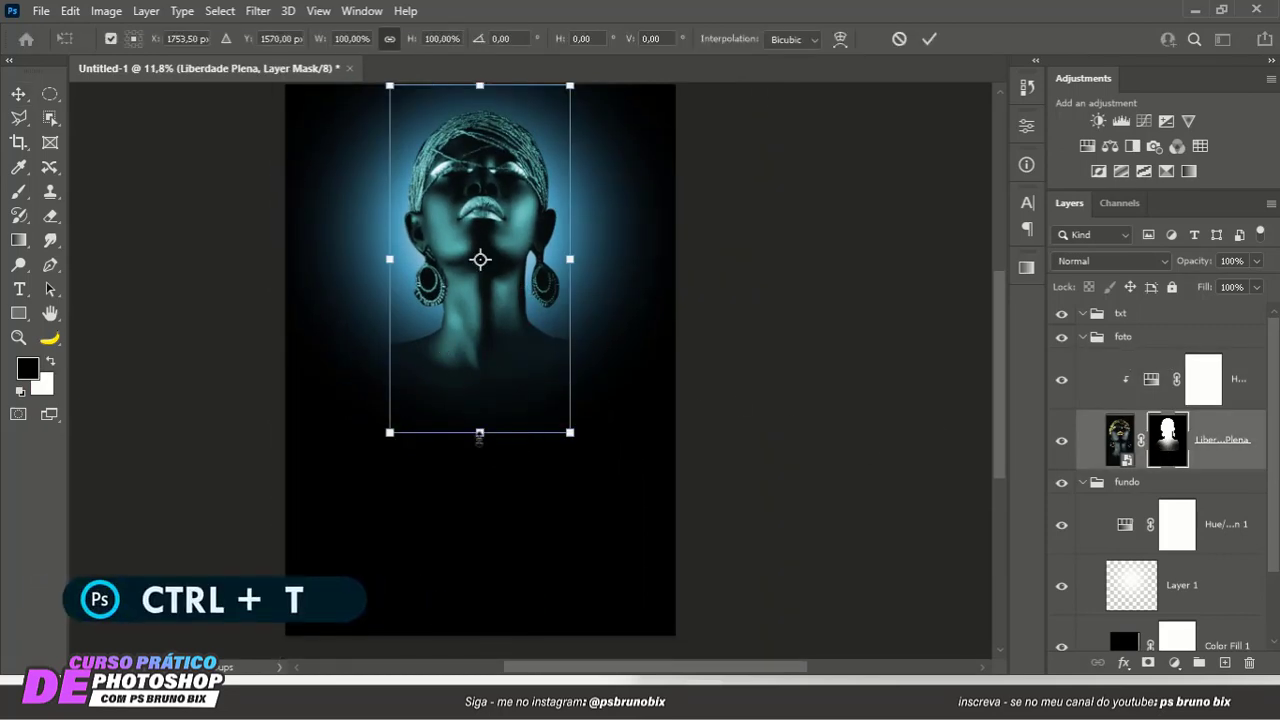
{"action": "left_click_drag", "start_coordinate": [479, 434], "coordinate": [486, 454]}
{"action": "key", "text": "Return"}
{"action": "scroll", "coordinate": [533, 248], "scroll_direction": "down", "scroll_amount": 1}
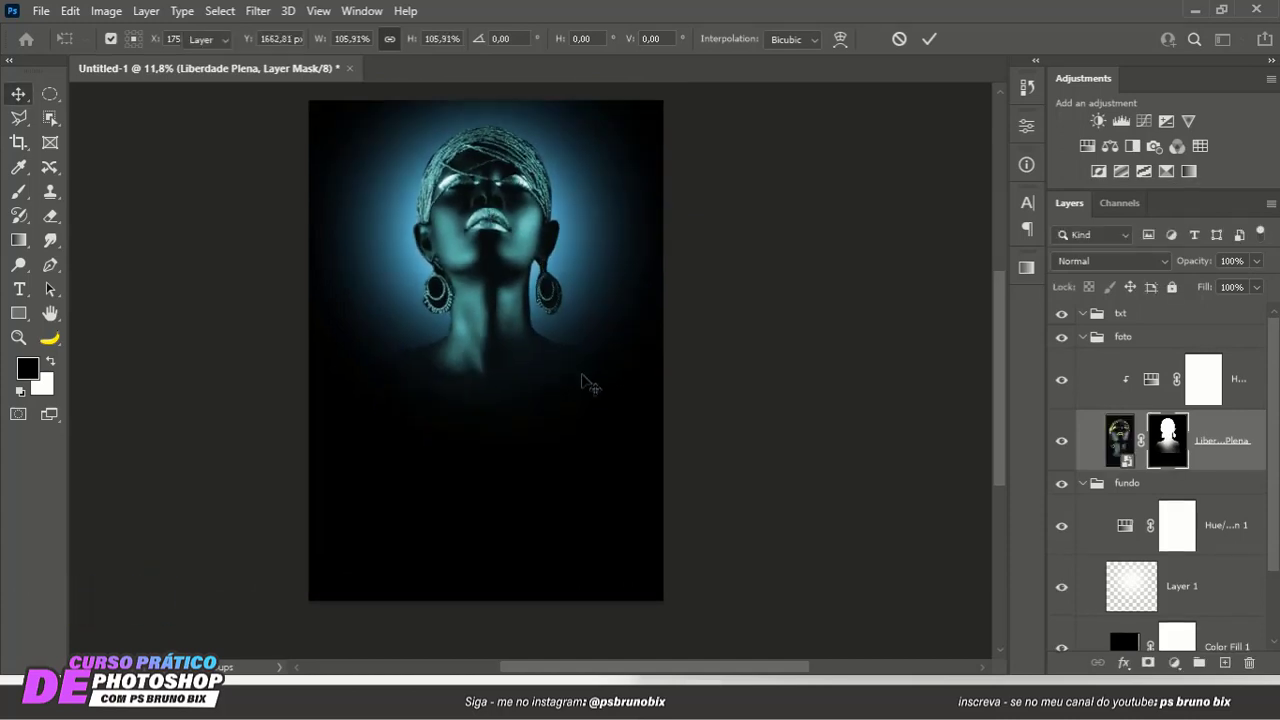
{"action": "scroll", "coordinate": [486, 351], "scroll_direction": "down", "scroll_amount": 3}
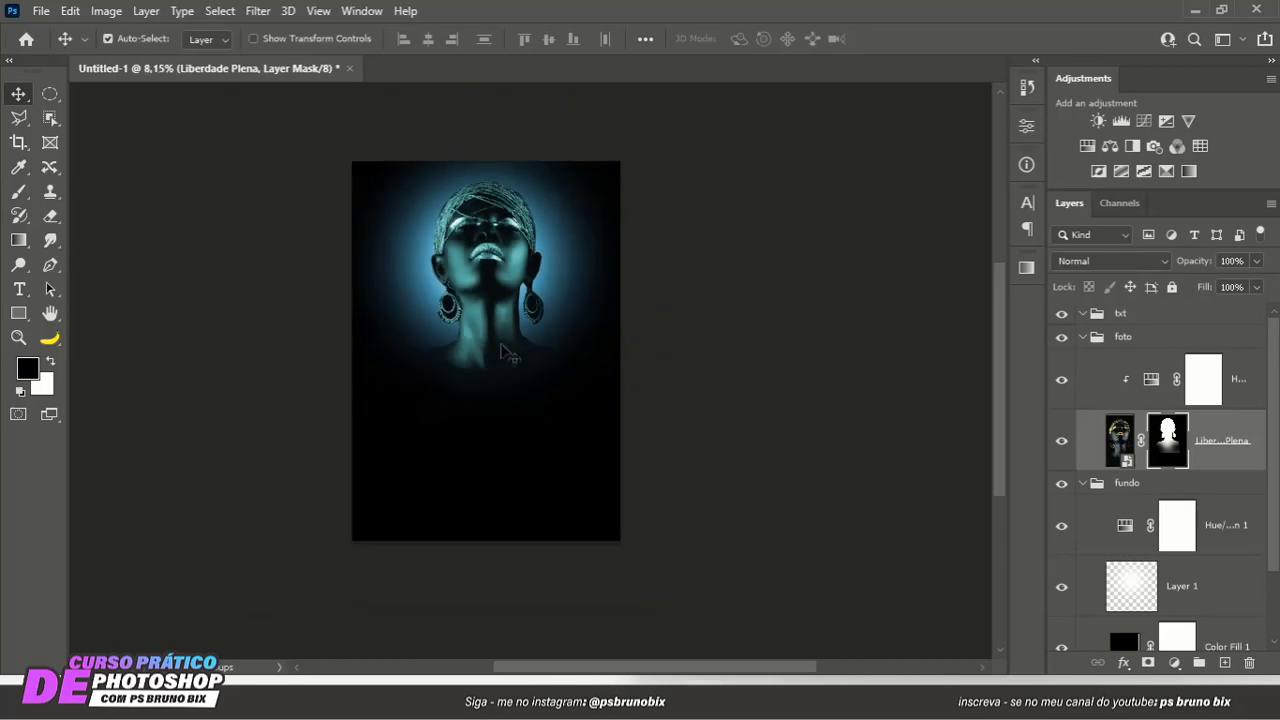
{"action": "scroll", "coordinate": [503, 336], "scroll_direction": "up", "scroll_amount": 2}
{"action": "left_click_drag", "start_coordinate": [501, 299], "coordinate": [495, 283]}
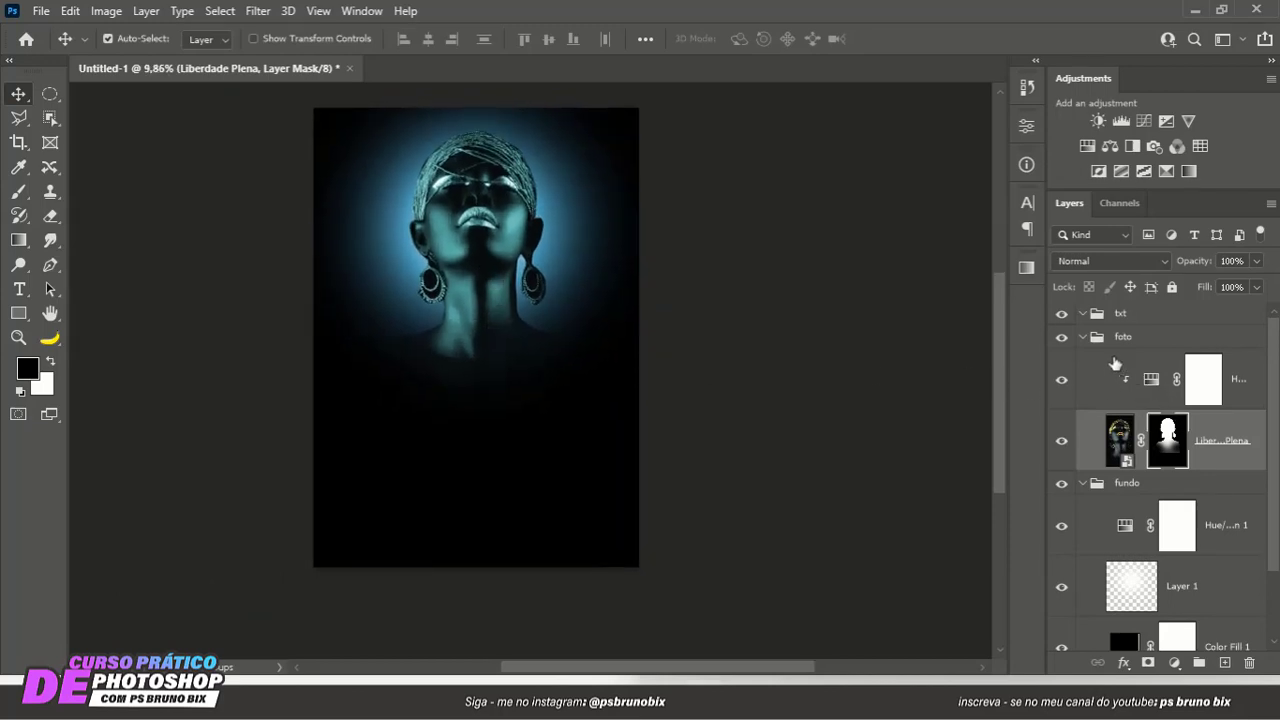
- Collapse the foto and fundo layer groups
{"action": "left_click", "coordinate": [1084, 339]}
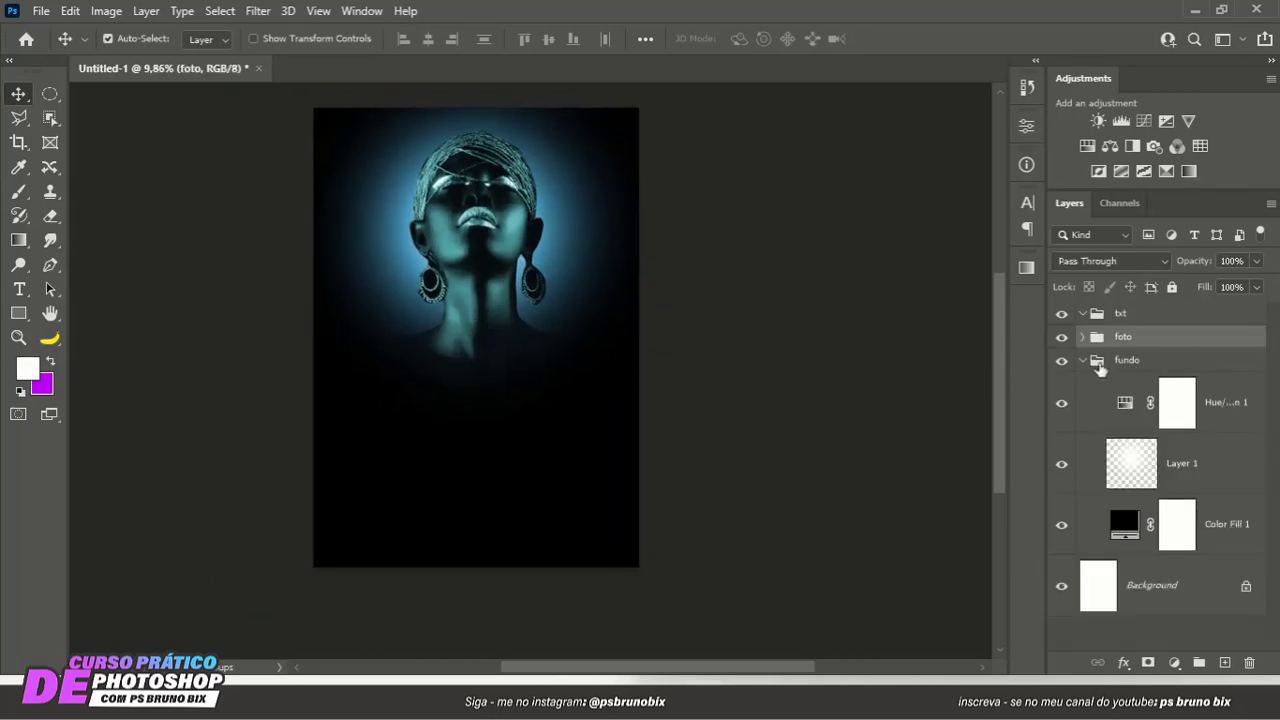
{"action": "left_click", "coordinate": [1082, 362]}
{"action": "scroll", "coordinate": [610, 342], "scroll_direction": "down", "scroll_amount": 1}
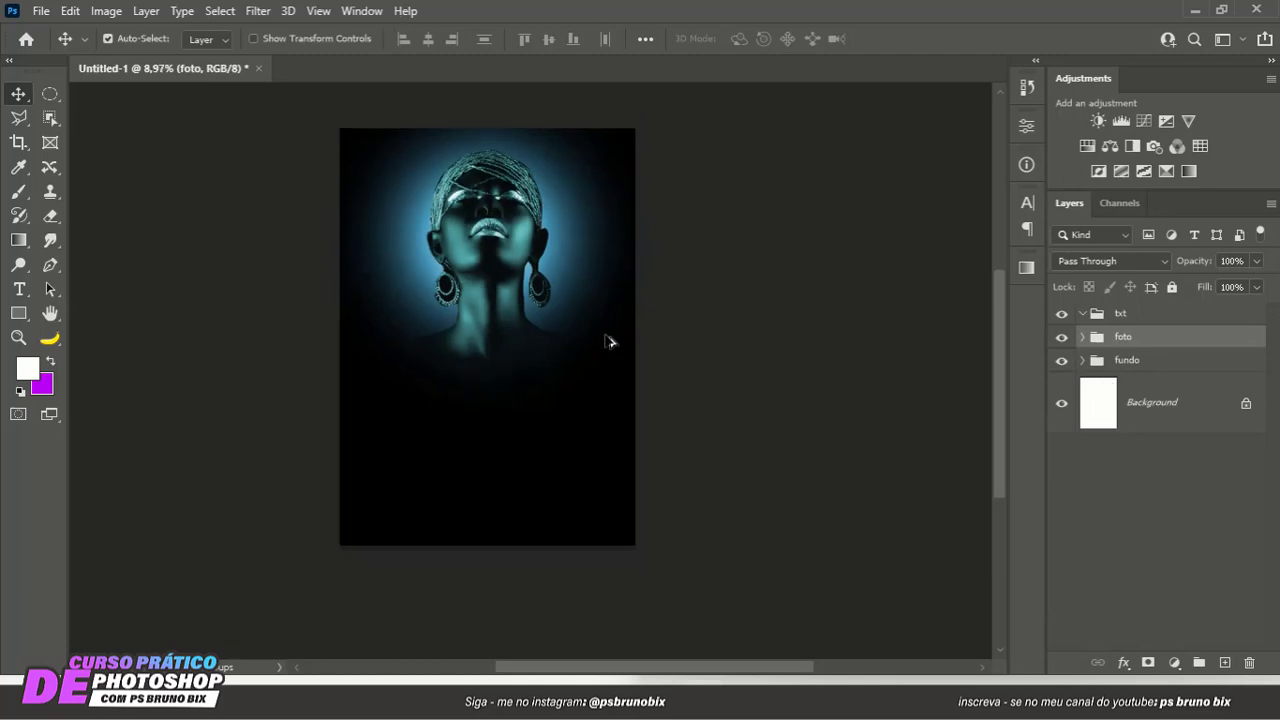
{"action": "scroll", "coordinate": [565, 350], "scroll_direction": "up", "scroll_amount": 1}
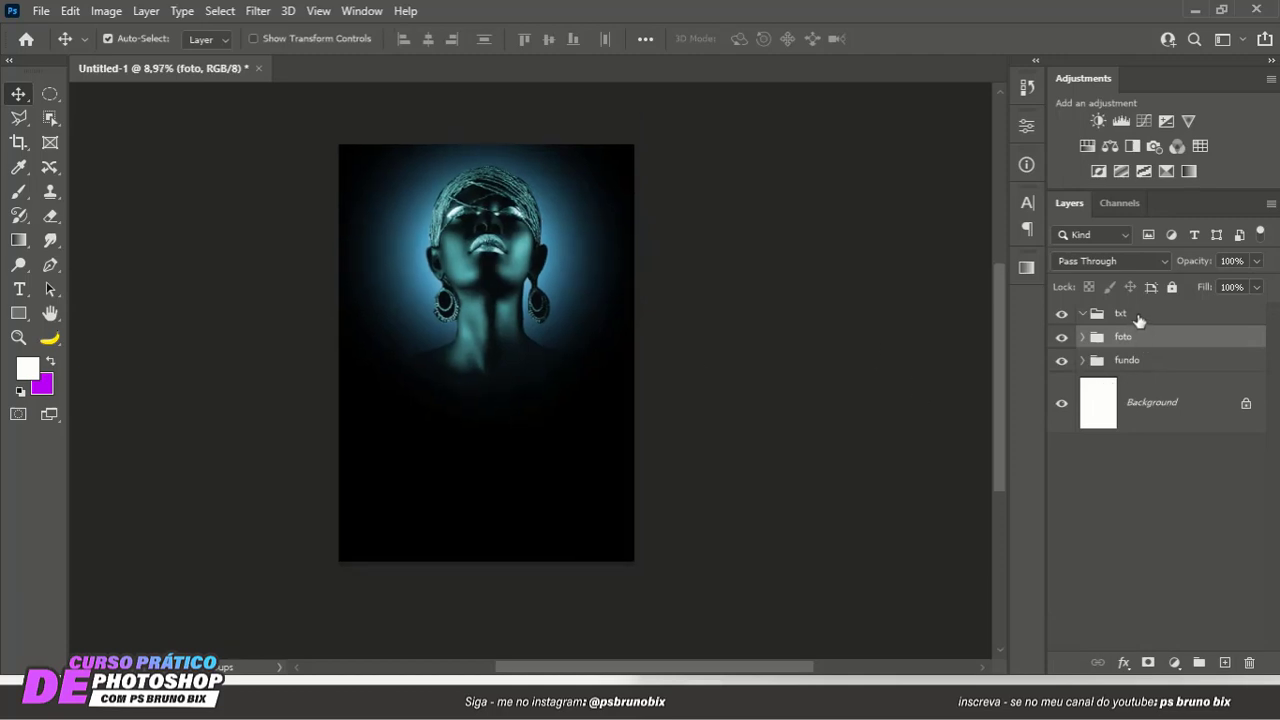
- Add the white text NOITE below the woman's neck, inside the txt group
{"action": "left_click", "coordinate": [1138, 316]}
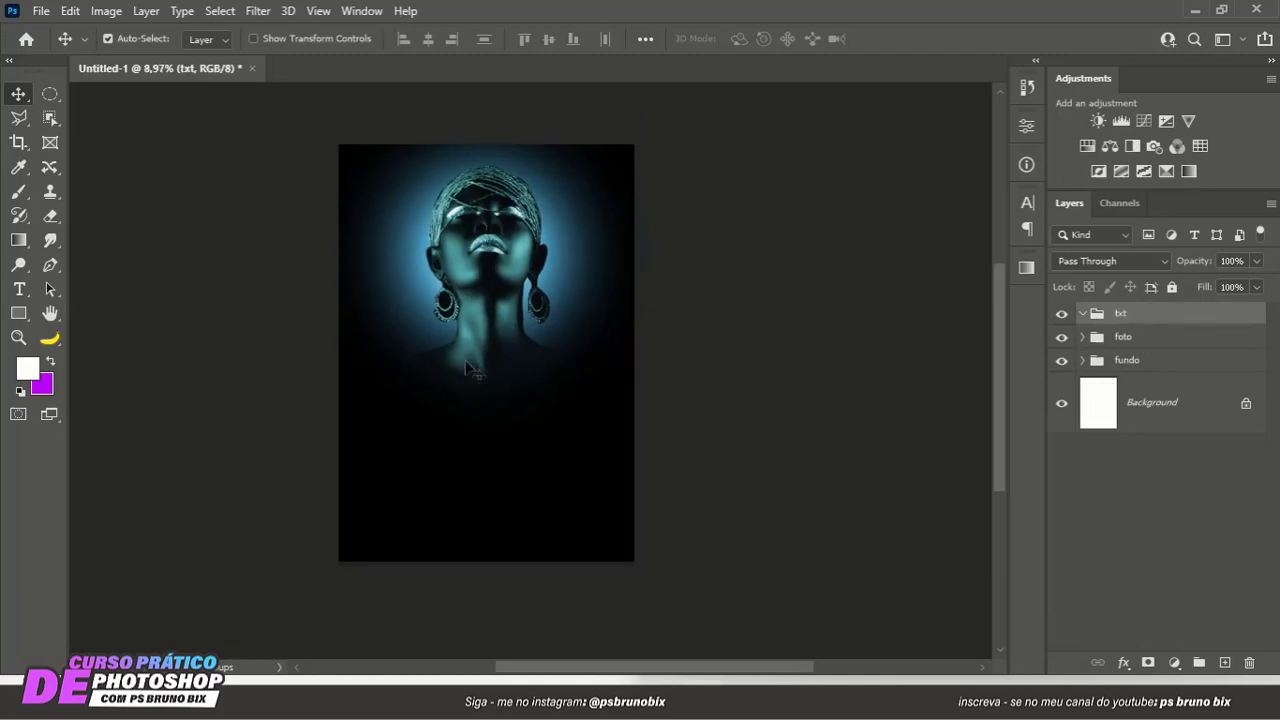
{"action": "left_click", "coordinate": [19, 290]}
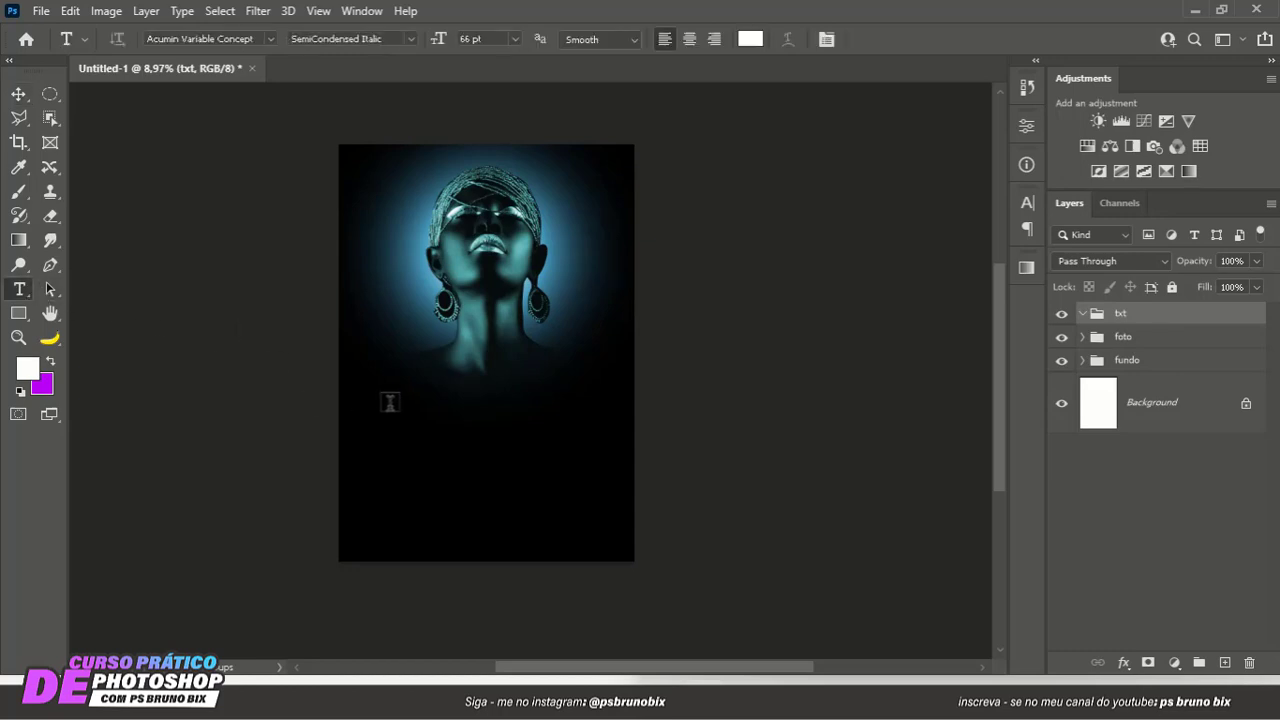
{"action": "left_click_drag", "start_coordinate": [390, 390], "coordinate": [472, 406]}
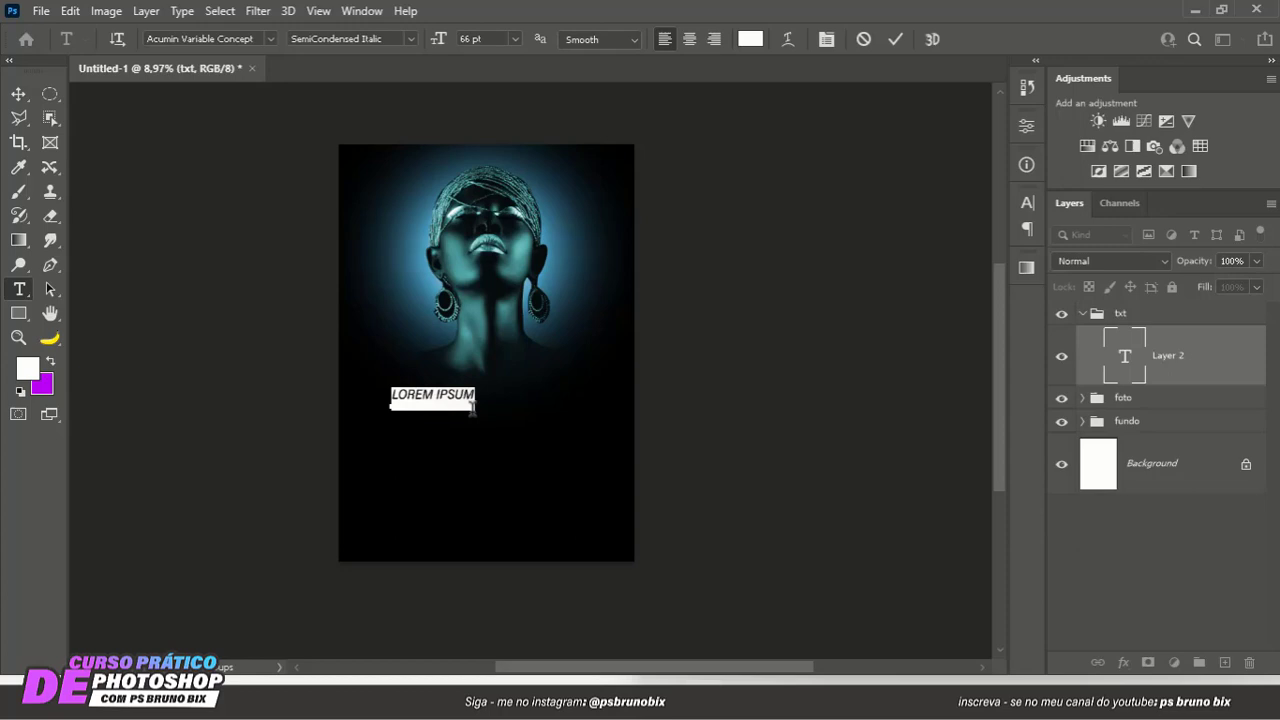
{"action": "type", "text": "NOITE"}
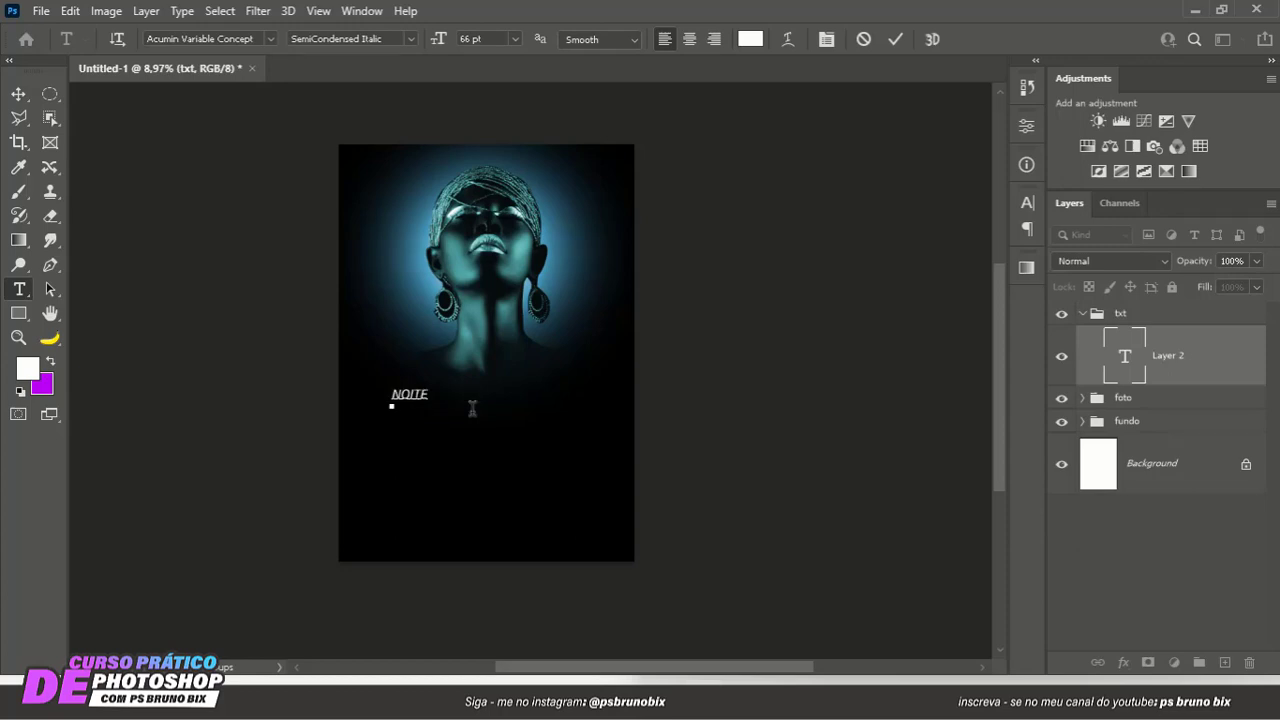
- Set the NOITE text to Acumin Variable Concept Bold at 251 pt
{"action": "key", "text": "ctrl+a"}
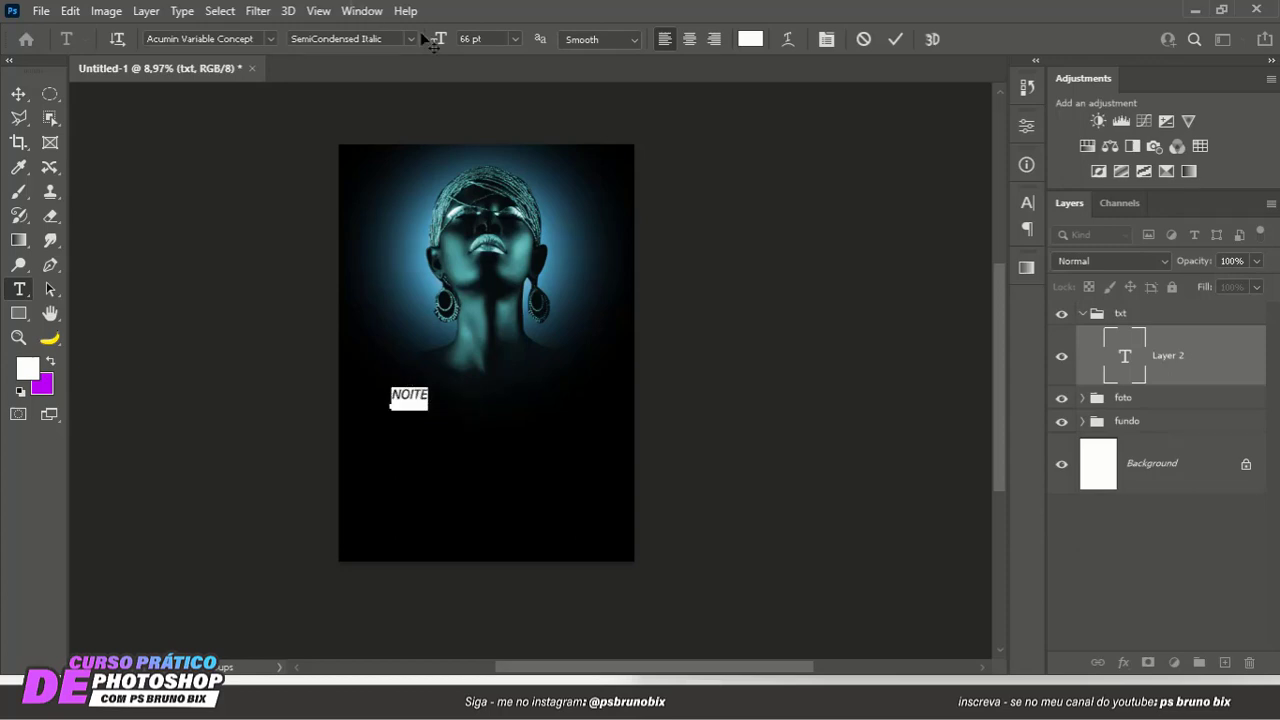
{"action": "left_click_drag", "start_coordinate": [437, 39], "coordinate": [597, 42]}
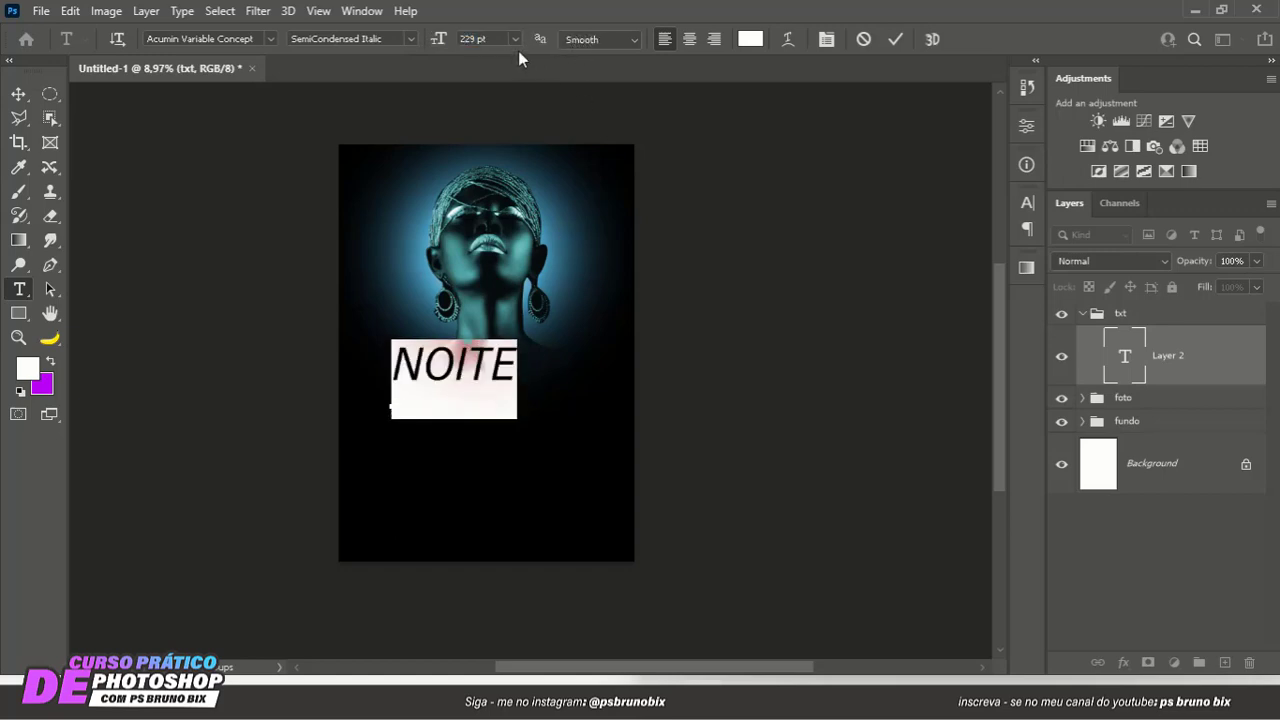
{"action": "left_click", "coordinate": [412, 38]}
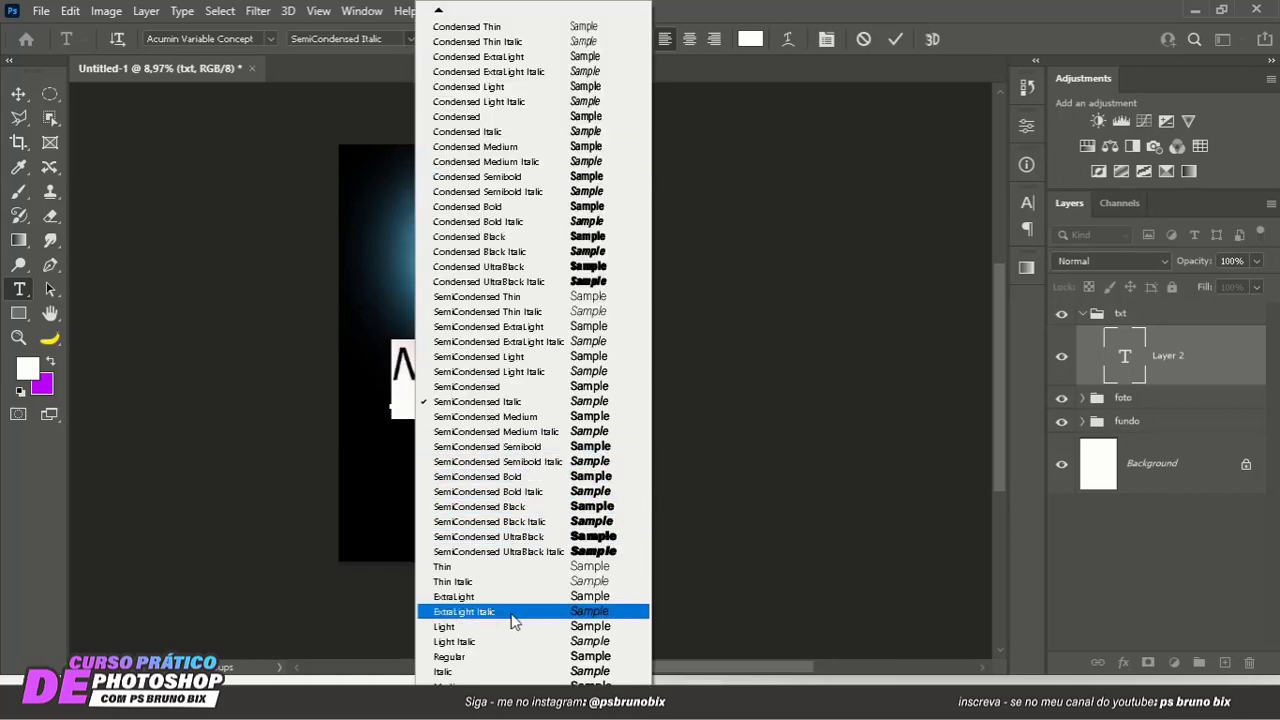
{"action": "mouse_move", "coordinate": [530, 711]}
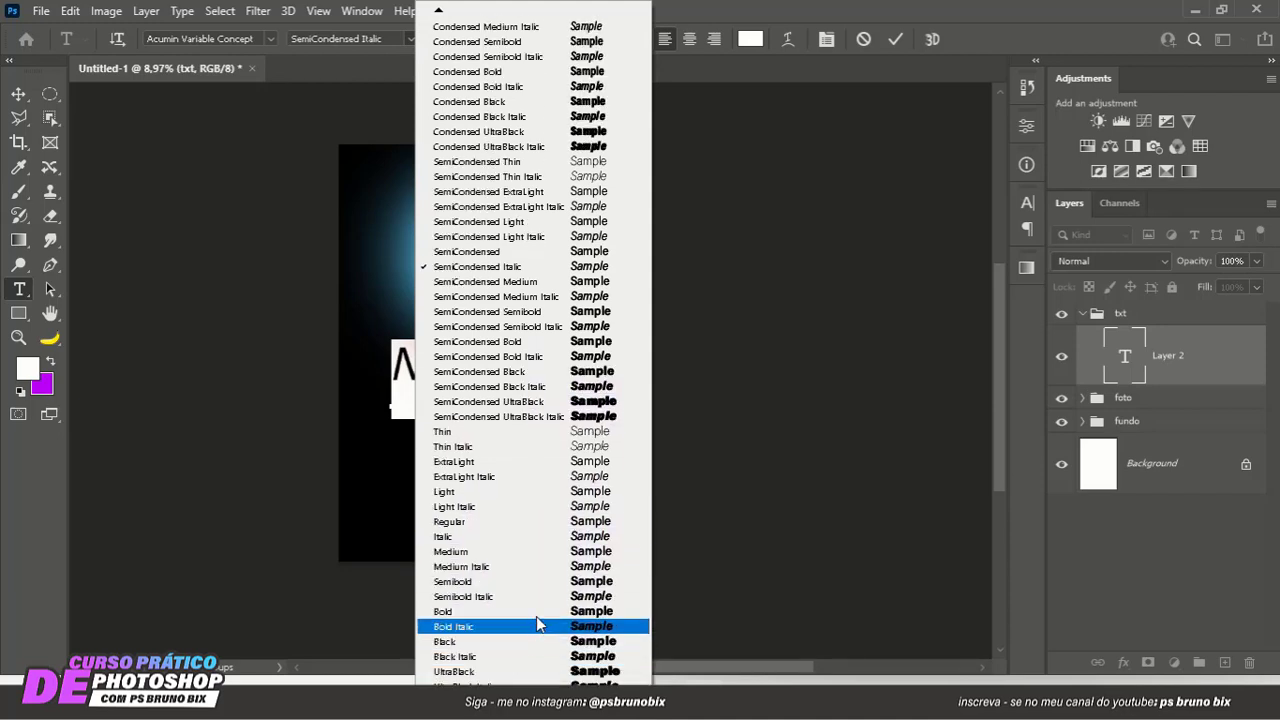
{"action": "left_click", "coordinate": [540, 612]}
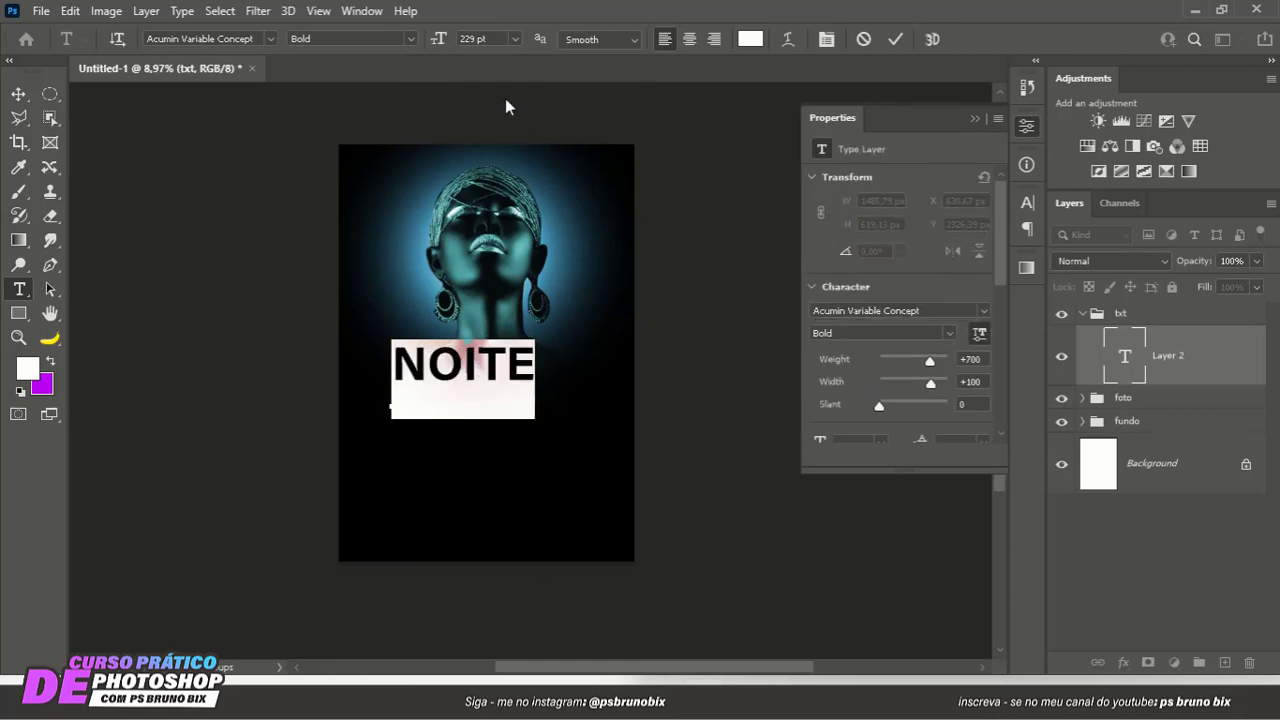
{"action": "left_click_drag", "start_coordinate": [443, 40], "coordinate": [470, 42]}
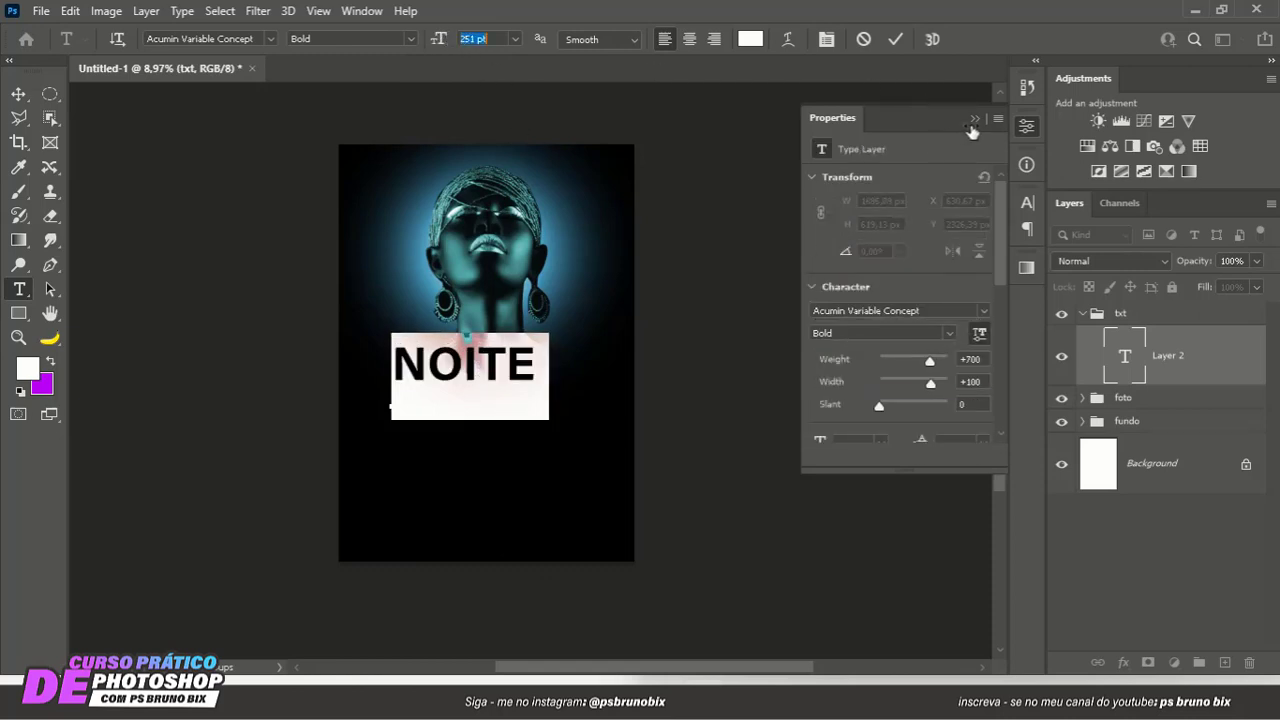
{"action": "left_click", "coordinate": [974, 121]}
{"action": "left_click", "coordinate": [890, 42]}
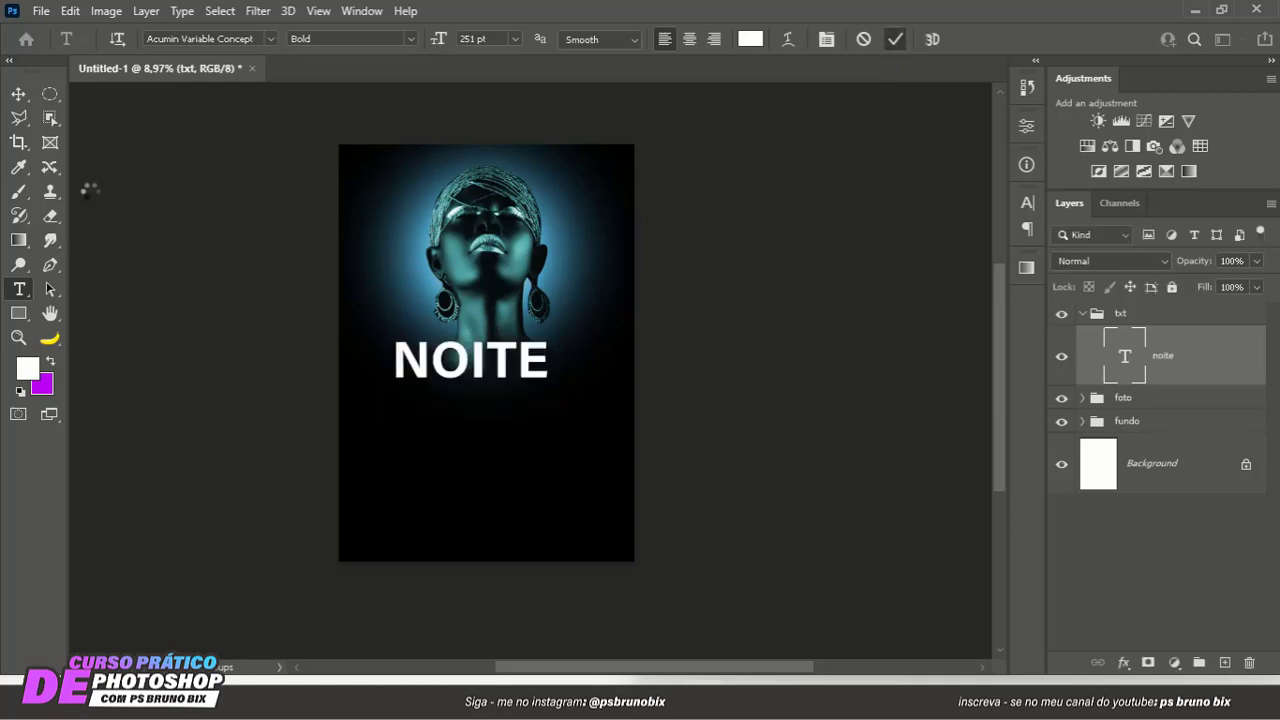
- Move the NOITE text down and center it horizontally on the poster, just below the woman's neck
{"action": "left_click", "coordinate": [18, 93]}
{"action": "left_click_drag", "start_coordinate": [467, 383], "coordinate": [484, 406]}
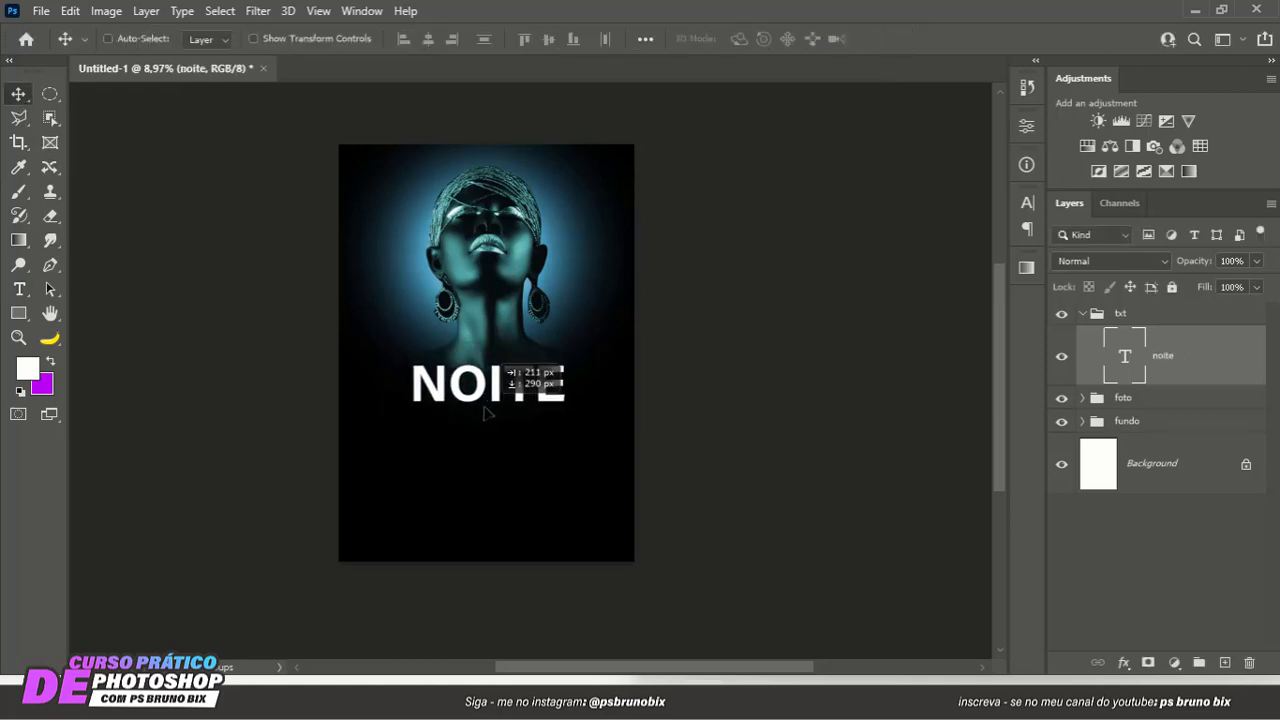
{"action": "scroll", "coordinate": [551, 434], "scroll_direction": "up", "scroll_amount": 5}
{"action": "left_click_drag", "start_coordinate": [568, 476], "coordinate": [572, 493]}
{"action": "scroll", "coordinate": [540, 465], "scroll_direction": "down", "scroll_amount": 3}
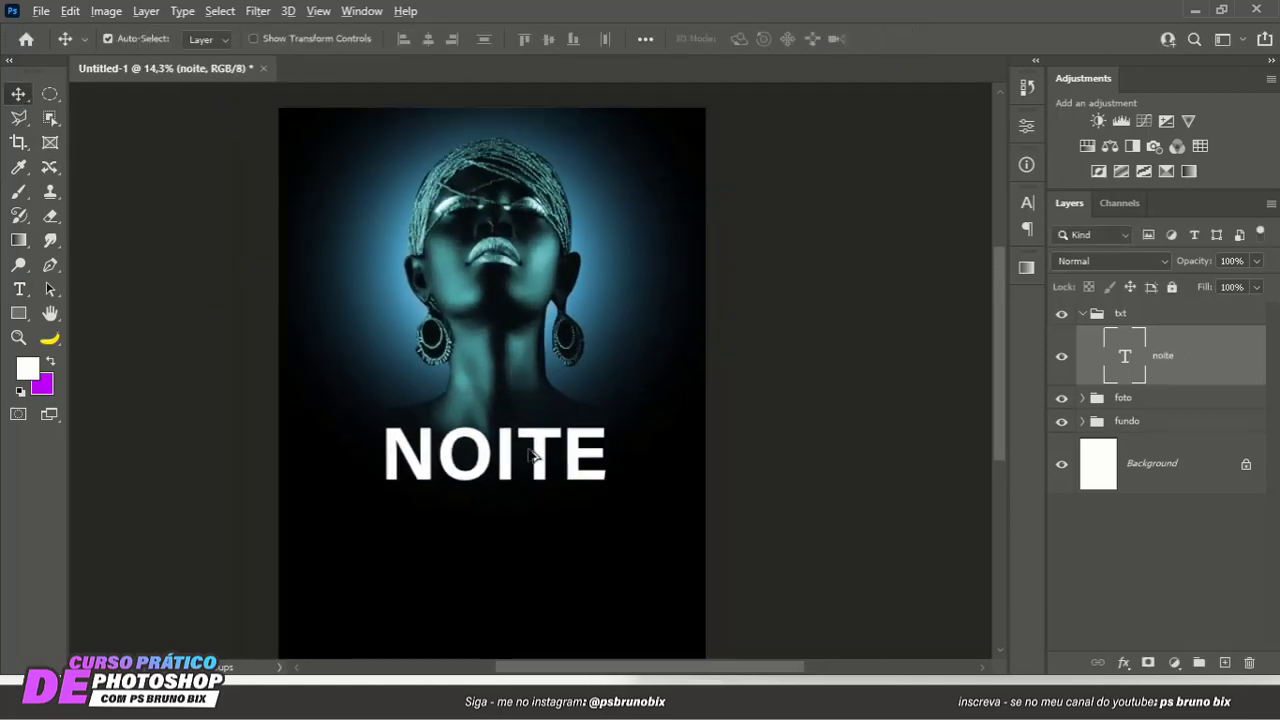
- Enlarge the NOITE text to 294 pt and move it back to the poster's horizontal center, slightly lower
{"action": "double_click", "coordinate": [479, 412]}
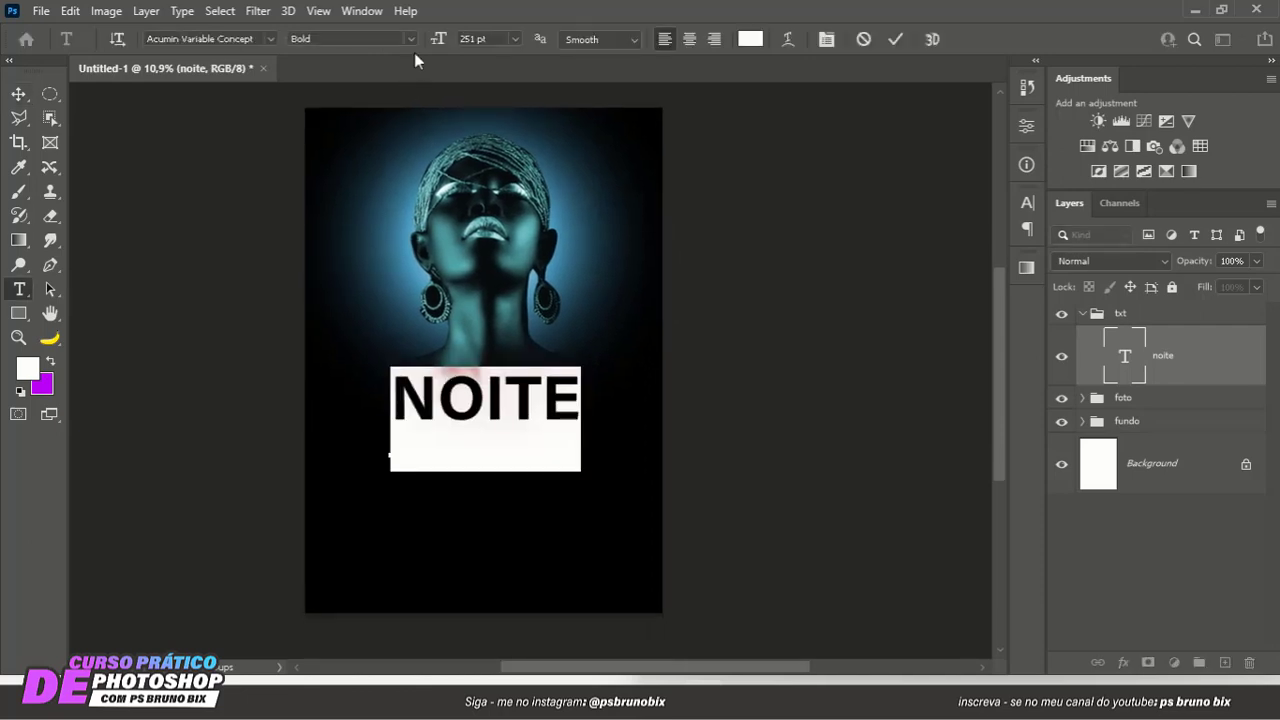
{"action": "left_click_drag", "start_coordinate": [459, 38], "coordinate": [488, 38]}
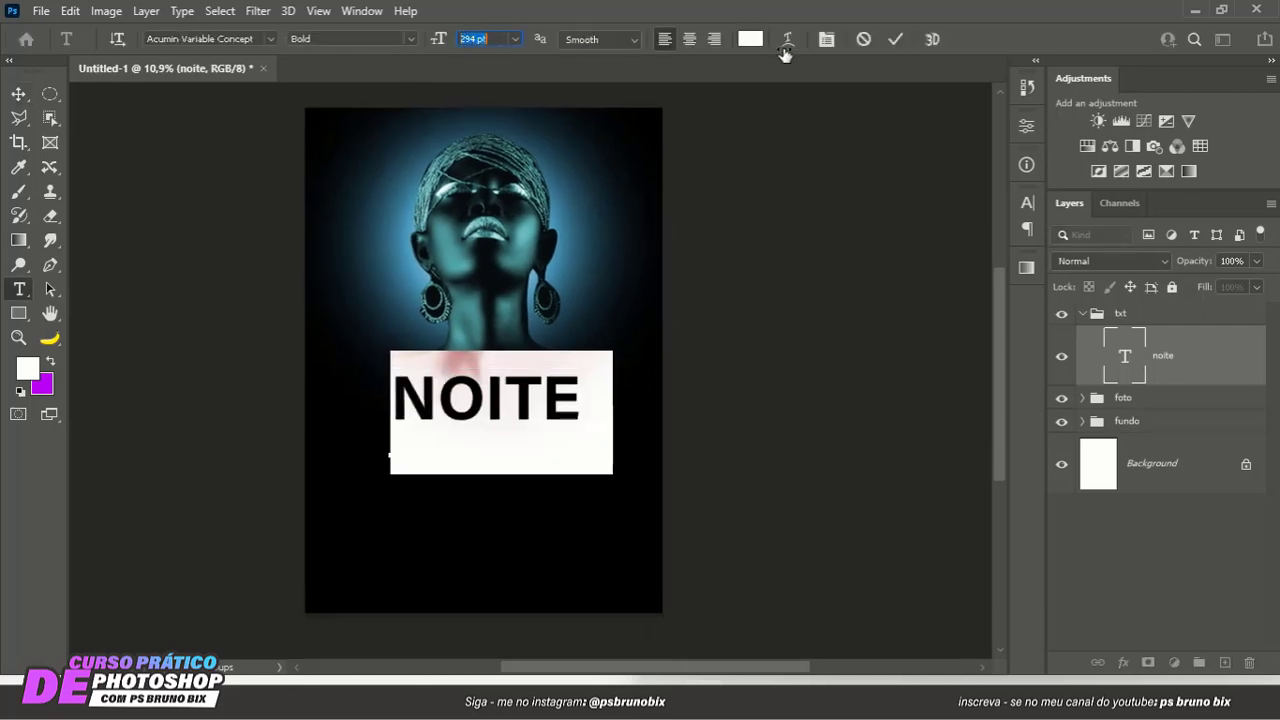
{"action": "left_click", "coordinate": [895, 39]}
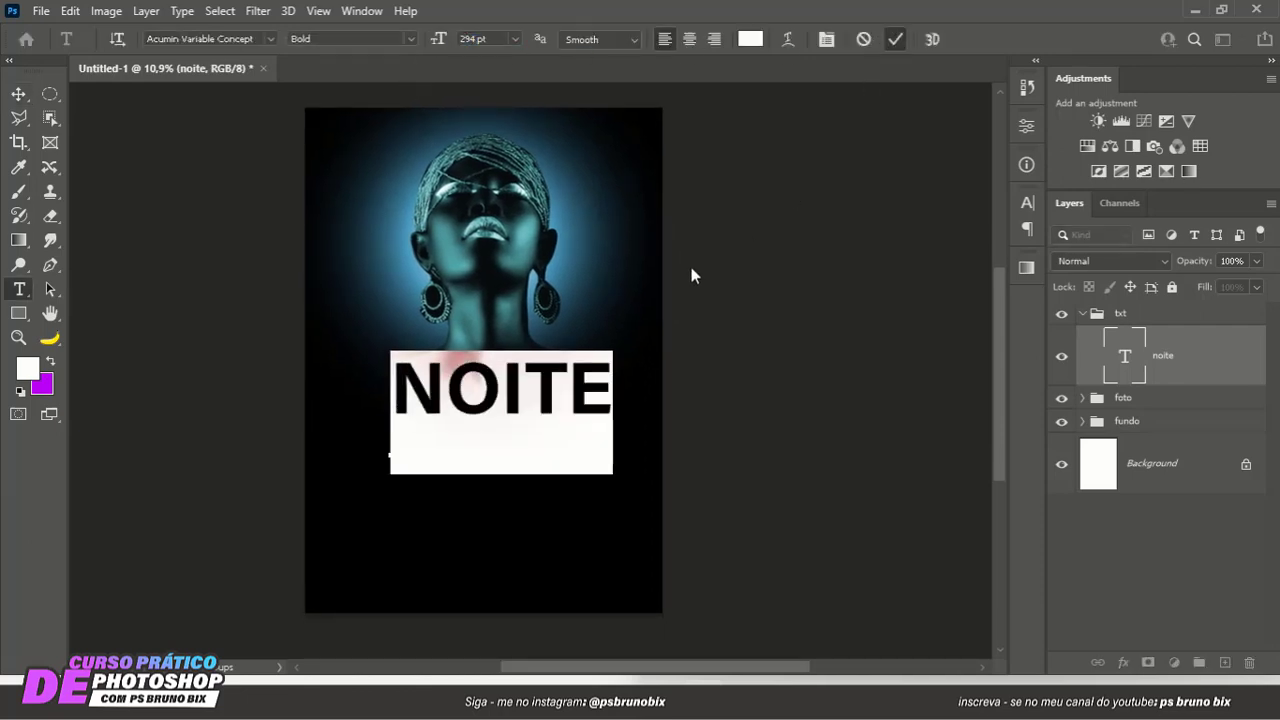
{"action": "key", "text": "v"}
{"action": "left_click_drag", "start_coordinate": [491, 404], "coordinate": [478, 422]}
- Change the NOITE text's font style to UltraBlack
{"action": "double_click", "coordinate": [479, 418]}
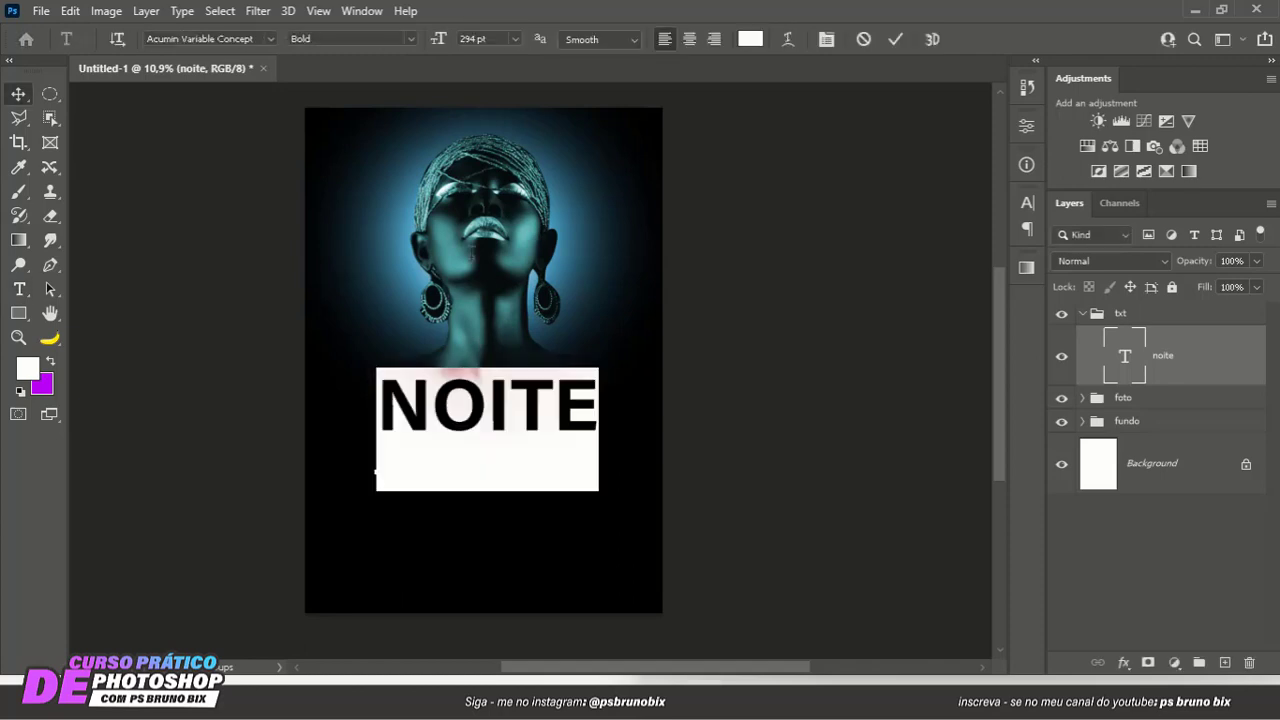
{"action": "left_click", "coordinate": [418, 40]}
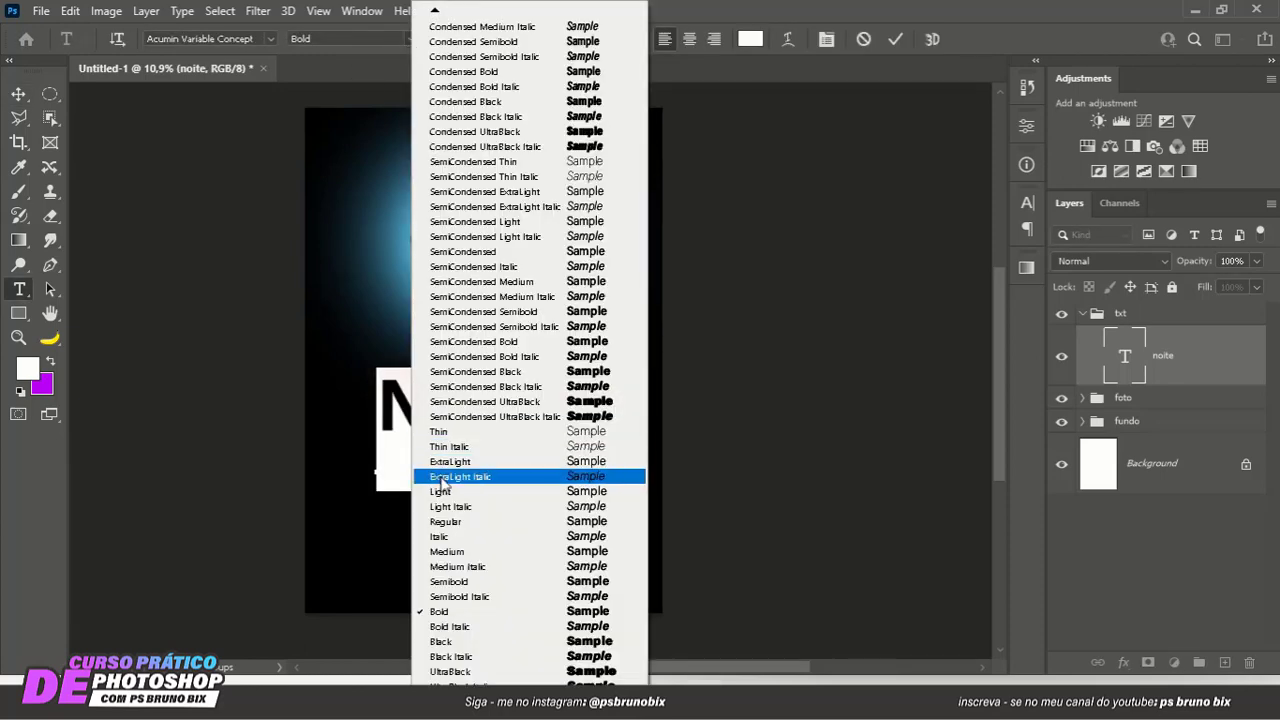
{"action": "left_click", "coordinate": [450, 671]}
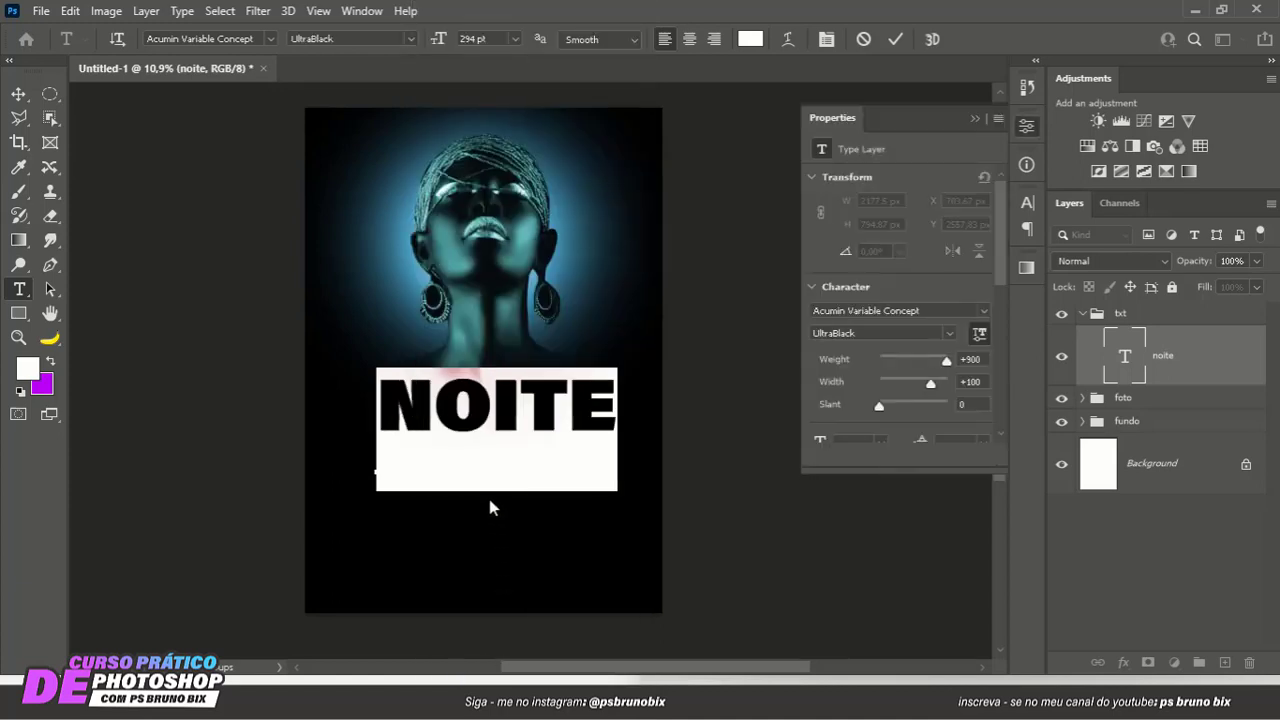
{"action": "left_click", "coordinate": [975, 119]}
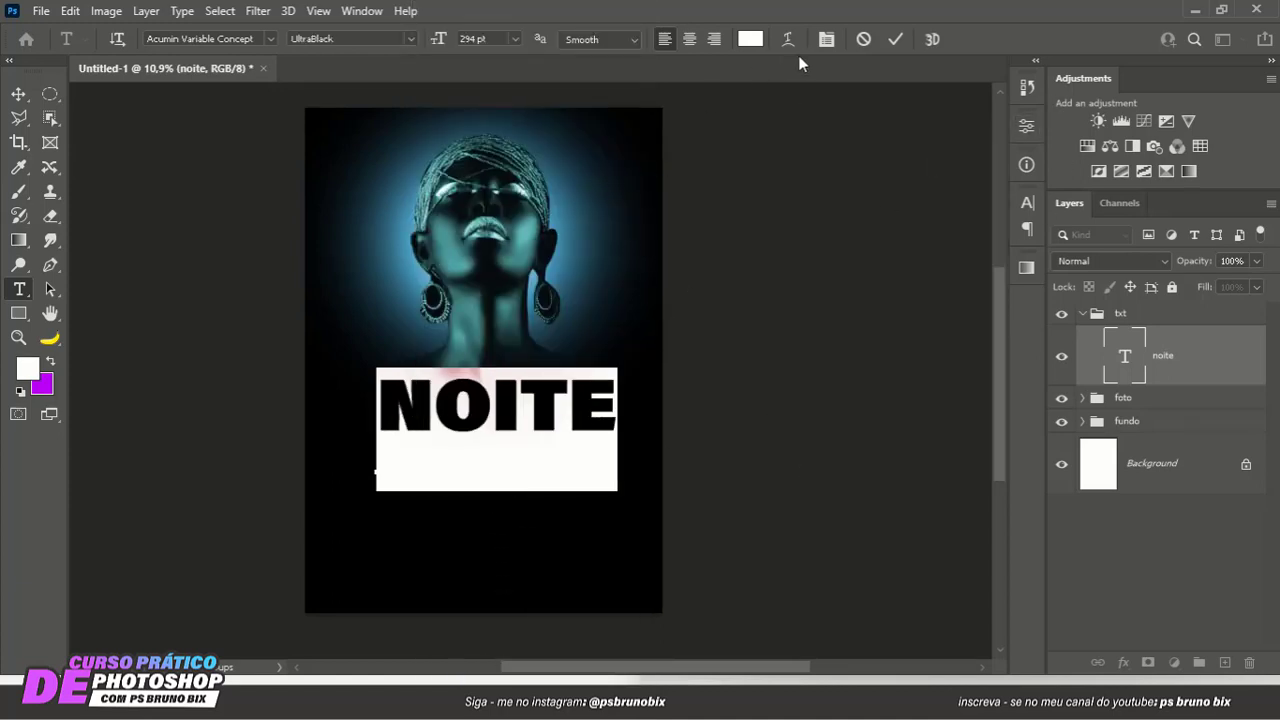
{"action": "left_click", "coordinate": [895, 40]}
- Move the NOITE text back to the poster's horizontal center, just below the woman's neck
{"action": "key", "text": "v"}
{"action": "scroll", "coordinate": [550, 430], "scroll_direction": "down", "scroll_amount": 1}
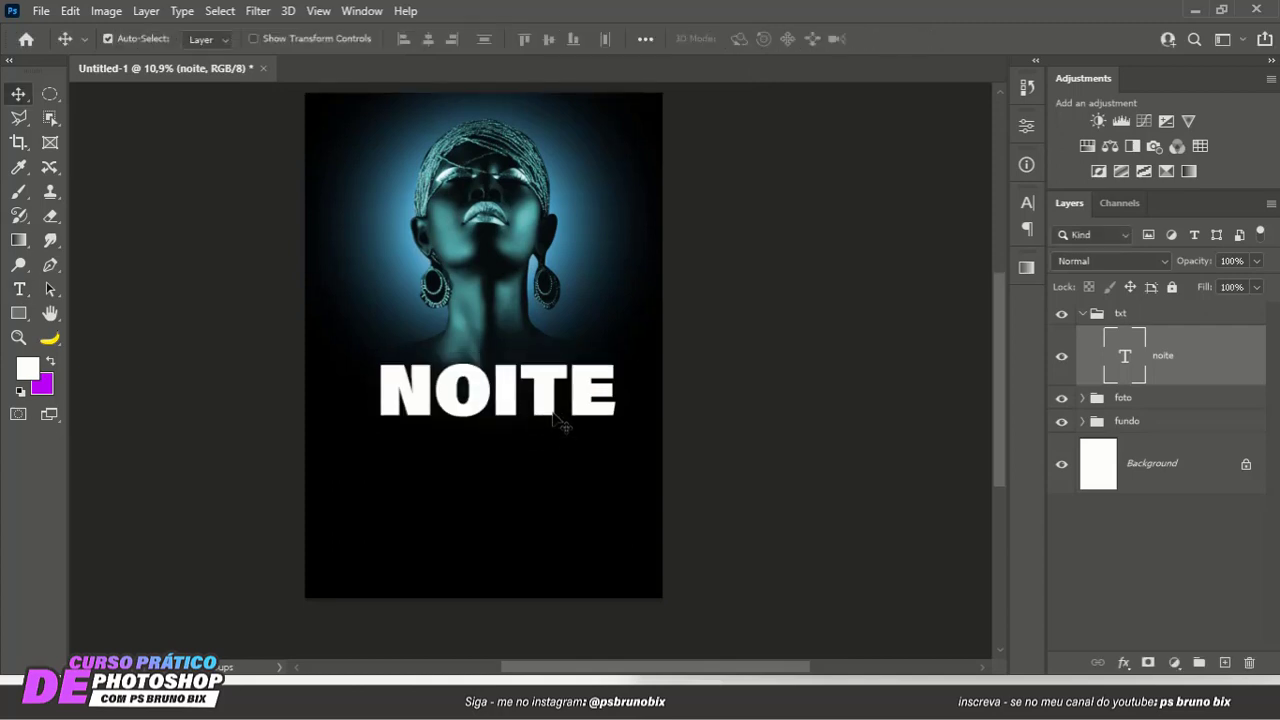
{"action": "left_click_drag", "start_coordinate": [546, 397], "coordinate": [484, 384]}
{"action": "scroll", "coordinate": [525, 394], "scroll_direction": "down", "scroll_amount": 4}
{"action": "scroll", "coordinate": [469, 428], "scroll_direction": "up", "scroll_amount": 3}
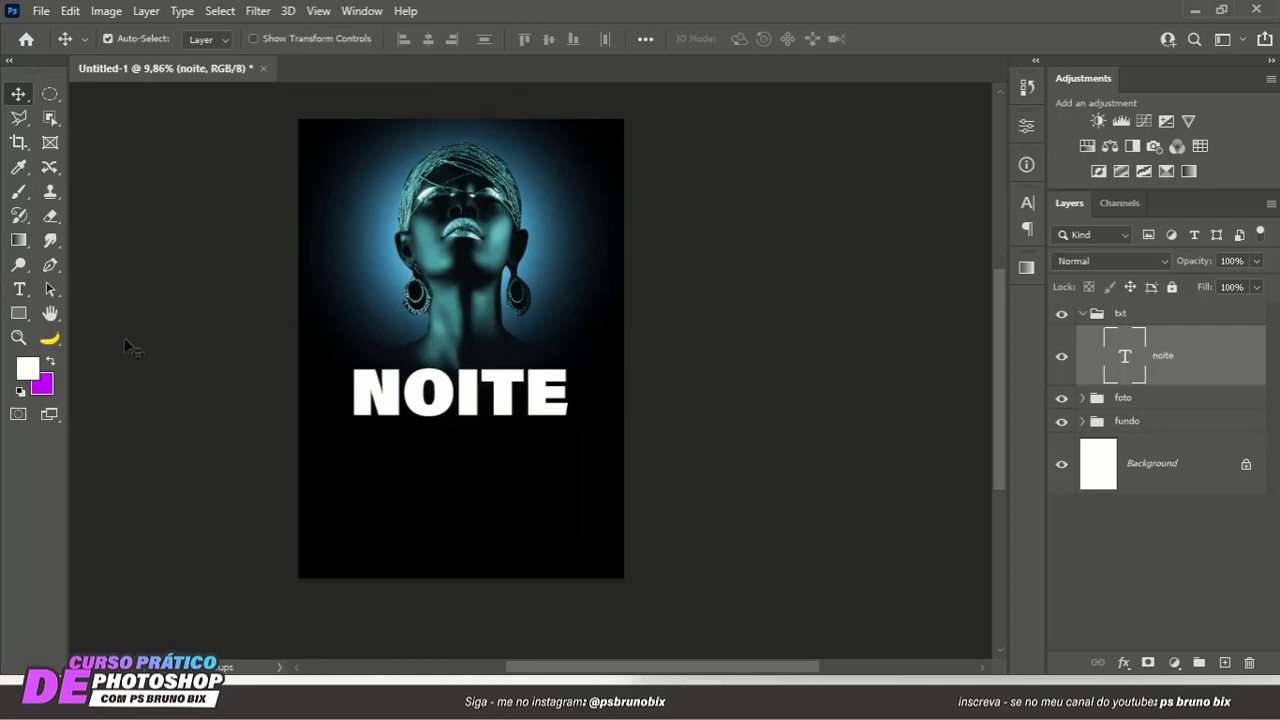
- Add the white text GLOW in Acumin Variable Concept UltraBlack at 294 pt over the poster's lower half
{"action": "left_click", "coordinate": [19, 289]}
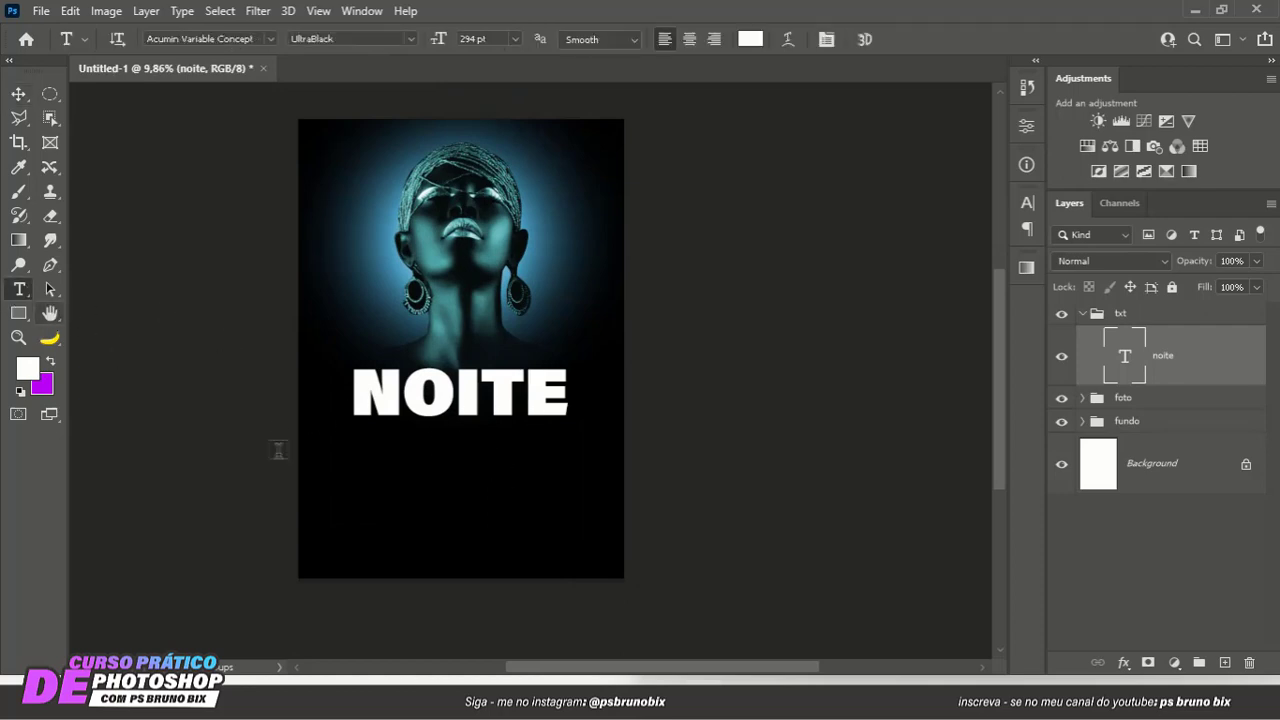
{"action": "left_click", "coordinate": [365, 476]}
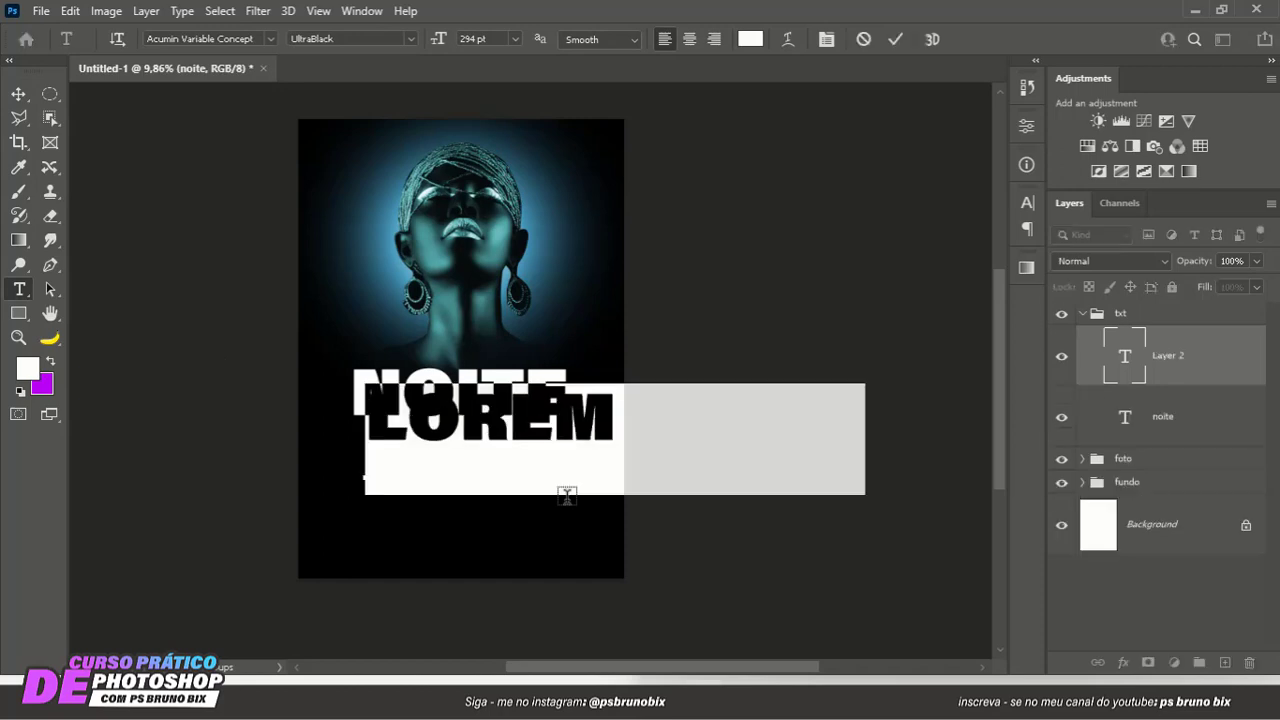
{"action": "type", "text": "GLOW"}
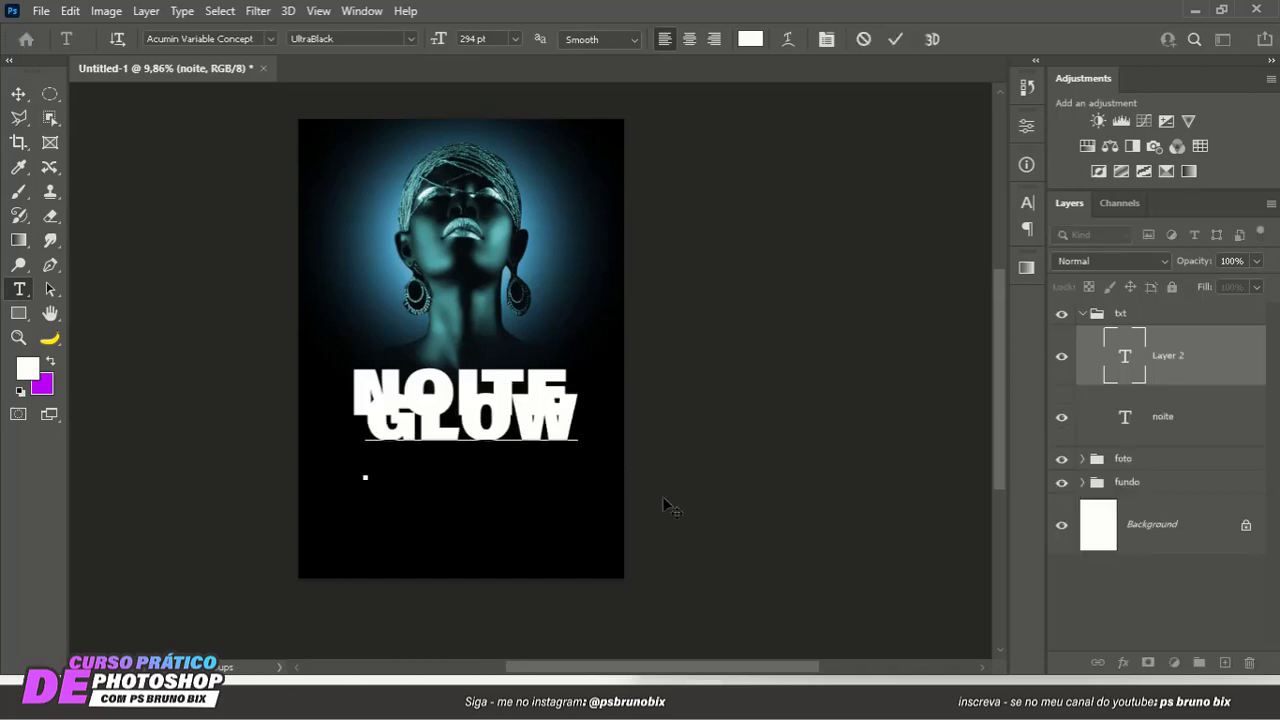
{"action": "left_click", "coordinate": [895, 39]}
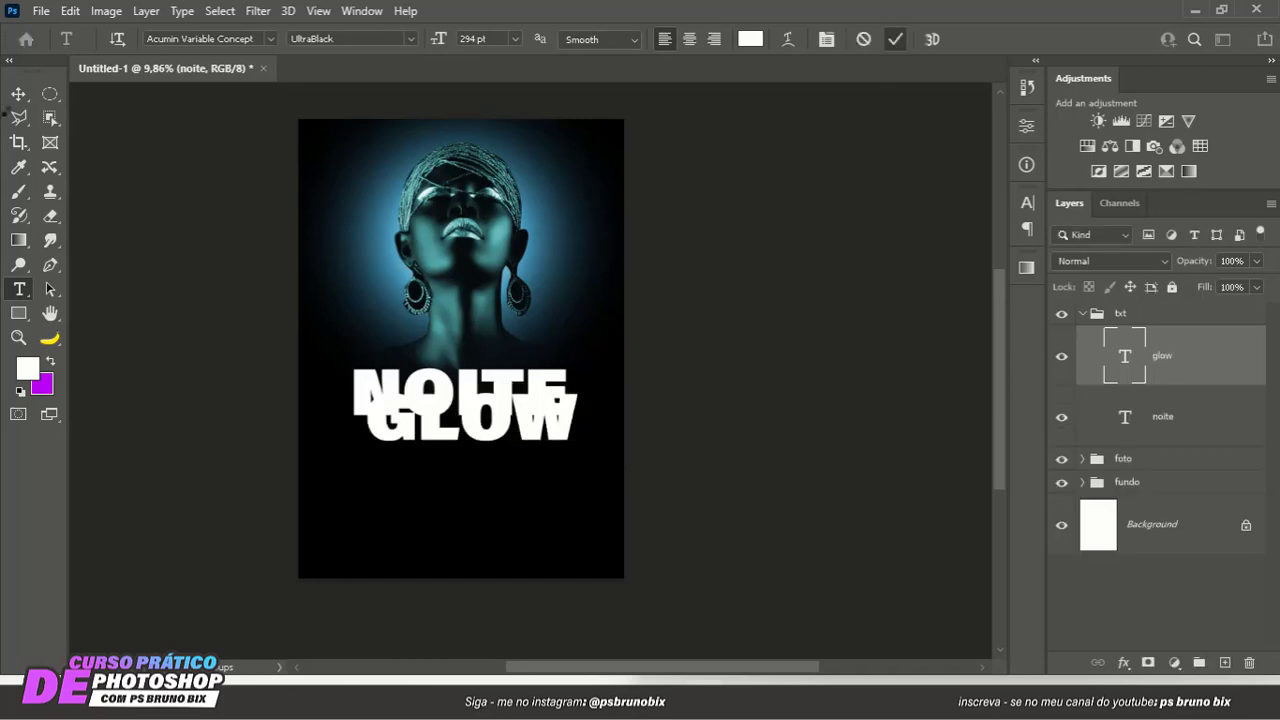
- Place the GLOW text directly below NOITE and shift NOITE to the right so the two words are staggered
{"action": "left_click", "coordinate": [18, 93]}
{"action": "left_click_drag", "start_coordinate": [429, 421], "coordinate": [420, 454]}
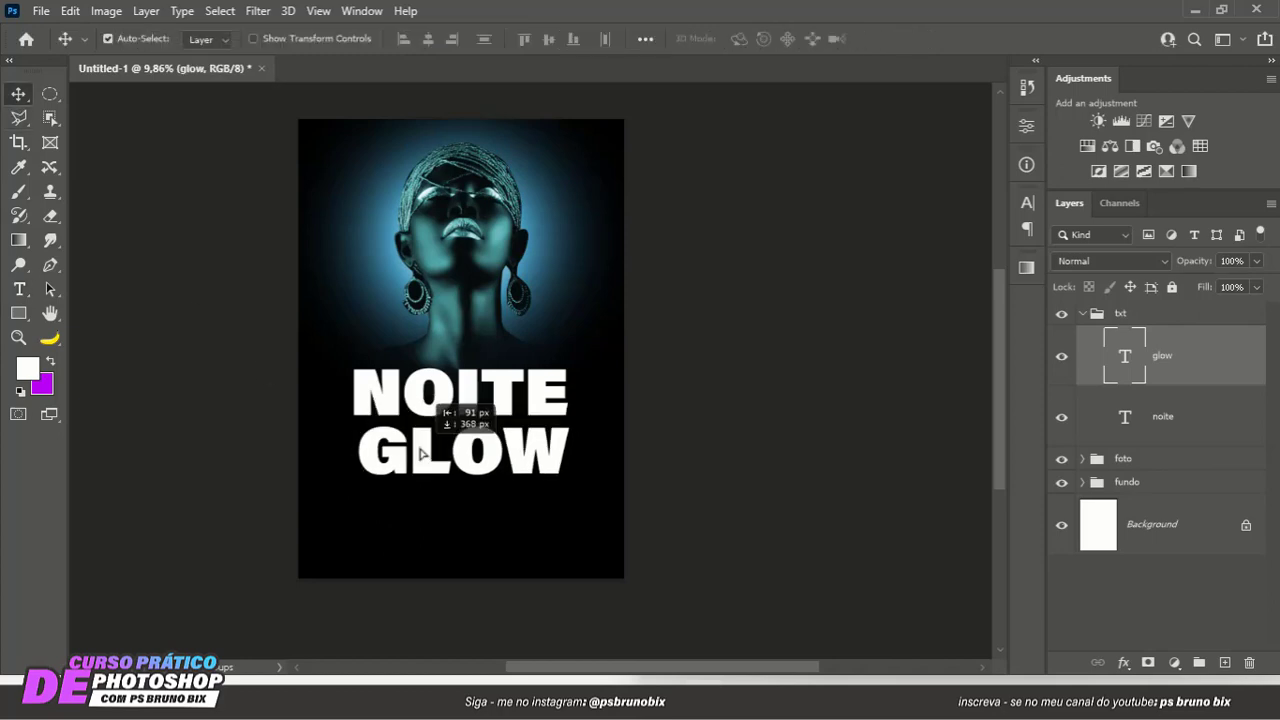
{"action": "mouse_move", "coordinate": [483, 398]}
{"action": "left_mouse_down"}
{"action": "mouse_move", "coordinate": [513, 407]}
{"action": "mouse_move", "coordinate": [467, 391]}
{"action": "left_mouse_up"}
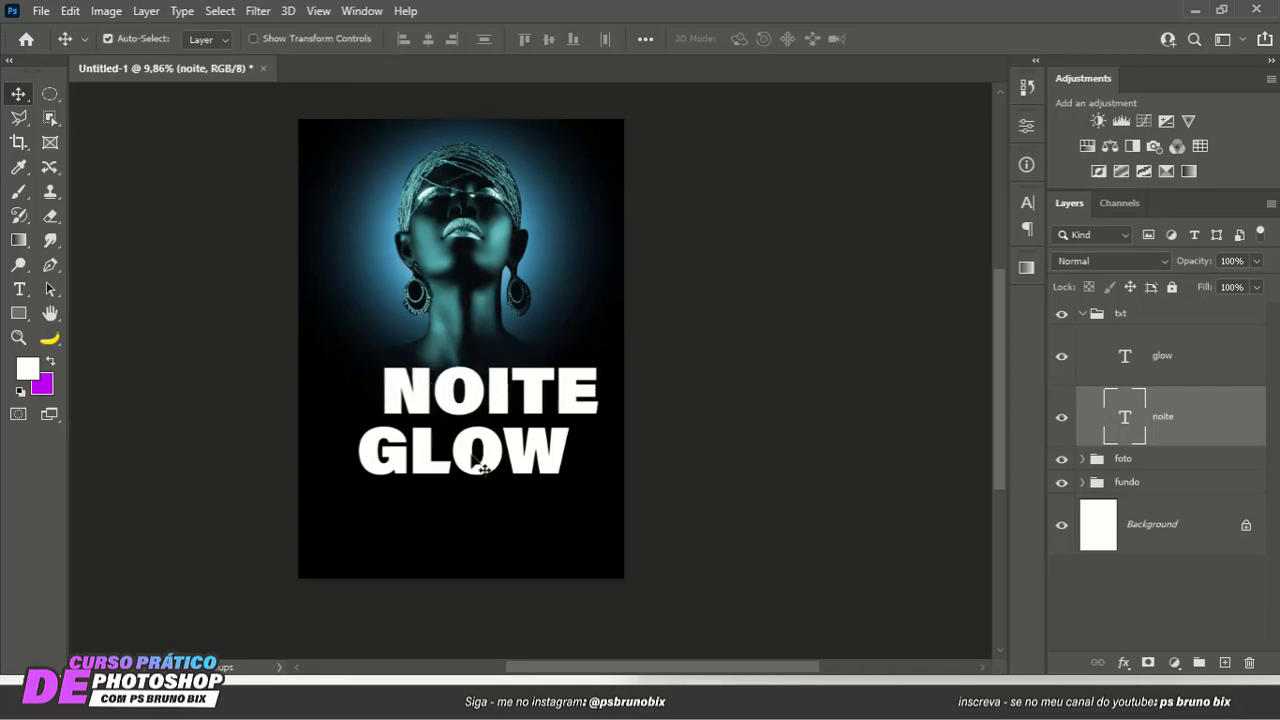
- Color the letter O in NOITE light cyan #8effff and copy its hex code
{"action": "key", "text": "t"}
{"action": "double_click", "coordinate": [484, 390]}
{"action": "left_click_drag", "start_coordinate": [486, 390], "coordinate": [450, 378]}
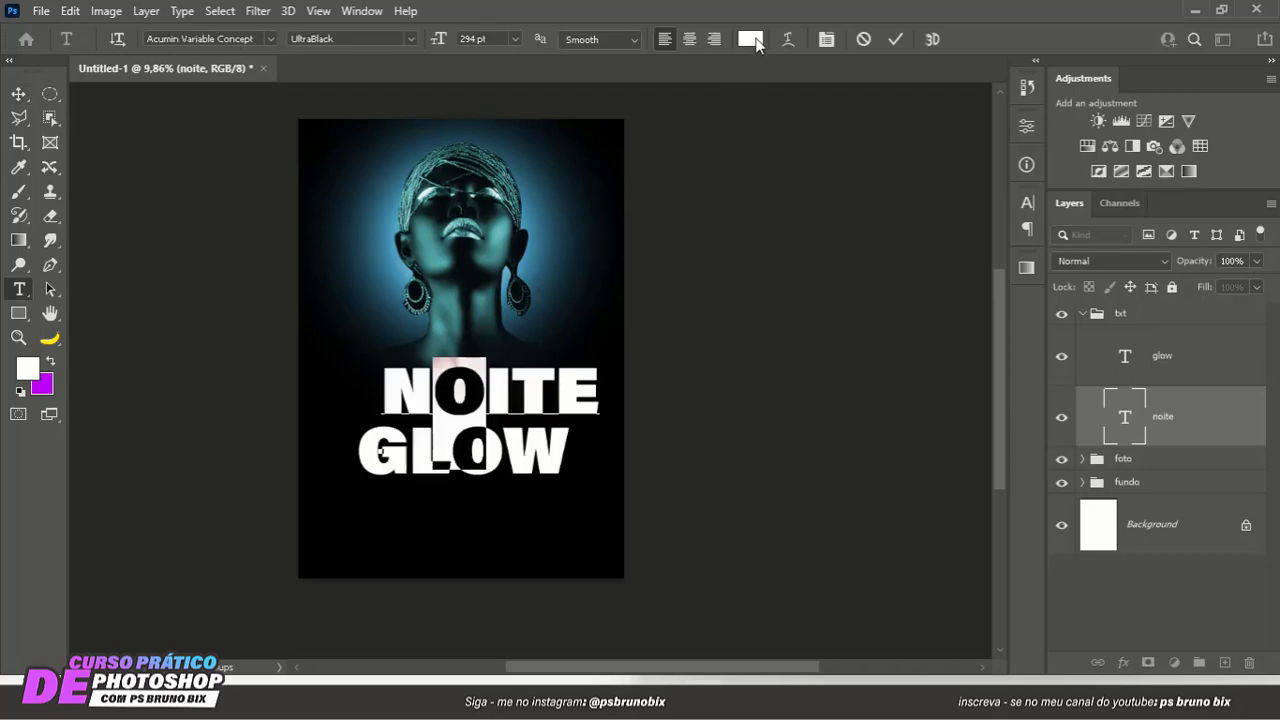
{"action": "left_click", "coordinate": [750, 39]}
{"action": "left_click", "coordinate": [487, 235]}
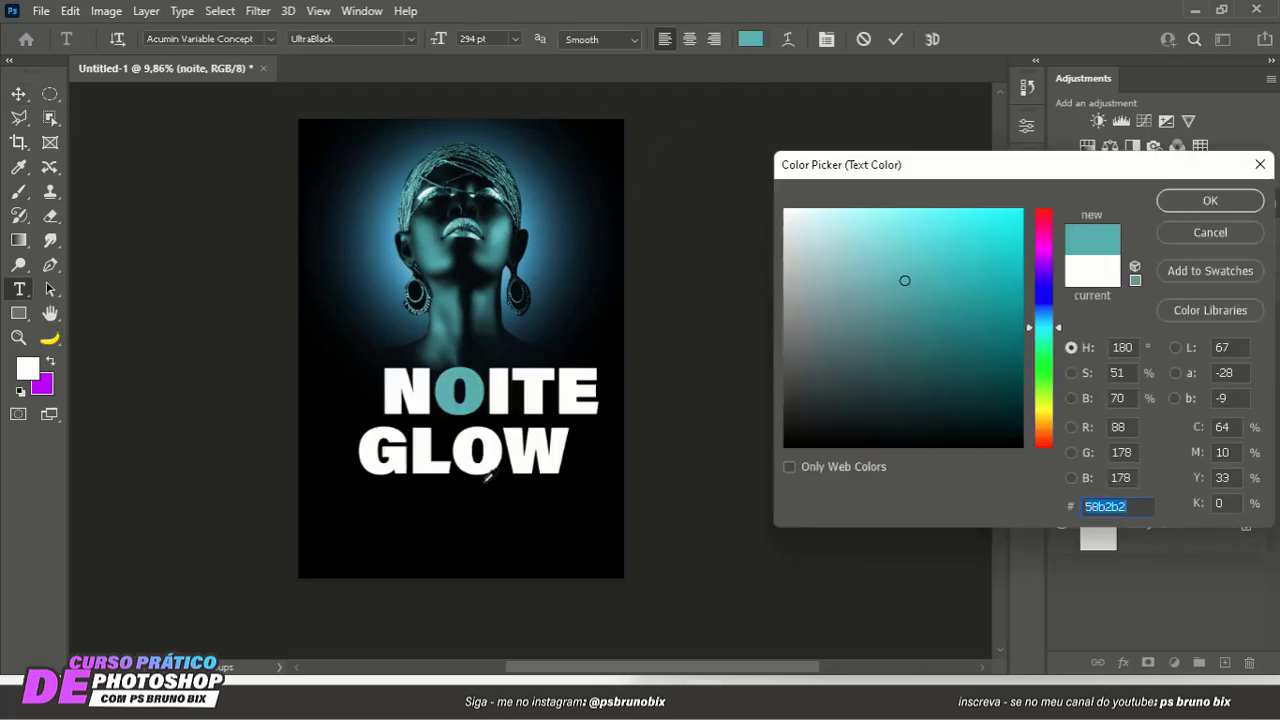
{"action": "left_click", "coordinate": [889, 209]}
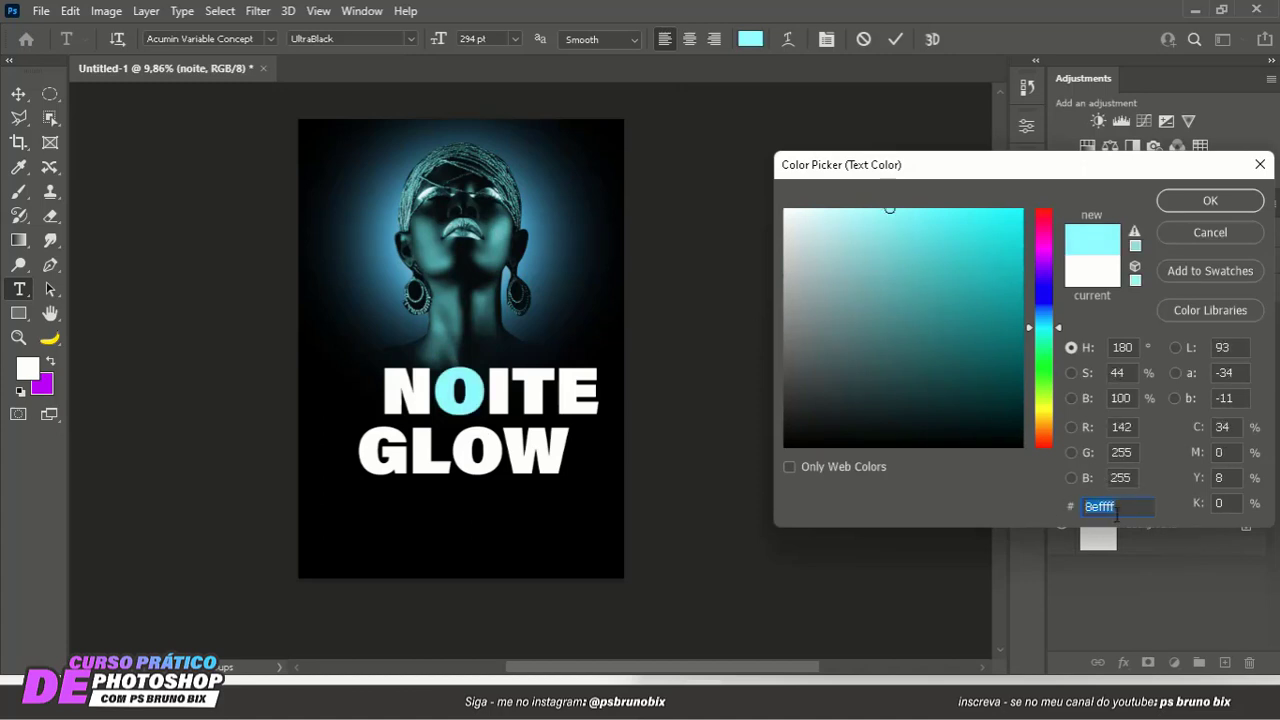
{"action": "left_click", "coordinate": [1208, 201]}
{"action": "key", "text": "ctrl+c"}
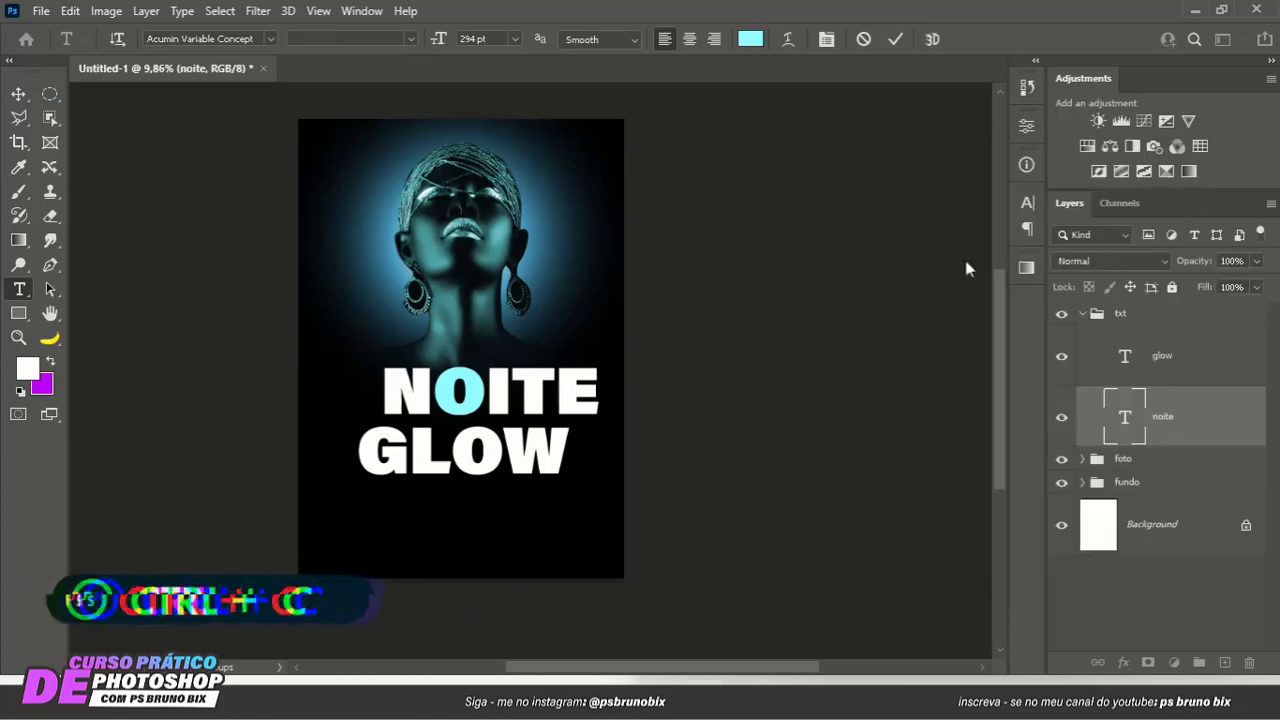
{"action": "left_click", "coordinate": [895, 40]}
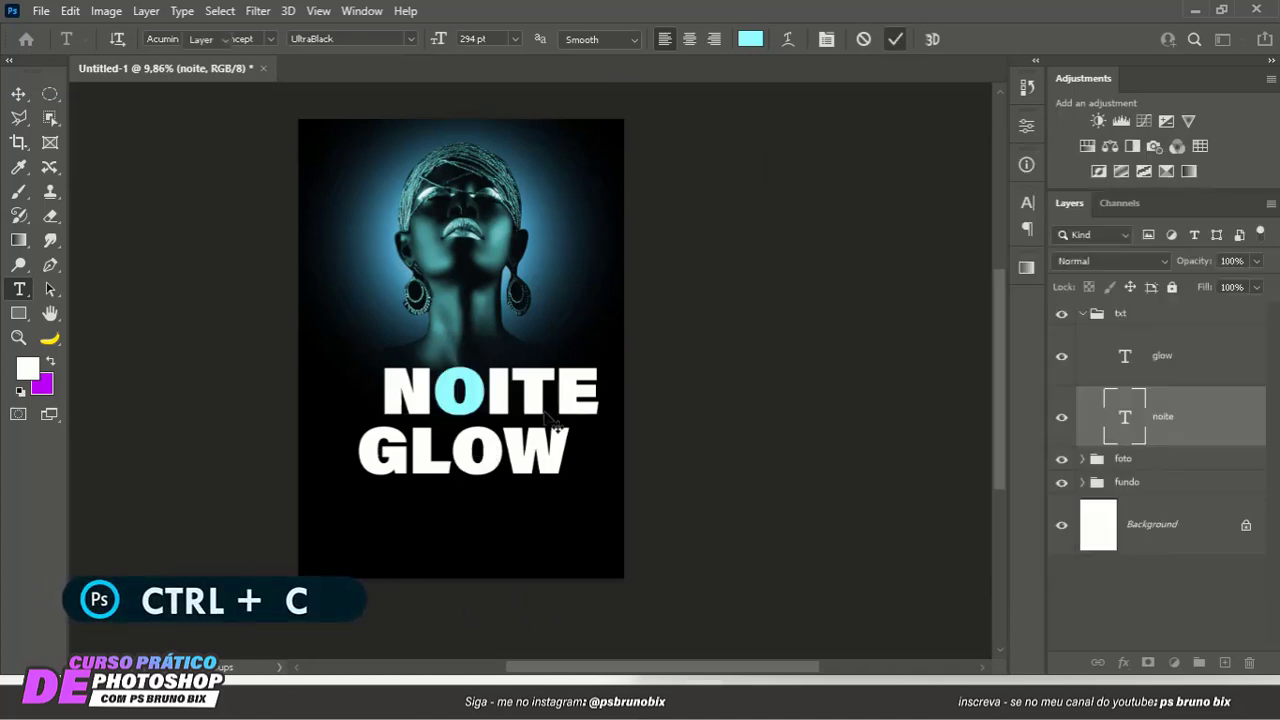
- Apply the copied color #8effff to the letter O in GLOW
{"action": "left_click", "coordinate": [510, 470], "text": "ctrl"}
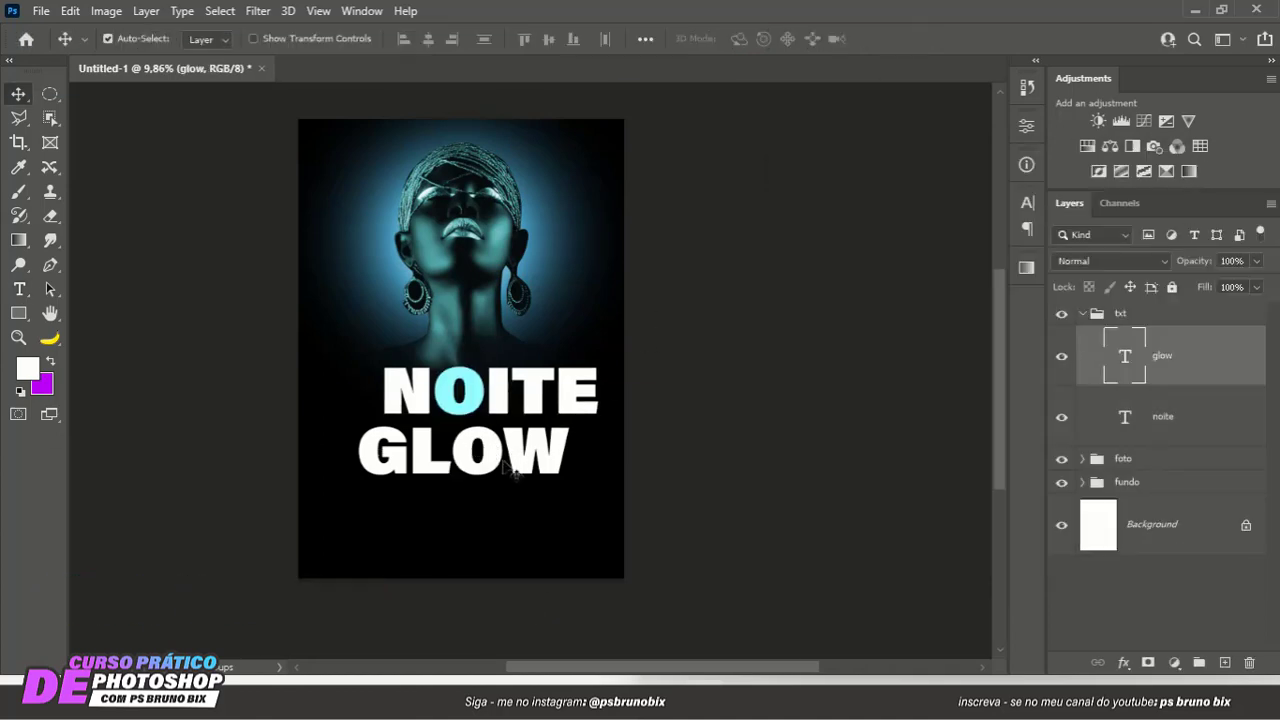
{"action": "left_click", "coordinate": [504, 465]}
{"action": "left_click_drag", "start_coordinate": [478, 450], "coordinate": [462, 450]}
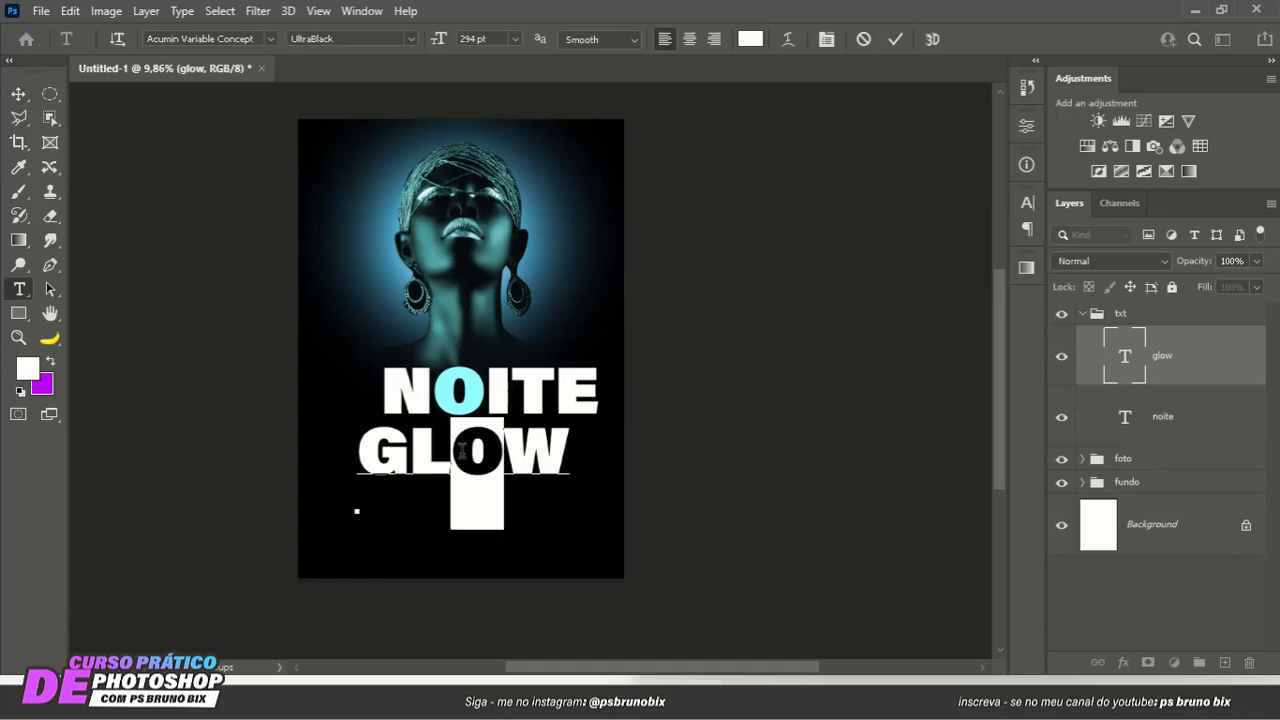
{"action": "left_click", "coordinate": [750, 39]}
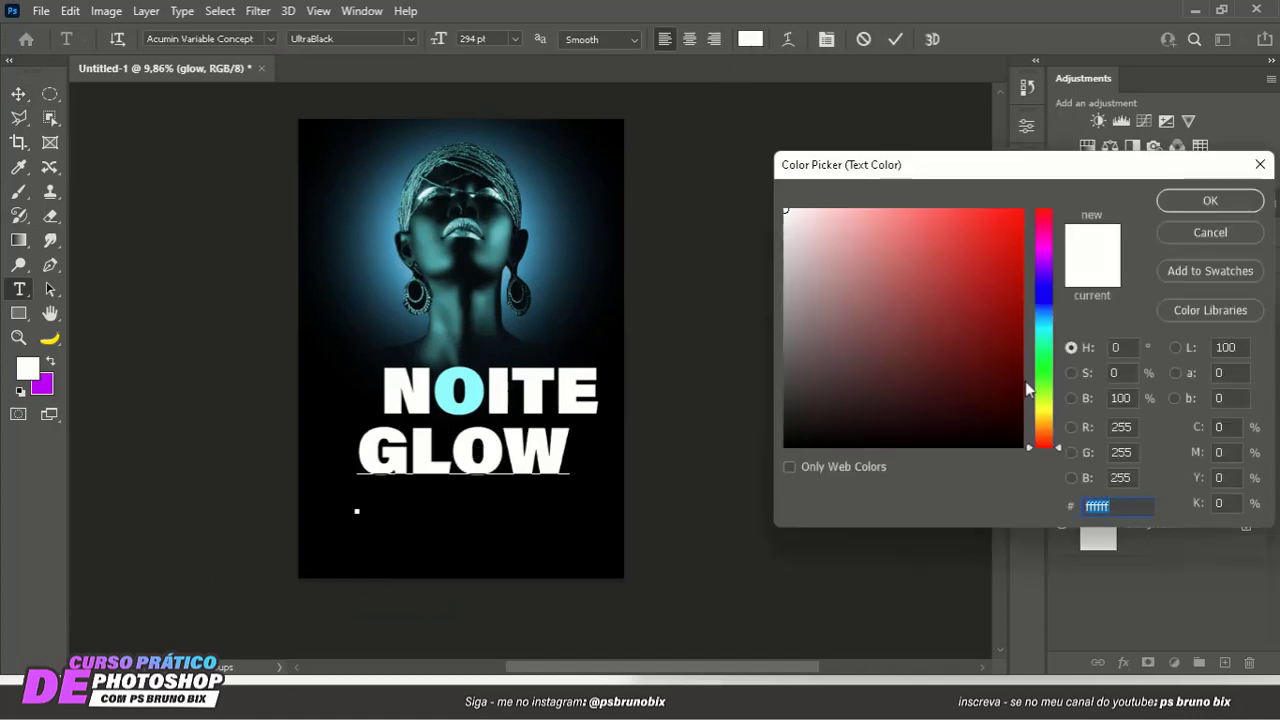
{"action": "key", "text": "ctrl+v"}
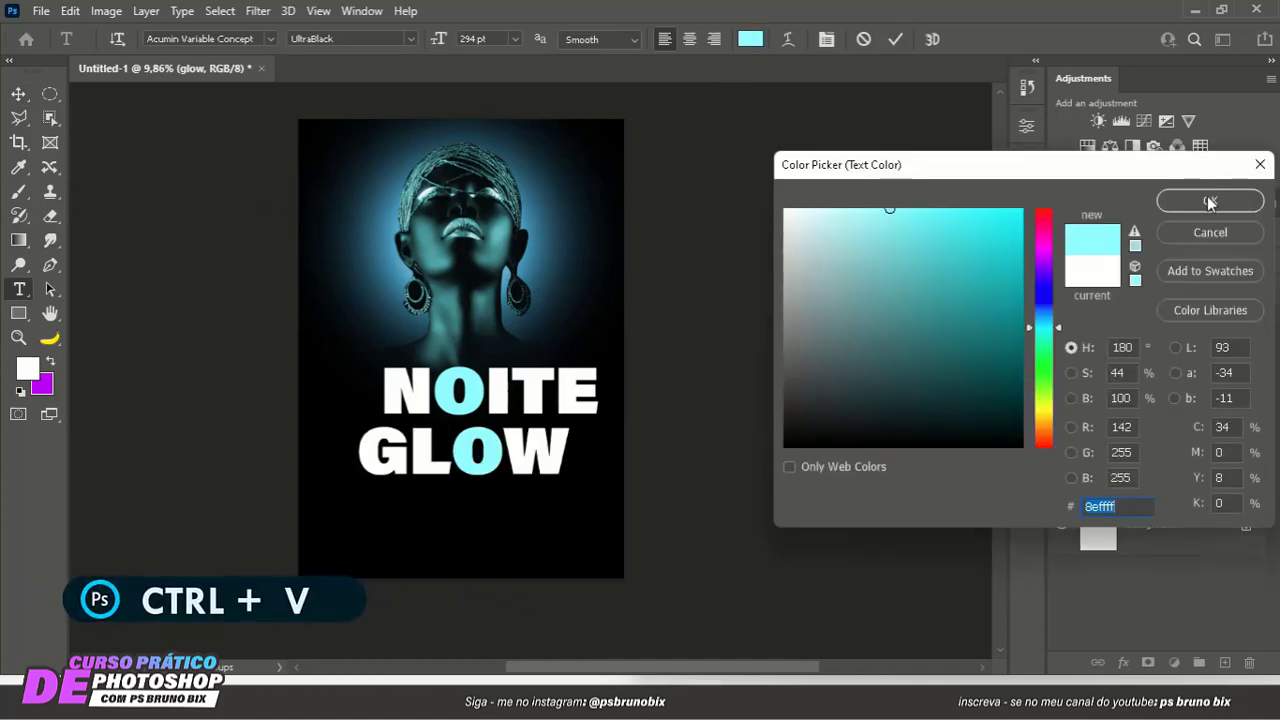
{"action": "left_click", "coordinate": [1210, 203]}
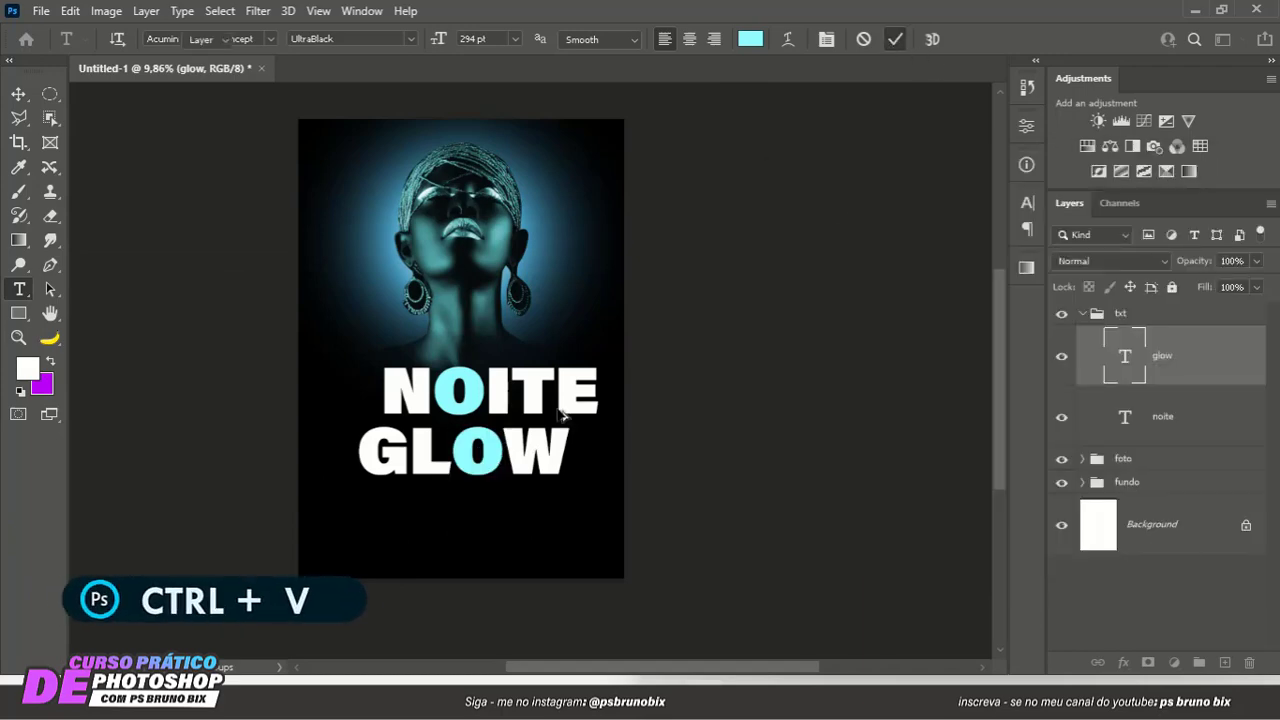
{"action": "key", "text": "ctrl+Return"}
- Select the NOITE and GLOW texts together and move them left to center the pair on the poster
{"action": "key", "text": "v"}
{"action": "scroll", "coordinate": [565, 415], "scroll_direction": "down", "scroll_amount": 3}
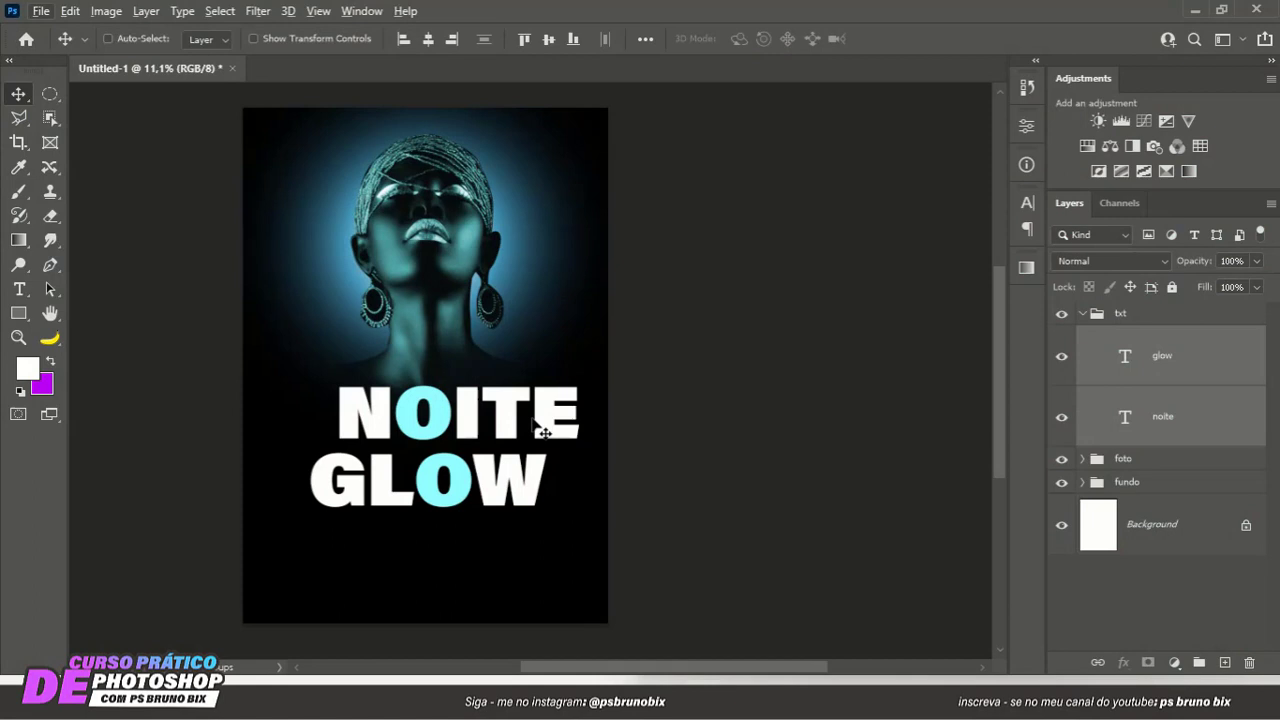
{"action": "left_click_drag", "start_coordinate": [543, 420], "coordinate": [498, 363]}
{"action": "scroll", "coordinate": [517, 421], "scroll_direction": "down", "scroll_amount": 3}
{"action": "scroll", "coordinate": [485, 396], "scroll_direction": "up", "scroll_amount": 2}
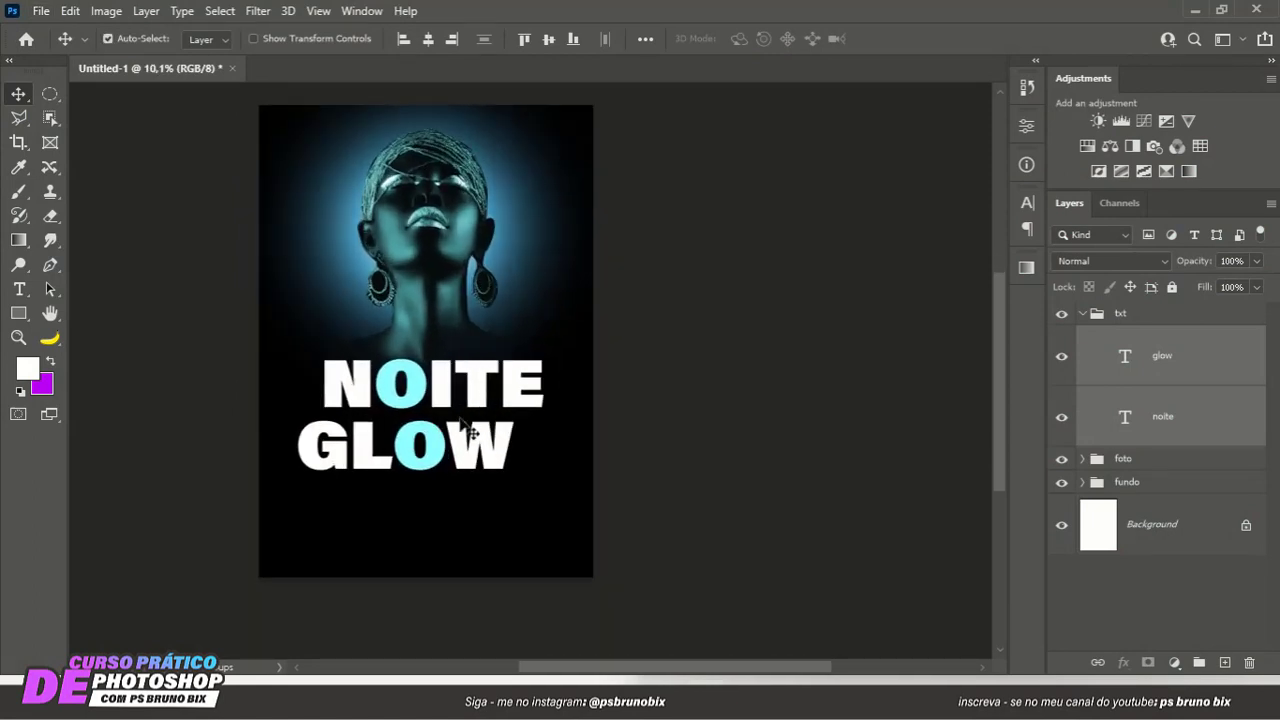
{"action": "left_click", "coordinate": [680, 424]}
- Add the white text GUEST DJS below GLOW and reduce its size to 91 pt
{"action": "left_click", "coordinate": [19, 289]}
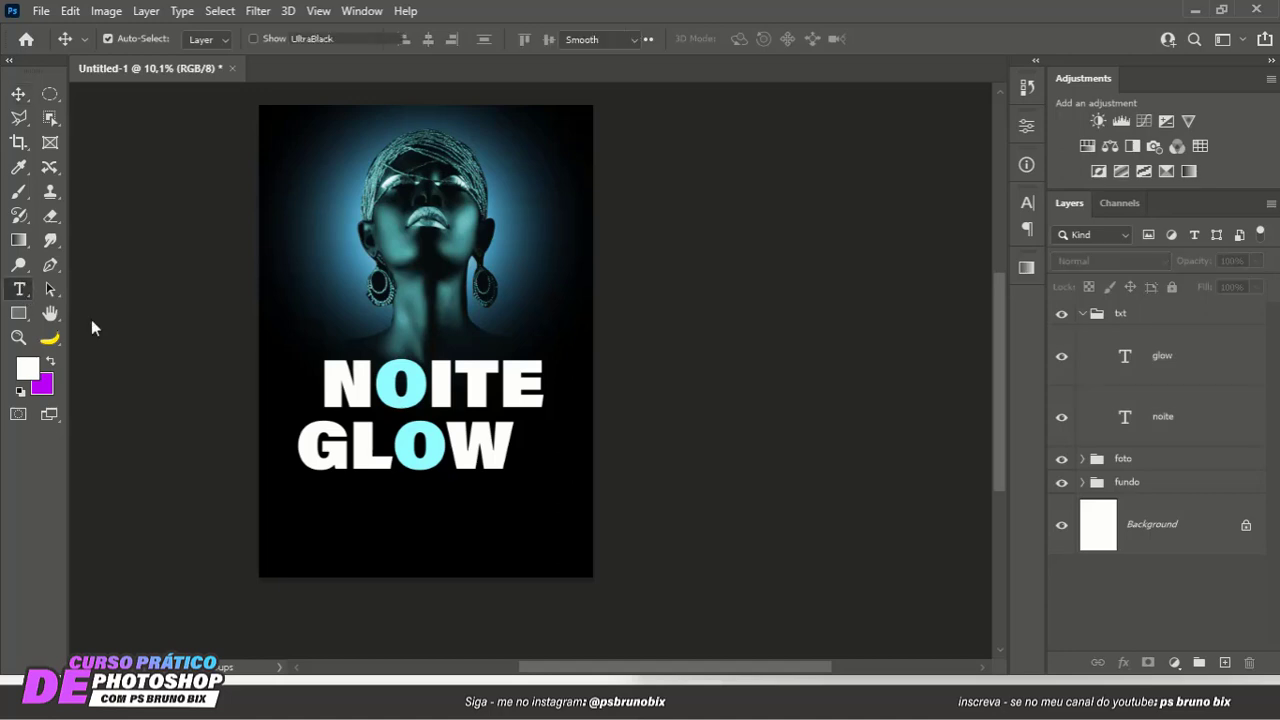
{"action": "left_click", "coordinate": [359, 503]}
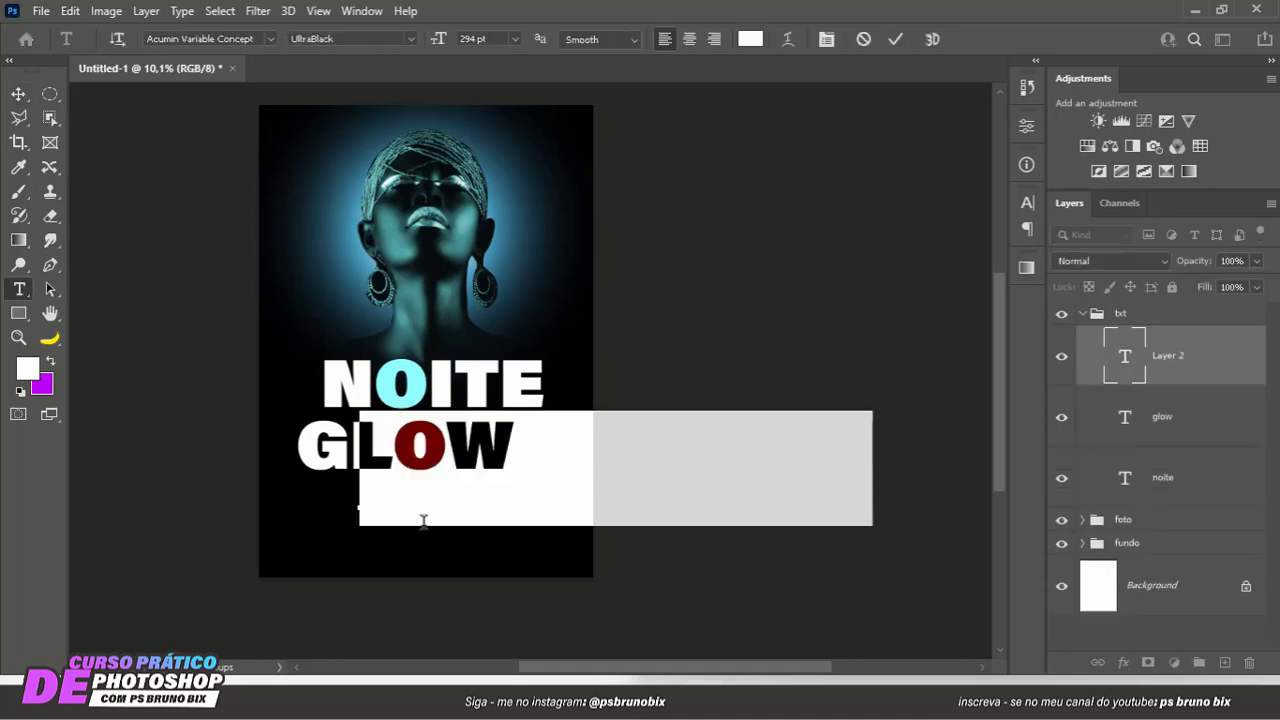
{"action": "type", "text": "GUEST"}
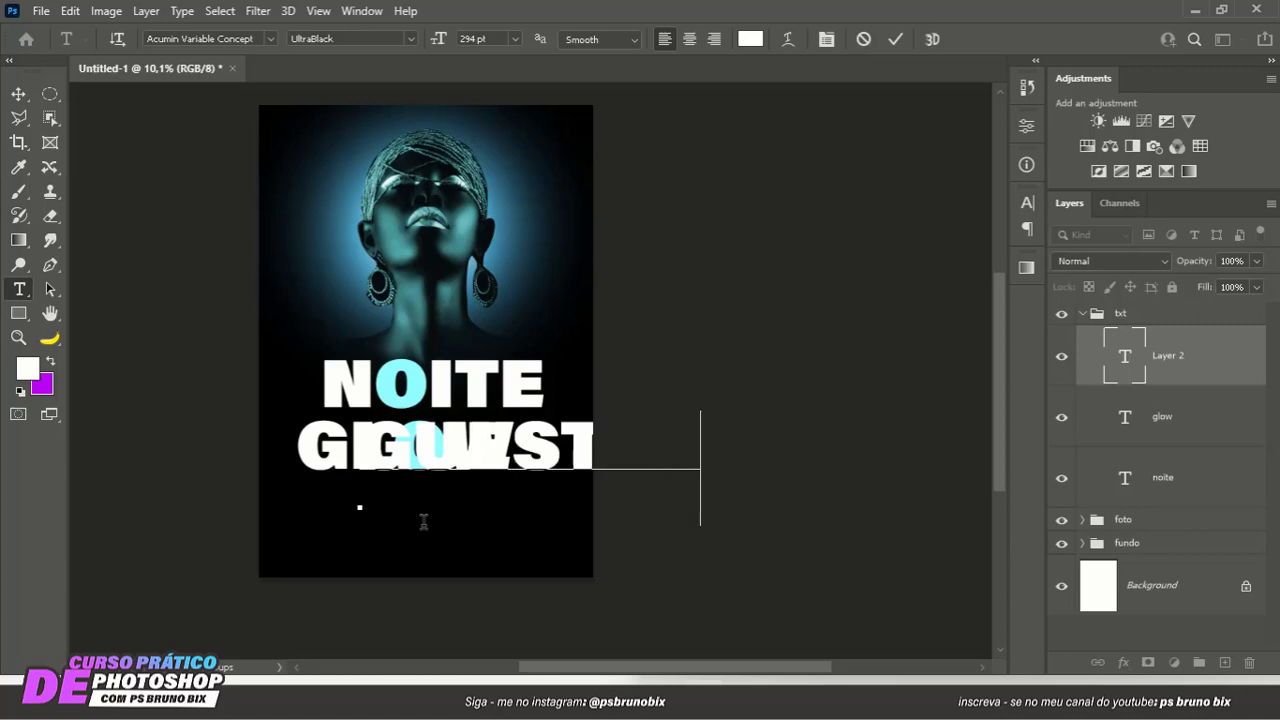
{"action": "key", "text": "ctrl+a"}
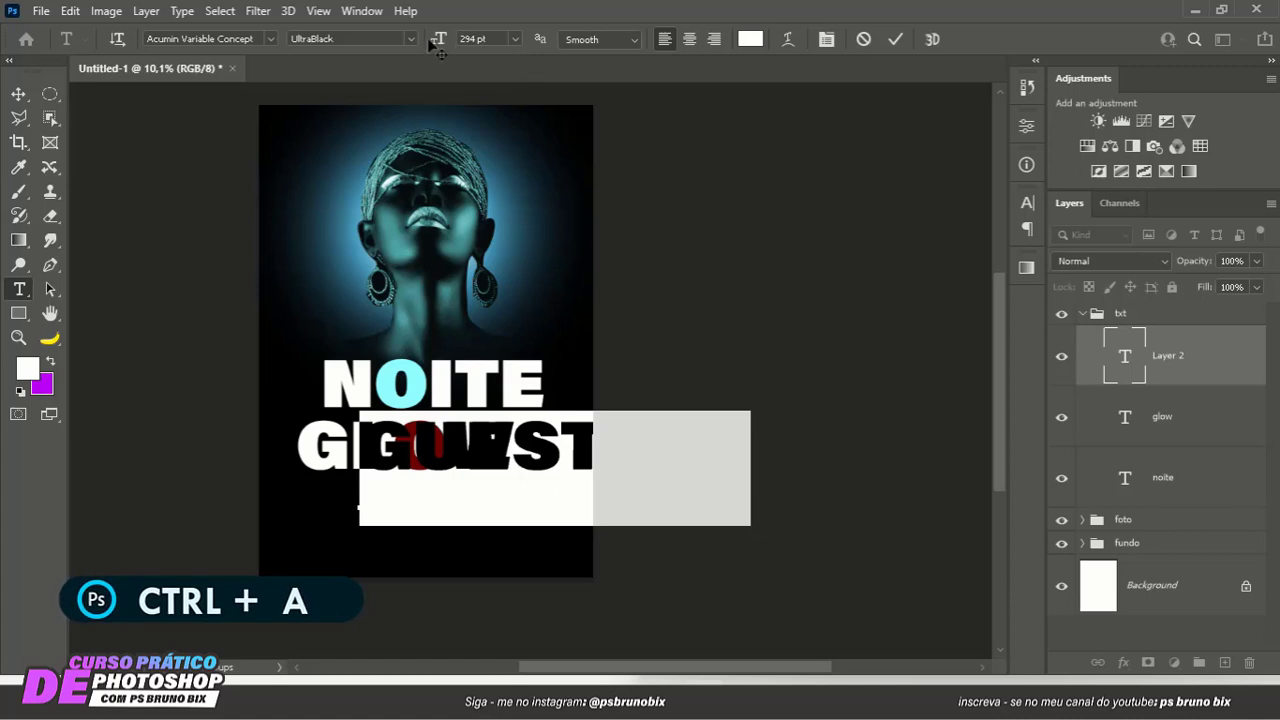
{"action": "left_click_drag", "start_coordinate": [438, 40], "coordinate": [375, 46]}
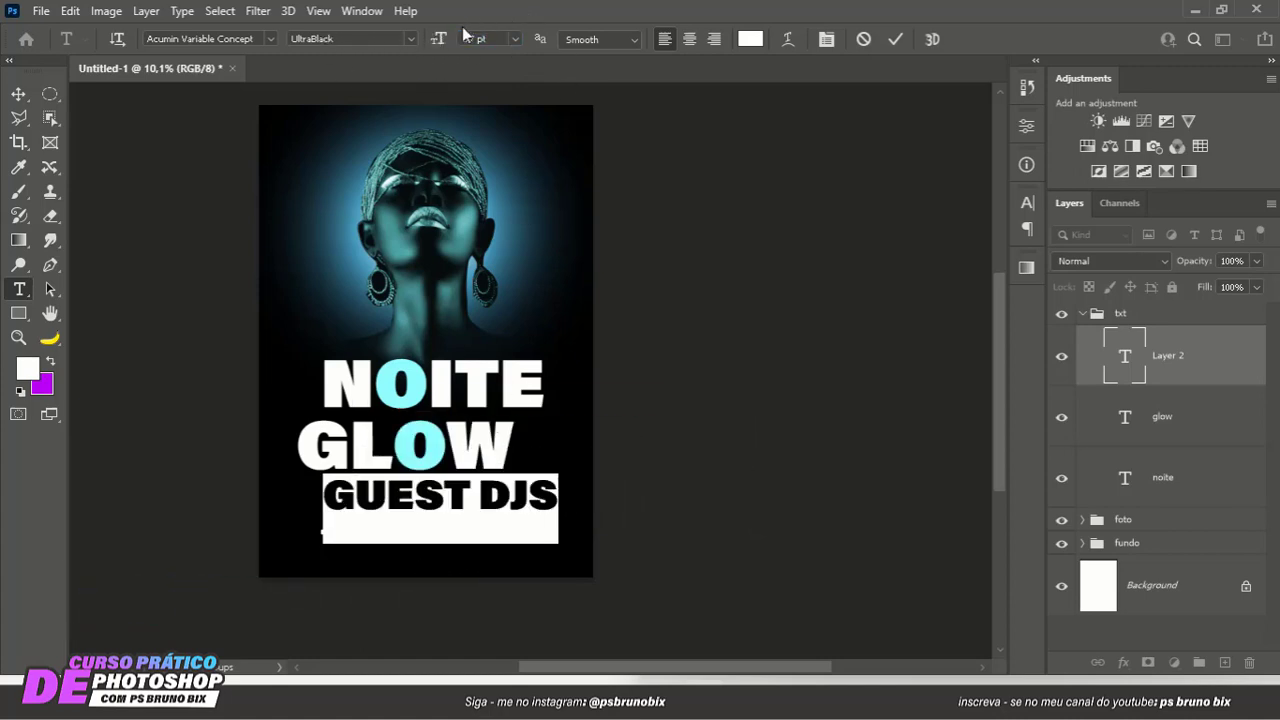
{"action": "left_click_drag", "start_coordinate": [438, 44], "coordinate": [362, 48]}
- Set the GUEST DJS text's font style to Semibold
{"action": "left_click", "coordinate": [413, 36]}
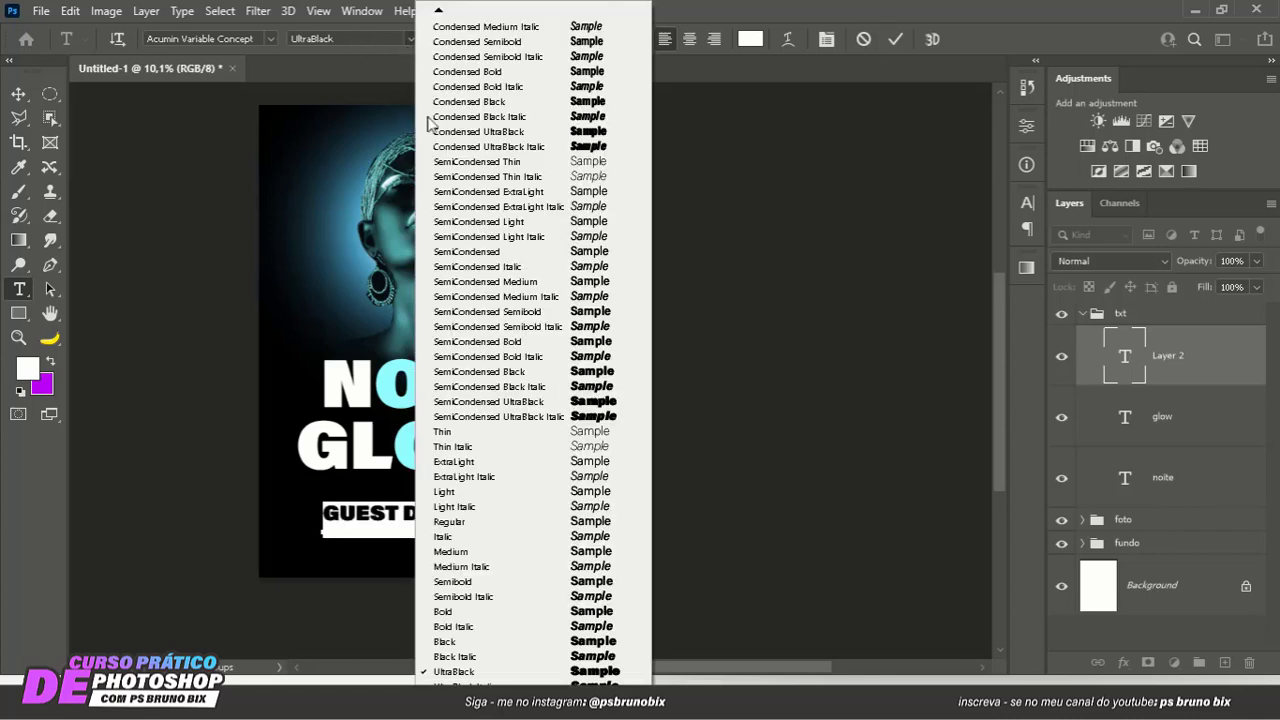
{"action": "left_click", "coordinate": [488, 581]}
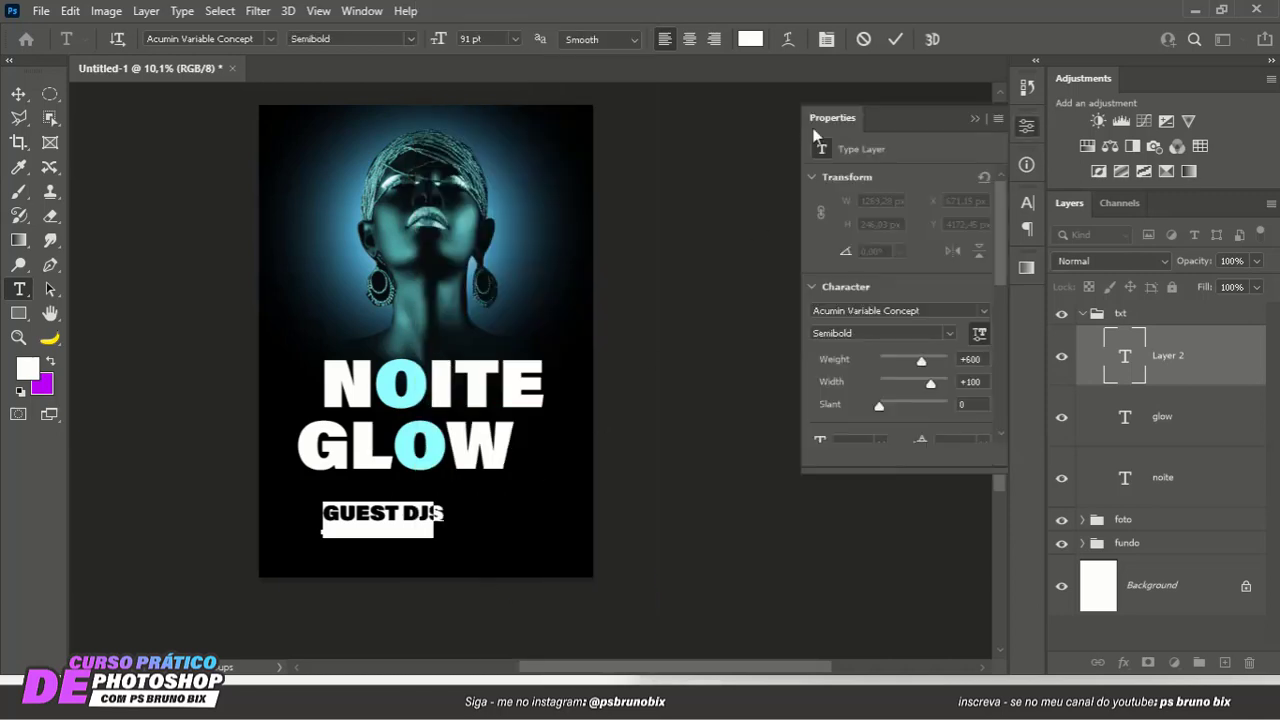
{"action": "left_click", "coordinate": [895, 42]}
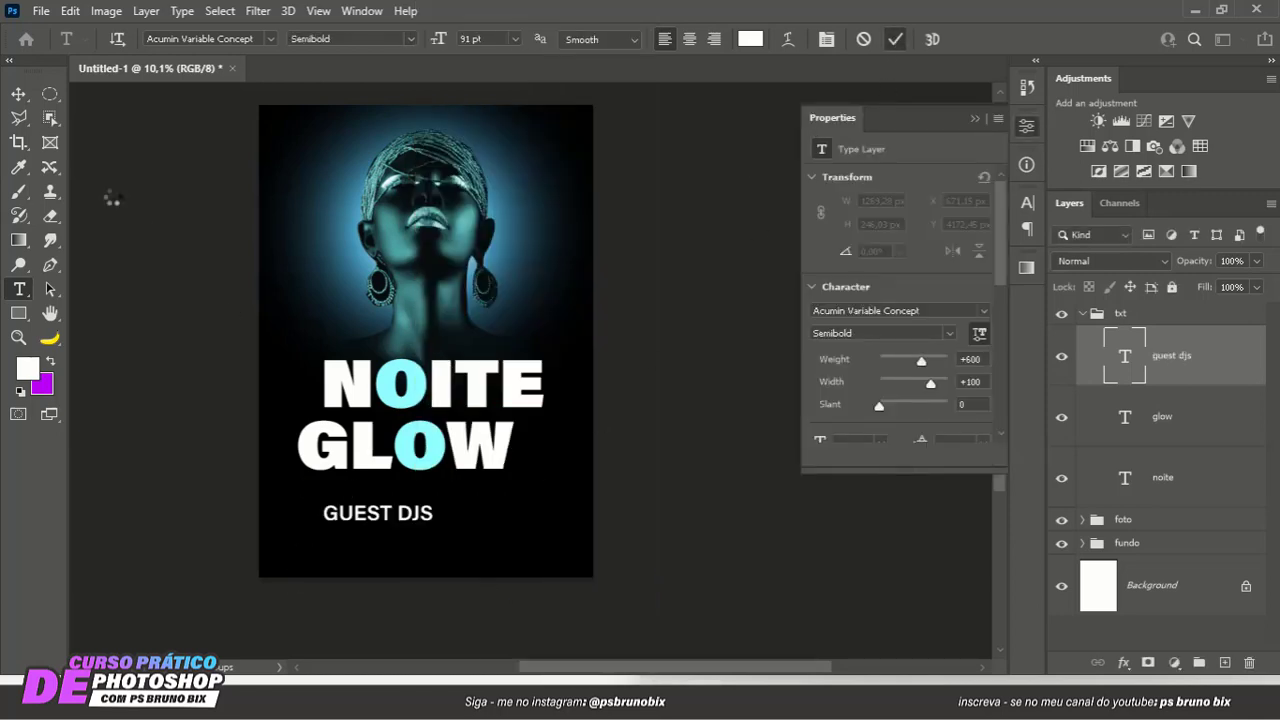
- Move the GUEST DJS text directly under GLOW, centered horizontally on the poster
{"action": "left_click", "coordinate": [18, 95]}
{"action": "left_click_drag", "start_coordinate": [381, 523], "coordinate": [431, 501]}
{"action": "left_click", "coordinate": [975, 119]}
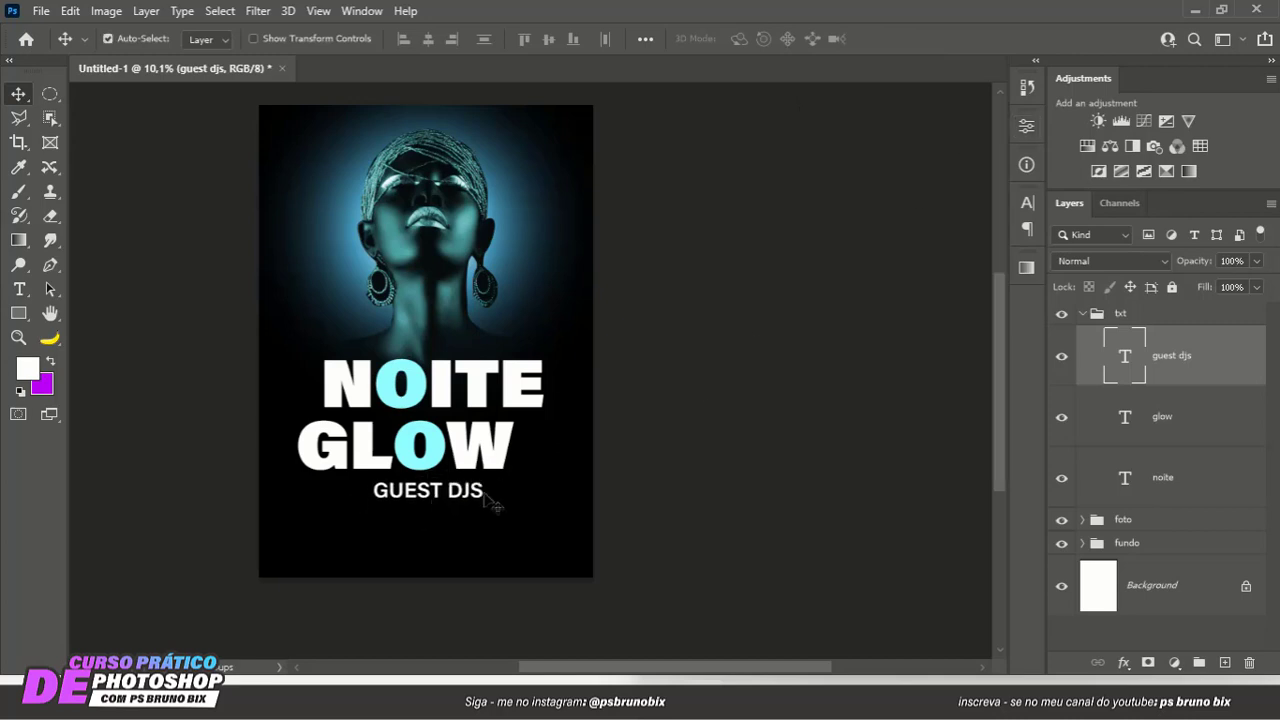
{"action": "scroll", "coordinate": [430, 510], "scroll_direction": "up", "scroll_amount": 2}
{"action": "scroll", "coordinate": [462, 500], "scroll_direction": "down", "scroll_amount": 2}
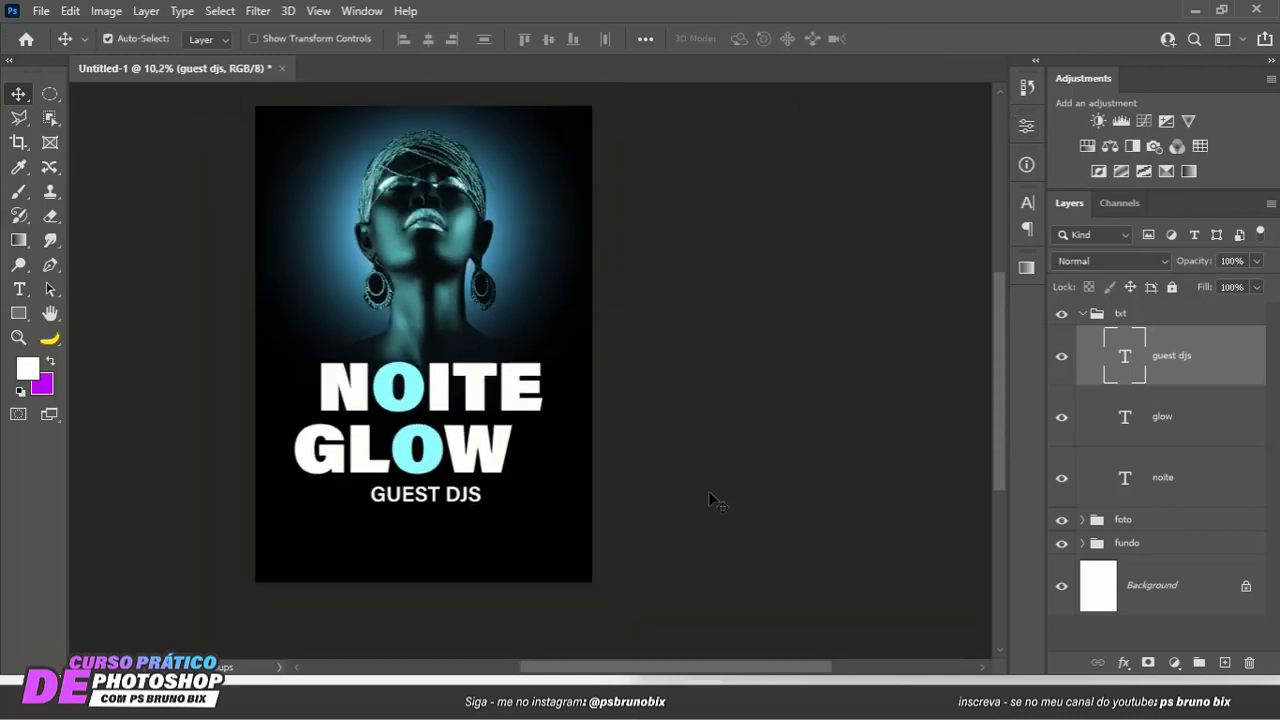
- Change the GUEST DJS text color to yellow ffd200
{"action": "double_click", "coordinate": [1125, 356]}
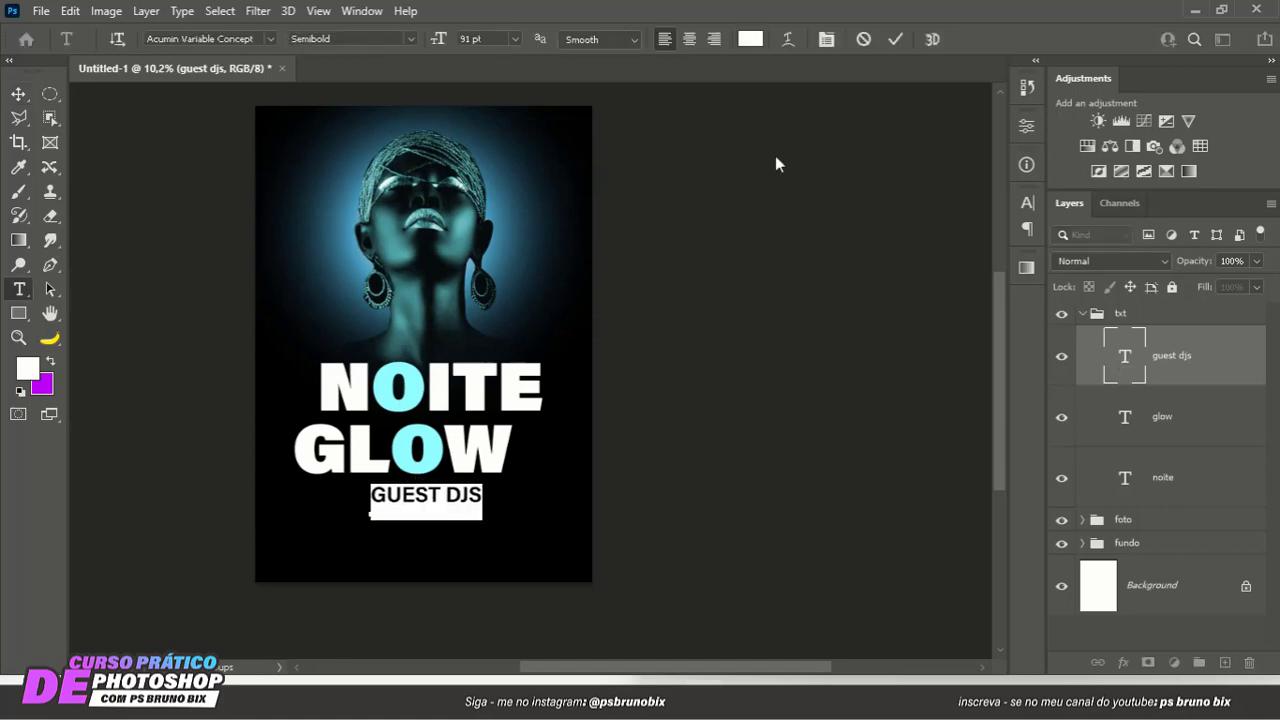
{"action": "left_click", "coordinate": [751, 42]}
{"action": "left_click", "coordinate": [1044, 408]}
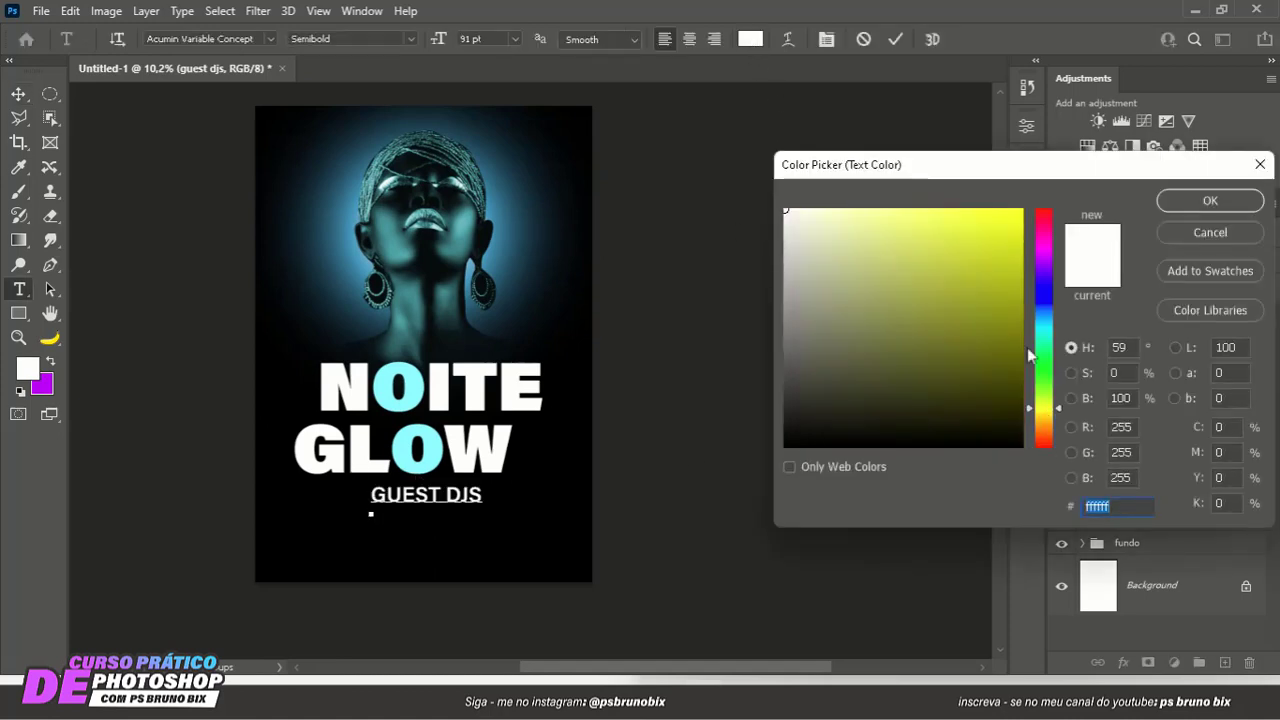
{"action": "left_click_drag", "start_coordinate": [997, 251], "coordinate": [1087, 150]}
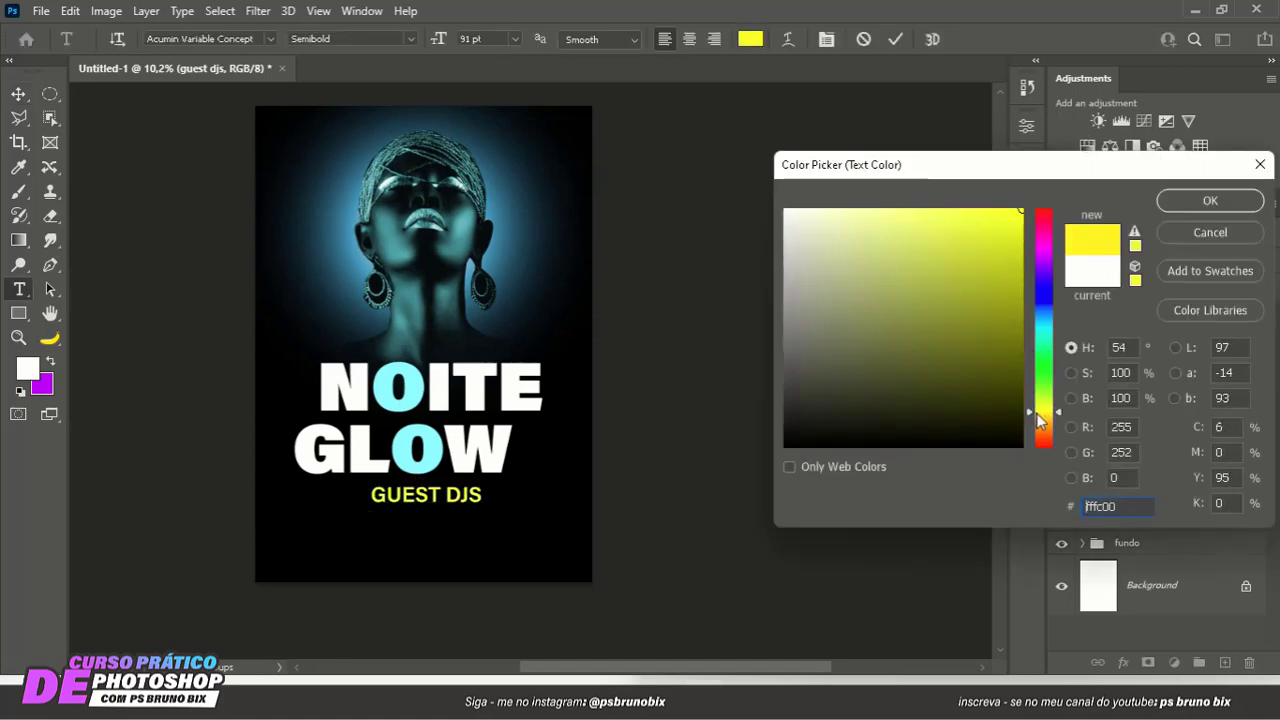
{"action": "left_click", "coordinate": [1038, 416]}
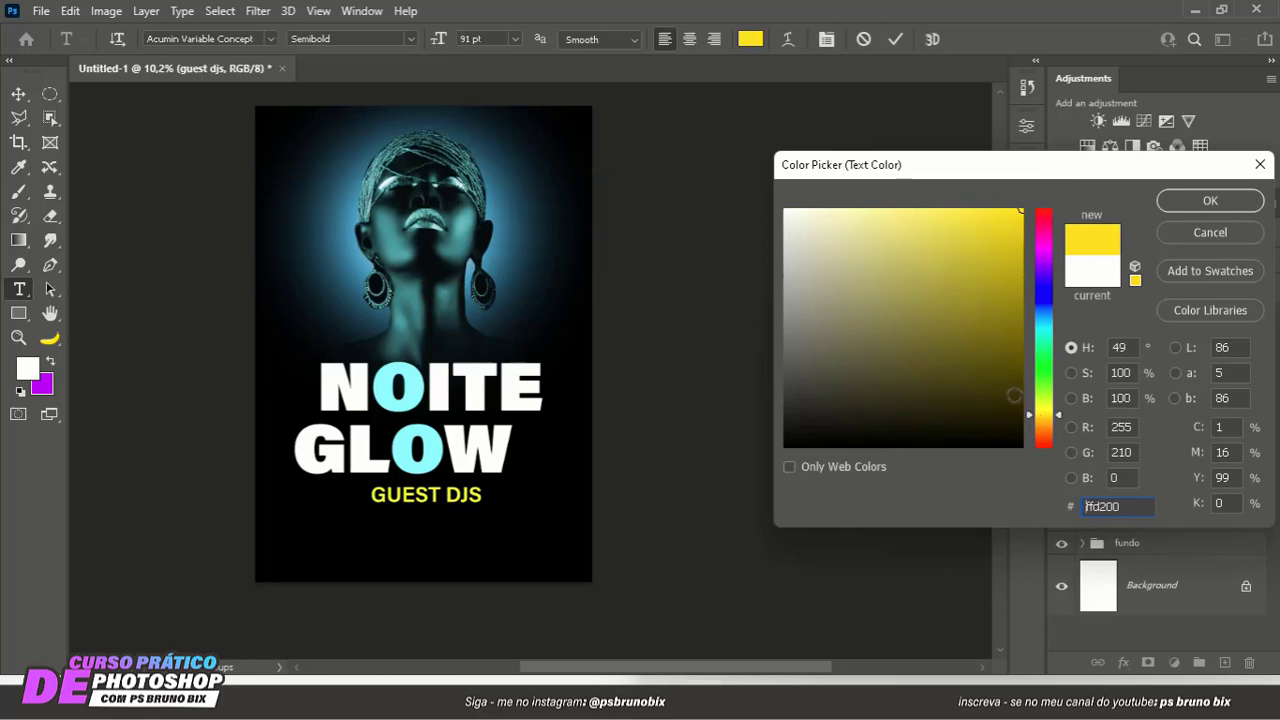
{"action": "left_click", "coordinate": [1188, 203]}
{"action": "left_click", "coordinate": [896, 41]}
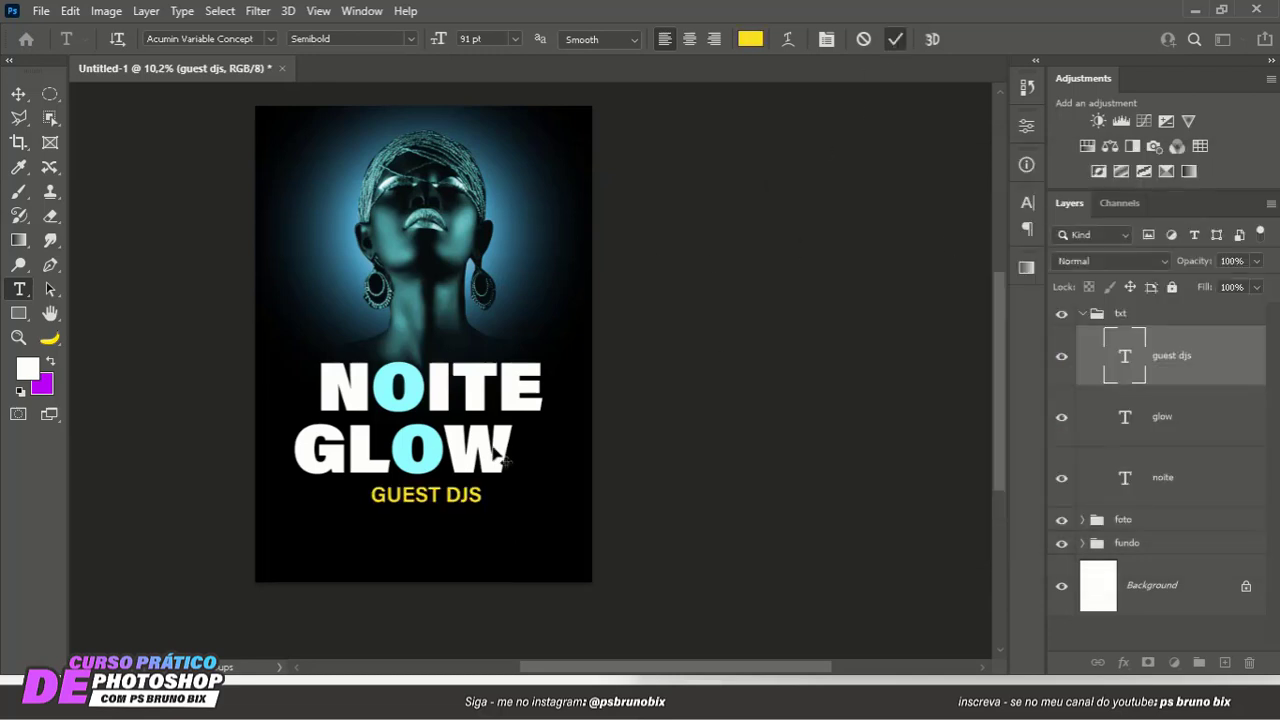
- Duplicate the GUEST DJS text below itself and replace the copy's wording with three DJ names separated by vertical bars
{"action": "key", "text": "v"}
{"action": "scroll", "coordinate": [422, 469], "scroll_direction": "down", "scroll_amount": 1}
{"action": "scroll", "coordinate": [432, 474], "scroll_direction": "up", "scroll_amount": 1}
{"action": "scroll", "coordinate": [435, 475], "scroll_direction": "up", "scroll_amount": 1}
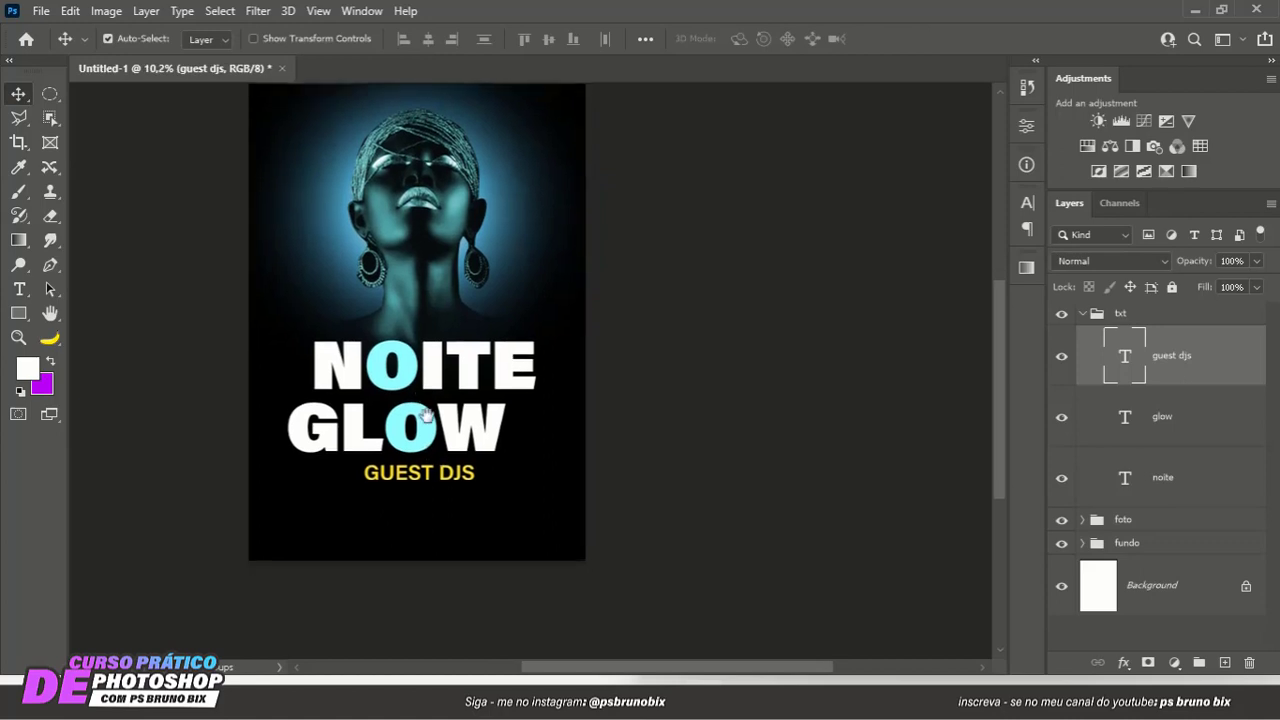
{"action": "scroll", "coordinate": [453, 440], "scroll_direction": "up", "scroll_amount": 2}
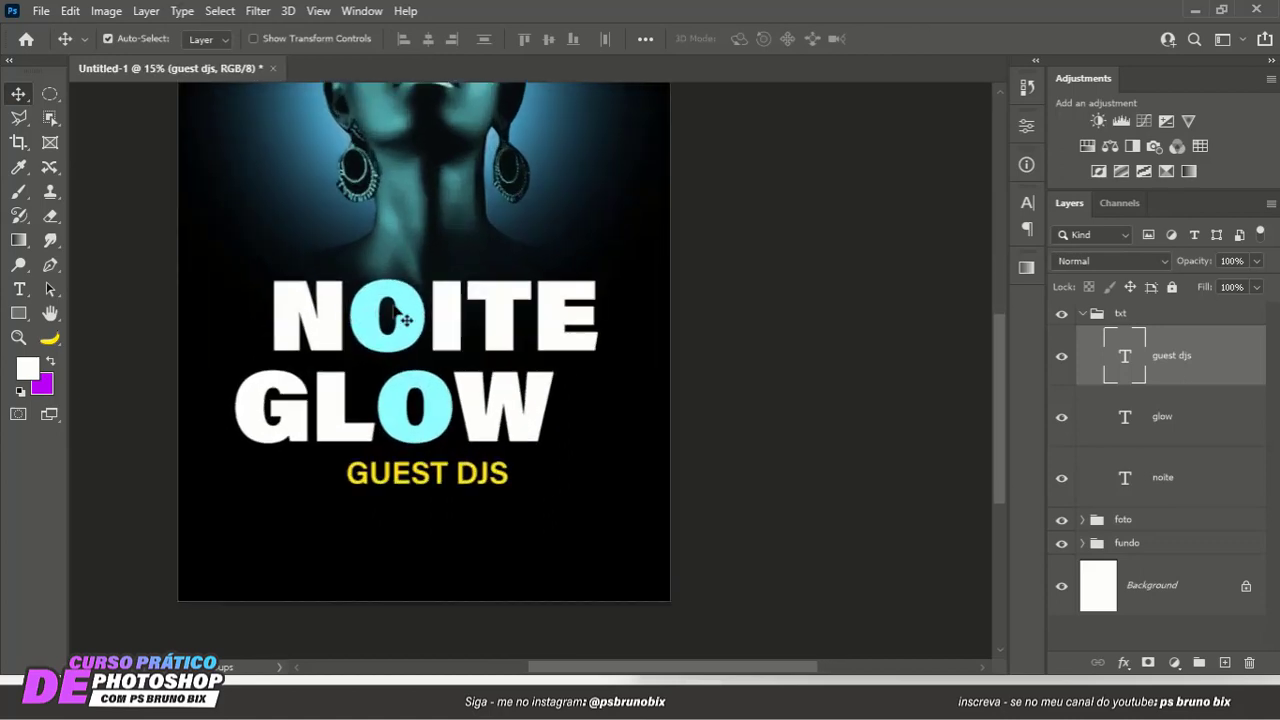
{"action": "scroll", "coordinate": [440, 505], "scroll_direction": "up", "scroll_amount": 2}
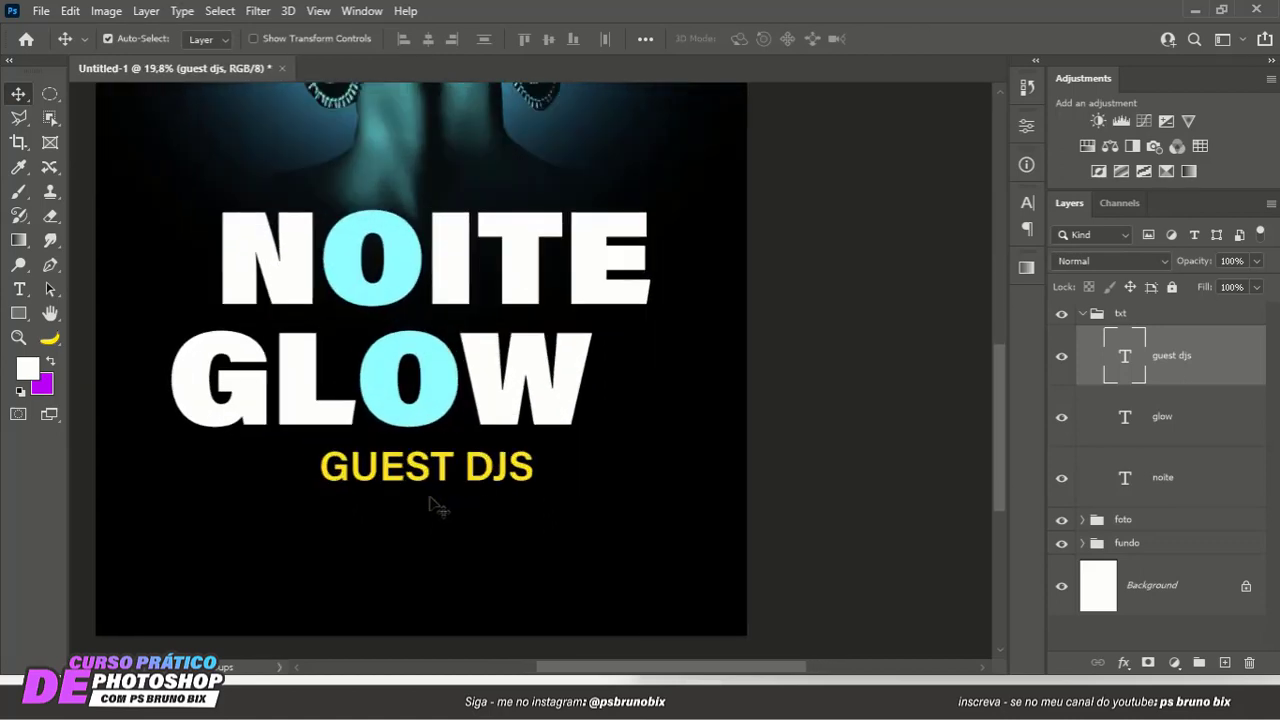
{"action": "left_click_drag", "start_coordinate": [429, 325], "coordinate": [305, 368]}
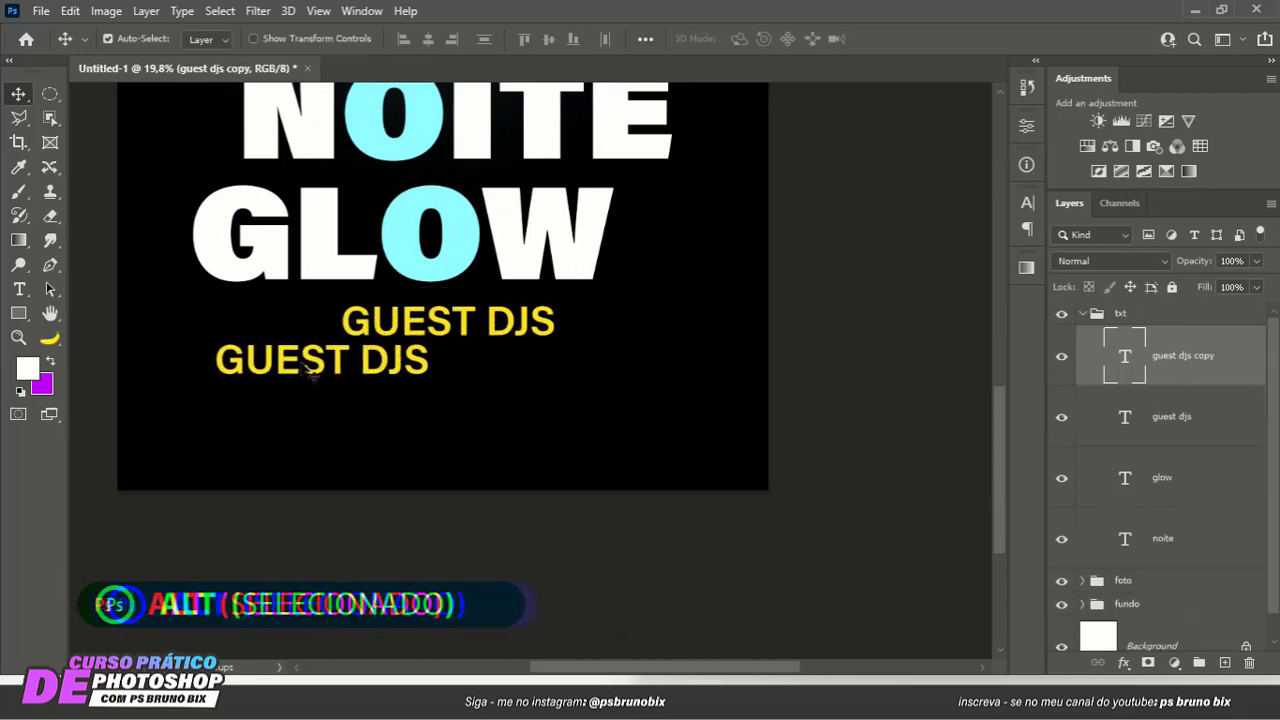
{"action": "double_click", "coordinate": [308, 366]}
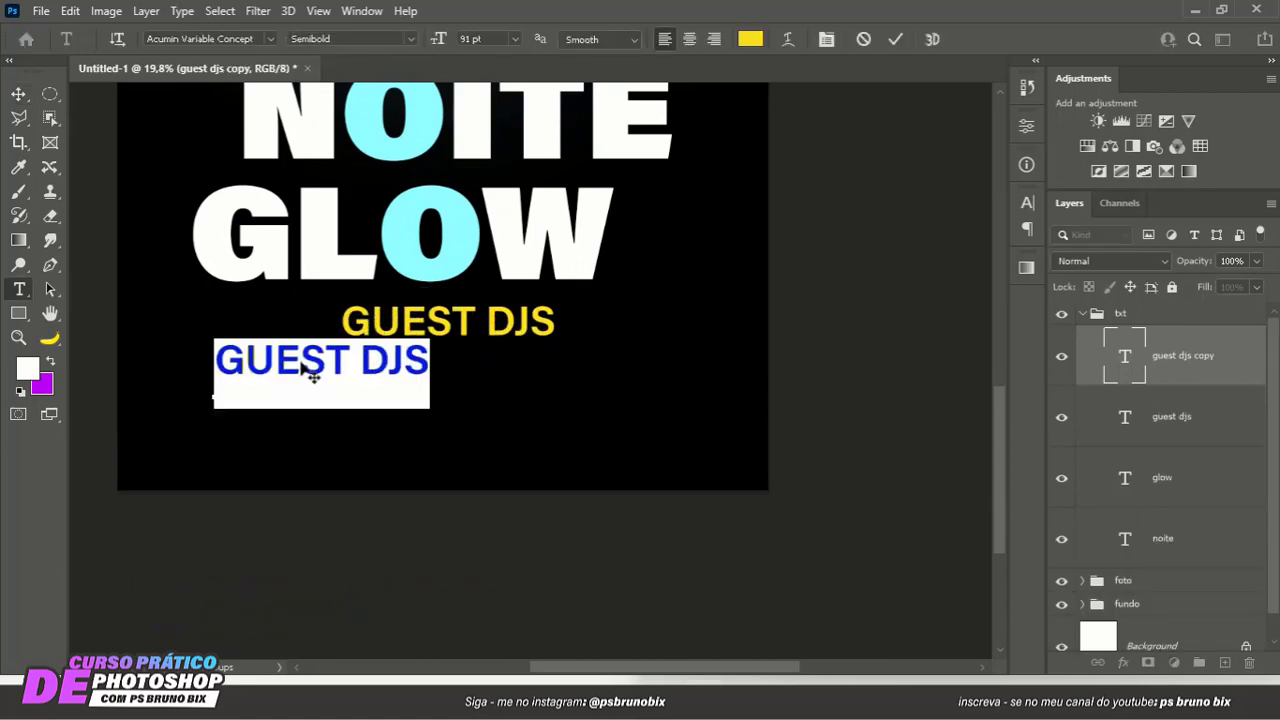
{"action": "type", "text": "CH"}
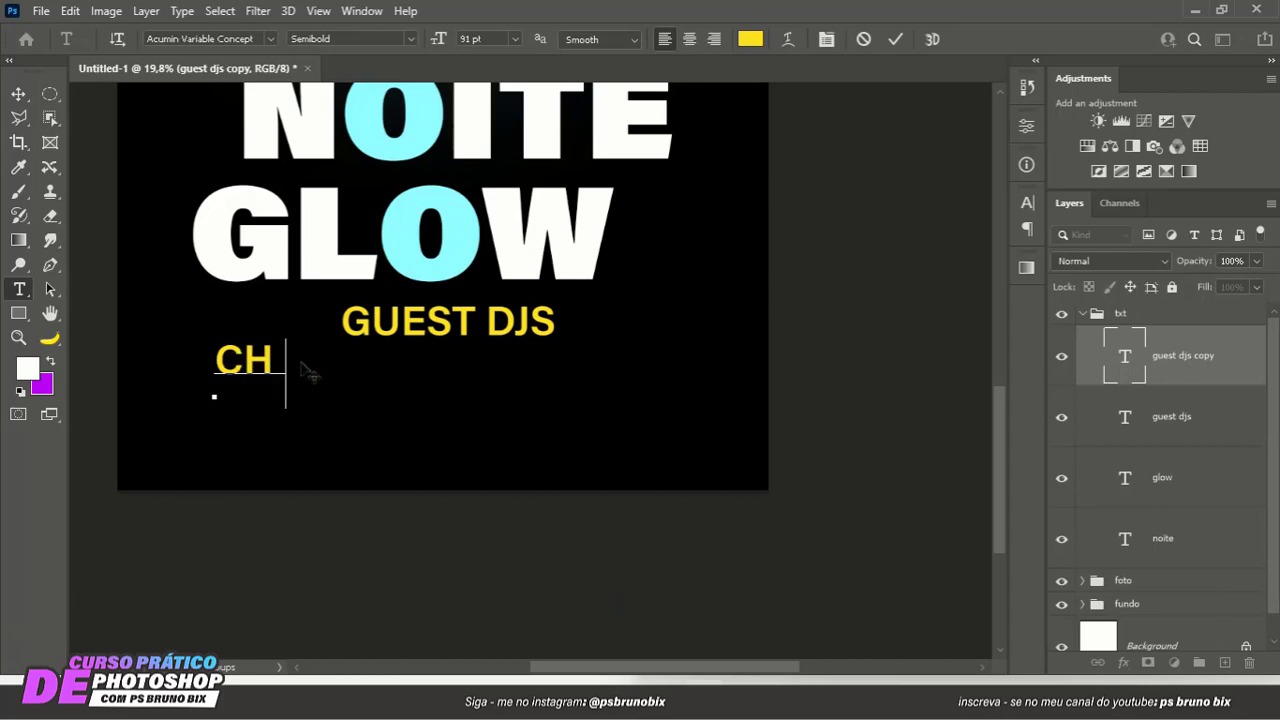
{"action": "type", "text": "ILALA | DJ"}
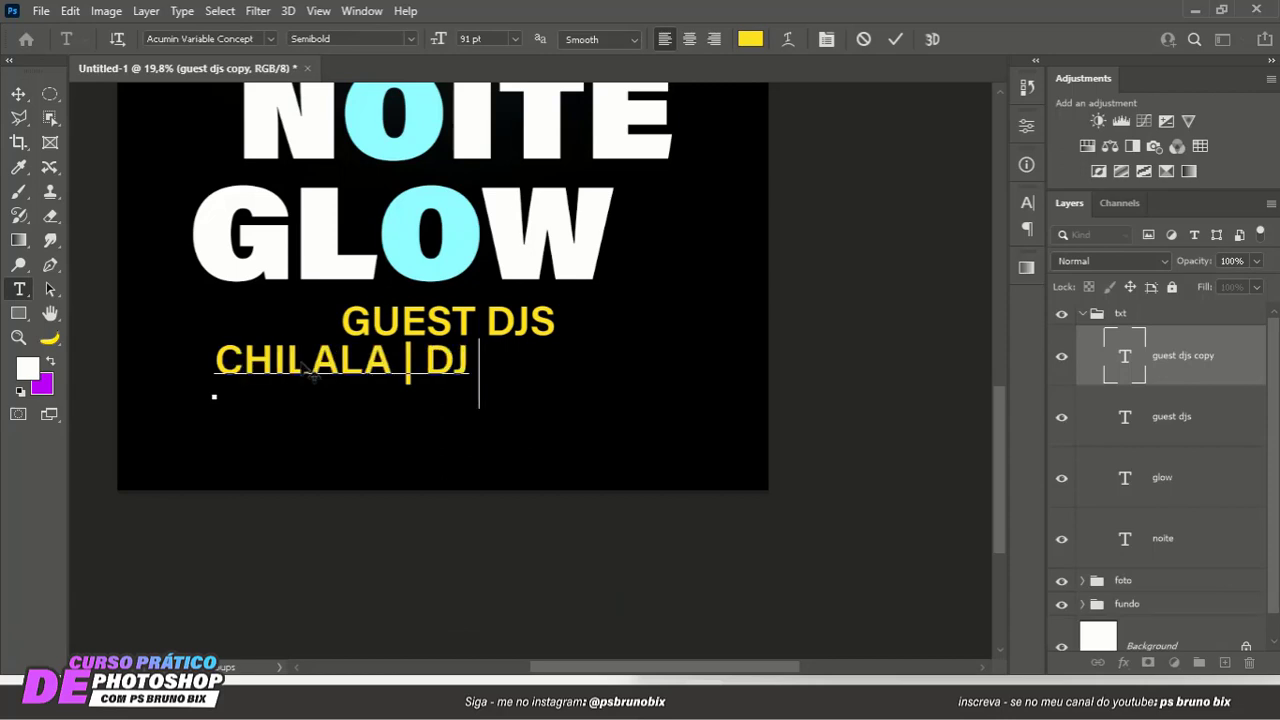
{"action": "type", "text": " FULANO |"}
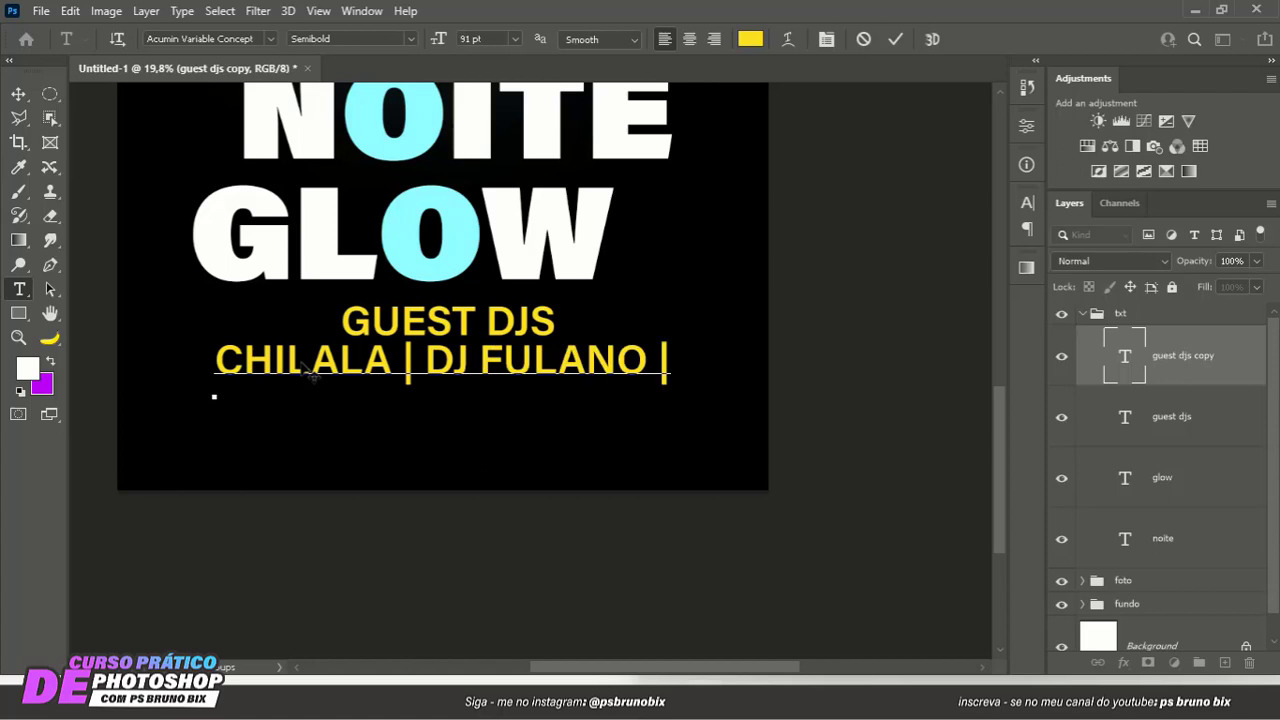
{"action": "type", "text": " MAL"}
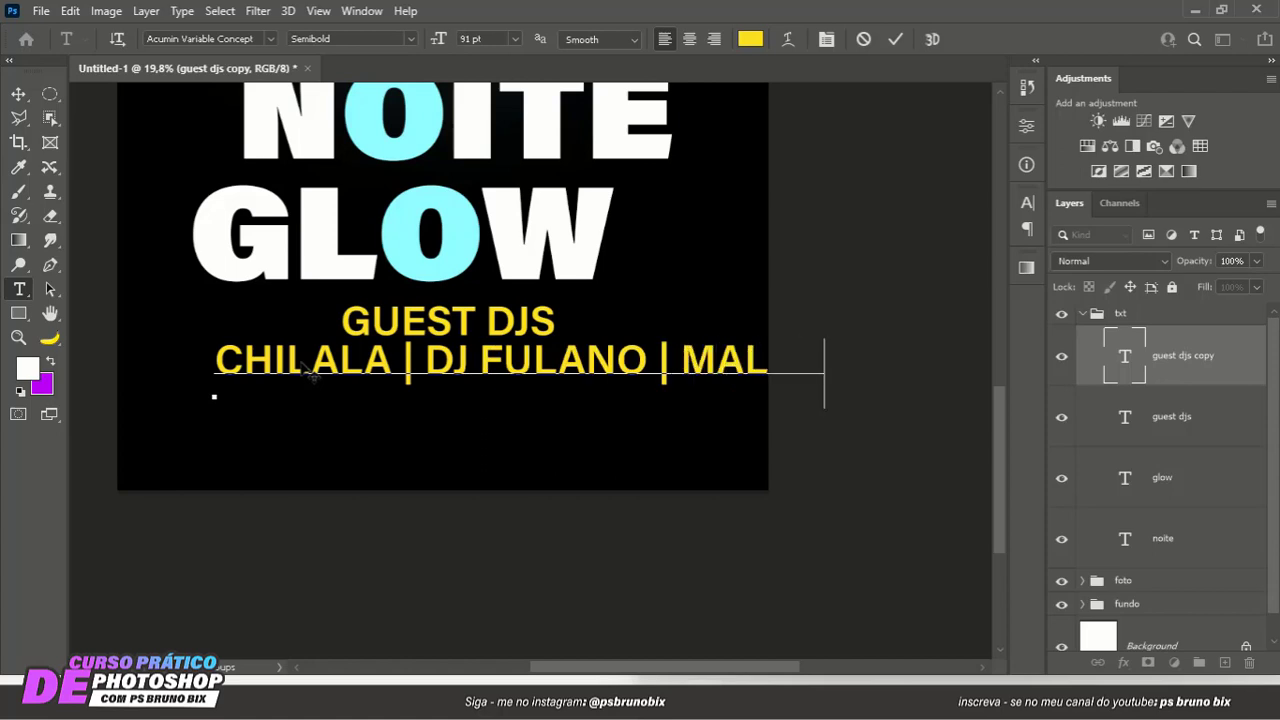
- Reduce the DJ names text to 68 pt and change its color to the white of the GLOW title
{"action": "key", "text": "ctrl+a"}
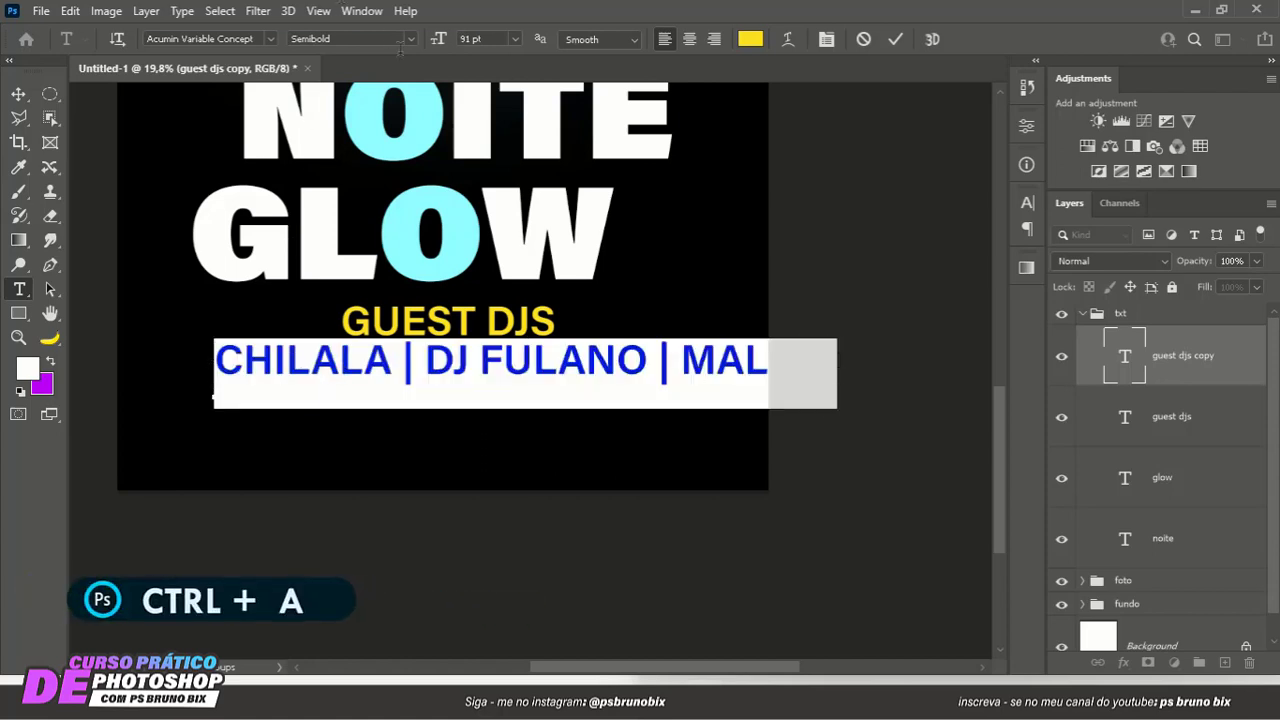
{"action": "mouse_move", "coordinate": [440, 38]}
{"action": "left_mouse_down"}
{"action": "mouse_move", "coordinate": [418, 38]}
{"action": "mouse_move", "coordinate": [440, 38]}
{"action": "left_mouse_up"}
{"action": "left_click", "coordinate": [750, 39]}
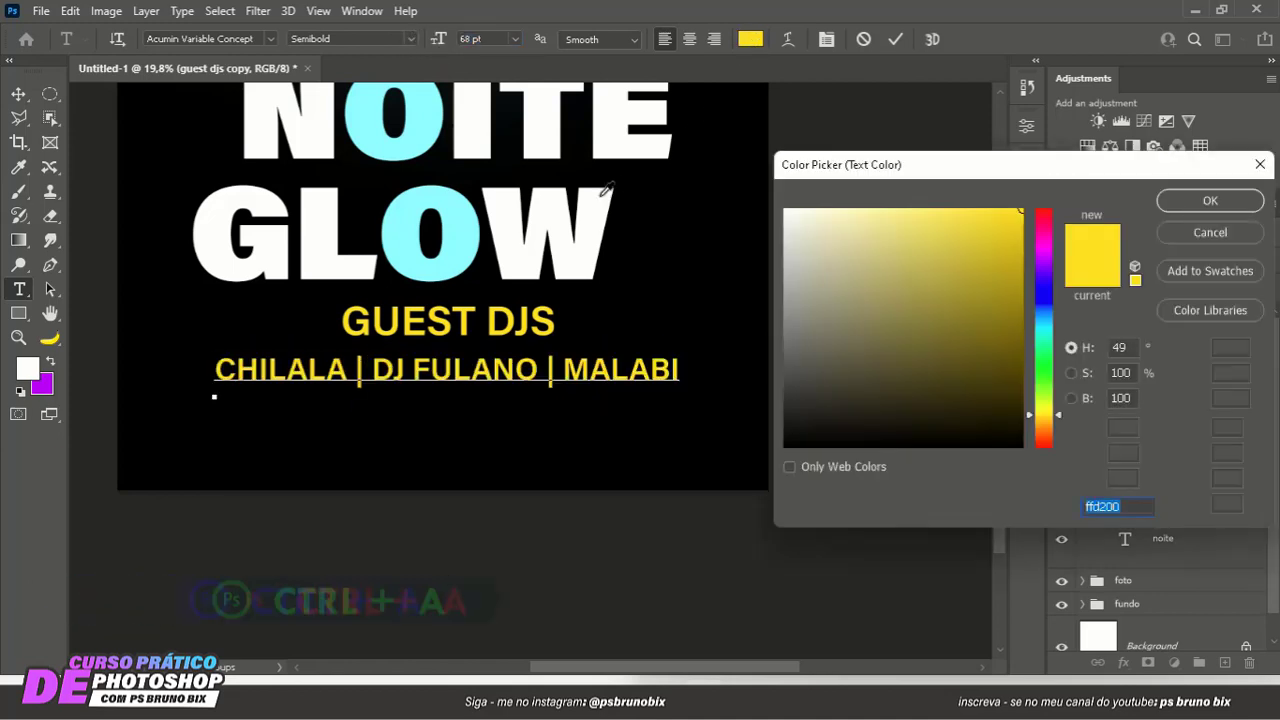
{"action": "left_click", "coordinate": [538, 213]}
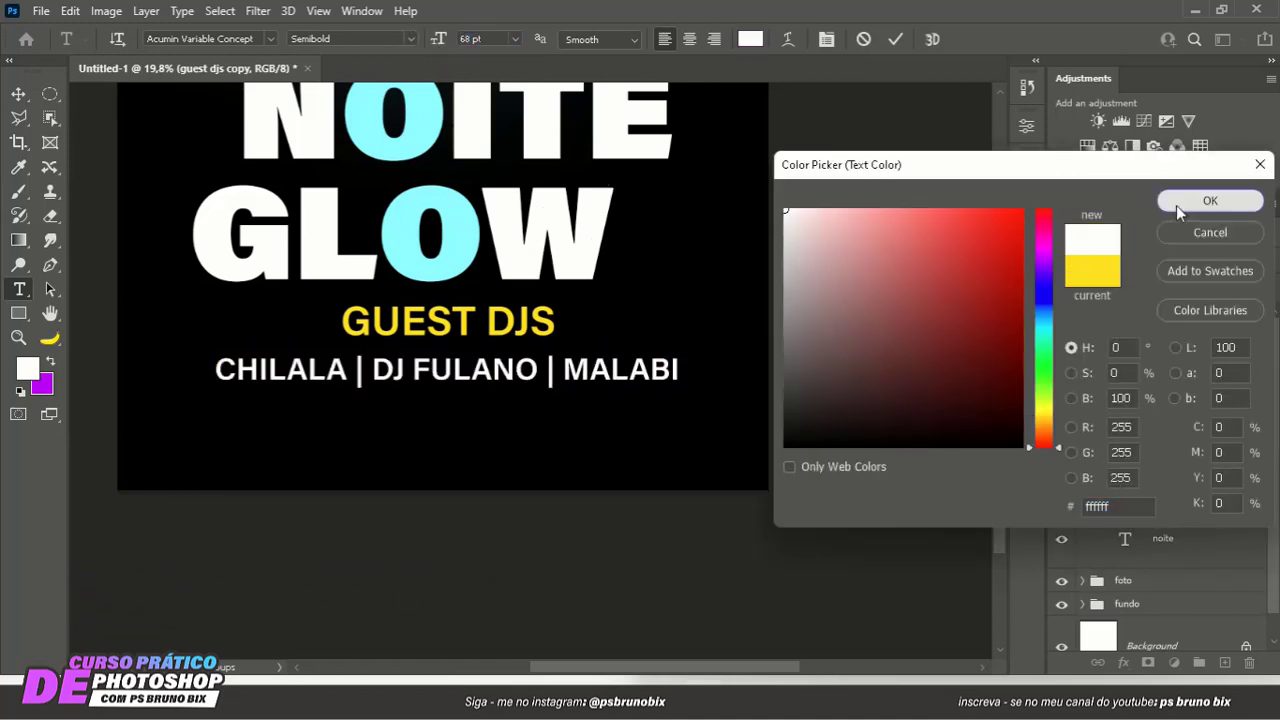
{"action": "left_click", "coordinate": [1176, 204]}
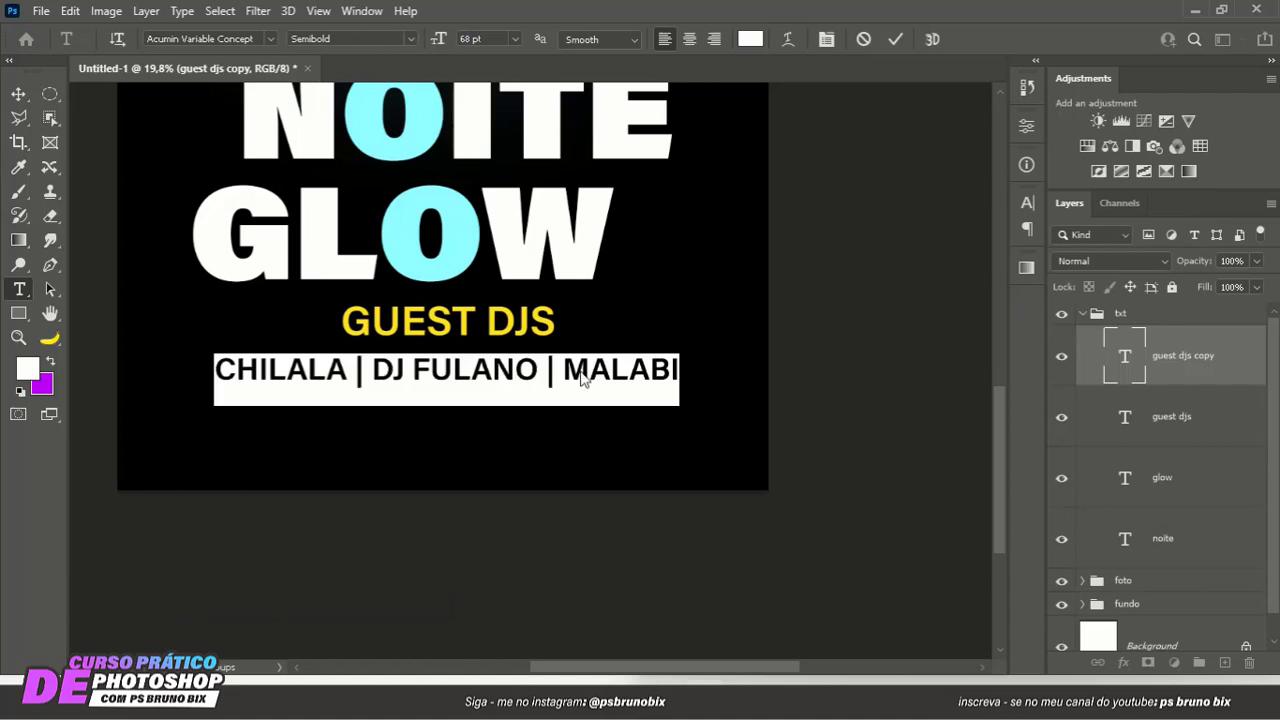
{"action": "left_click", "coordinate": [893, 40]}
- Move the DJ names line slightly up so it sits close beneath GUEST DJS
{"action": "key", "text": "v"}
{"action": "left_click_drag", "start_coordinate": [458, 375], "coordinate": [457, 367]}
{"action": "scroll", "coordinate": [460, 370], "scroll_direction": "down", "scroll_amount": 3}
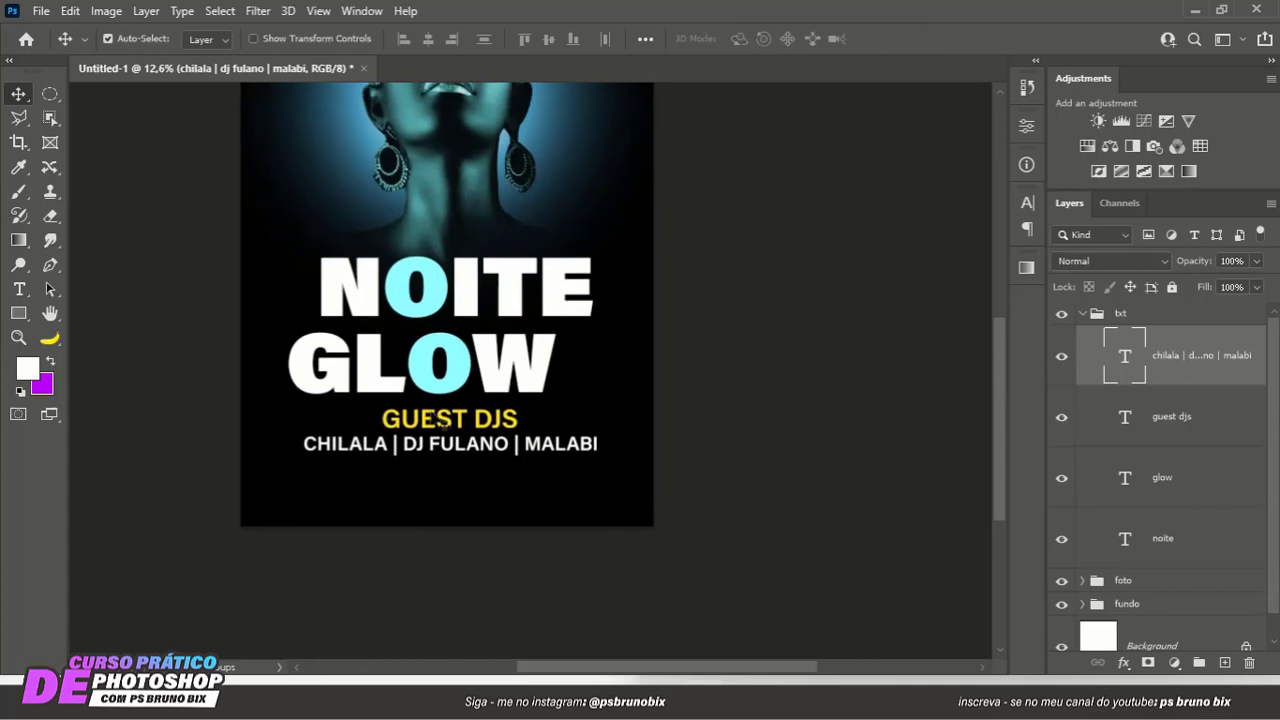
- Draw a white rounded rectangle about 2765 by 311 px over the DJ names and place its layer beneath the names text
{"action": "left_click", "coordinate": [18, 313]}
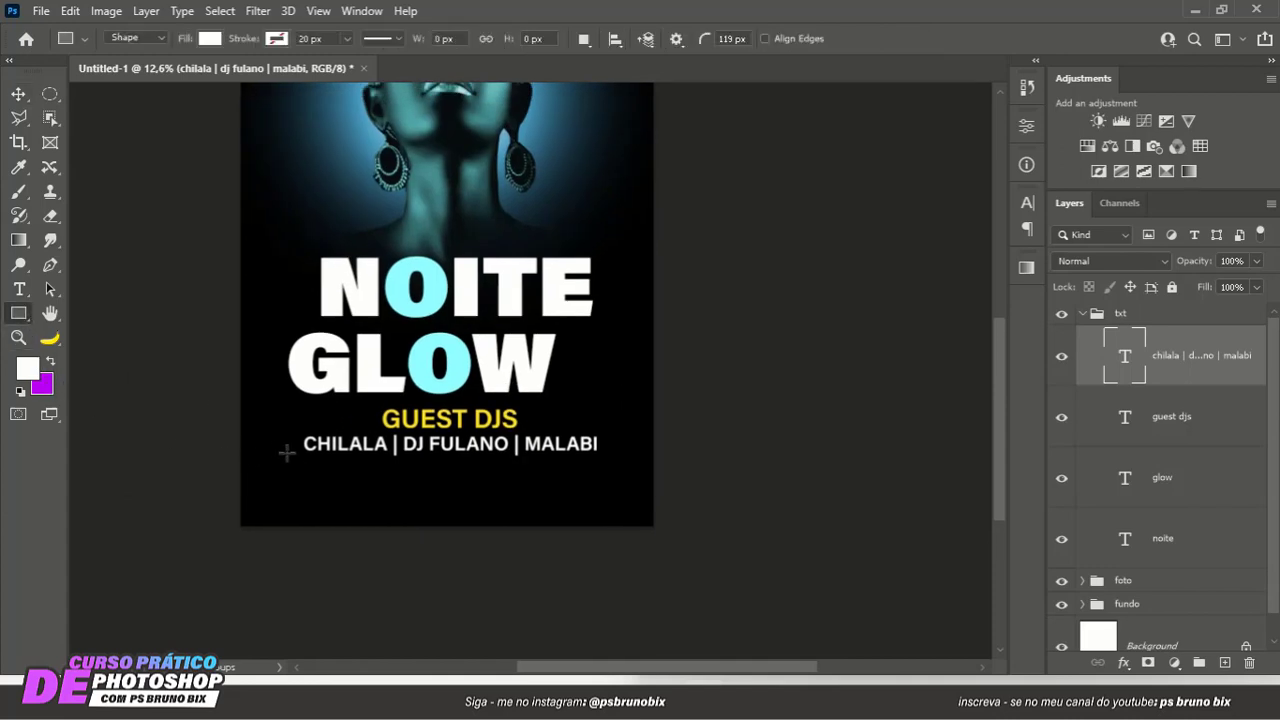
{"action": "left_click_drag", "start_coordinate": [293, 429], "coordinate": [618, 462]}
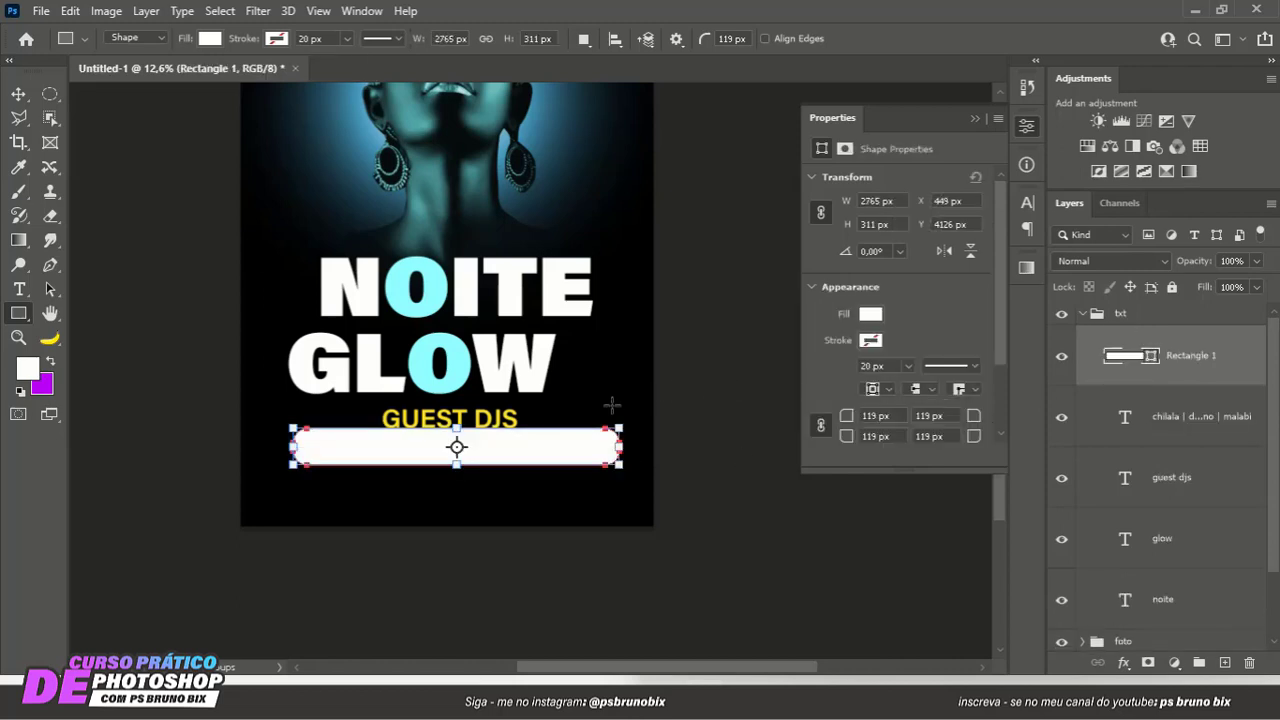
{"action": "left_click", "coordinate": [975, 118]}
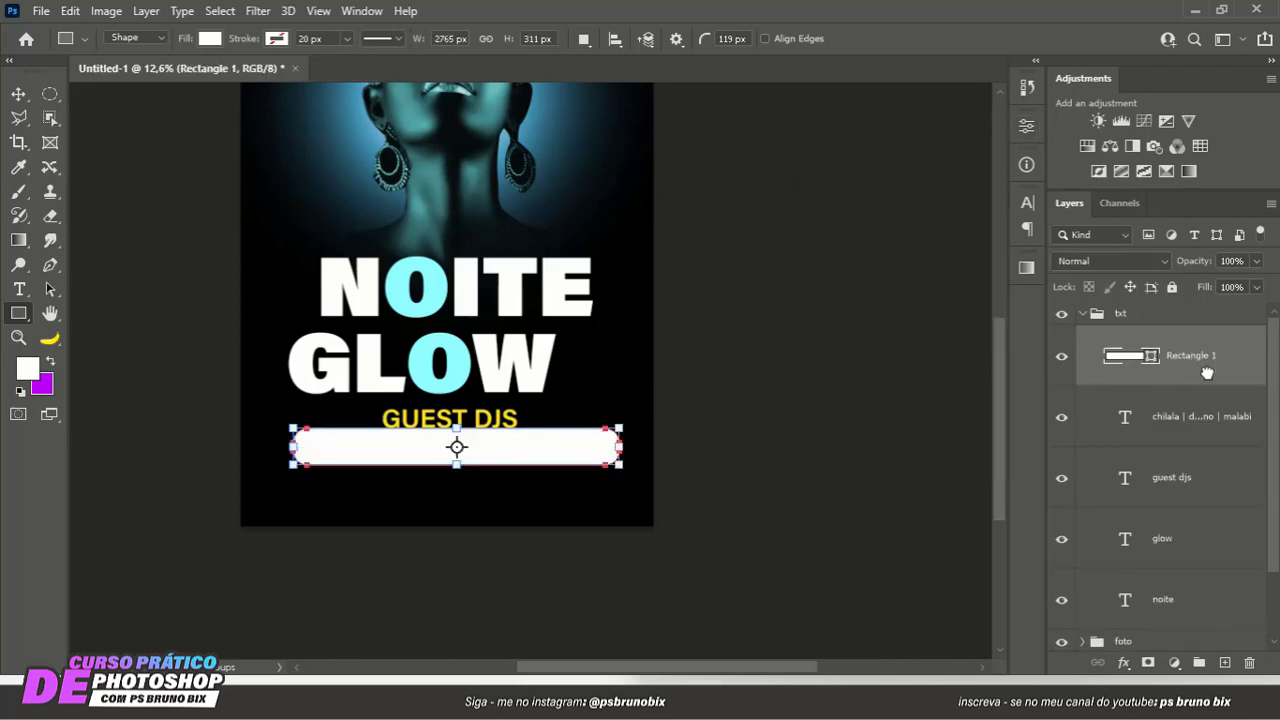
{"action": "left_click_drag", "start_coordinate": [1207, 373], "coordinate": [1200, 448]}
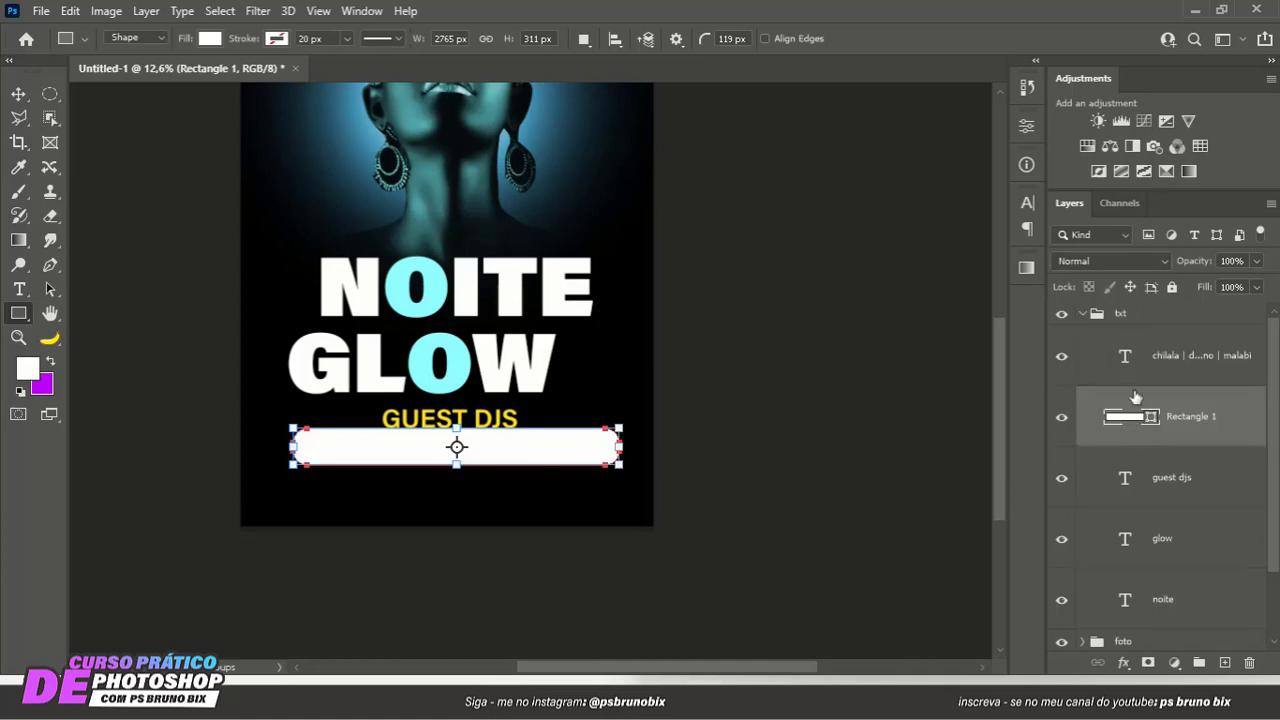
- Change the DJ names text color to black 000000 so it contrasts with the white rounded rectangle
{"action": "double_click", "coordinate": [1125, 356]}
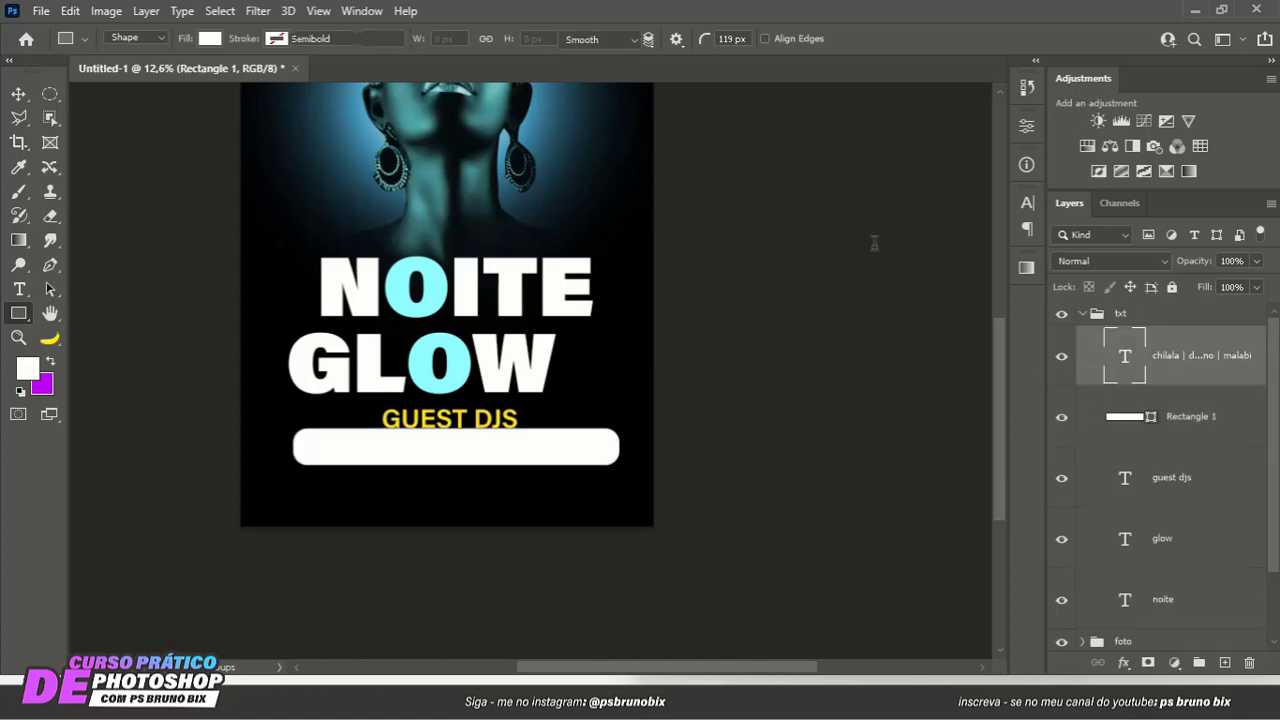
{"action": "left_click", "coordinate": [751, 40]}
{"action": "left_click", "coordinate": [625, 350]}
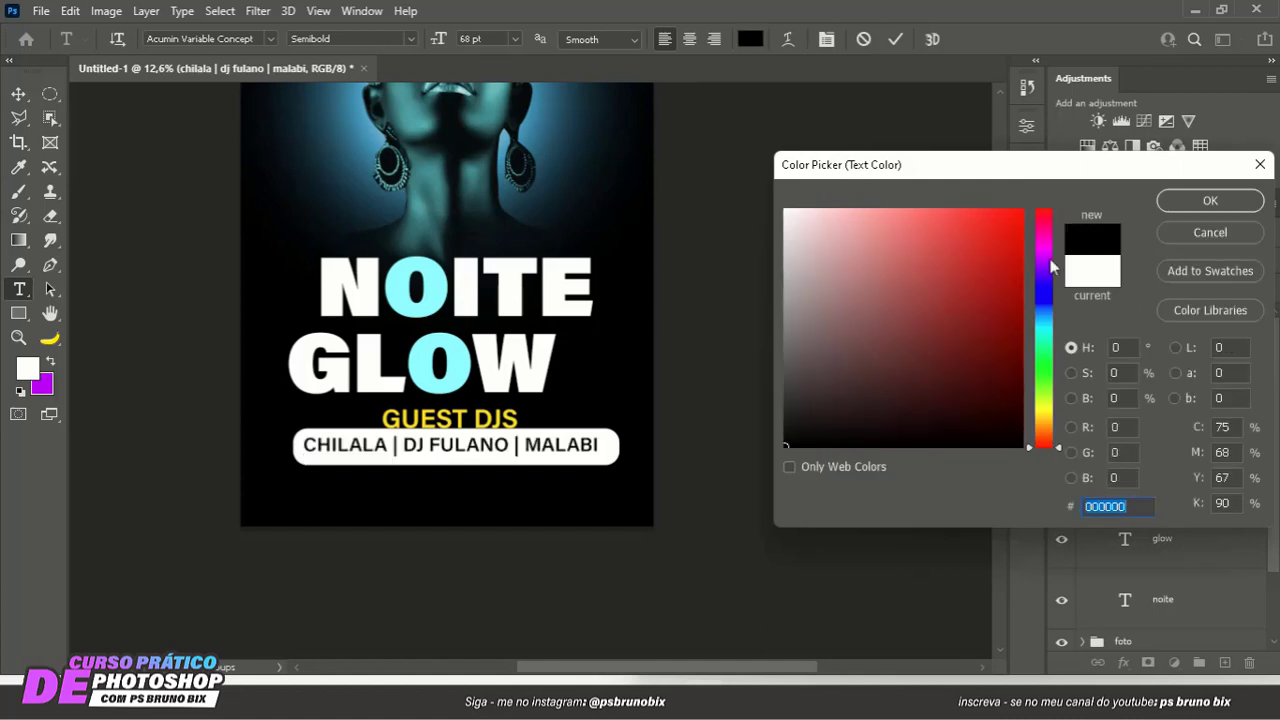
{"action": "left_click", "coordinate": [582, 158]}
{"action": "left_click", "coordinate": [443, 276]}
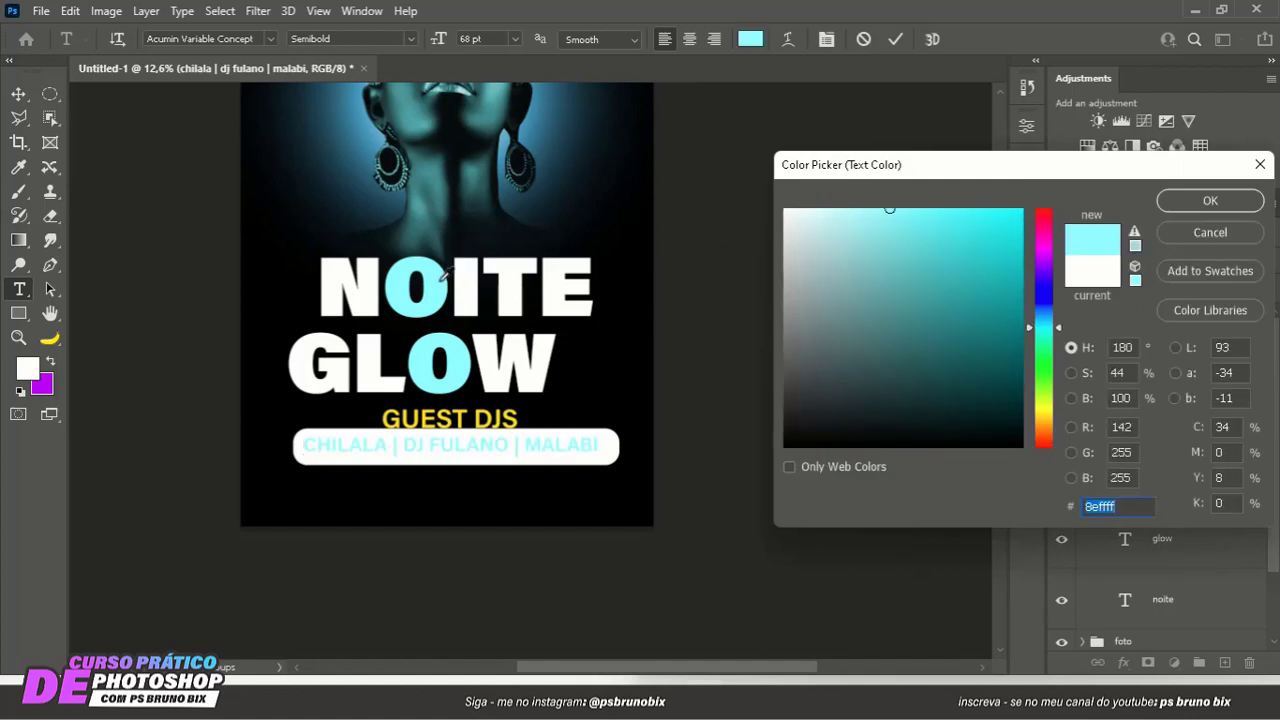
{"action": "left_click", "coordinate": [588, 373]}
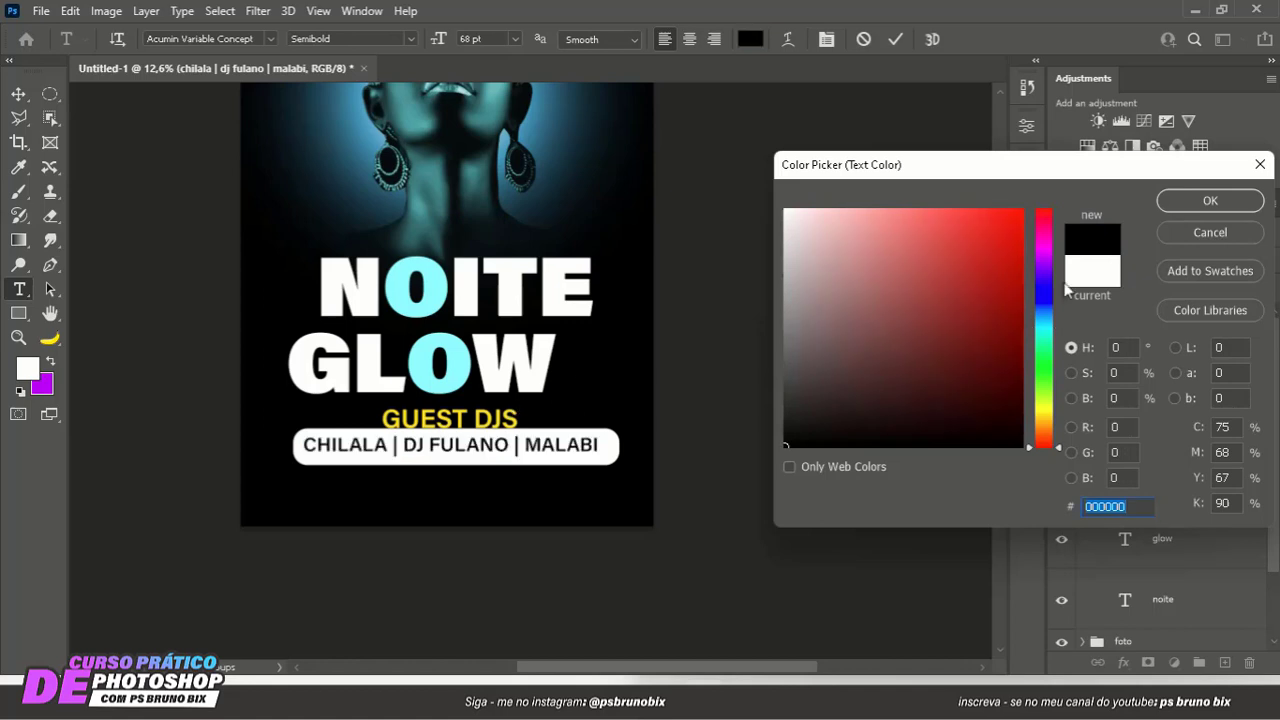
{"action": "left_click", "coordinate": [1188, 203]}
{"action": "left_click", "coordinate": [895, 41]}
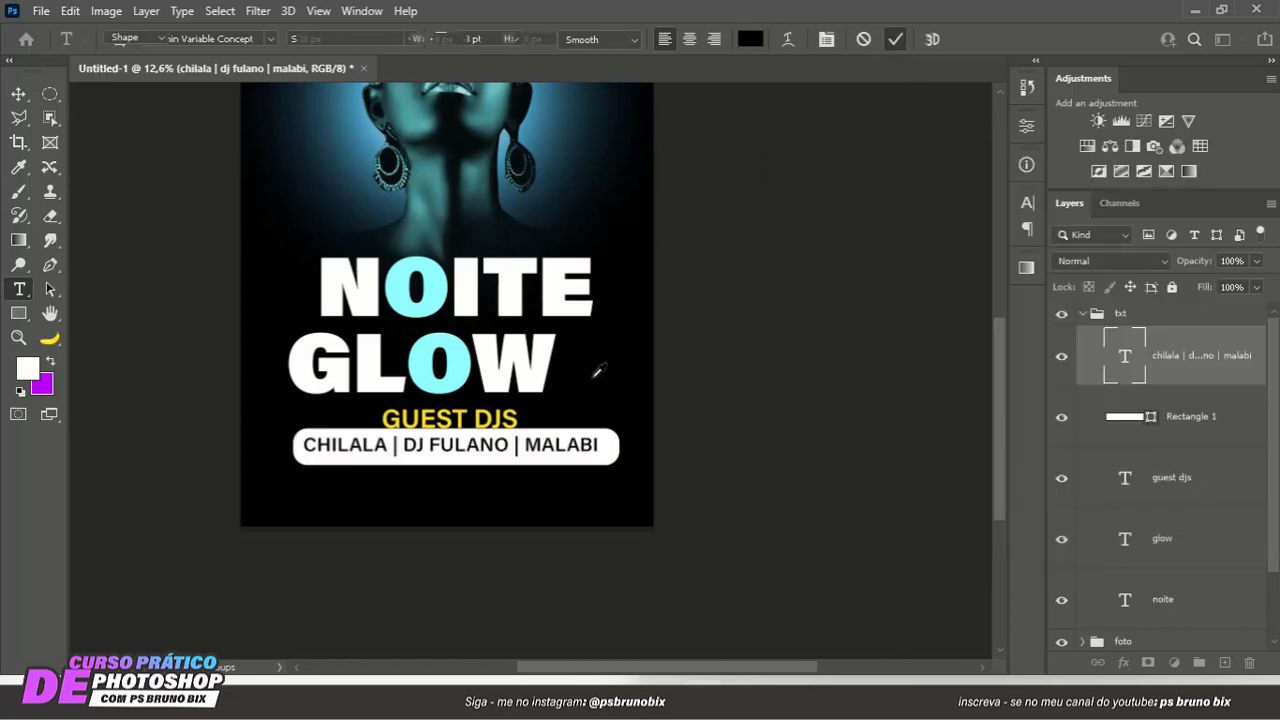
- Move the GUEST DJS text slightly up to sit between GLOW and the white rounded rectangle
{"action": "scroll", "coordinate": [581, 350], "scroll_direction": "down", "scroll_amount": 3}
{"action": "key", "text": "u"}
{"action": "left_click", "coordinate": [18, 93]}
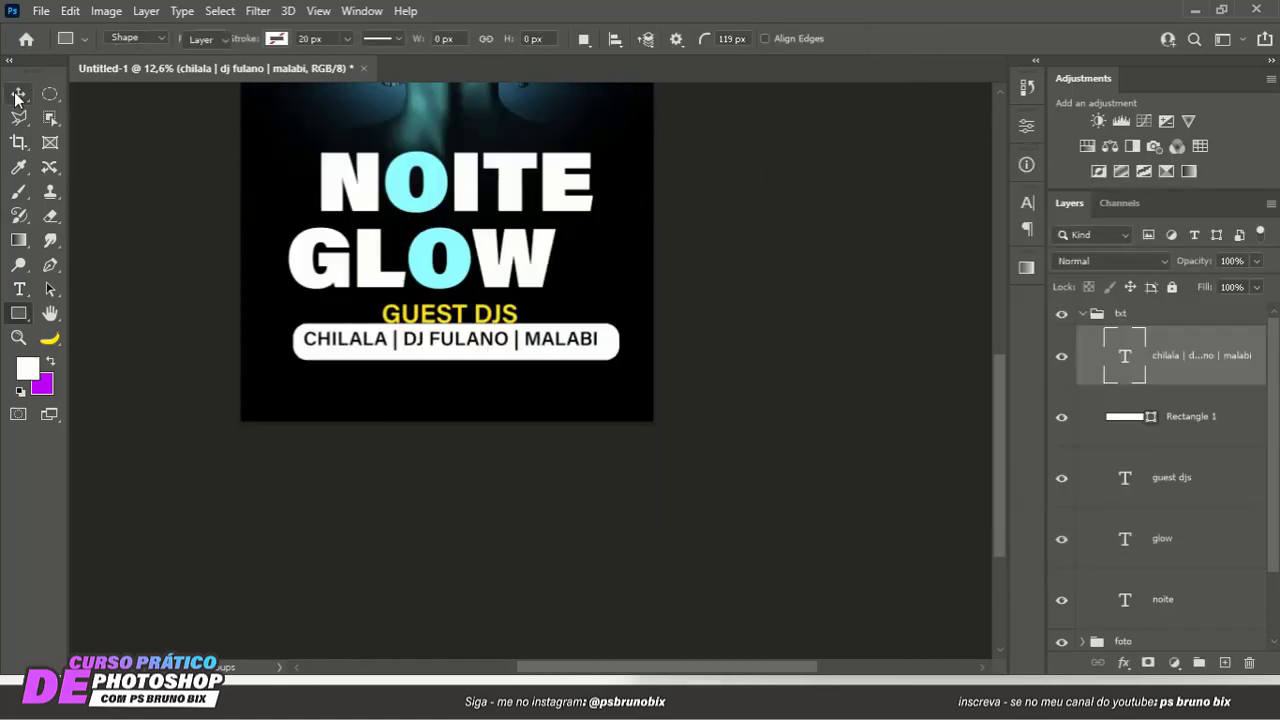
{"action": "scroll", "coordinate": [450, 418], "scroll_direction": "down", "scroll_amount": 4}
{"action": "scroll", "coordinate": [466, 518], "scroll_direction": "up", "scroll_amount": 5}
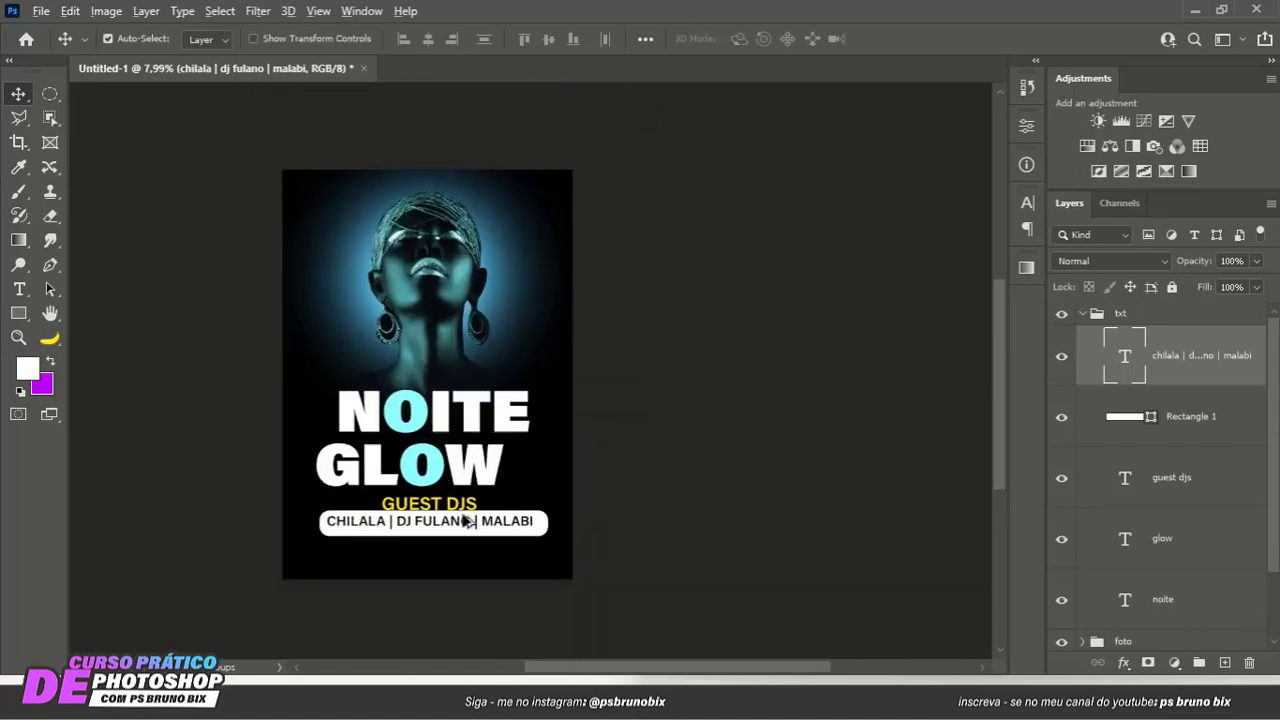
{"action": "scroll", "coordinate": [545, 490], "scroll_direction": "up", "scroll_amount": 2}
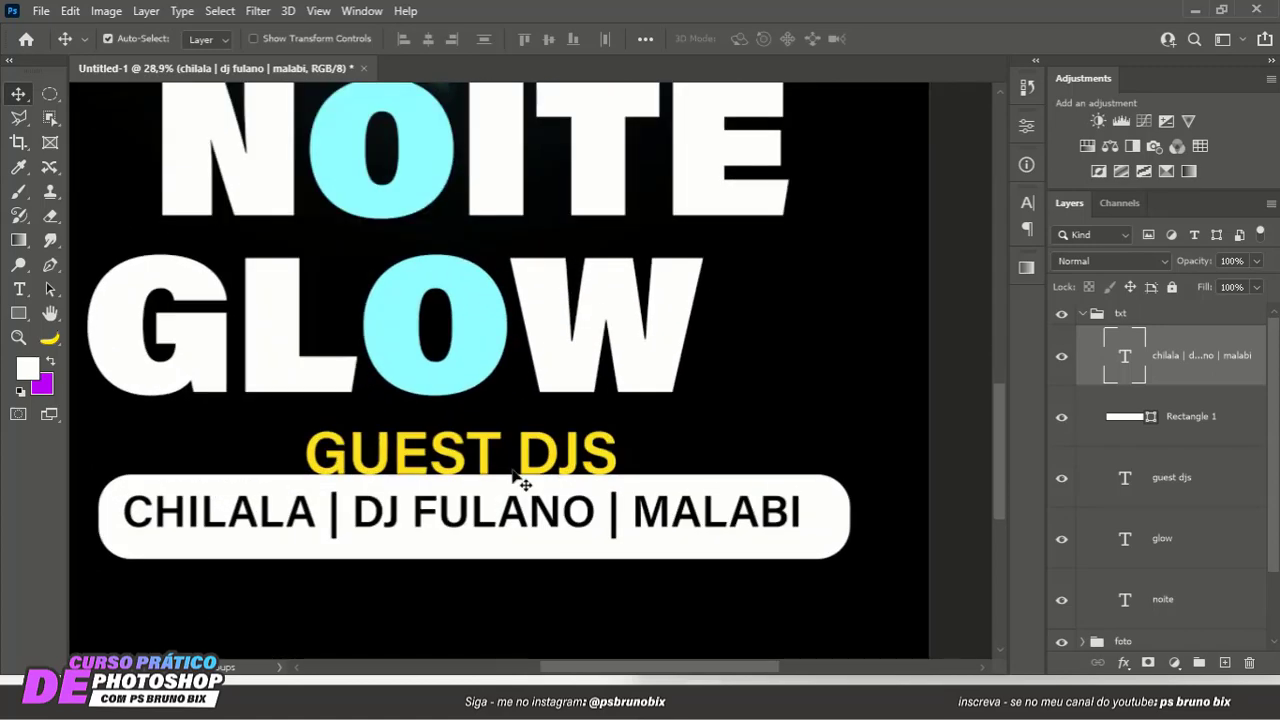
{"action": "left_click", "coordinate": [510, 438]}
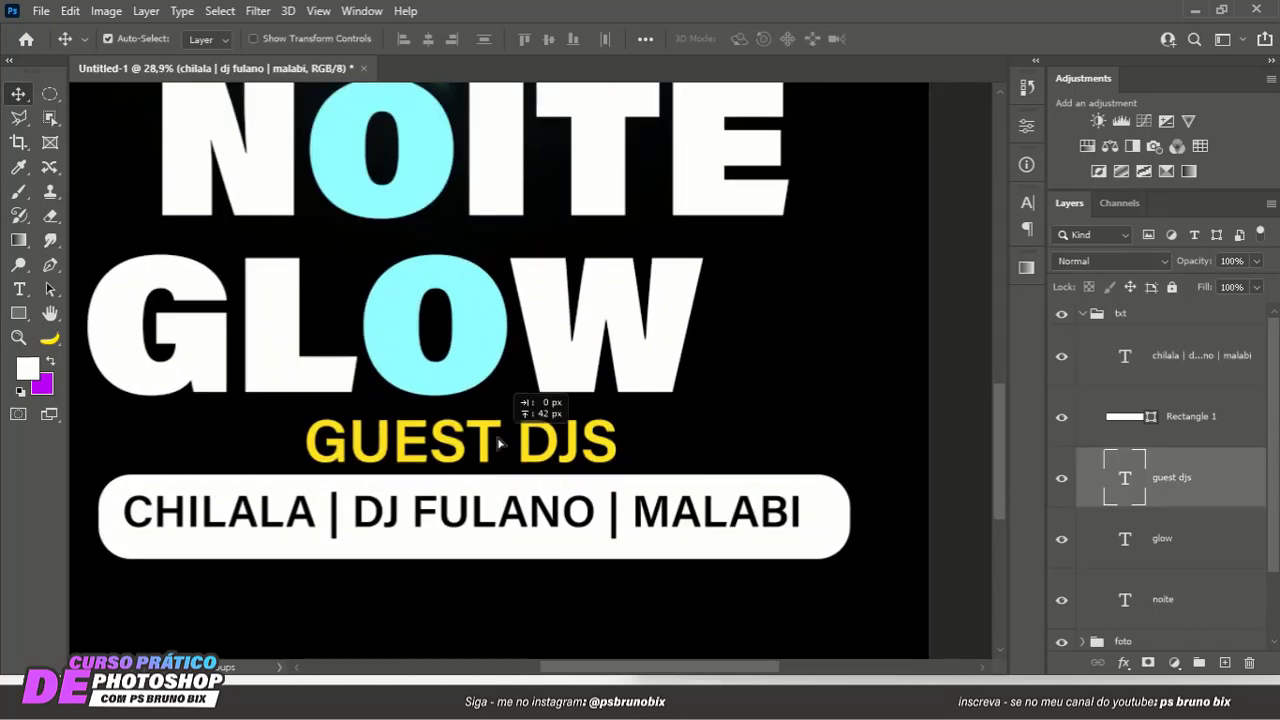
- Select the DJ names text and the white rounded rectangle together and scale both proportionally about their center to 62.72%
{"action": "left_click", "coordinate": [692, 528]}
{"action": "left_click", "coordinate": [1190, 417], "text": "ctrl"}
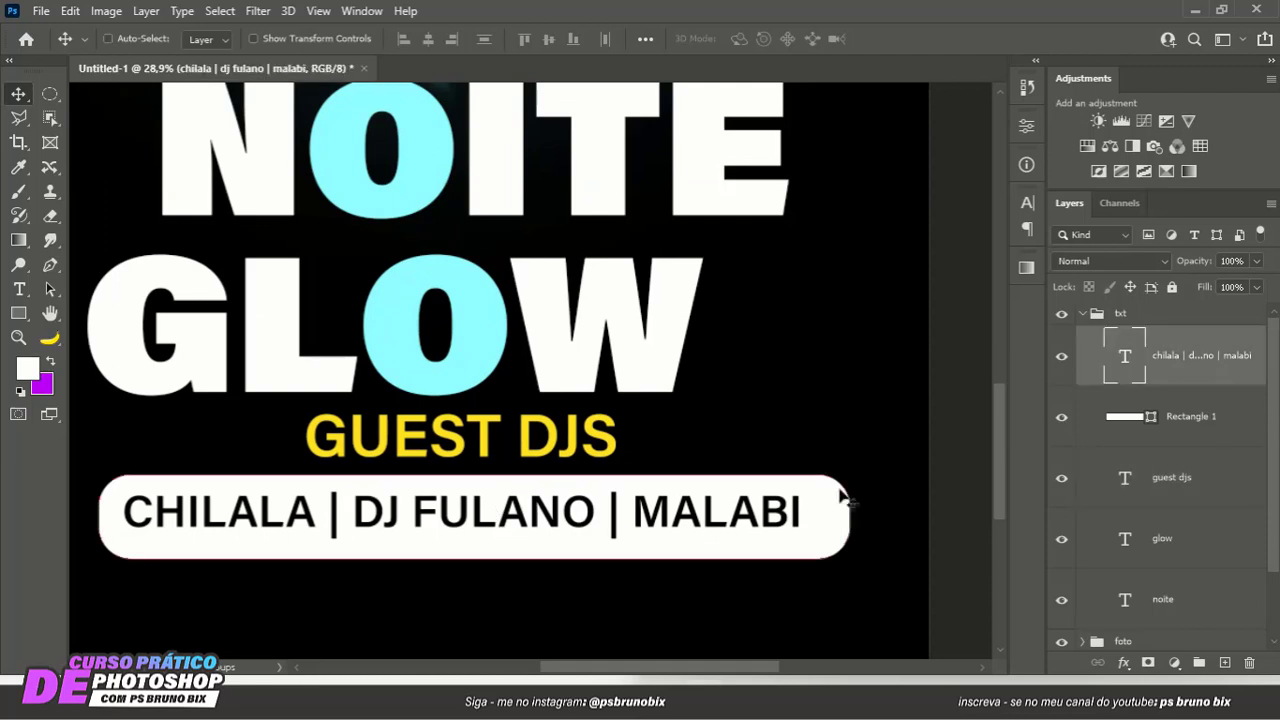
{"action": "key", "text": "ctrl+t"}
{"action": "left_click_drag", "start_coordinate": [848, 474], "coordinate": [688, 497]}
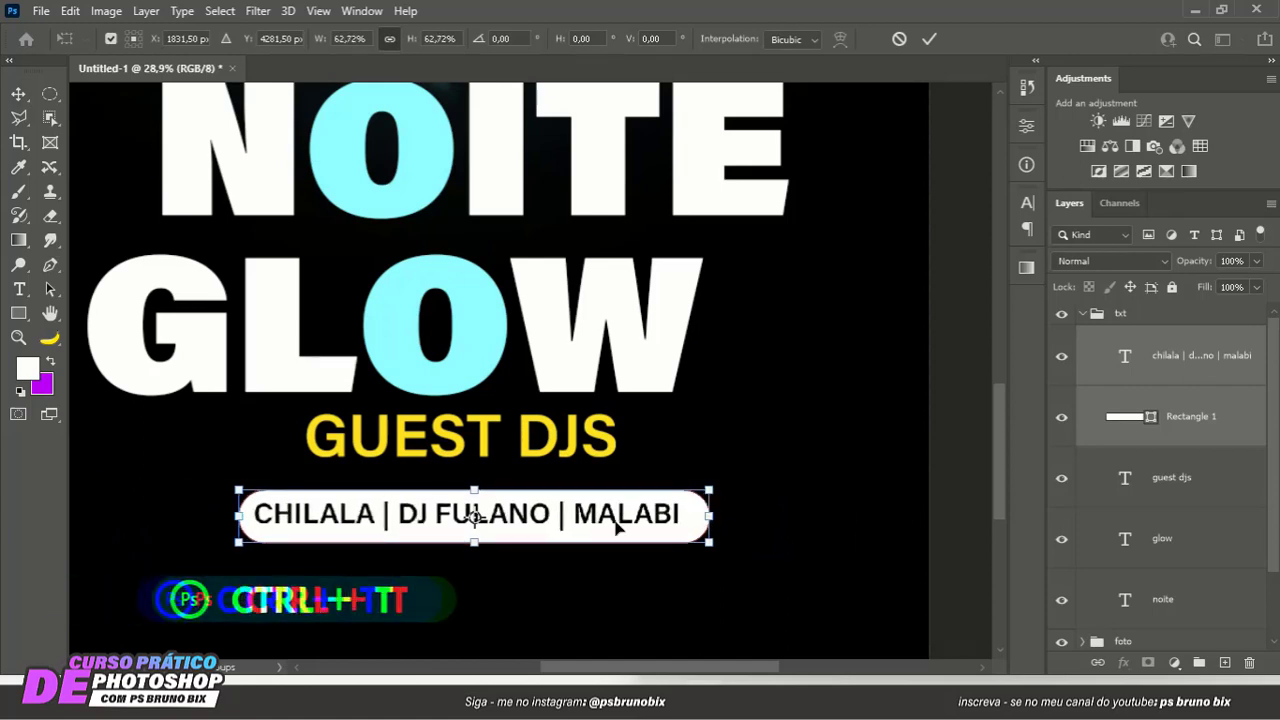
{"action": "key", "text": "Return"}
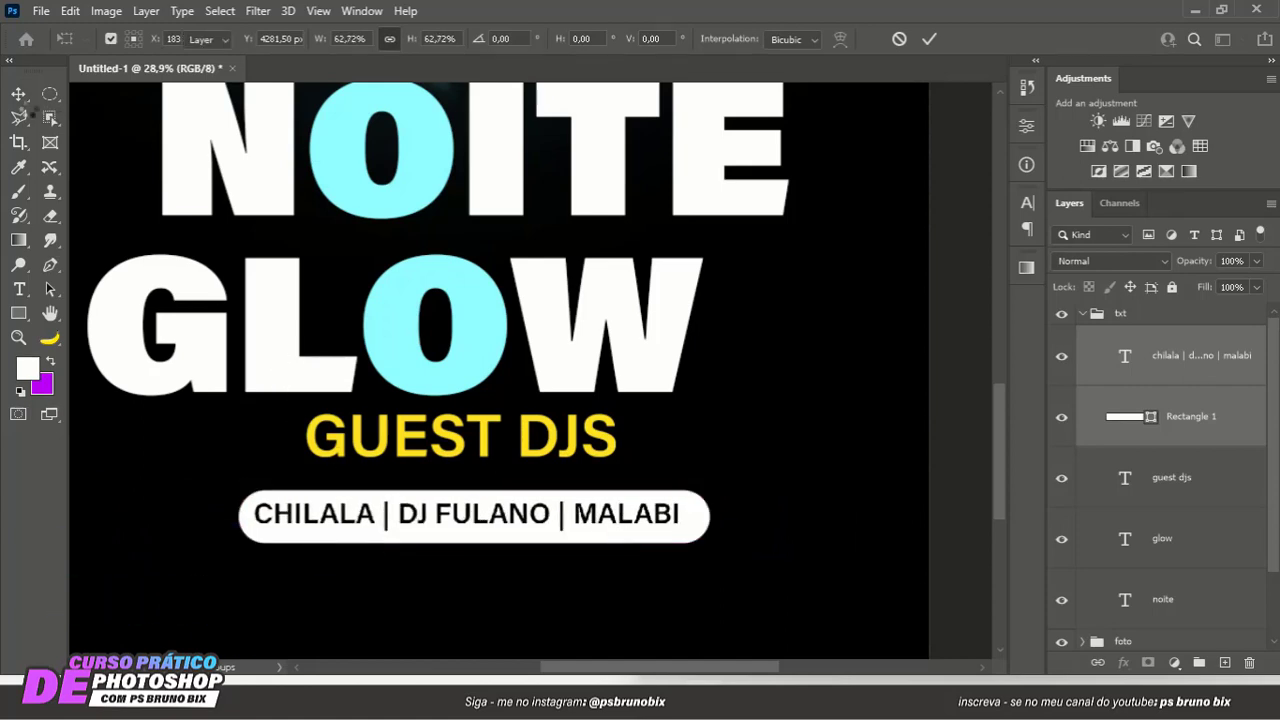
- Move the DJ names text and its white rounded rectangle together slightly up beneath the GUEST DJS line
{"action": "left_click", "coordinate": [16, 100]}
{"action": "left_click_drag", "start_coordinate": [415, 497], "coordinate": [413, 487]}
{"action": "scroll", "coordinate": [688, 515], "scroll_direction": "down", "scroll_amount": 5}
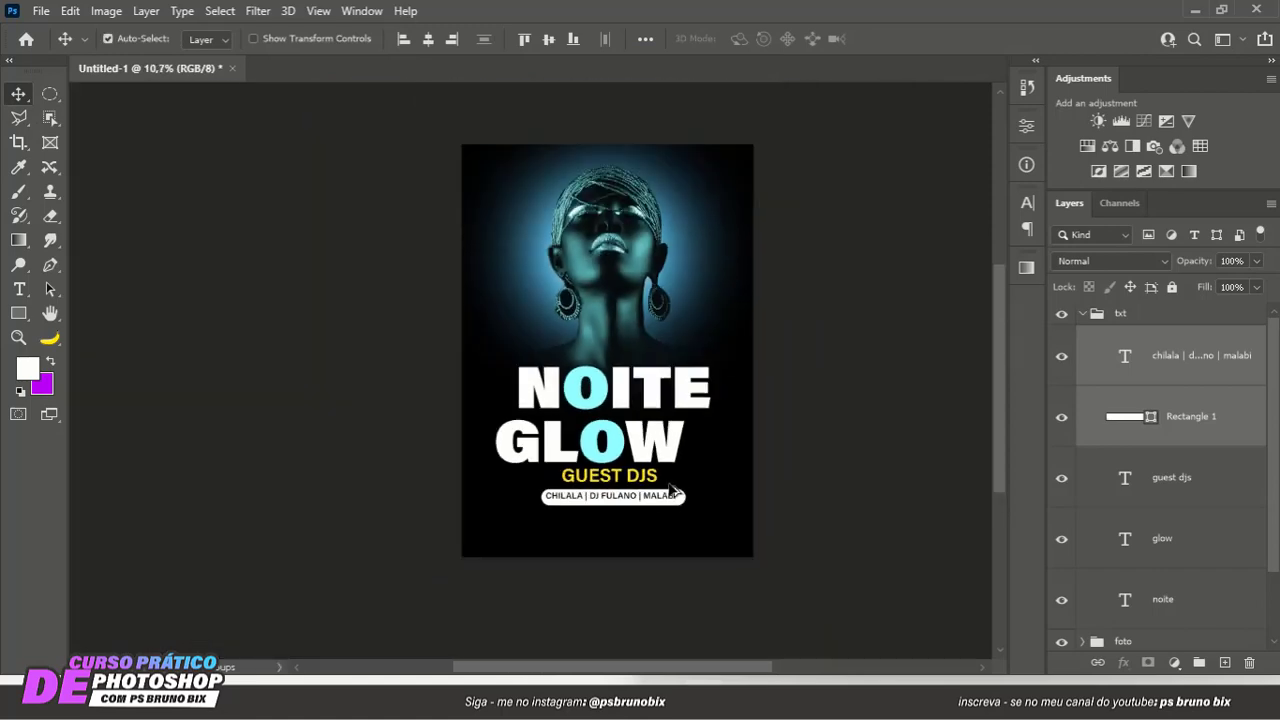
{"action": "scroll", "coordinate": [625, 543], "scroll_direction": "up", "scroll_amount": 3}
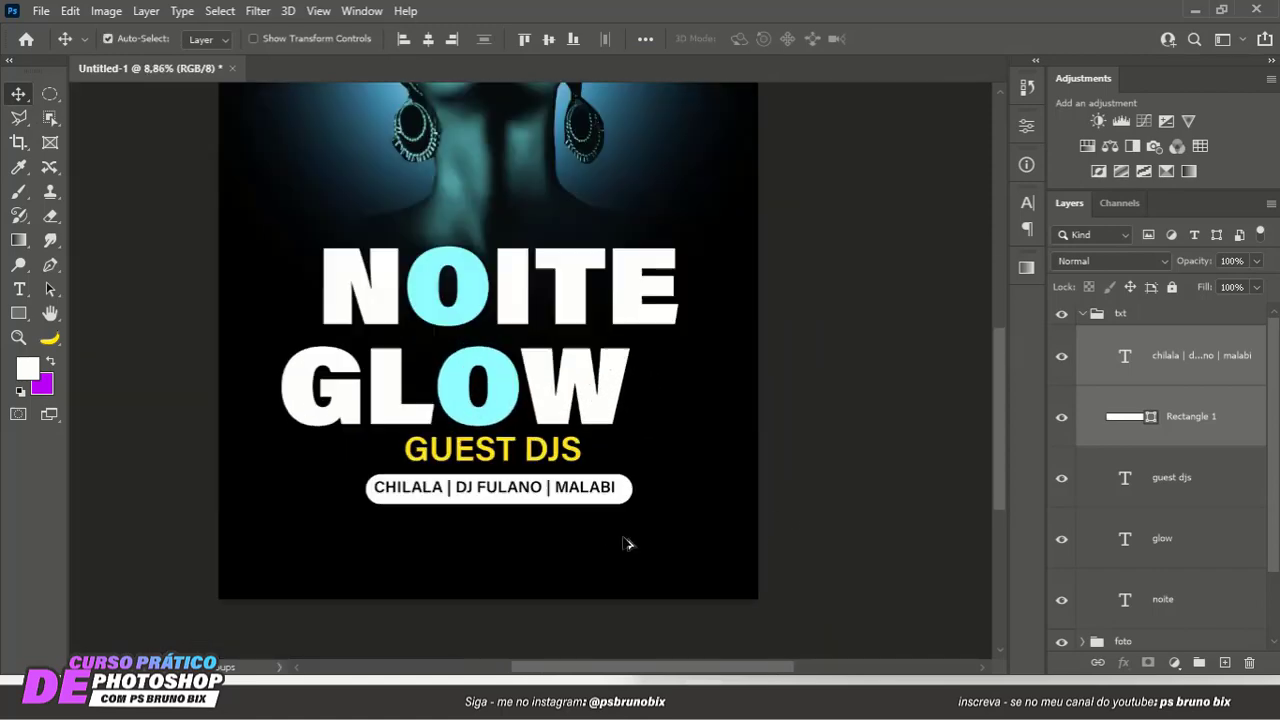
- Widen only the white rounded rectangle behind the DJ names evenly about its center to about 1885 px
{"action": "left_click", "coordinate": [737, 492]}
{"action": "left_click", "coordinate": [487, 495]}
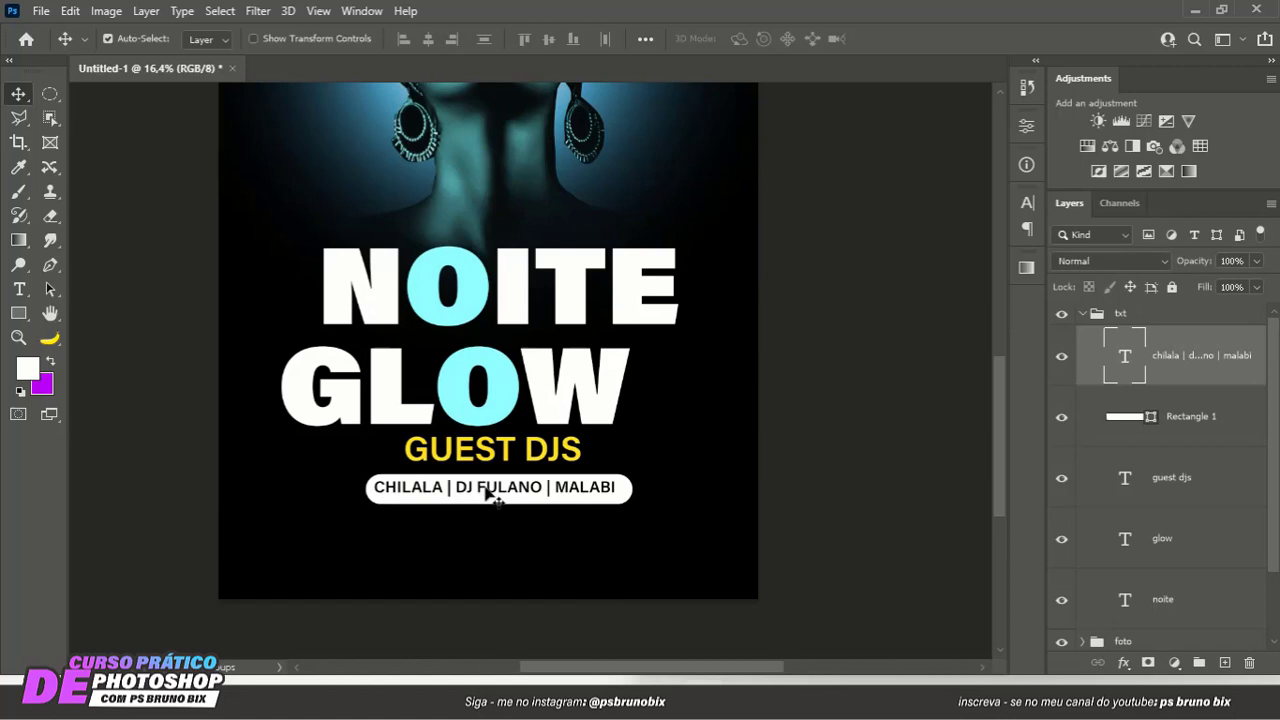
{"action": "scroll", "coordinate": [489, 492], "scroll_direction": "up", "scroll_amount": 1}
{"action": "left_click", "coordinate": [657, 517]}
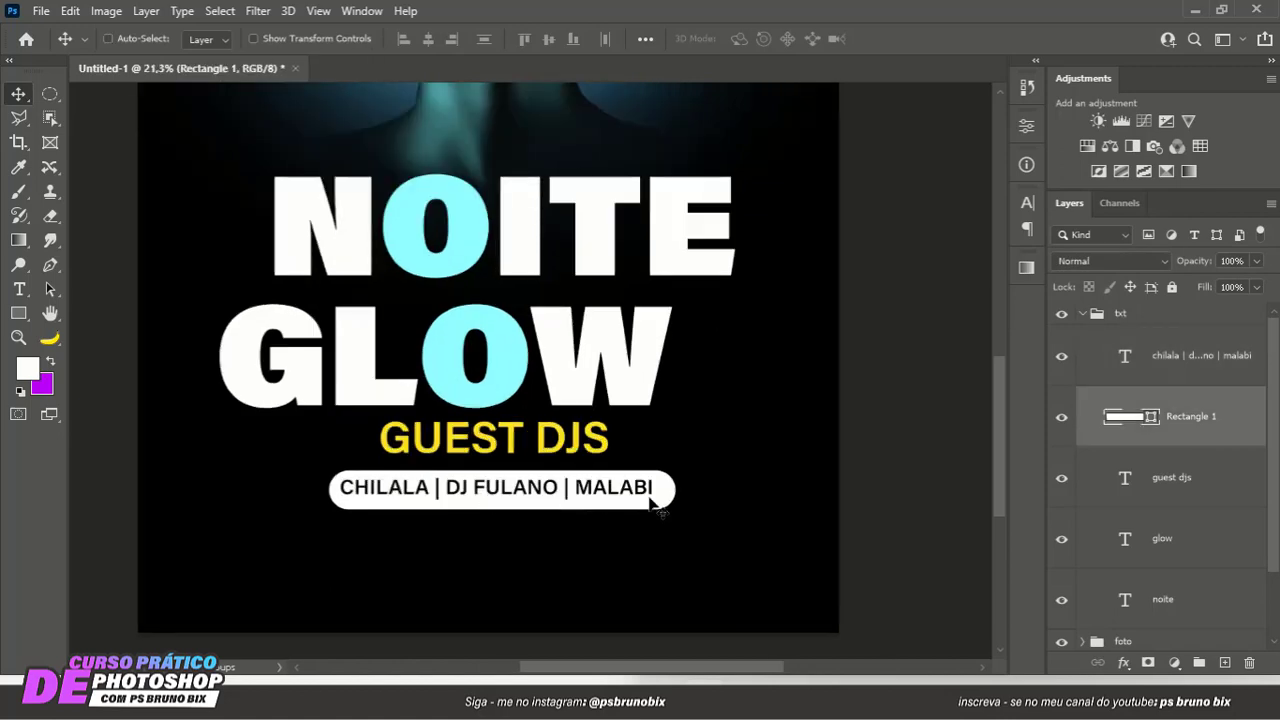
{"action": "key", "text": "ctrl+t"}
{"action": "left_click_drag", "start_coordinate": [675, 488], "coordinate": [688, 487]}
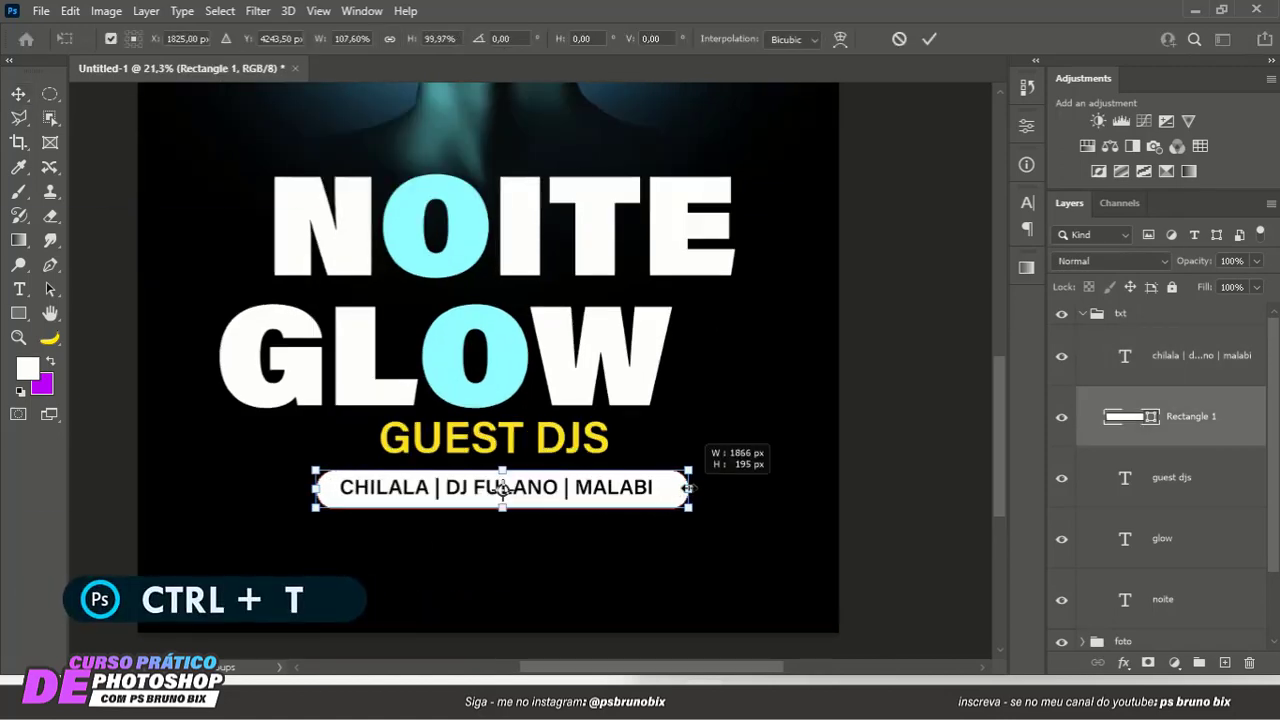
{"action": "double_click", "coordinate": [654, 491]}
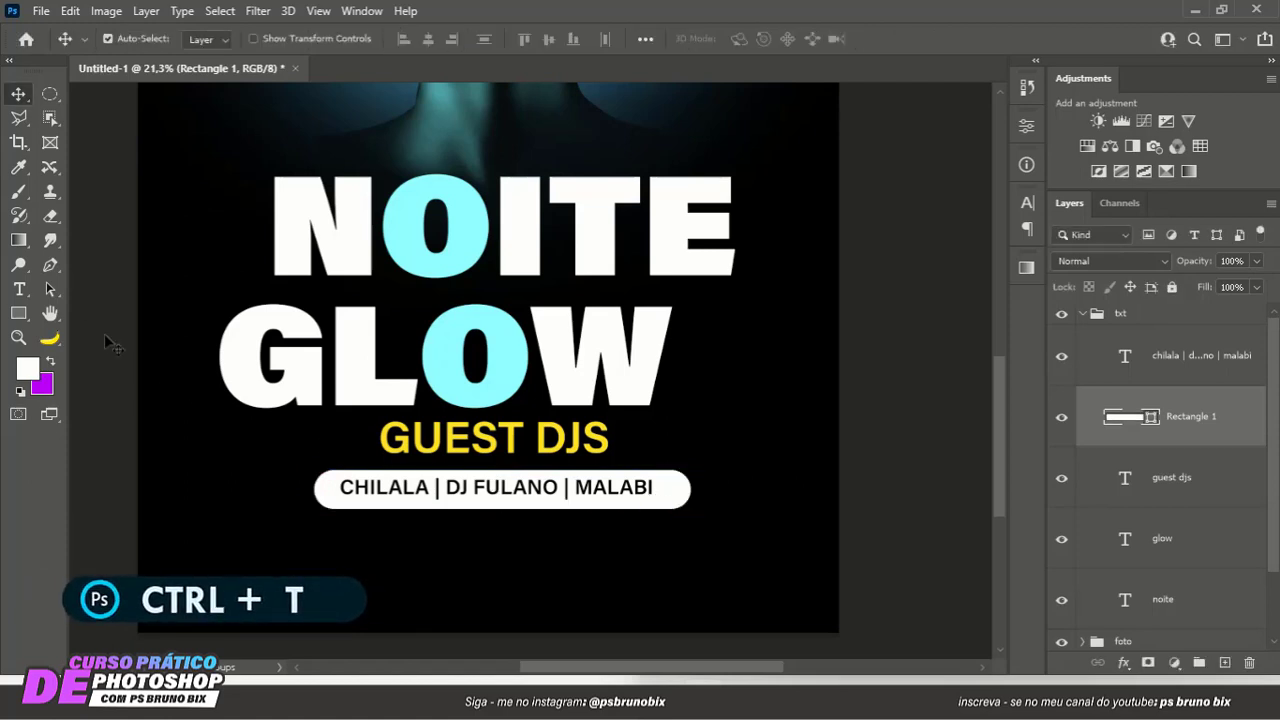
- Reduce the corner radius of the white rectangle behind the DJ names to 0 px so its corners are square
{"action": "left_click", "coordinate": [19, 316]}
{"action": "scroll", "coordinate": [346, 497], "scroll_direction": "up", "scroll_amount": 4}
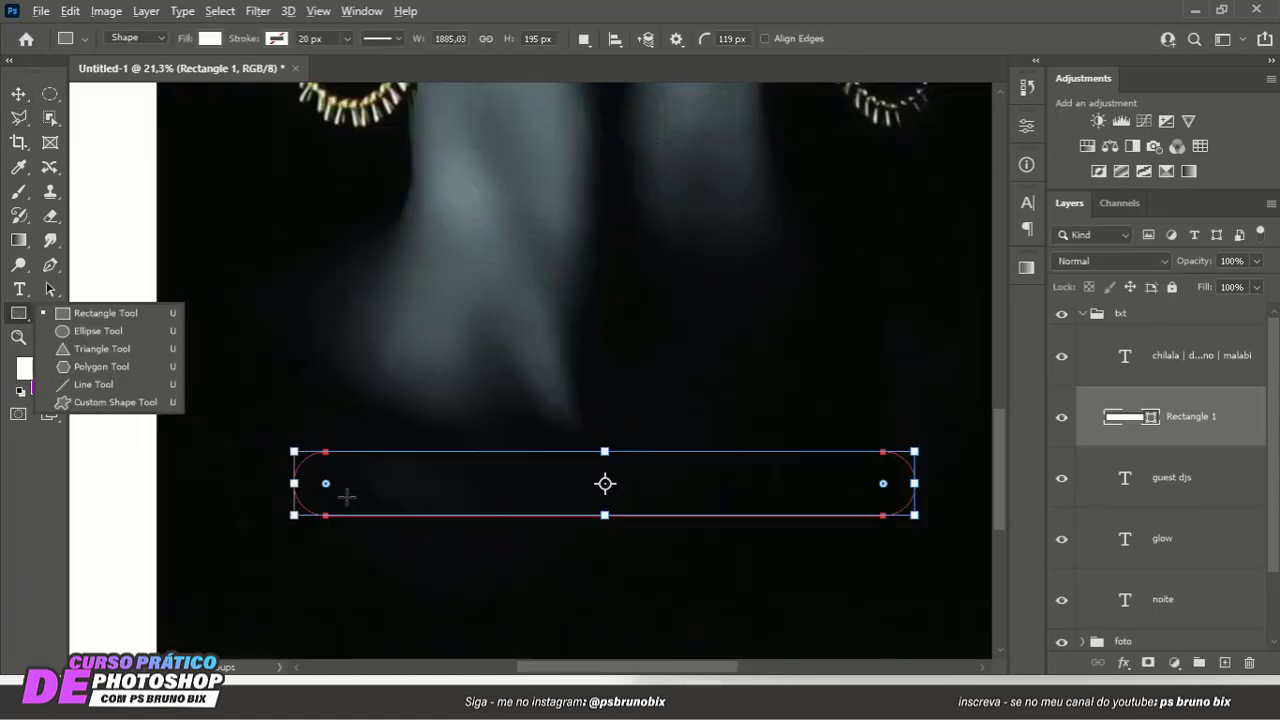
{"action": "scroll", "coordinate": [346, 497], "scroll_direction": "up", "scroll_amount": 2}
{"action": "left_click_drag", "start_coordinate": [320, 481], "coordinate": [100, 246]}
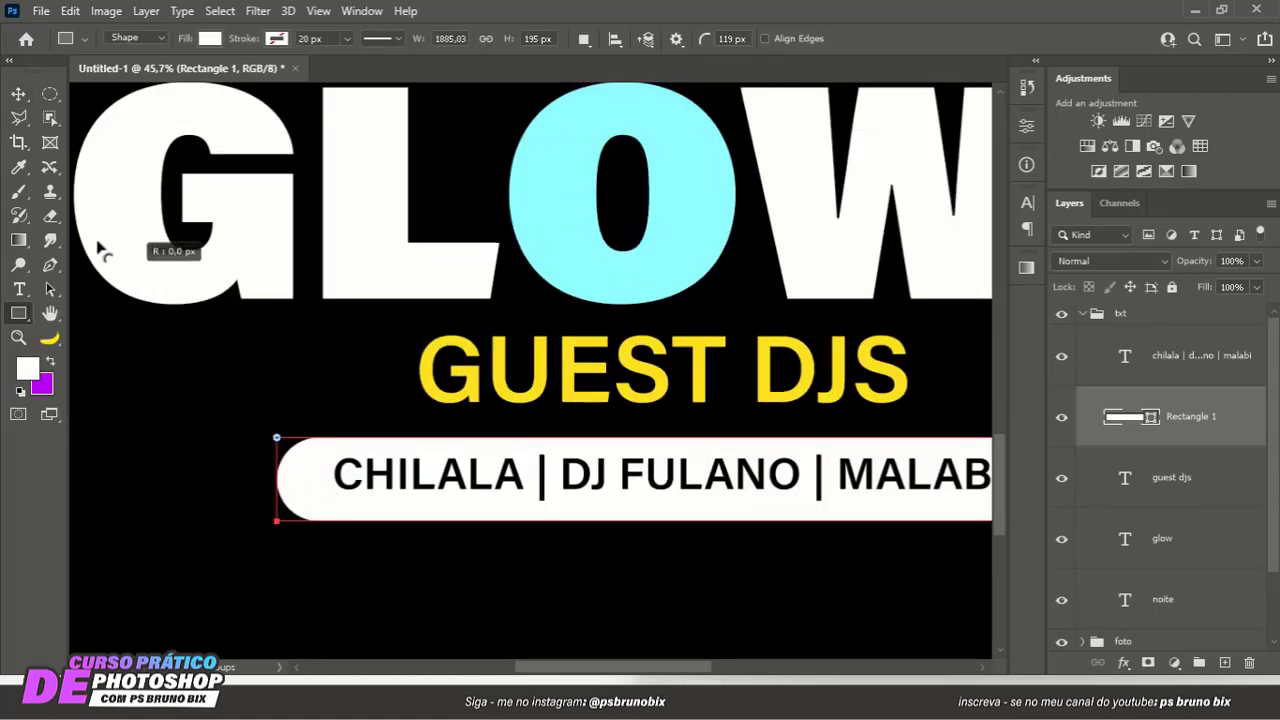
{"action": "left_click", "coordinate": [19, 94]}
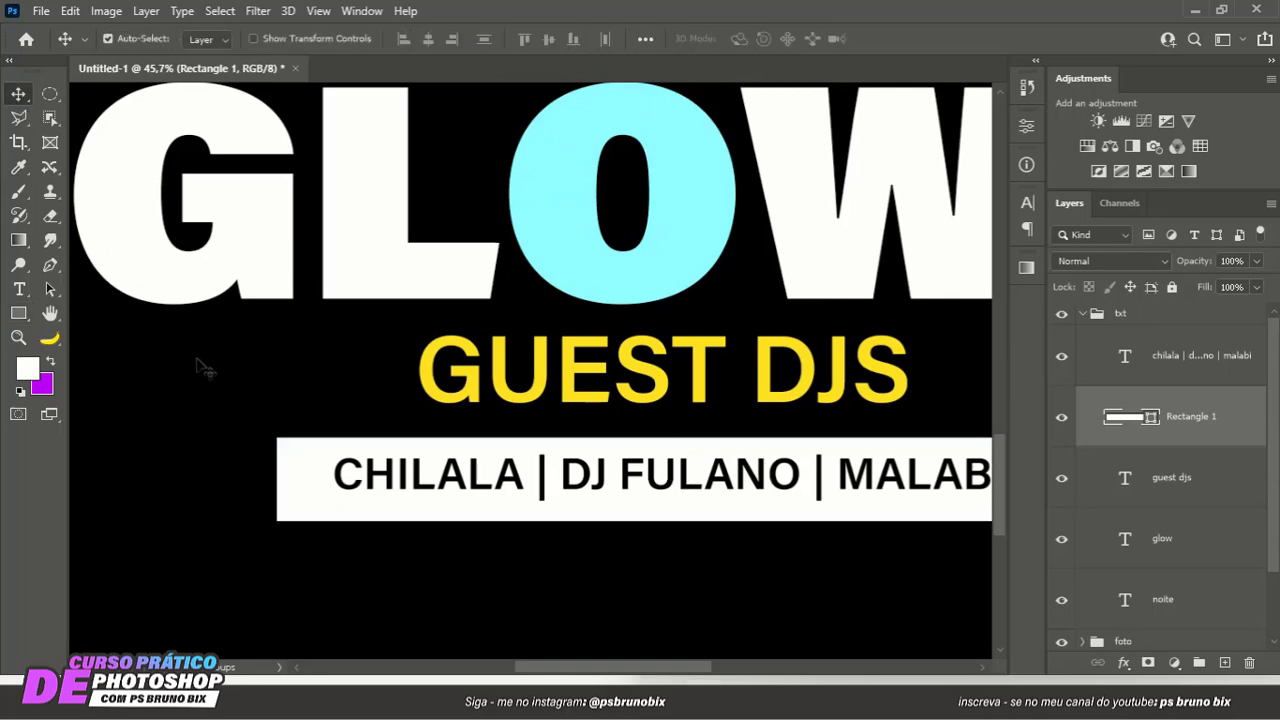
{"action": "scroll", "coordinate": [514, 425], "scroll_direction": "down", "scroll_amount": 3}
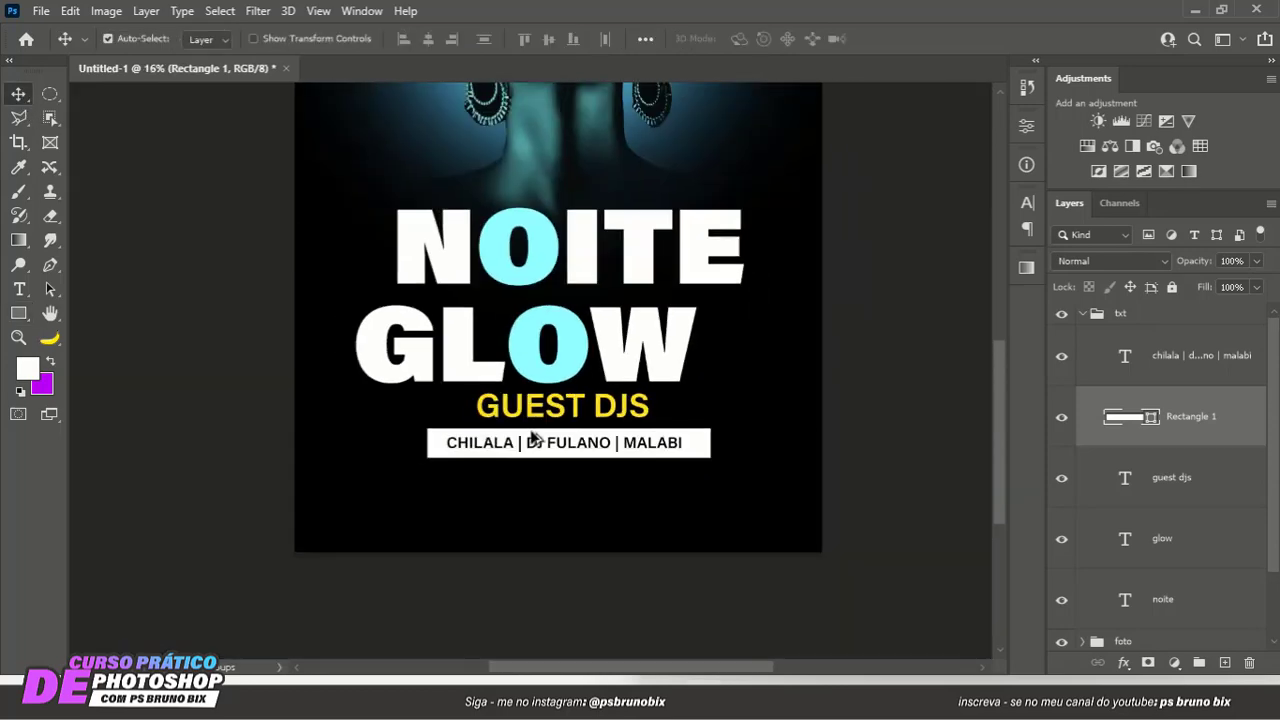
{"action": "scroll", "coordinate": [532, 438], "scroll_direction": "down", "scroll_amount": 2}
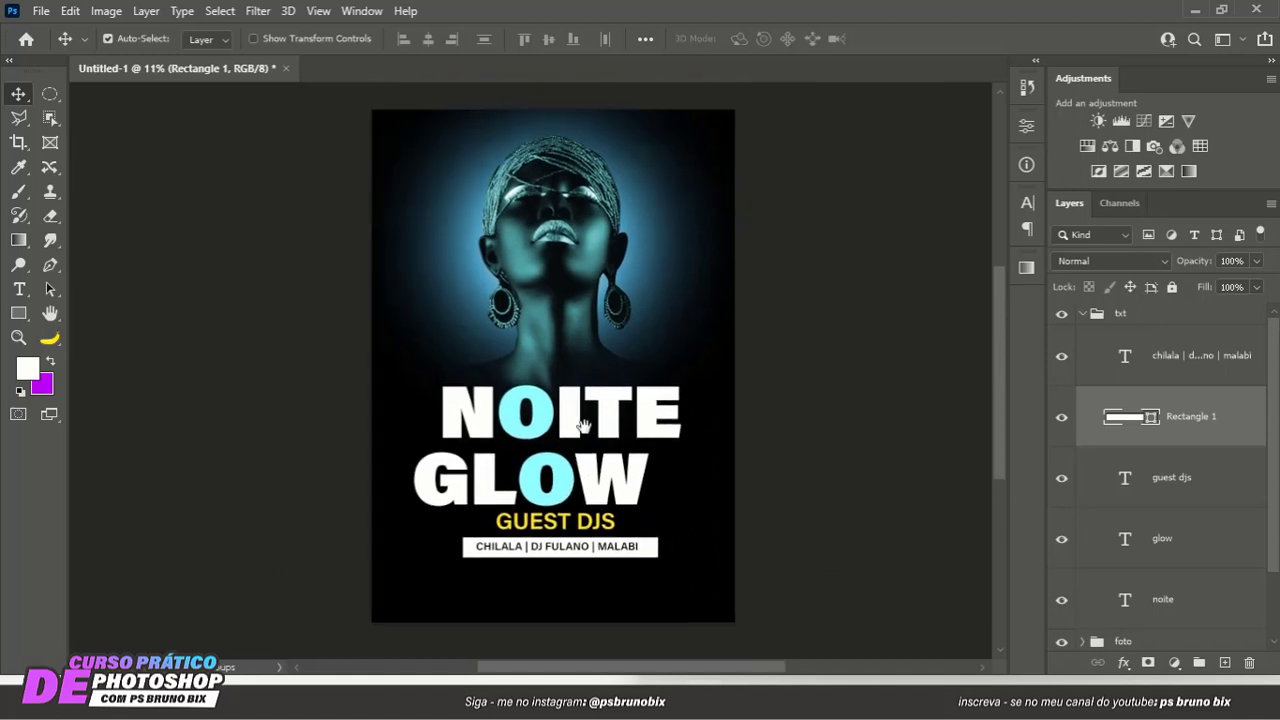
{"action": "left_click_drag", "start_coordinate": [584, 427], "coordinate": [584, 422]}
{"action": "scroll", "coordinate": [557, 445], "scroll_direction": "down", "scroll_amount": 3}
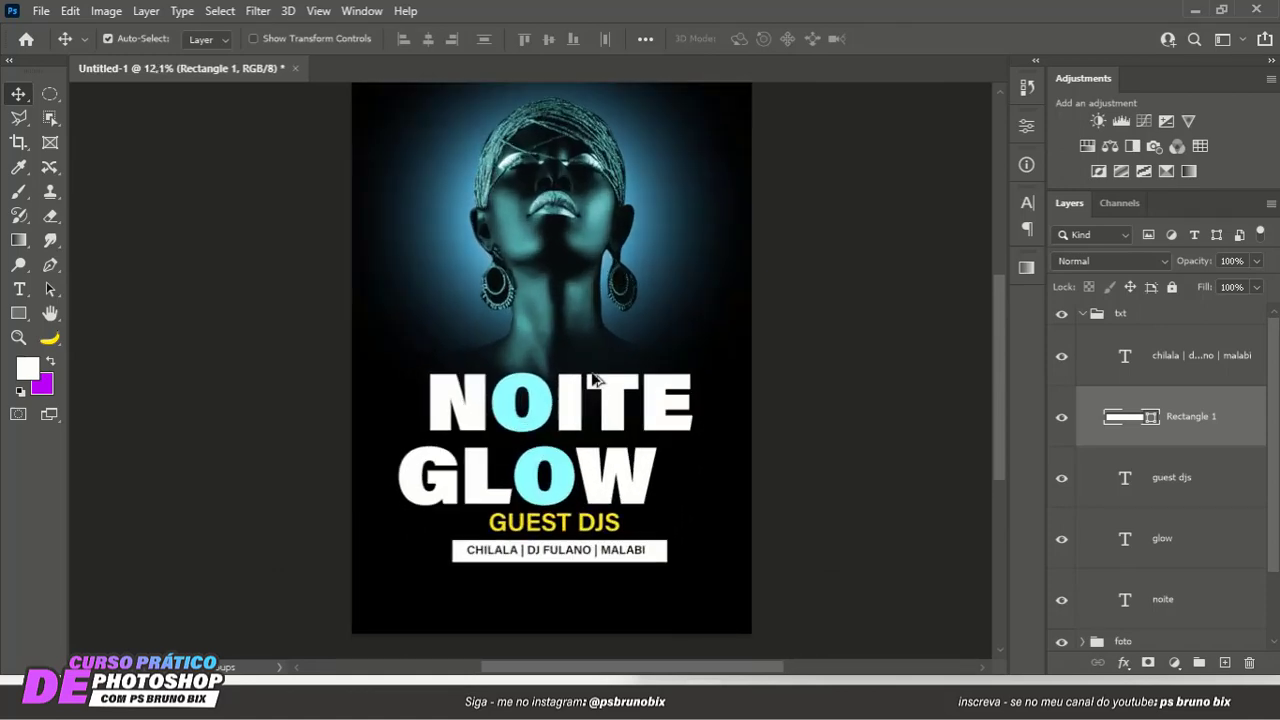
{"action": "scroll", "coordinate": [604, 407], "scroll_direction": "up", "scroll_amount": 3}
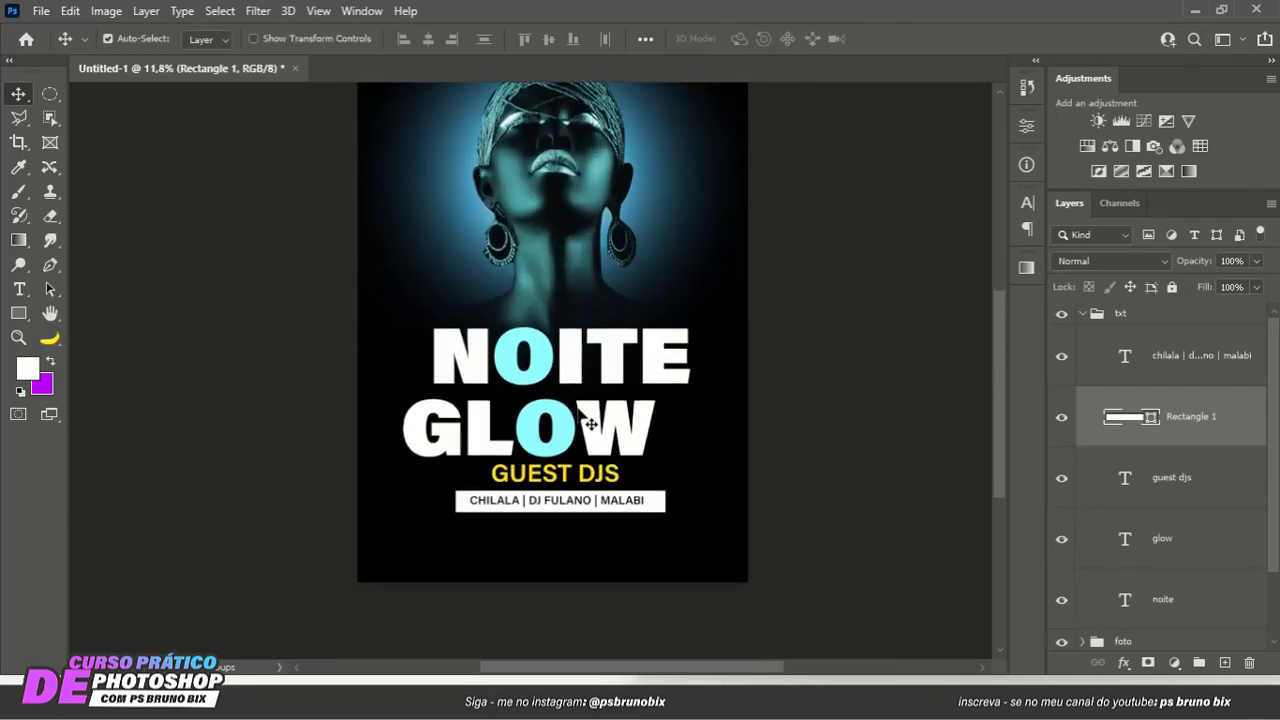
{"action": "left_click_drag", "start_coordinate": [538, 445], "coordinate": [542, 411]}
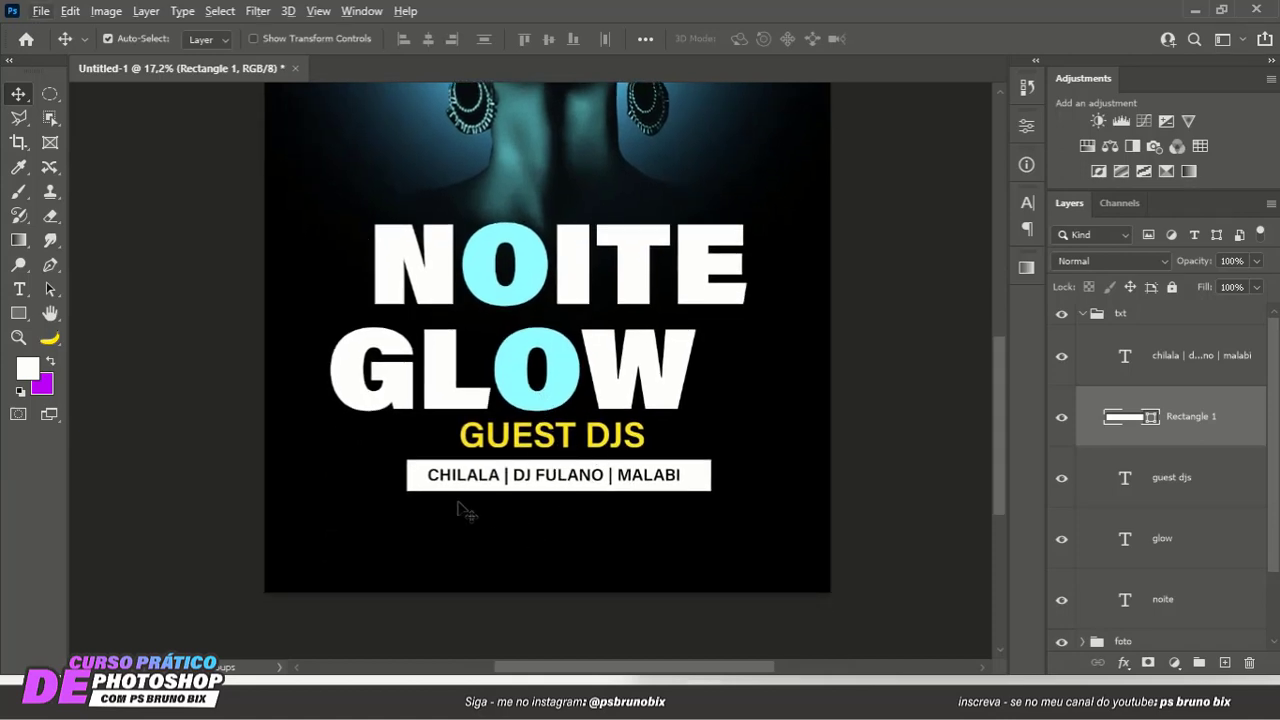
{"action": "left_click", "coordinate": [18, 289]}
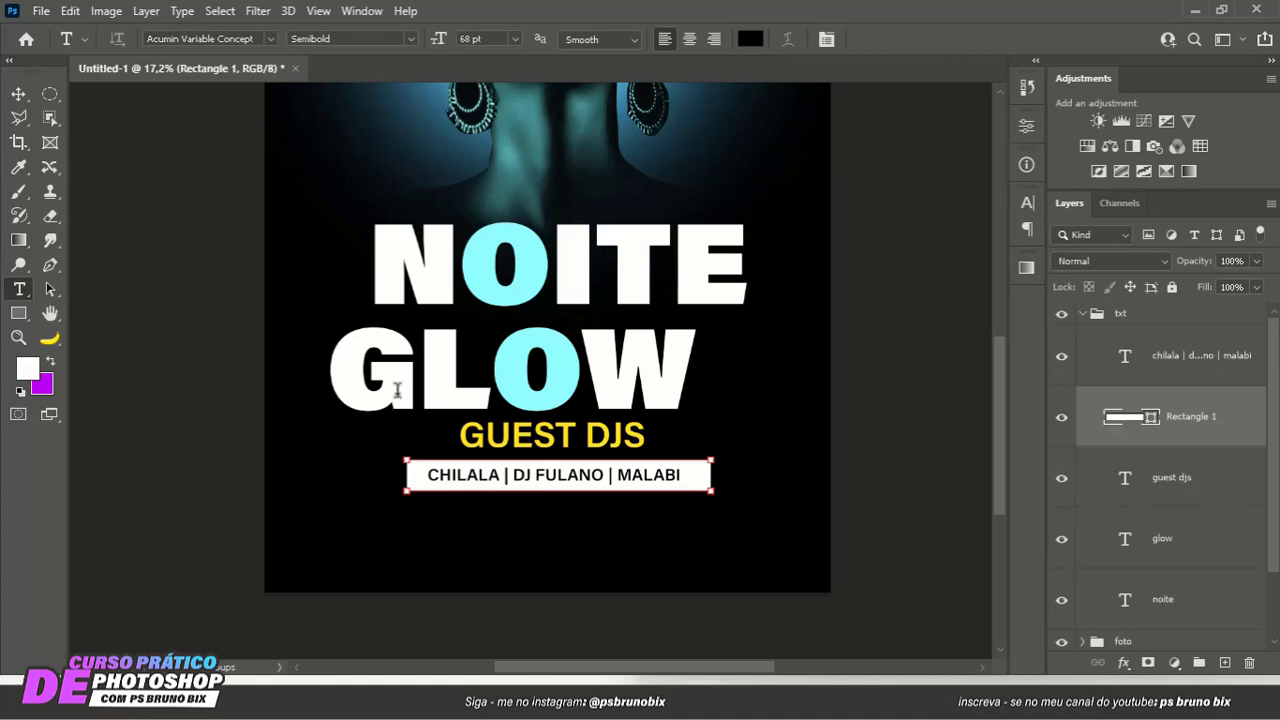
{"action": "scroll", "coordinate": [360, 431], "scroll_direction": "down", "scroll_amount": 3}
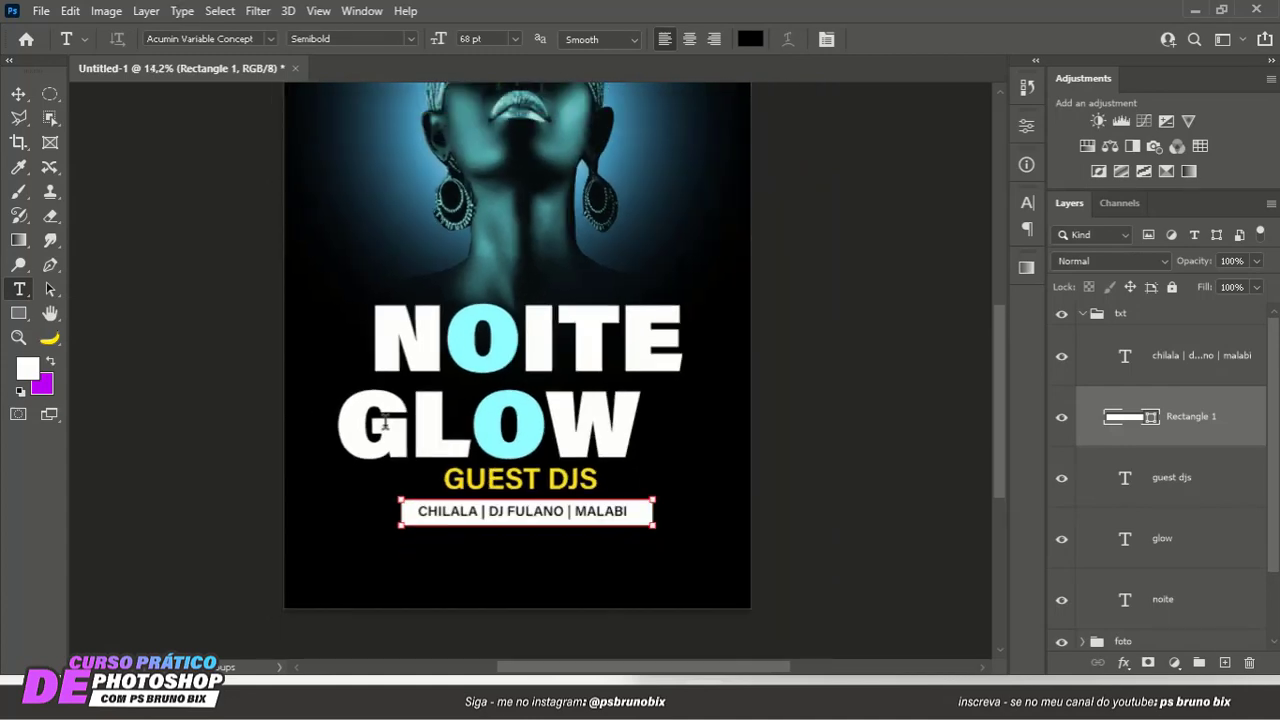
{"action": "left_click_drag", "start_coordinate": [574, 264], "coordinate": [569, 322]}
{"action": "left_click", "coordinate": [657, 140]}
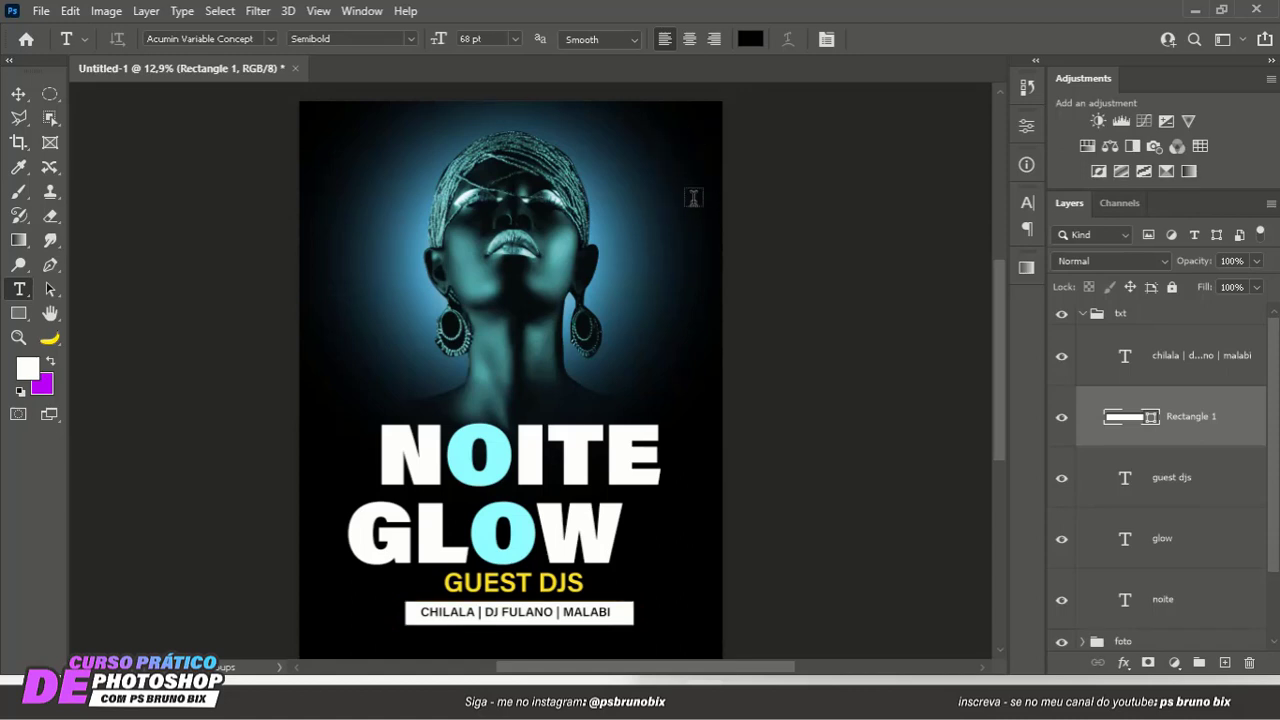
{"action": "key", "text": "Delete"}
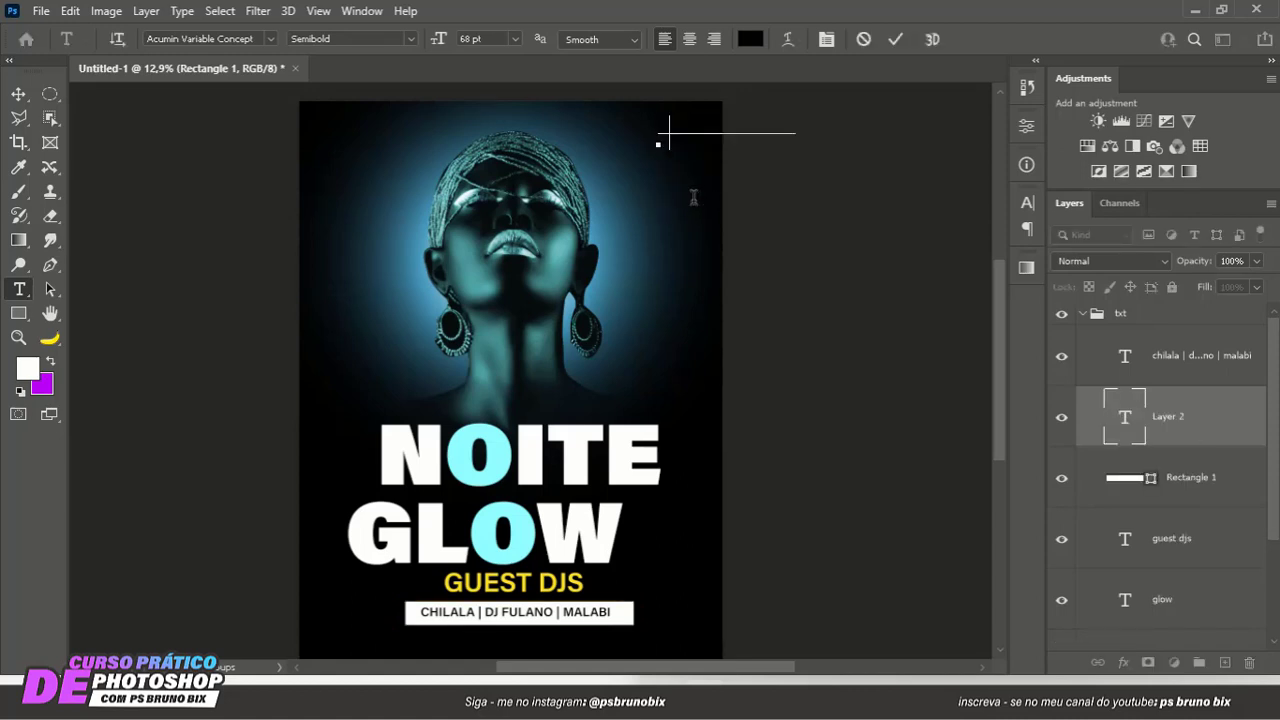
{"action": "key", "text": "Escape"}
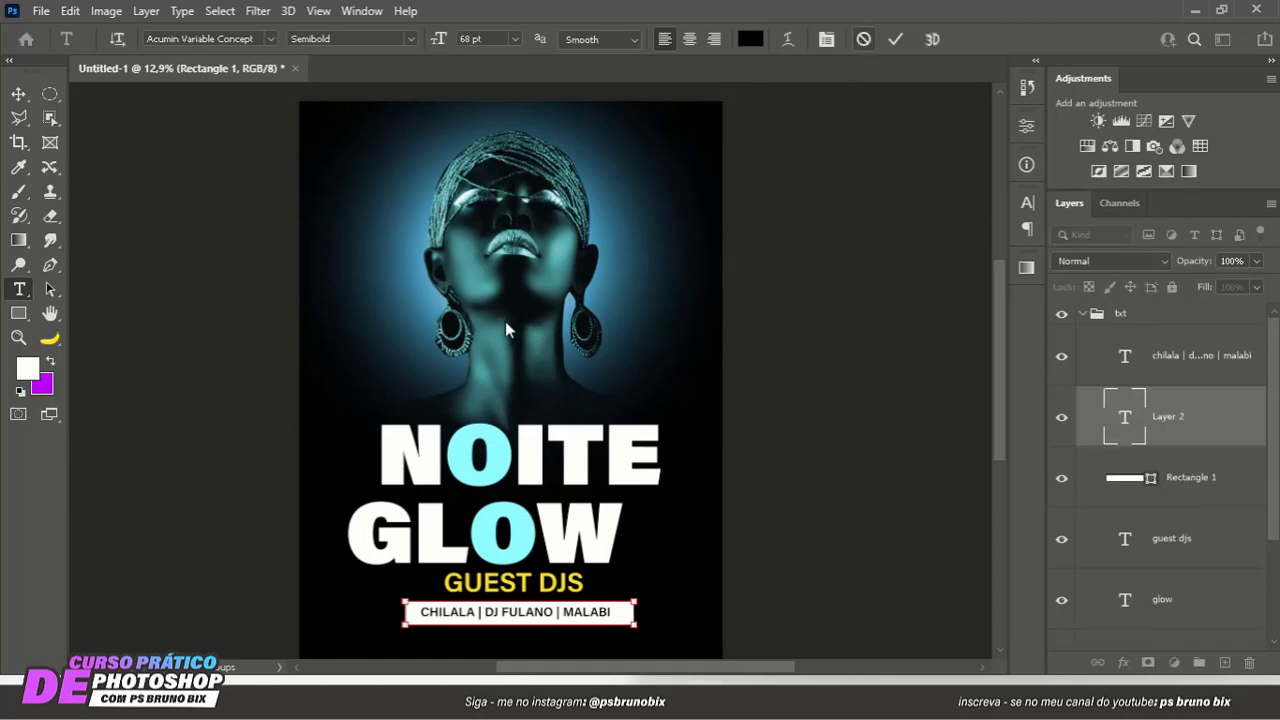
- Add the date text 21.SER in the poster's upper right corner and color it white ffffff
{"action": "mouse_move", "coordinate": [529, 428]}
{"action": "left_mouse_down"}
{"action": "mouse_move", "coordinate": [518, 362]}
{"action": "mouse_move", "coordinate": [509, 418]}
{"action": "left_mouse_up"}
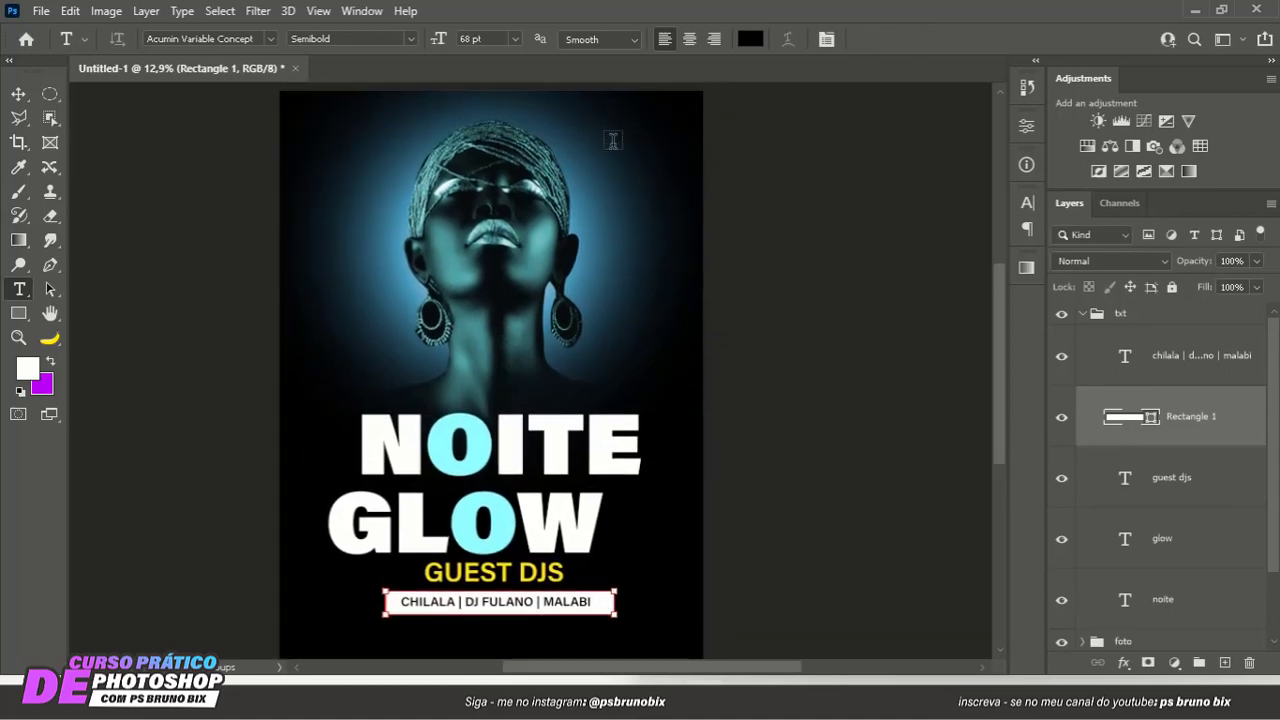
{"action": "left_click", "coordinate": [638, 165]}
{"action": "left_click", "coordinate": [651, 214]}
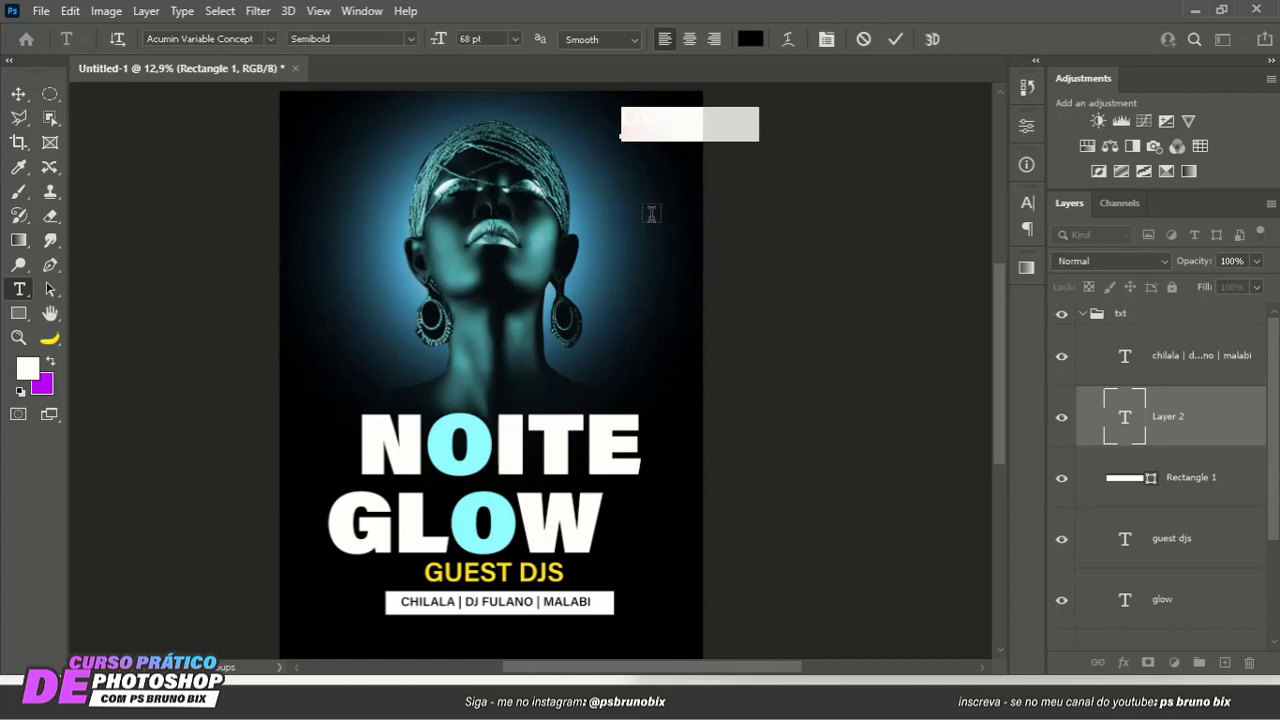
{"action": "key", "text": "BackSpace"}
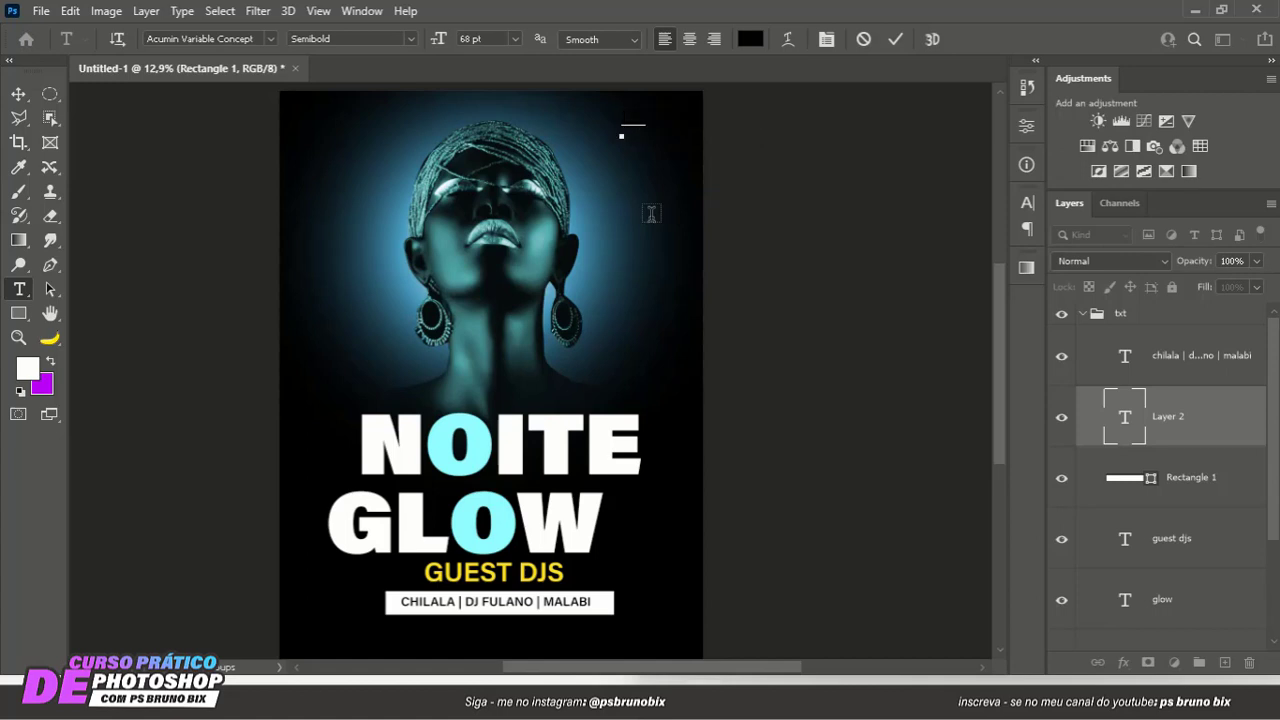
{"action": "key", "text": "ctrl+a"}
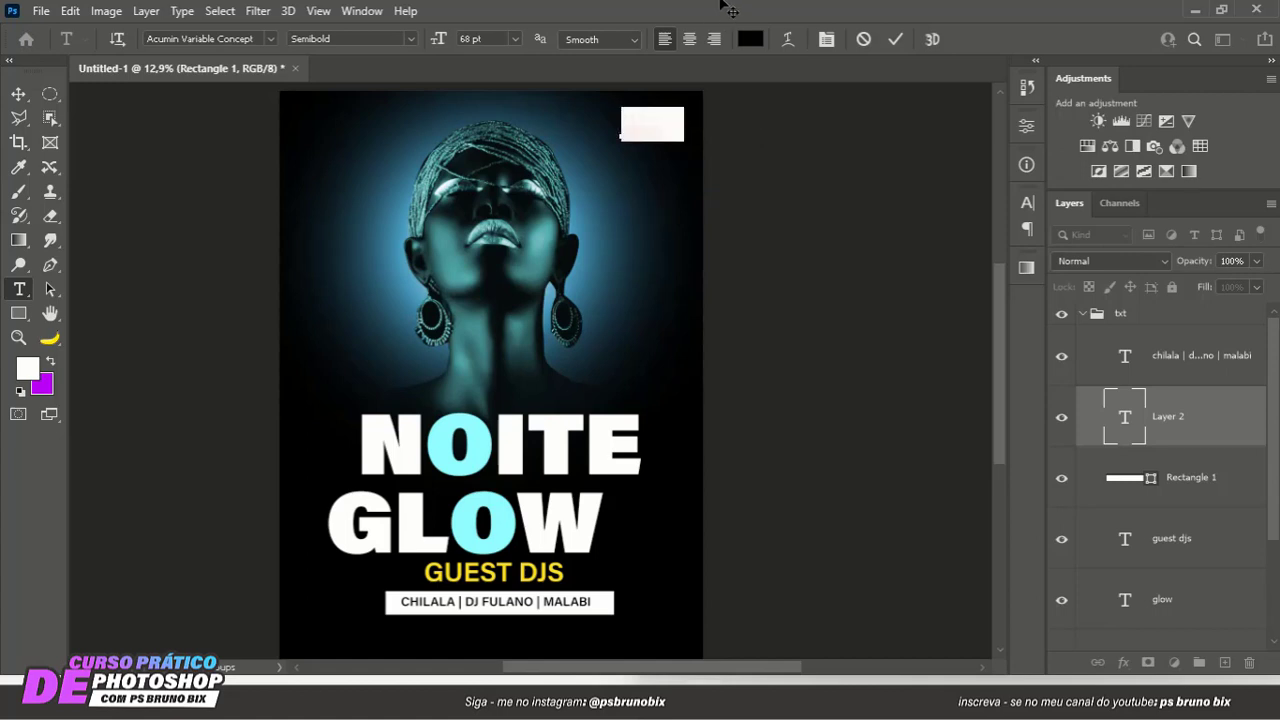
{"action": "left_click", "coordinate": [750, 38]}
{"action": "left_click", "coordinate": [476, 428]}
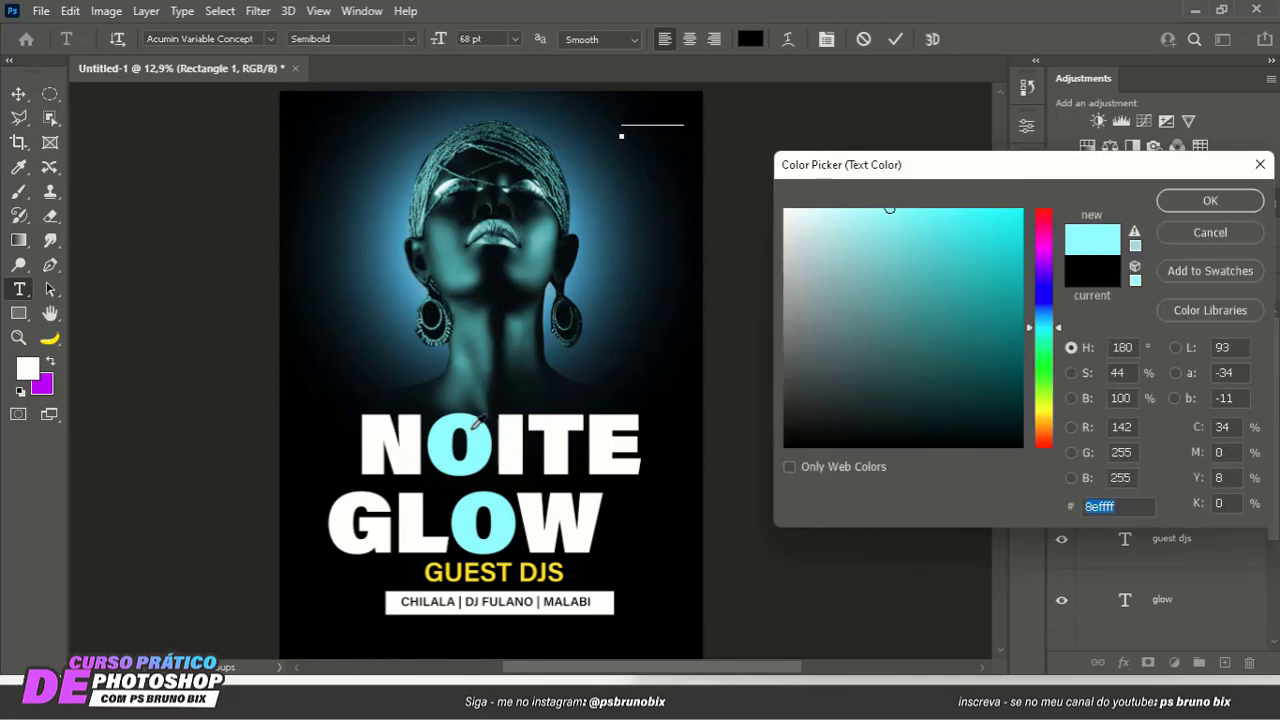
{"action": "type", "text": "ffffff"}
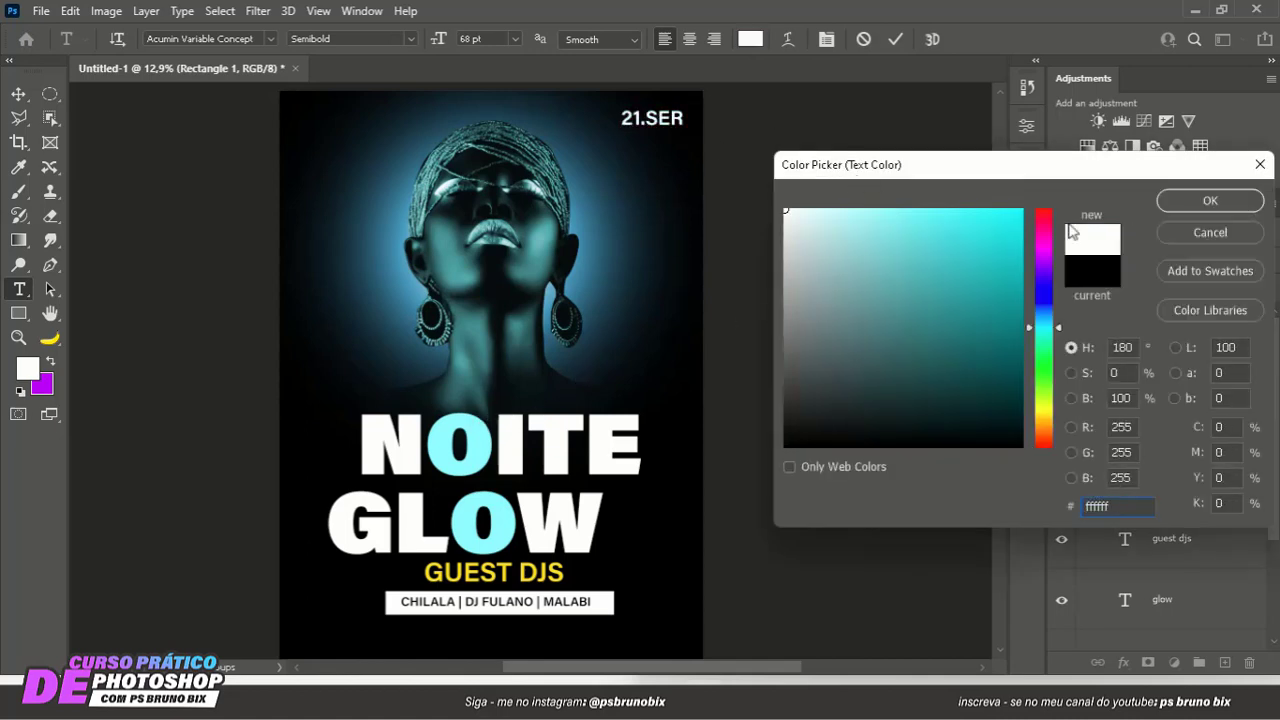
{"action": "left_click", "coordinate": [1192, 201]}
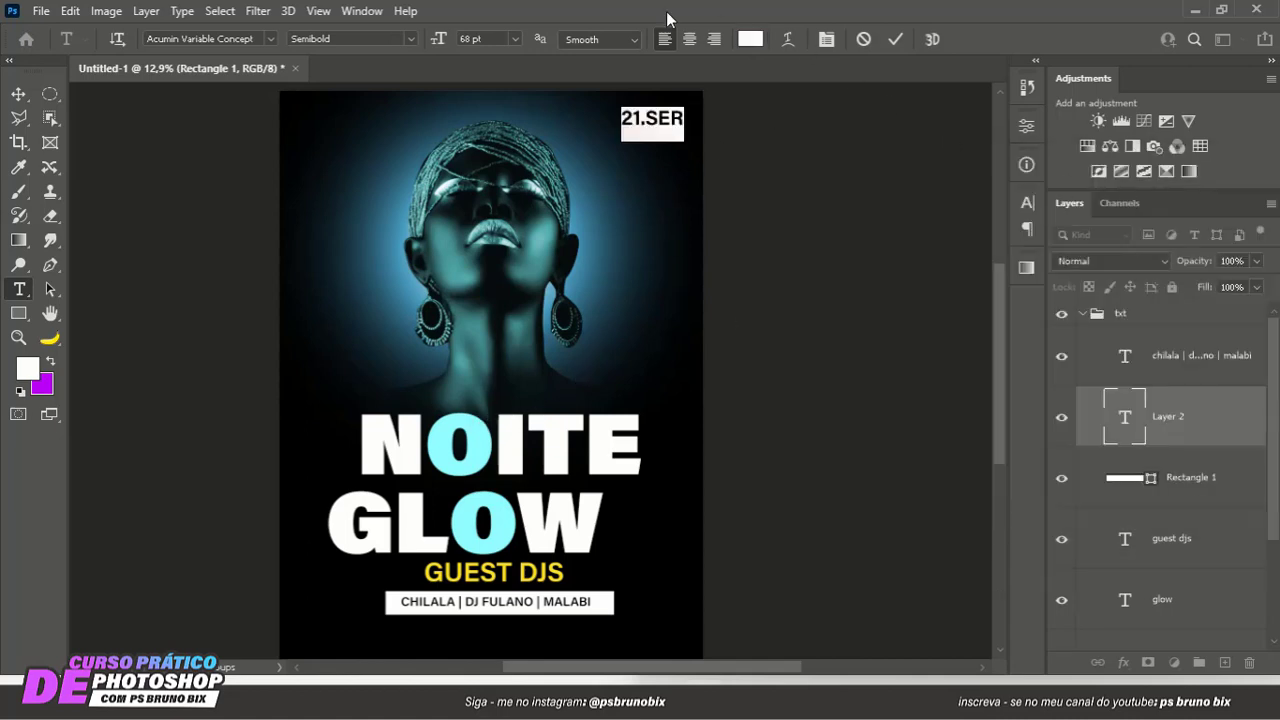
- Set the font size of the 21.SER date text to 74 pt
{"action": "left_click", "coordinate": [481, 40]}
{"action": "key", "text": "Up"}
{"action": "key", "text": "Up"}
{"action": "key", "text": "Up"}
{"action": "key", "text": "Up"}
{"action": "key", "text": "Up"}
{"action": "key", "text": "Up"}
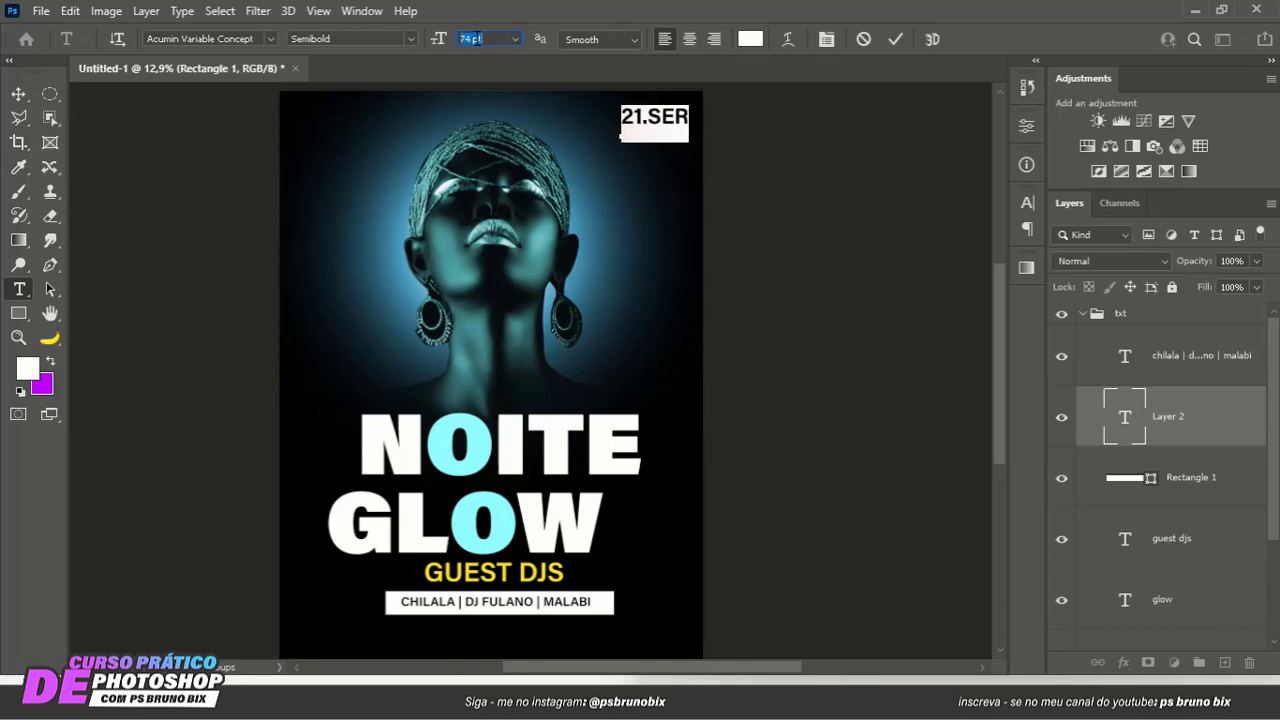
{"action": "left_click", "coordinate": [894, 40]}
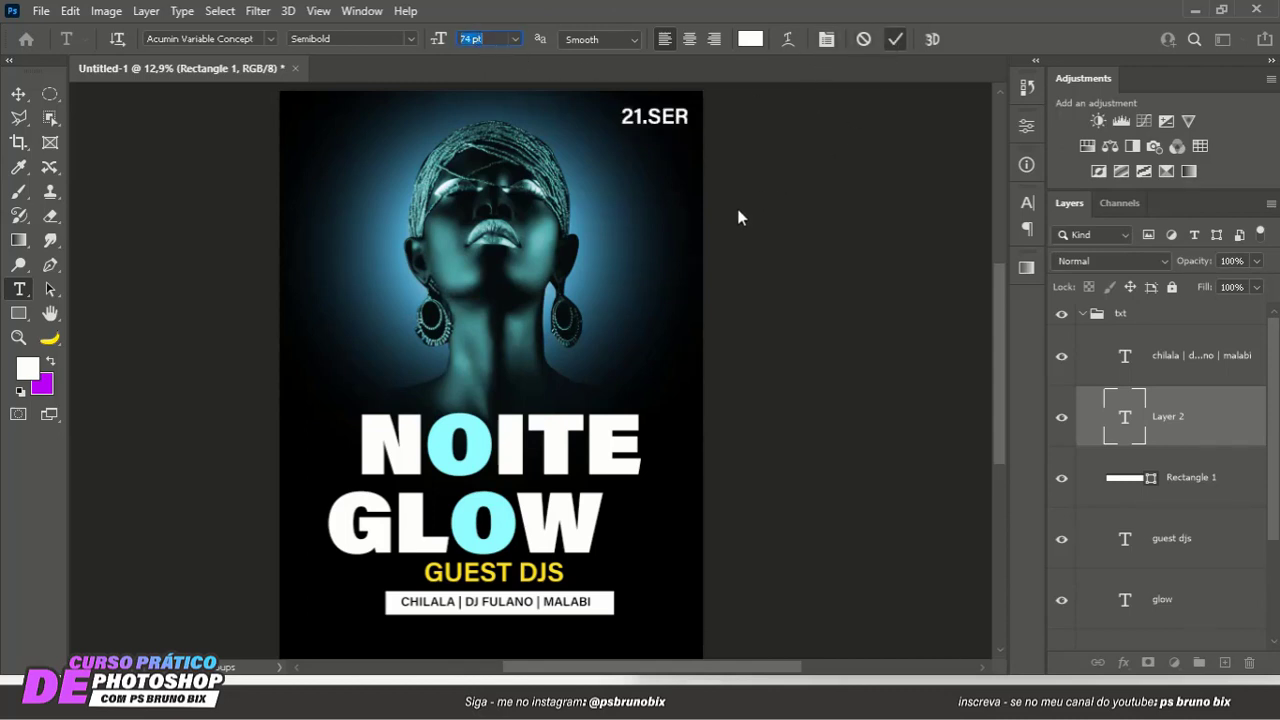
- Correct the date text in the poster's upper right corner to read 21.SET
{"action": "scroll", "coordinate": [648, 178], "scroll_direction": "down", "scroll_amount": 1}
{"action": "left_click", "coordinate": [15, 98]}
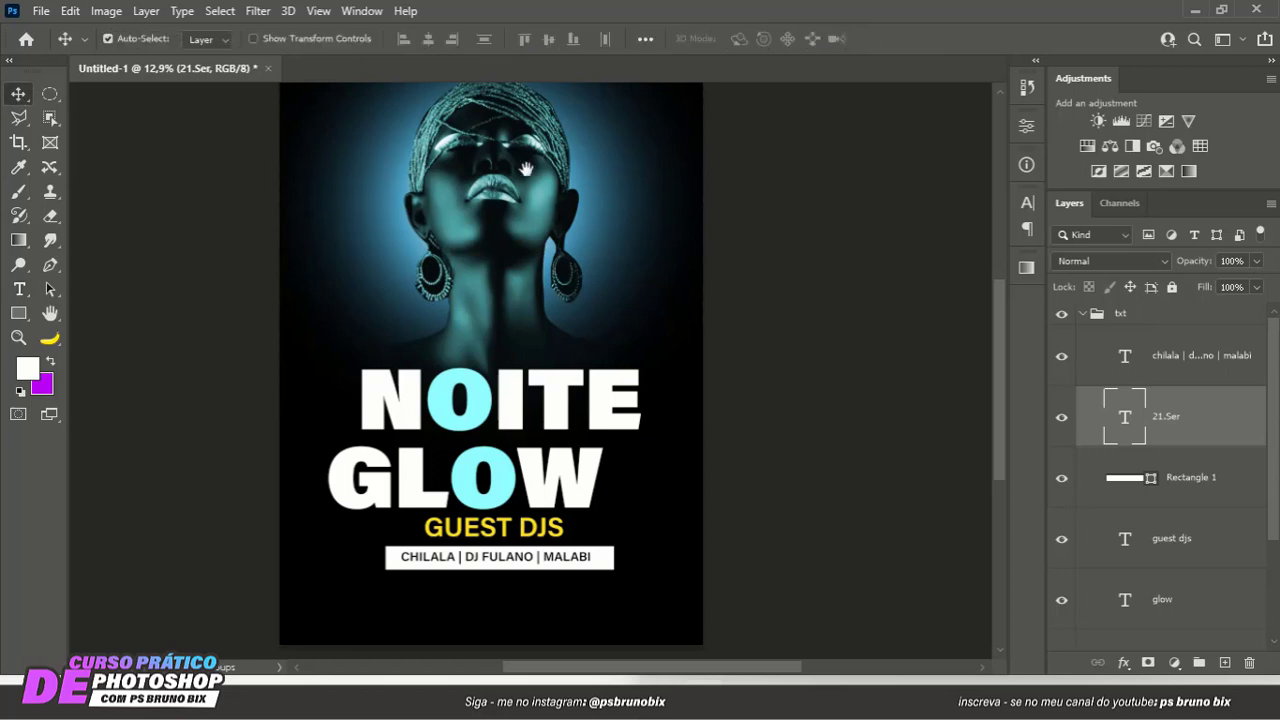
{"action": "left_click_drag", "start_coordinate": [530, 173], "coordinate": [486, 289]}
{"action": "scroll", "coordinate": [630, 240], "scroll_direction": "up", "scroll_amount": 2}
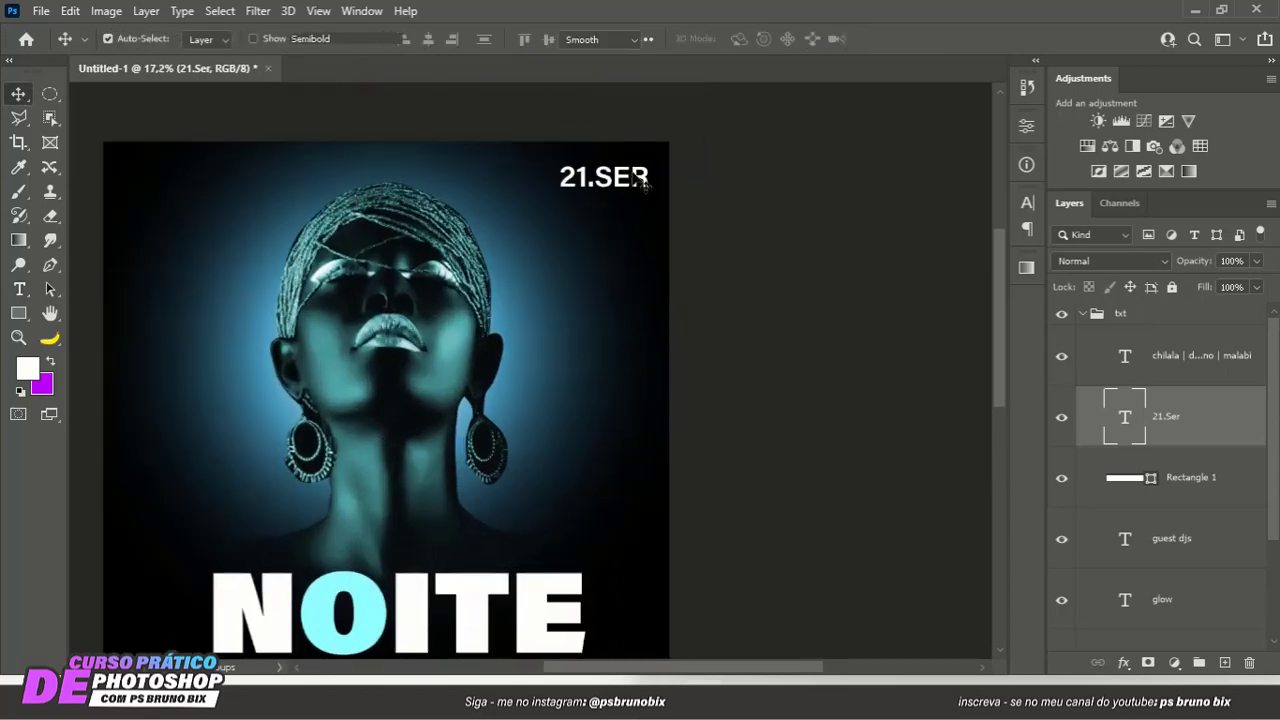
{"action": "double_click", "coordinate": [633, 172]}
{"action": "left_click_drag", "start_coordinate": [633, 168], "coordinate": [651, 170]}
{"action": "key", "text": "Right"}
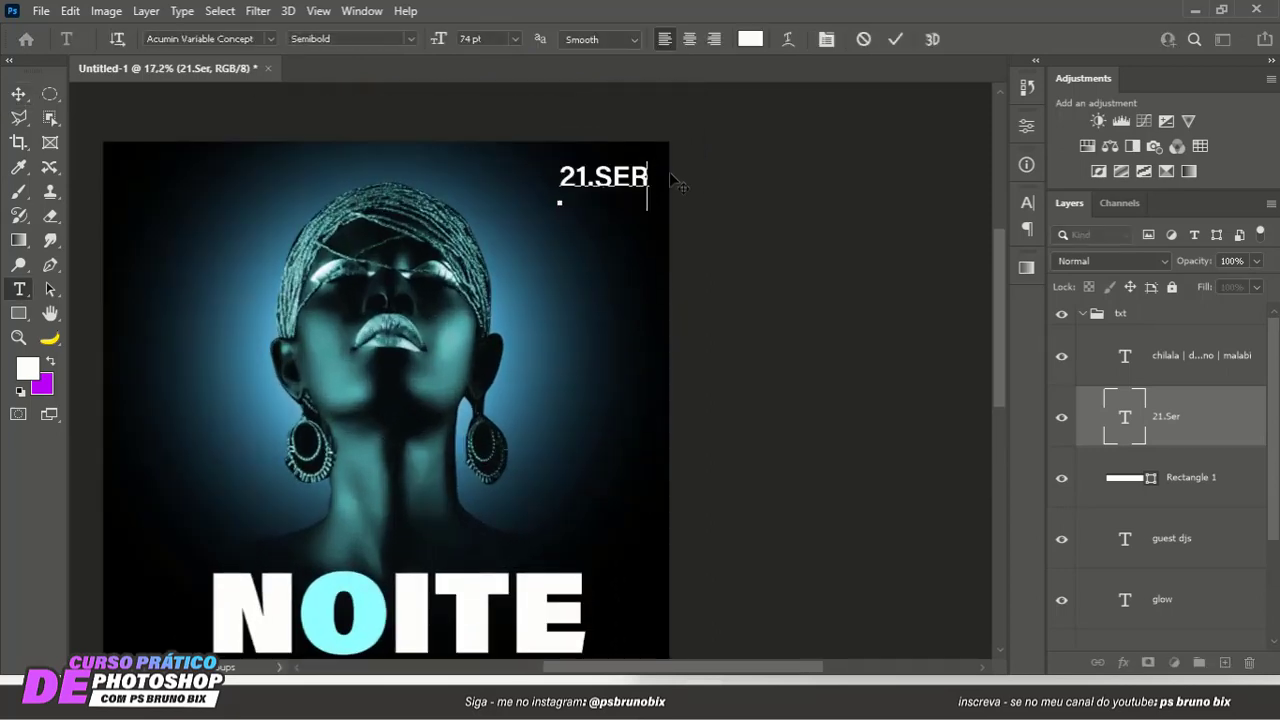
{"action": "key", "text": "BackSpace"}
{"action": "type", "text": "T"}
- Set the SET part of the date text to the Black font style of Acumin Variable Concept
{"action": "left_click_drag", "start_coordinate": [597, 176], "coordinate": [692, 177]}
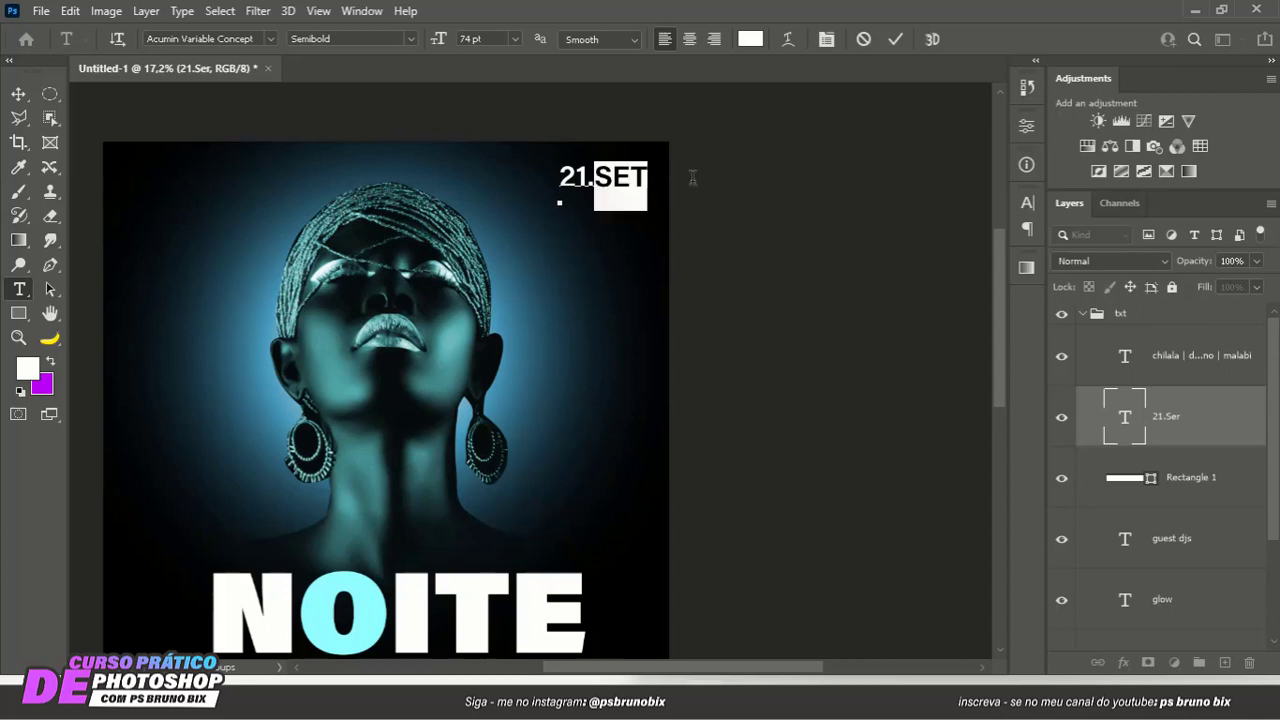
{"action": "left_click", "coordinate": [410, 39]}
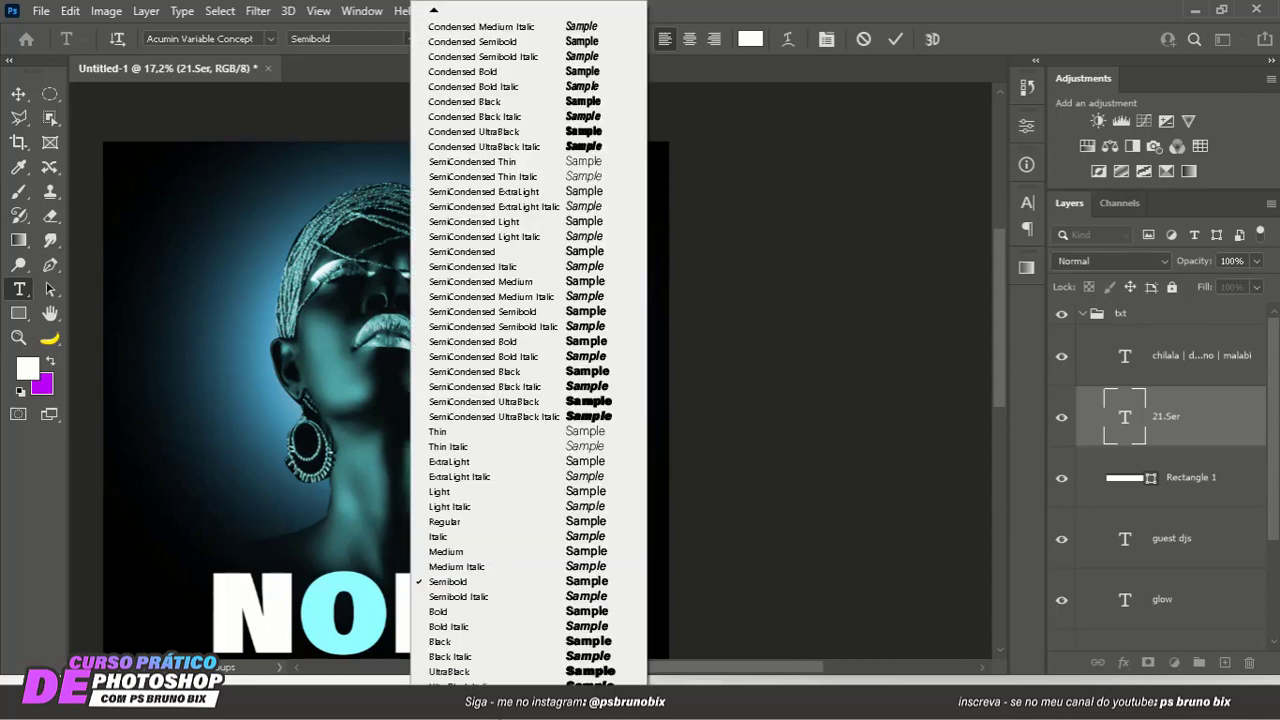
{"action": "left_click", "coordinate": [473, 641]}
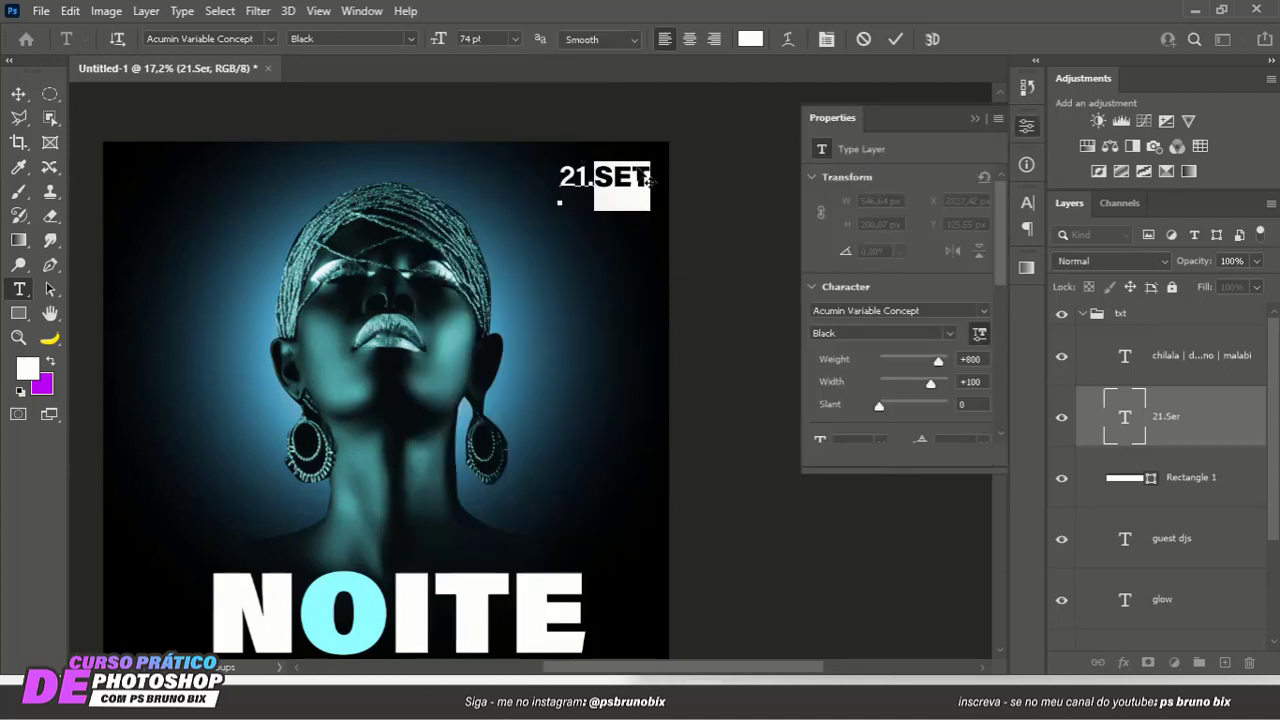
{"action": "left_click", "coordinate": [895, 39]}
{"action": "key", "text": "v"}
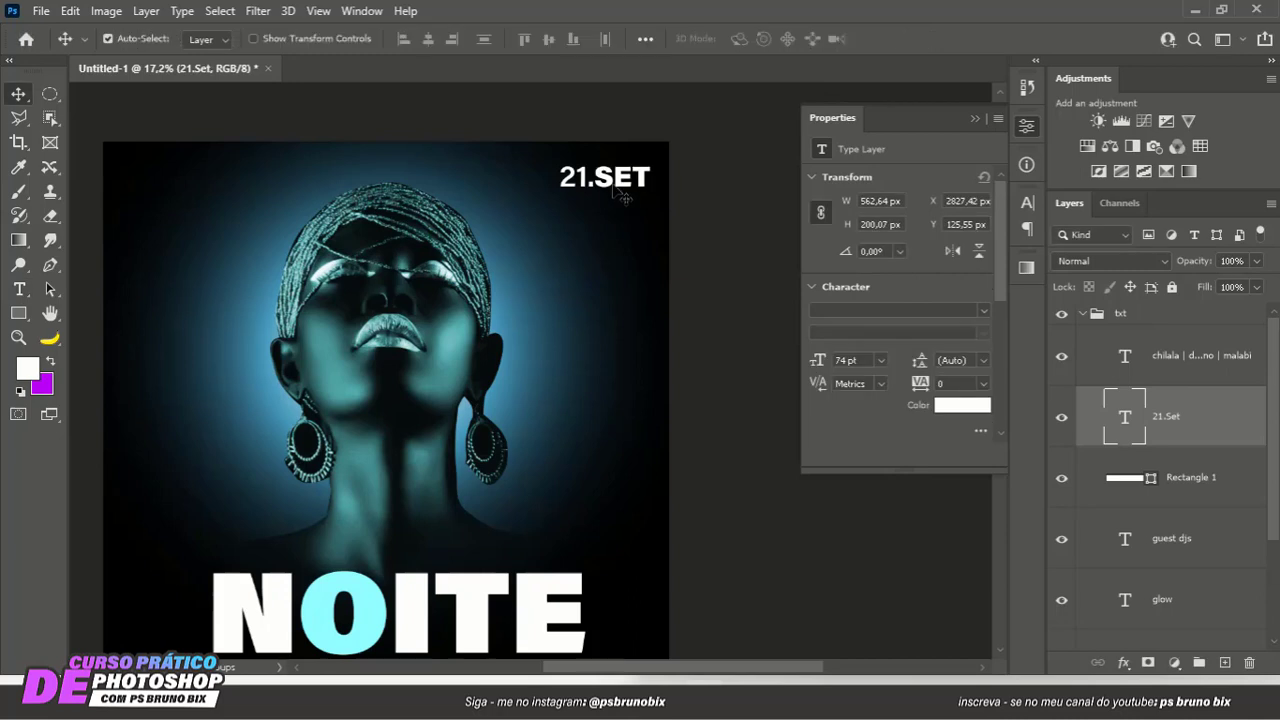
- Move the date text closer to the poster's upper right corner and remove its dot so it reads 21SET
{"action": "left_click_drag", "start_coordinate": [615, 188], "coordinate": [605, 180]}
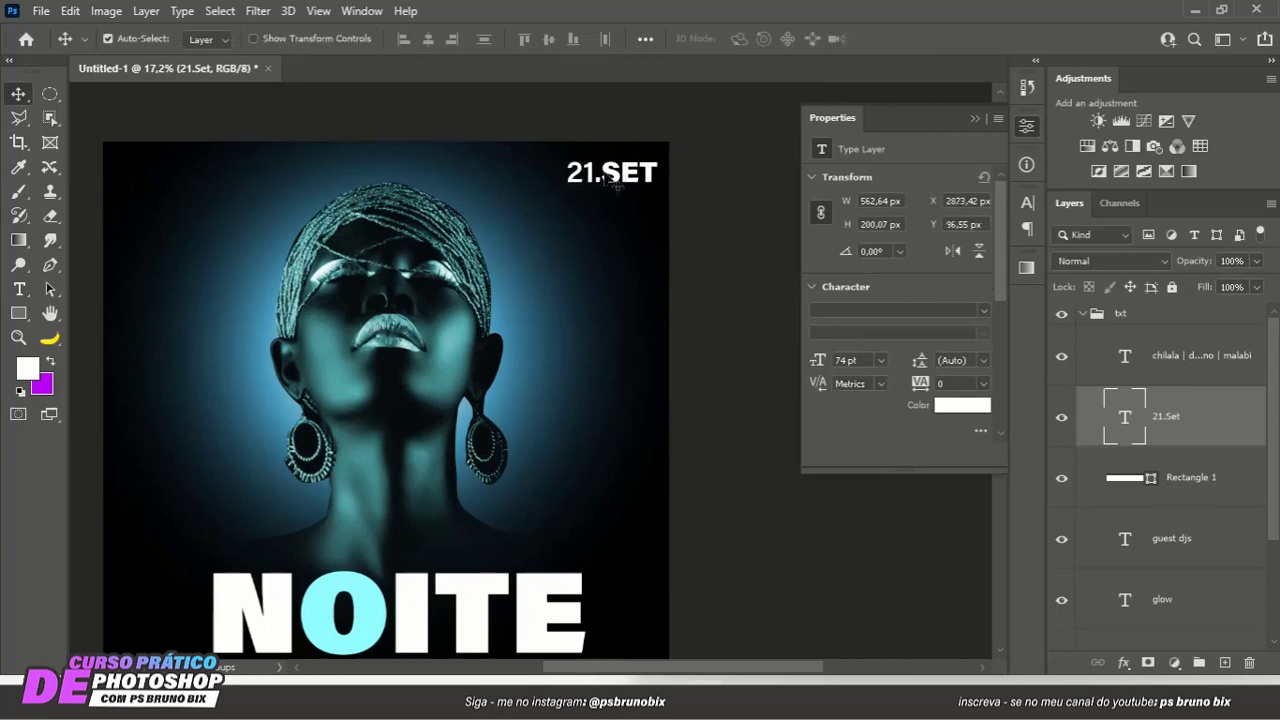
{"action": "double_click", "coordinate": [612, 182]}
{"action": "left_click", "coordinate": [598, 180]}
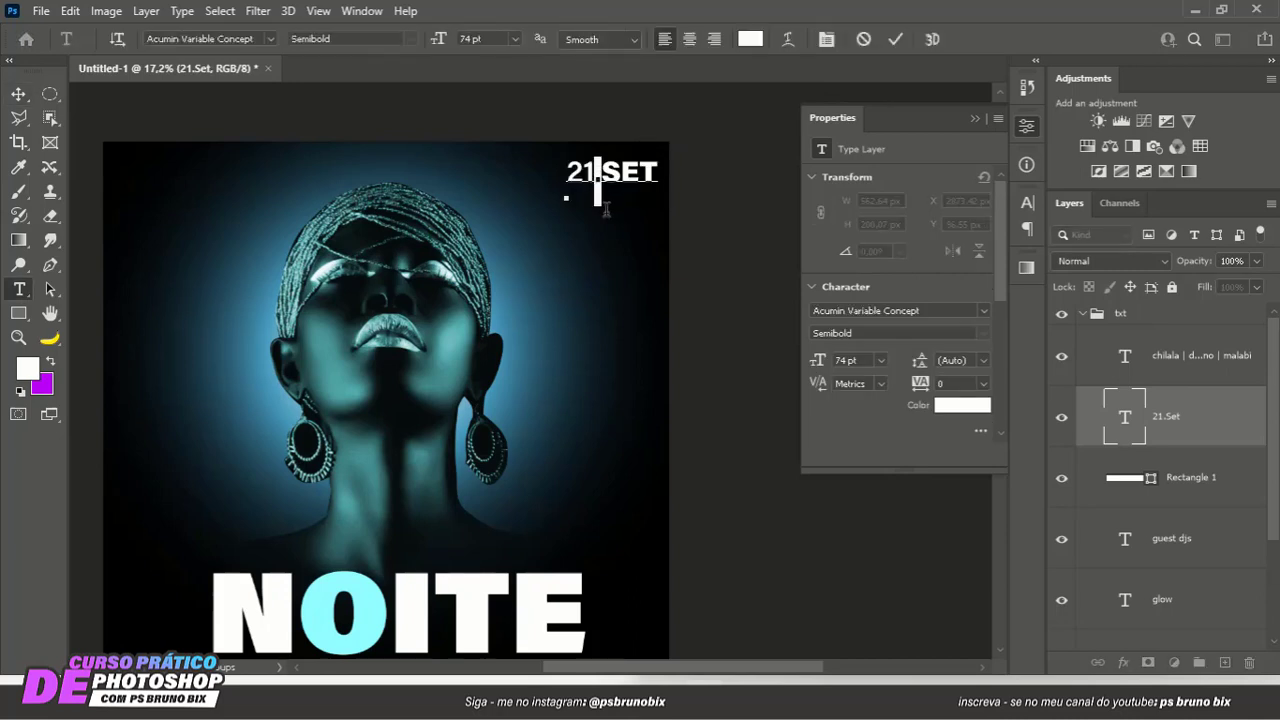
{"action": "key", "text": "BackSpace"}
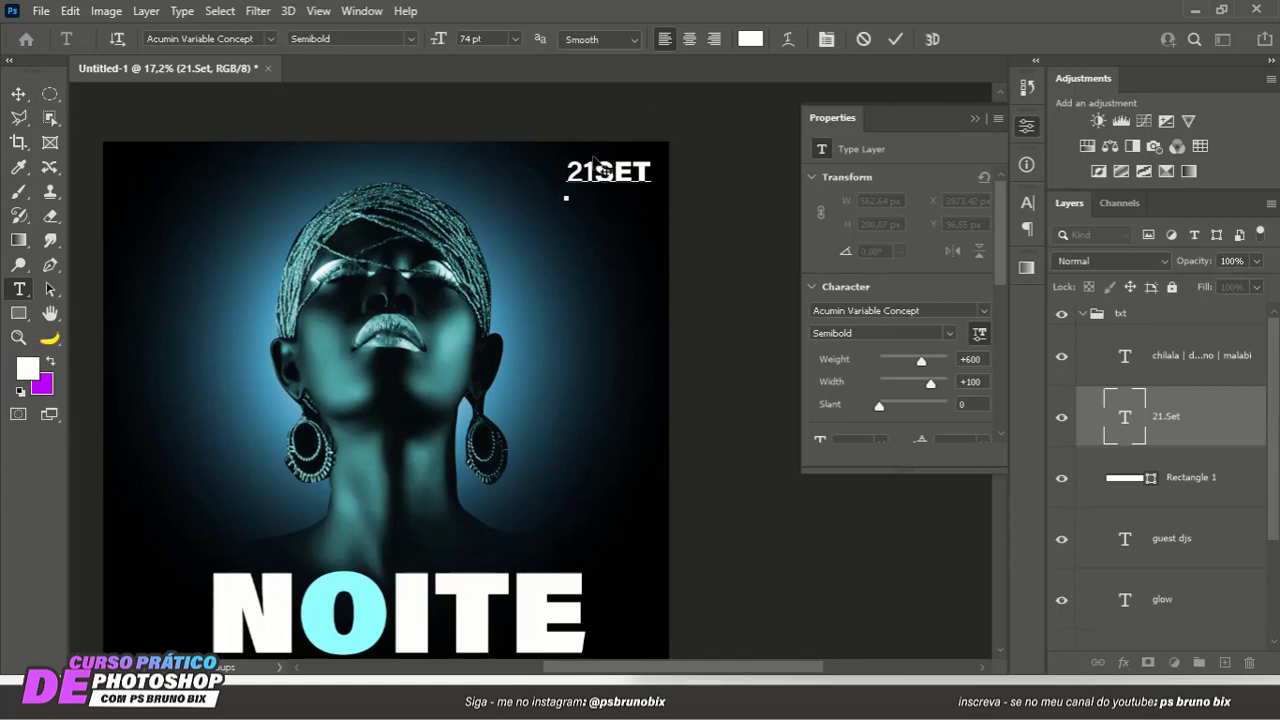
{"action": "left_click", "coordinate": [898, 41]}
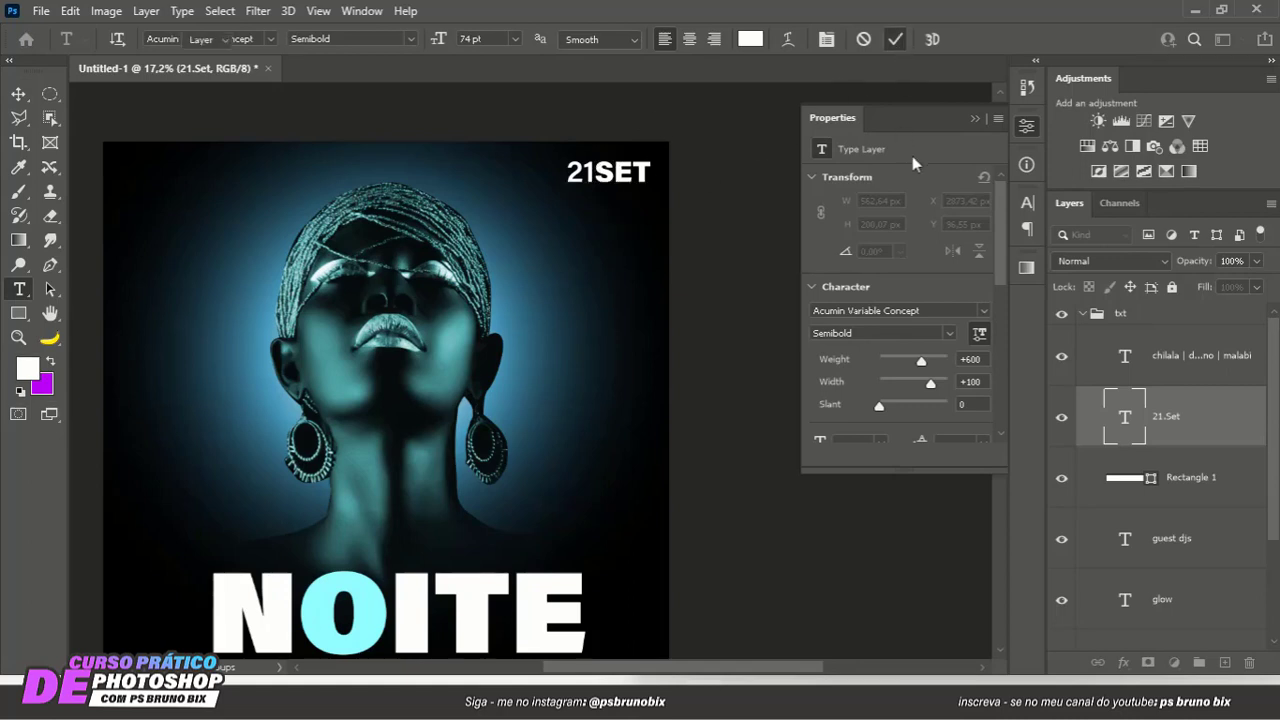
{"action": "key", "text": "v"}
{"action": "left_click", "coordinate": [974, 118]}
- Copy the yellow hex code ffd200 from the text color of the GUEST DJS line
{"action": "scroll", "coordinate": [803, 205], "scroll_direction": "down", "scroll_amount": 3}
{"action": "left_click_drag", "start_coordinate": [703, 304], "coordinate": [648, 253]}
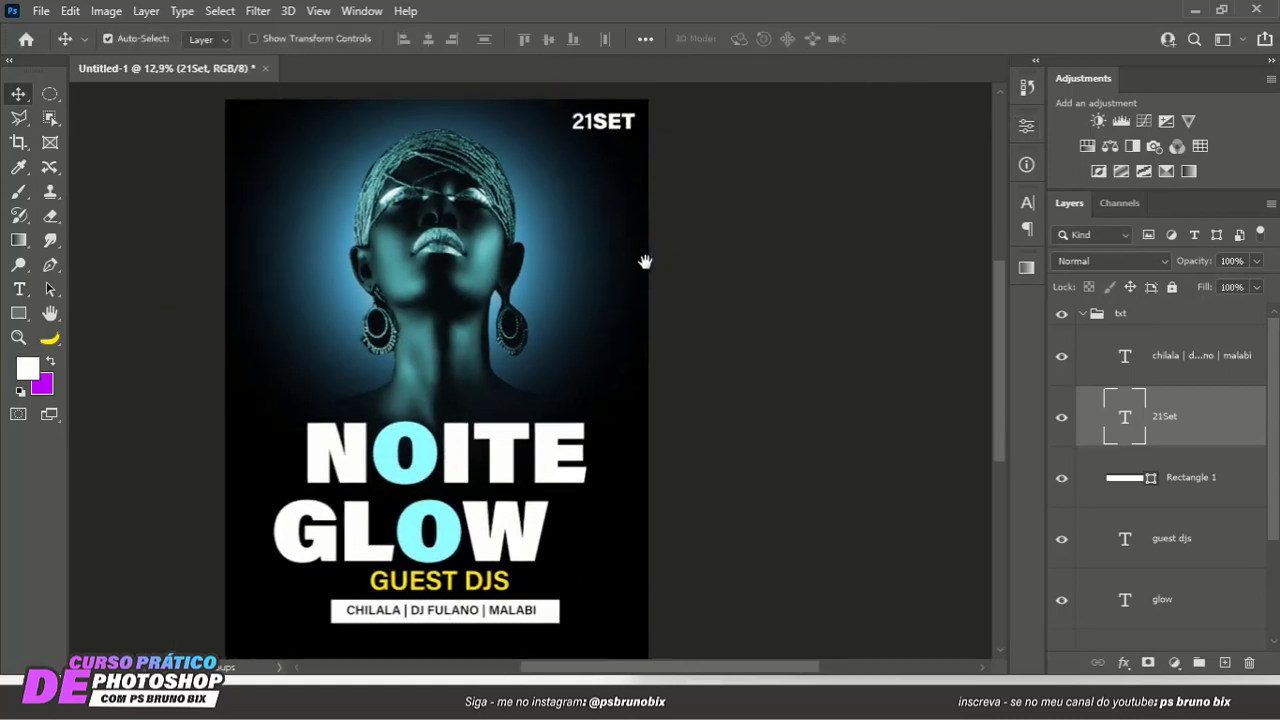
{"action": "left_click", "coordinate": [456, 593]}
{"action": "double_click", "coordinate": [460, 595]}
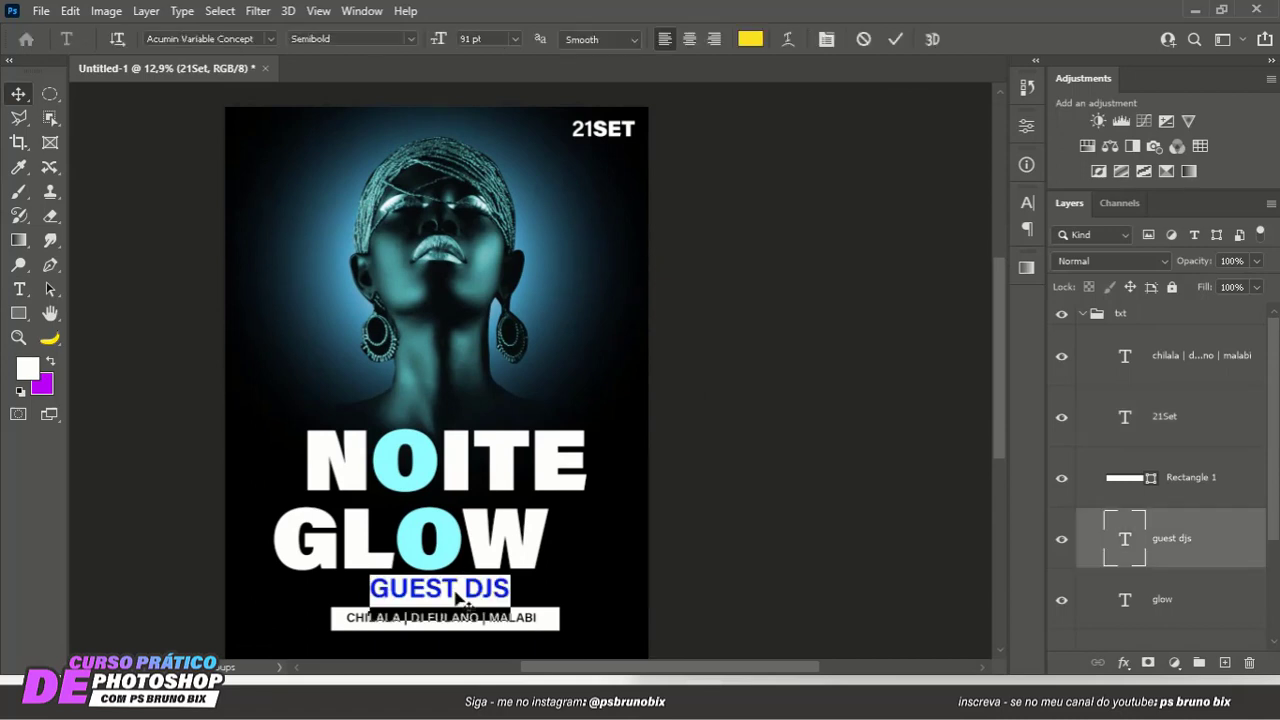
{"action": "left_click", "coordinate": [750, 39]}
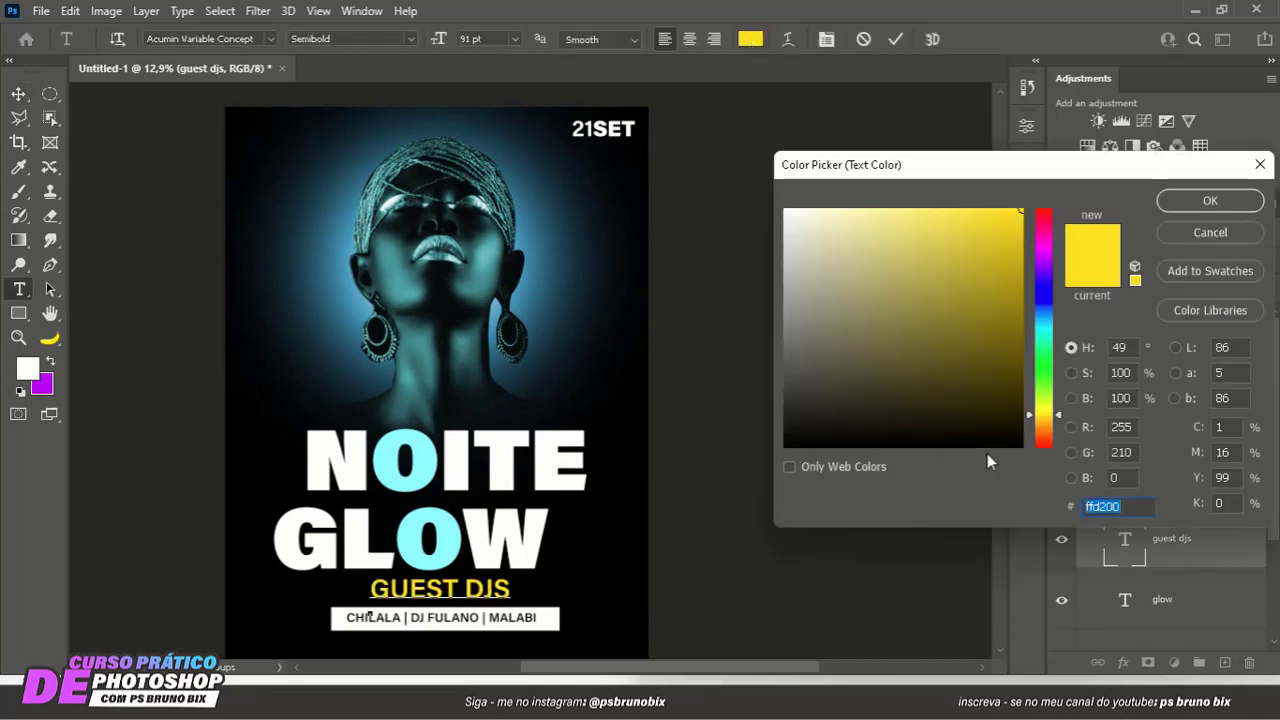
{"action": "key", "text": "ctrl+c"}
{"action": "left_click", "coordinate": [1207, 202]}
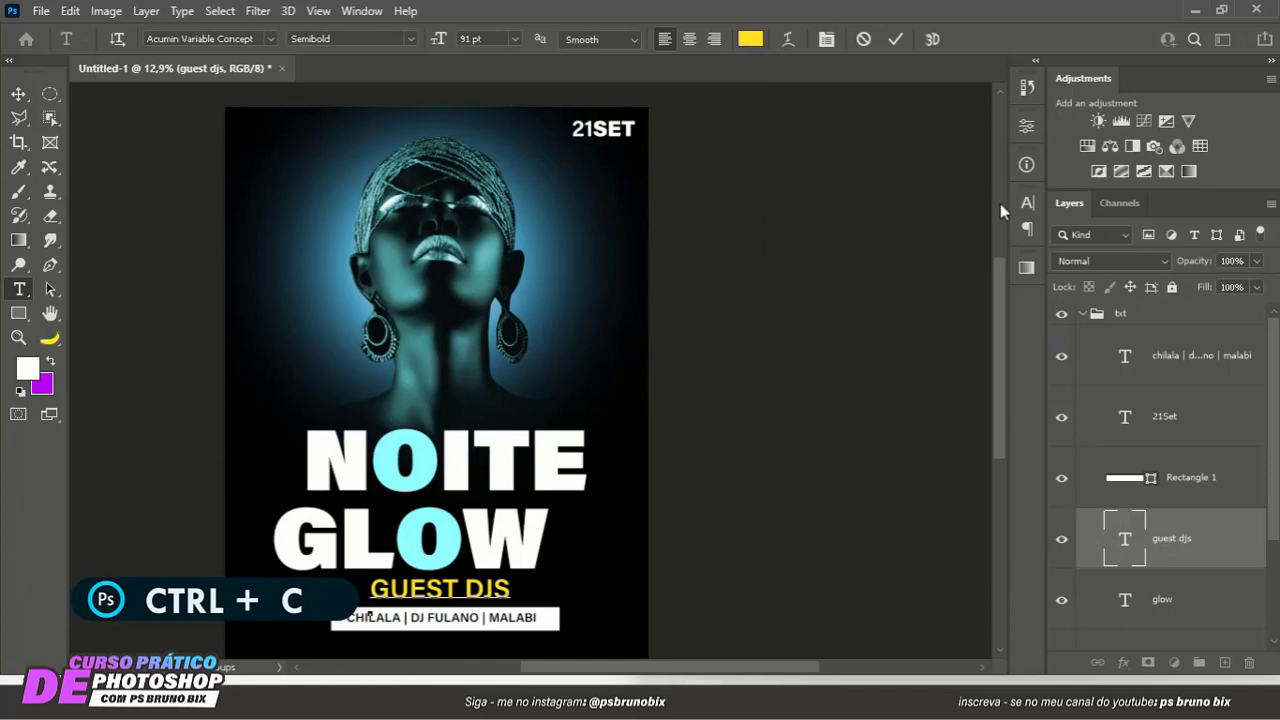
- Color only the SET part of the date text yellow with the copied code ffd200
{"action": "double_click", "coordinate": [617, 131]}
{"action": "left_click", "coordinate": [617, 131]}
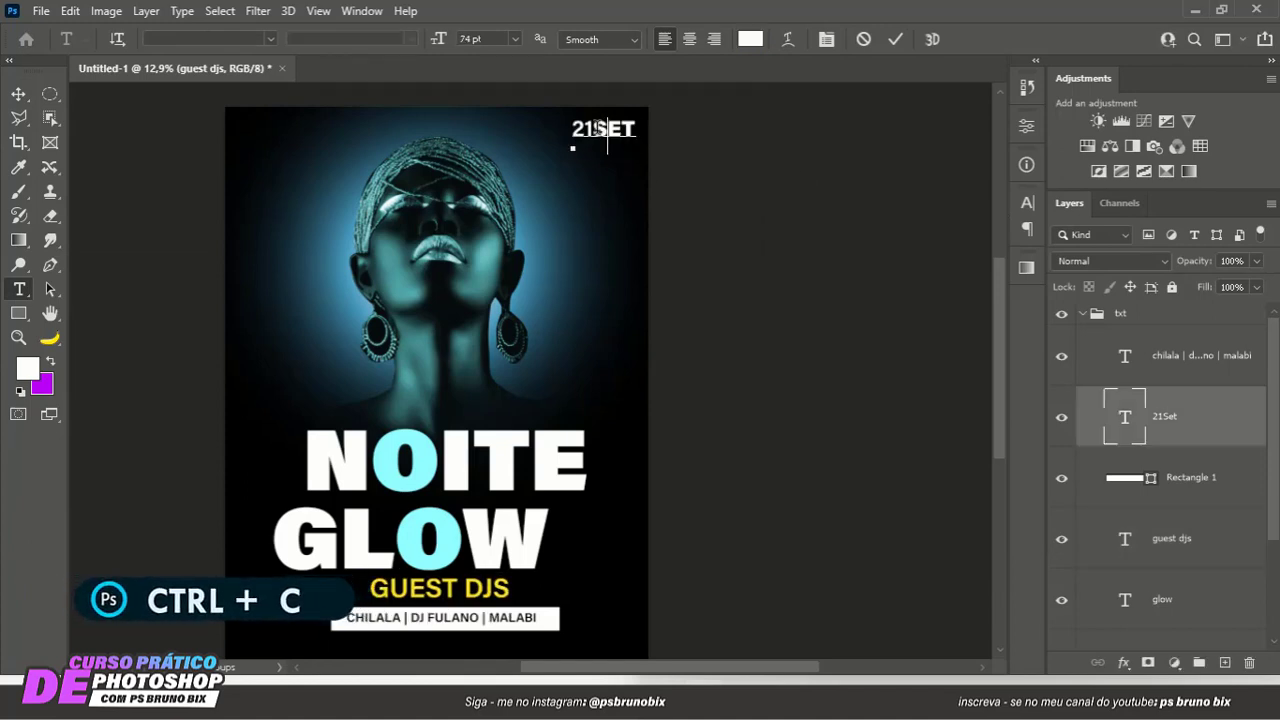
{"action": "key", "text": "ctrl+a"}
{"action": "left_click_drag", "start_coordinate": [594, 130], "coordinate": [668, 131]}
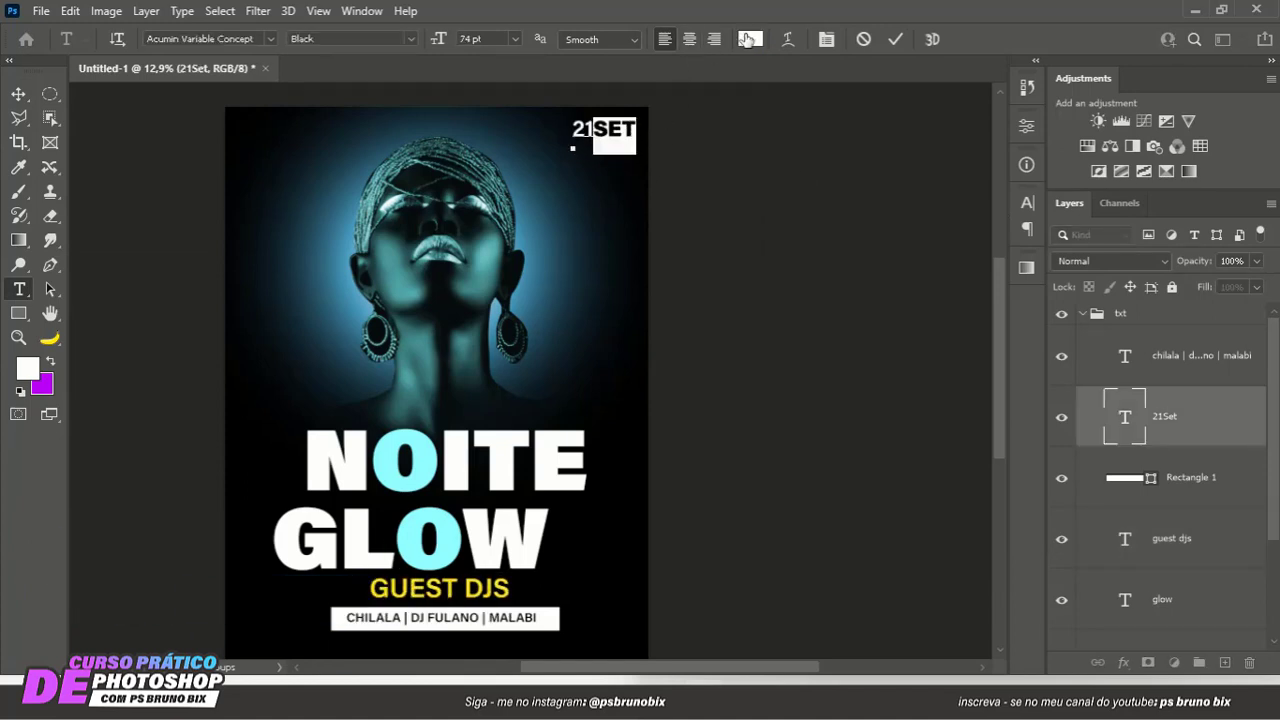
{"action": "left_click", "coordinate": [748, 39]}
{"action": "key", "text": "ctrl+v"}
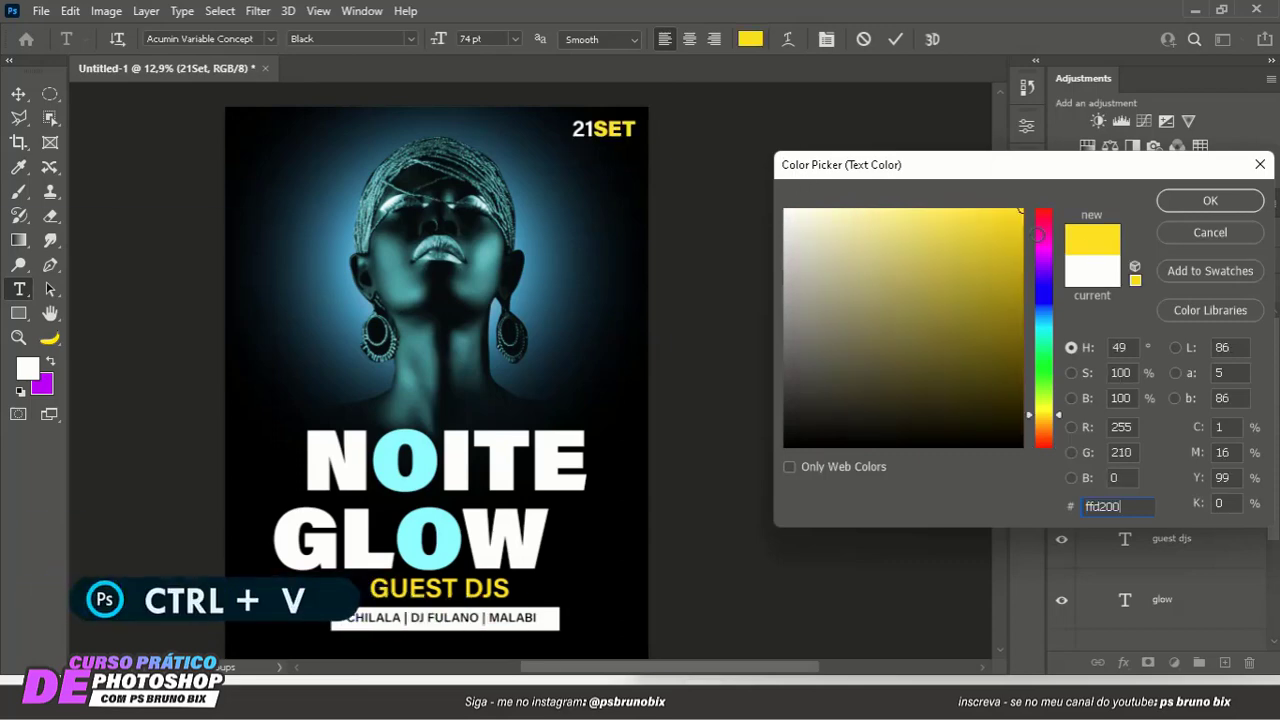
{"action": "left_click", "coordinate": [1190, 201]}
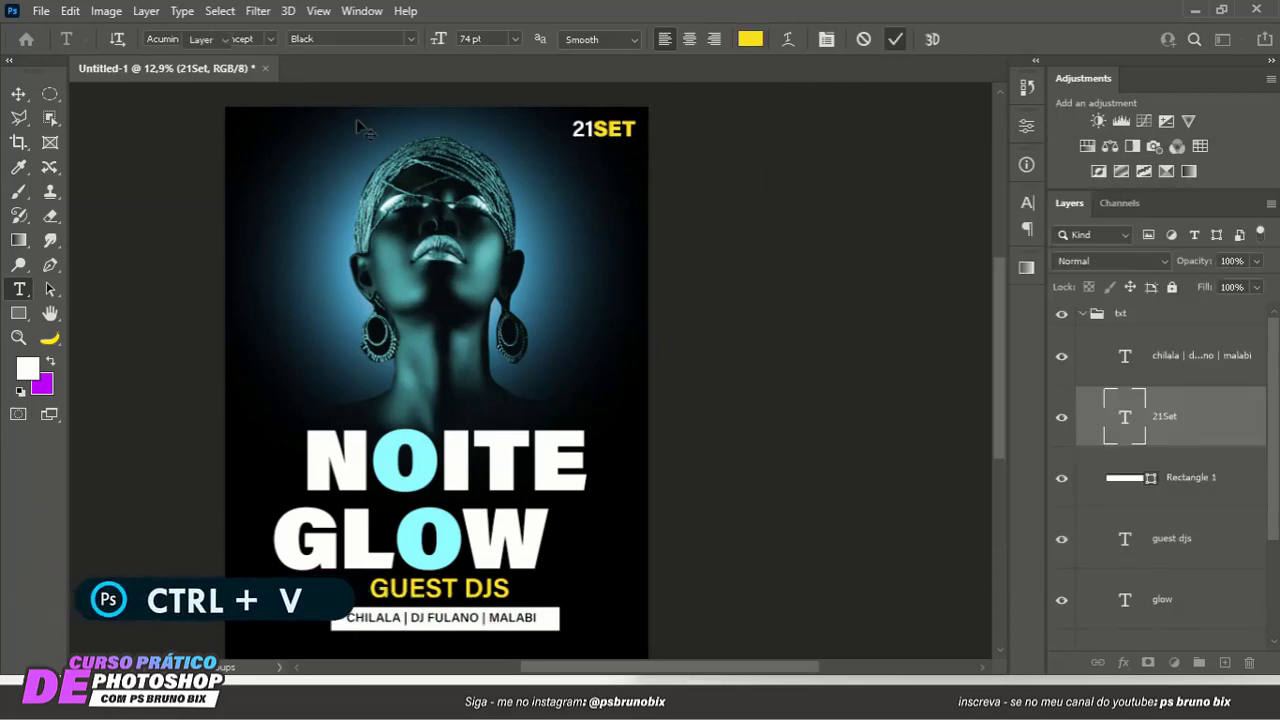
{"action": "key", "text": "v"}
- Duplicate the date text into the poster's upper left corner and change the copy to read 22H
{"action": "scroll", "coordinate": [236, 204], "scroll_direction": "down", "scroll_amount": 1}
{"action": "scroll", "coordinate": [283, 160], "scroll_direction": "up", "scroll_amount": 1}
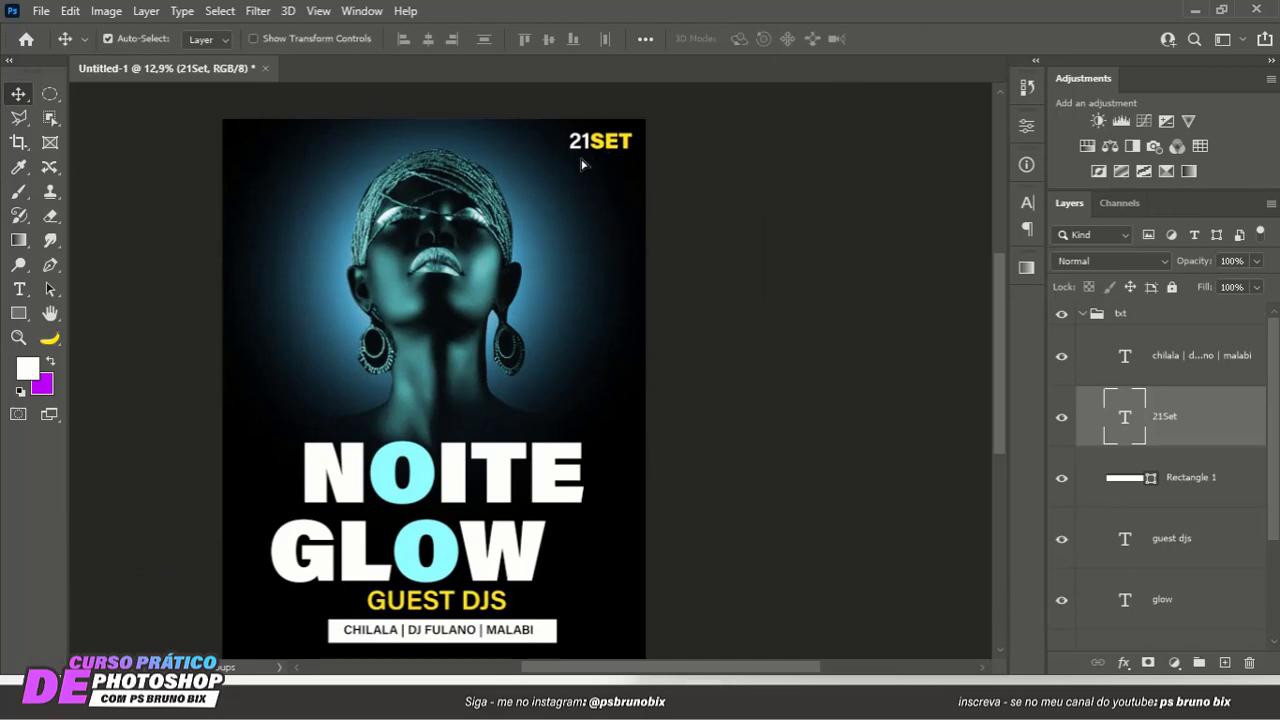
{"action": "left_click_drag", "start_coordinate": [583, 164], "coordinate": [274, 147]}
{"action": "double_click", "coordinate": [285, 145]}
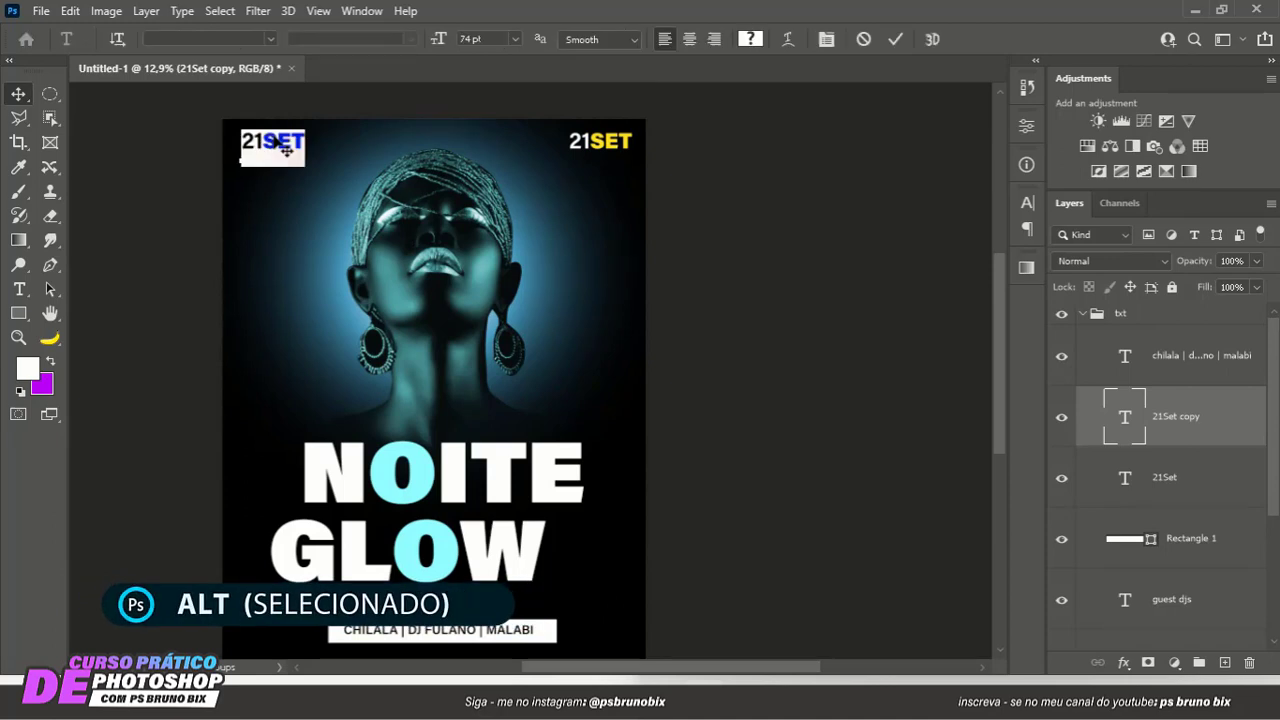
{"action": "type", "text": "1"}
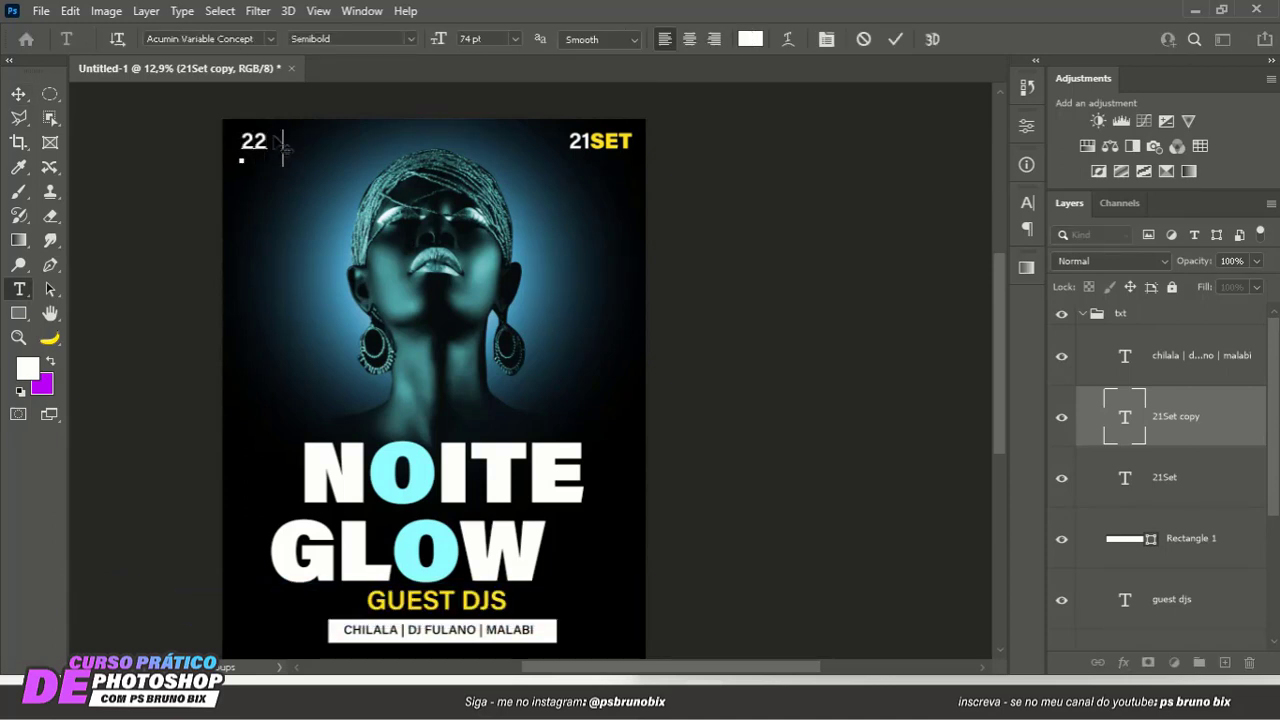
{"action": "left_click", "coordinate": [895, 39]}
{"action": "scroll", "coordinate": [600, 263], "scroll_direction": "down", "scroll_amount": 2}
{"action": "key", "text": "v"}
- Duplicate the GUEST DJS line below the white DJ names bar, offset toward the poster's left edge, and set the copy's font size to 74 pt
{"action": "scroll", "coordinate": [536, 258], "scroll_direction": "up", "scroll_amount": 4}
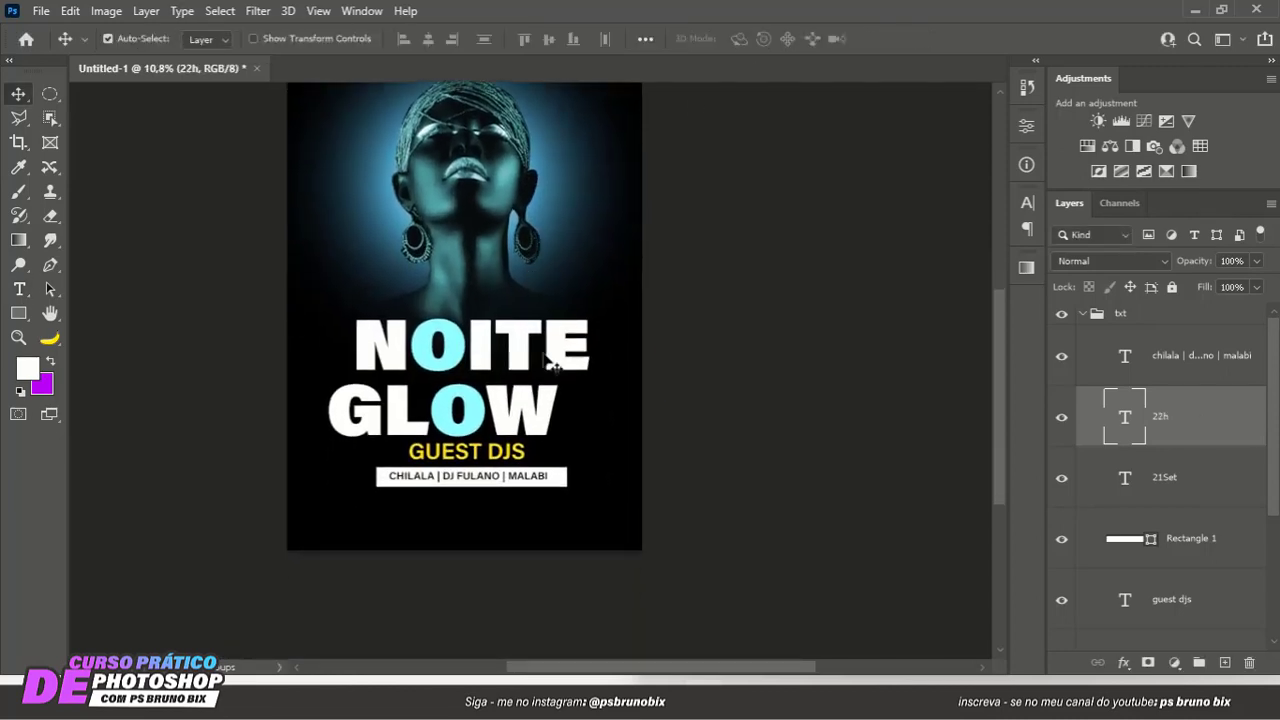
{"action": "scroll", "coordinate": [512, 345], "scroll_direction": "up", "scroll_amount": 3}
{"action": "left_click_drag", "start_coordinate": [493, 317], "coordinate": [491, 250]}
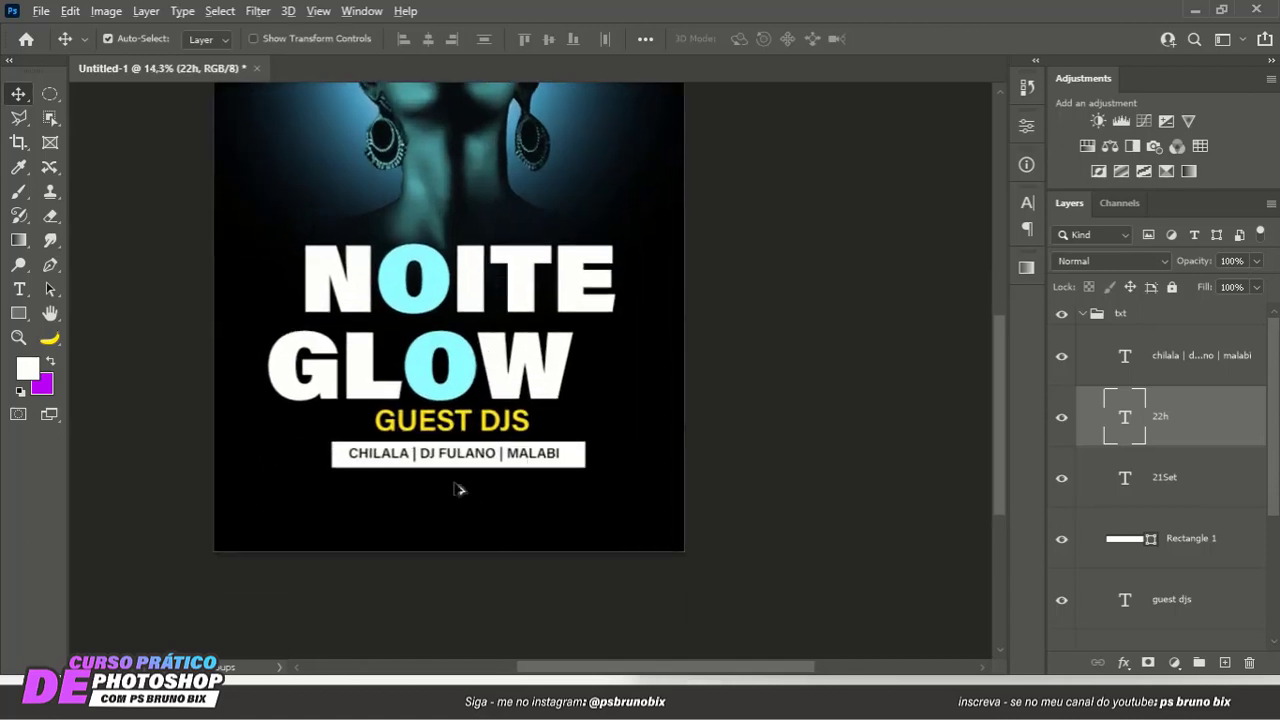
{"action": "scroll", "coordinate": [457, 486], "scroll_direction": "up", "scroll_amount": 1}
{"action": "left_click_drag", "start_coordinate": [457, 480], "coordinate": [456, 412]}
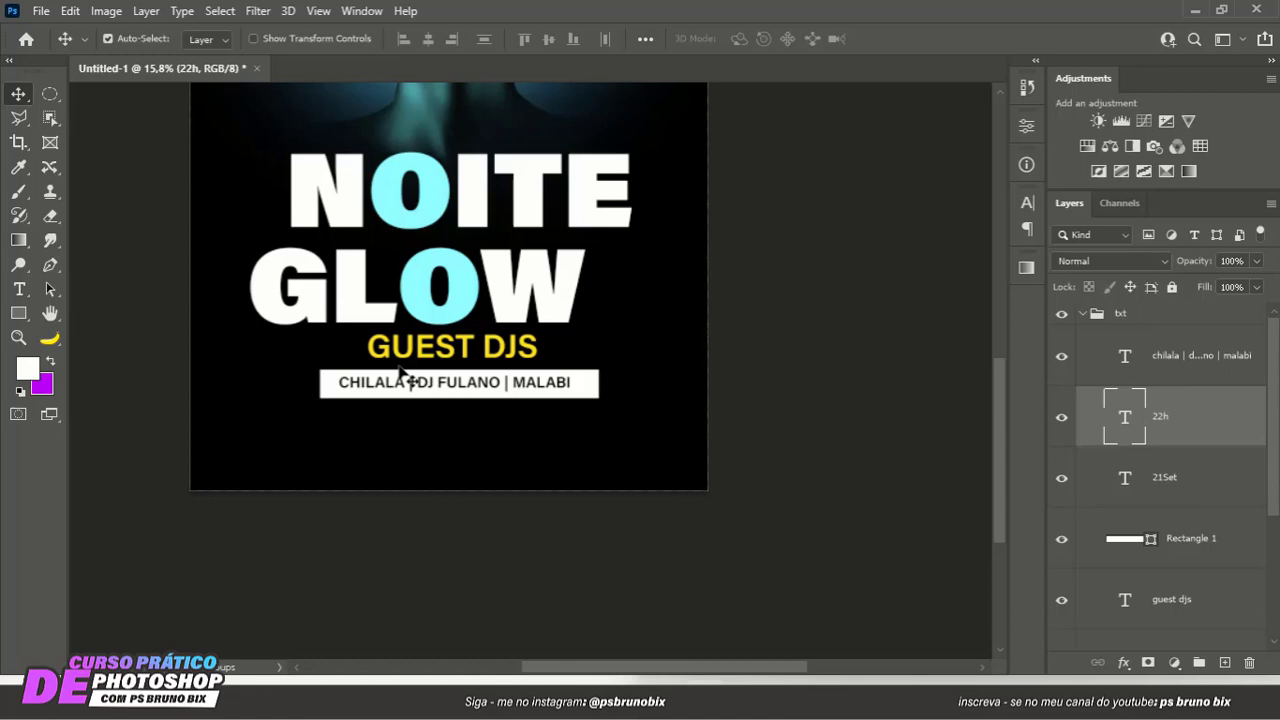
{"action": "scroll", "coordinate": [402, 400], "scroll_direction": "up", "scroll_amount": 2}
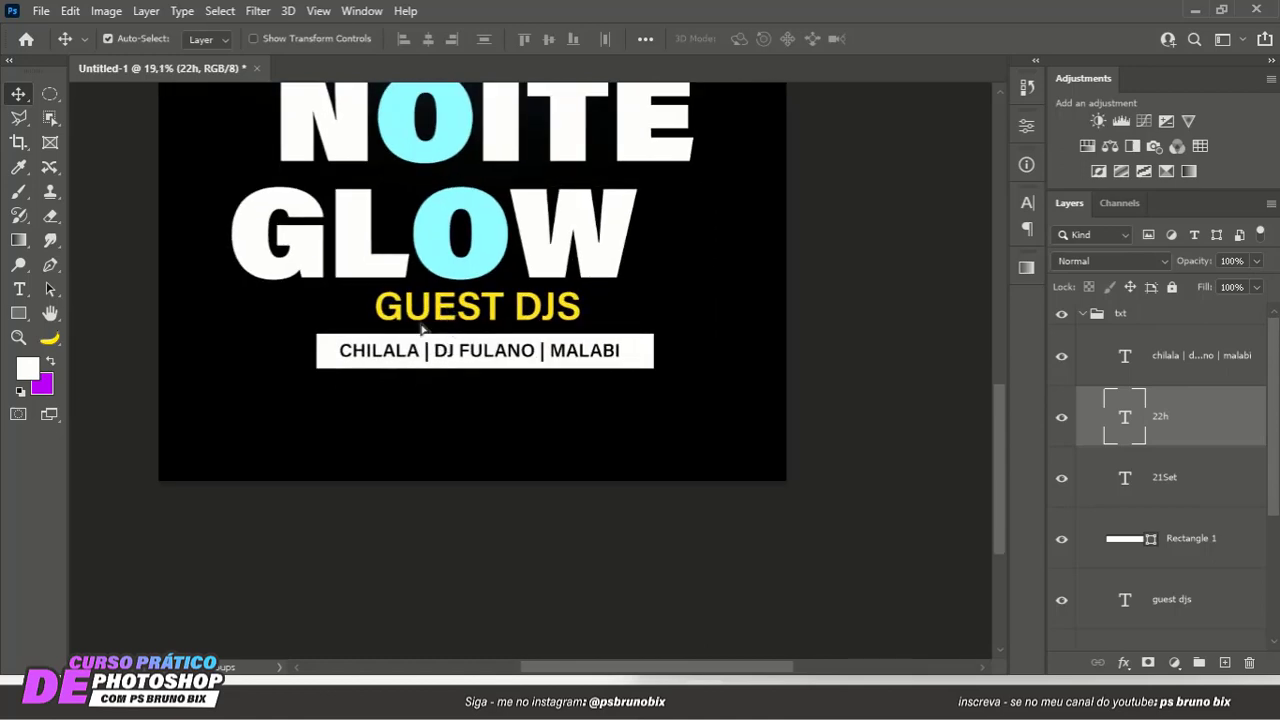
{"action": "left_click_drag", "start_coordinate": [421, 328], "coordinate": [308, 405]}
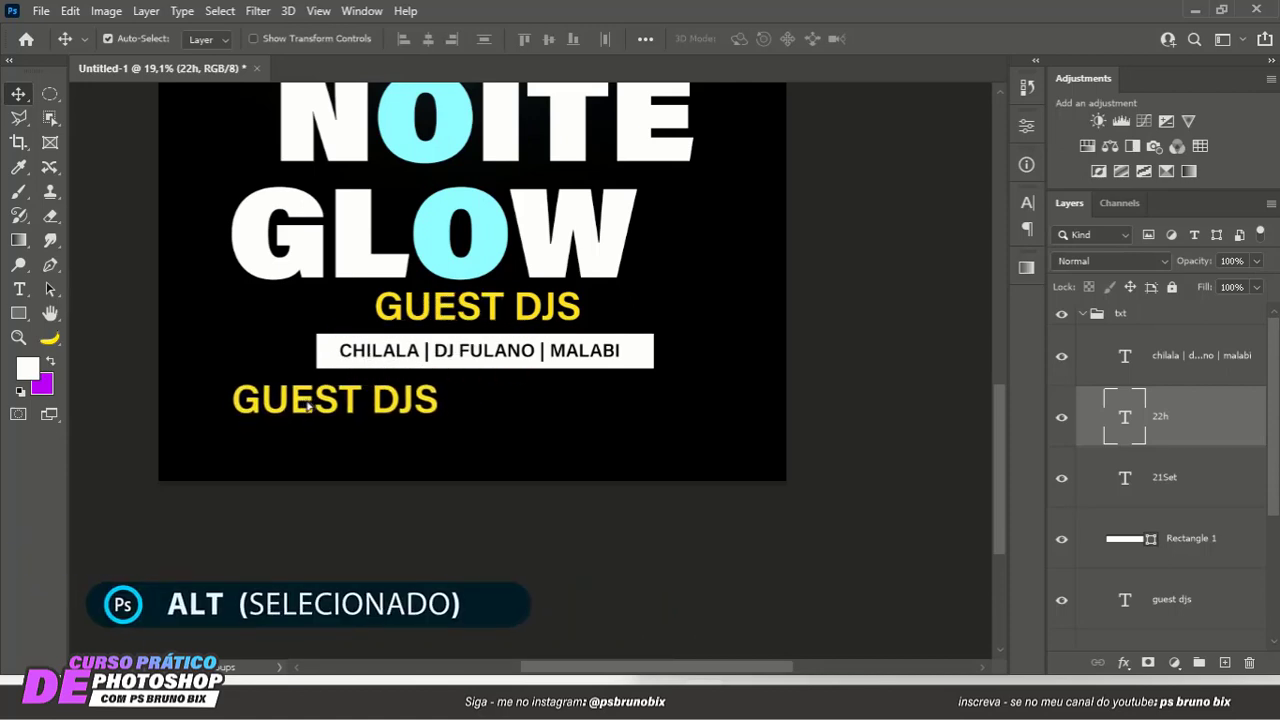
{"action": "left_click", "coordinate": [308, 405]}
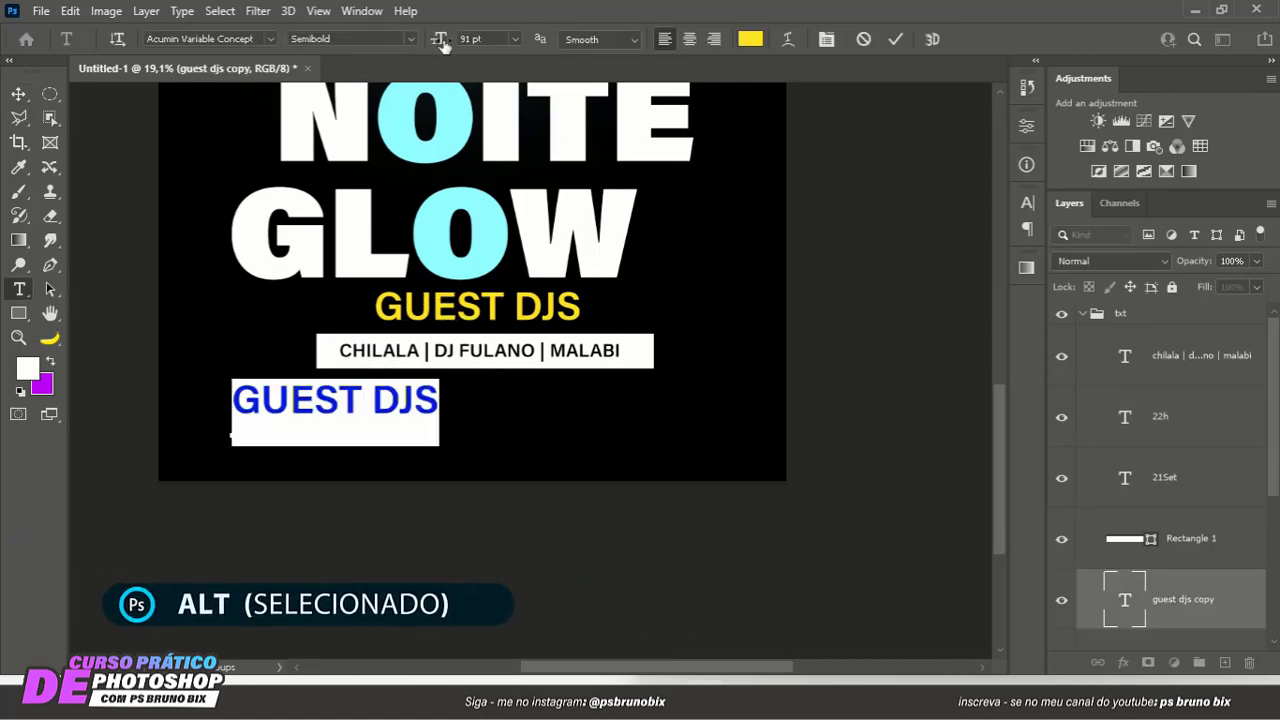
{"action": "left_click_drag", "start_coordinate": [444, 46], "coordinate": [433, 46]}
- Color the duplicated GUEST DJS text light cyan 8effff, sampled from the title's O, and shift it slightly up
{"action": "left_click", "coordinate": [754, 45]}
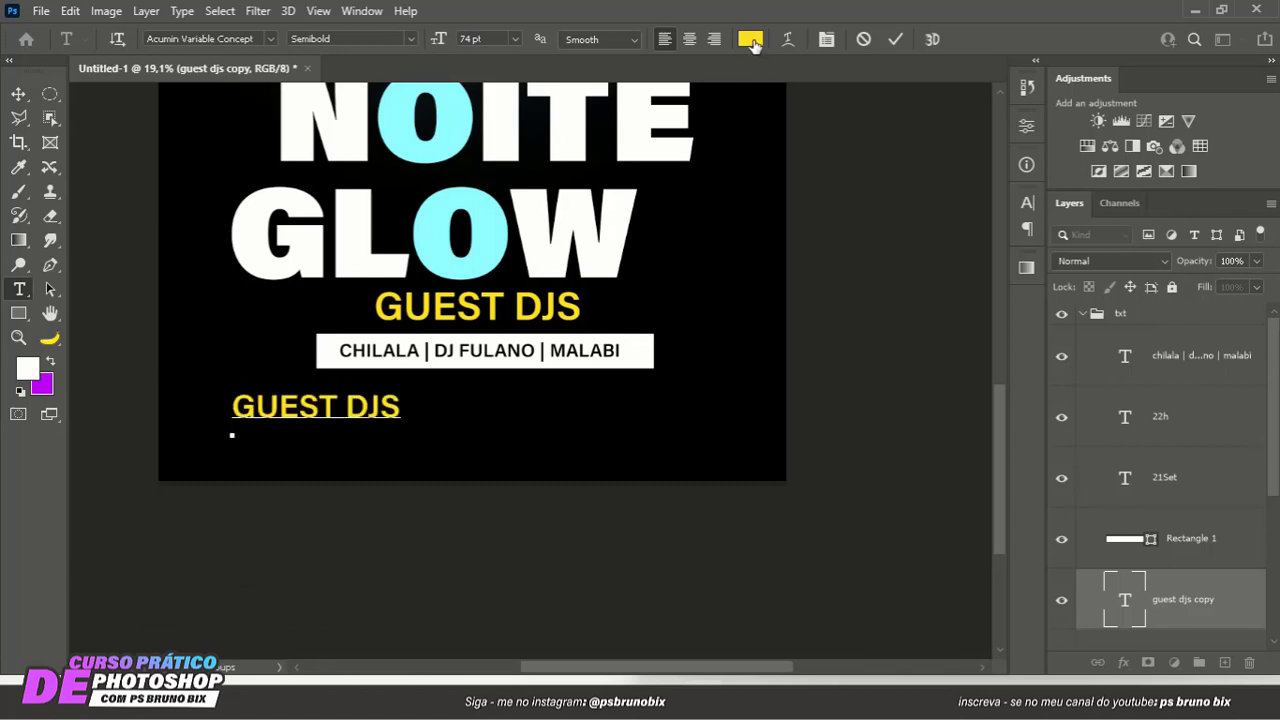
{"action": "left_click", "coordinate": [563, 211]}
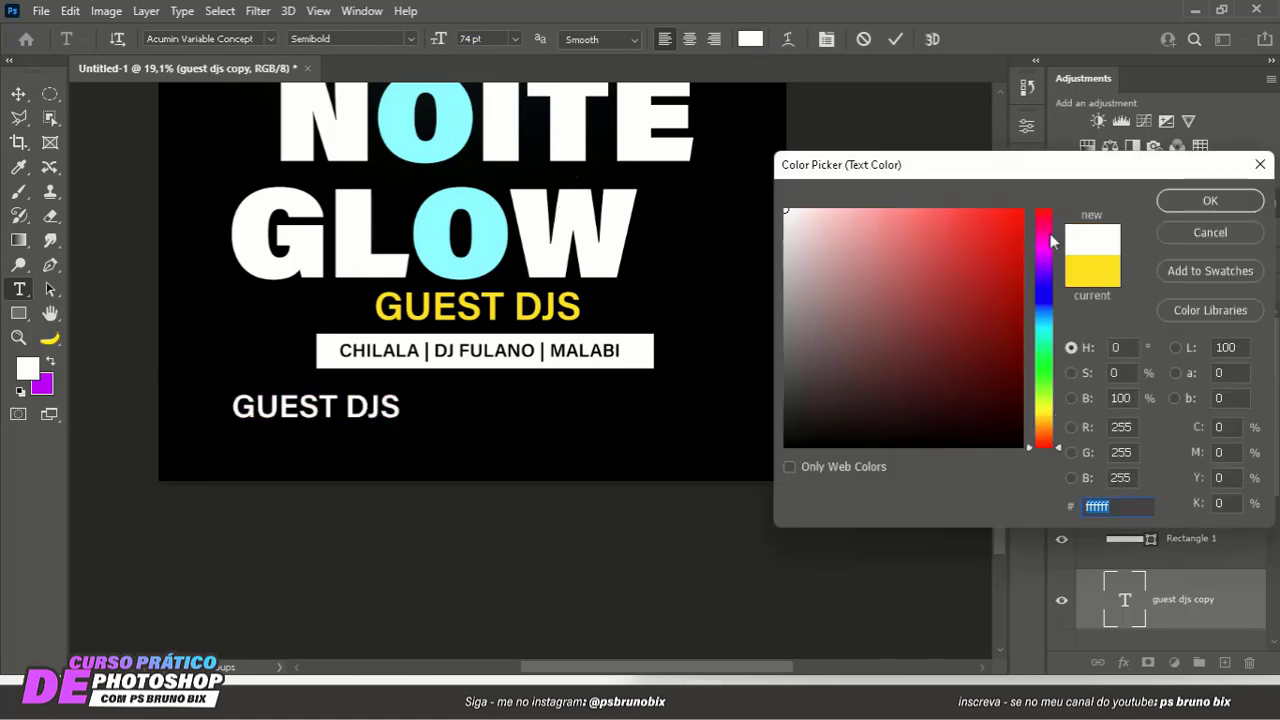
{"action": "left_click", "coordinate": [505, 225]}
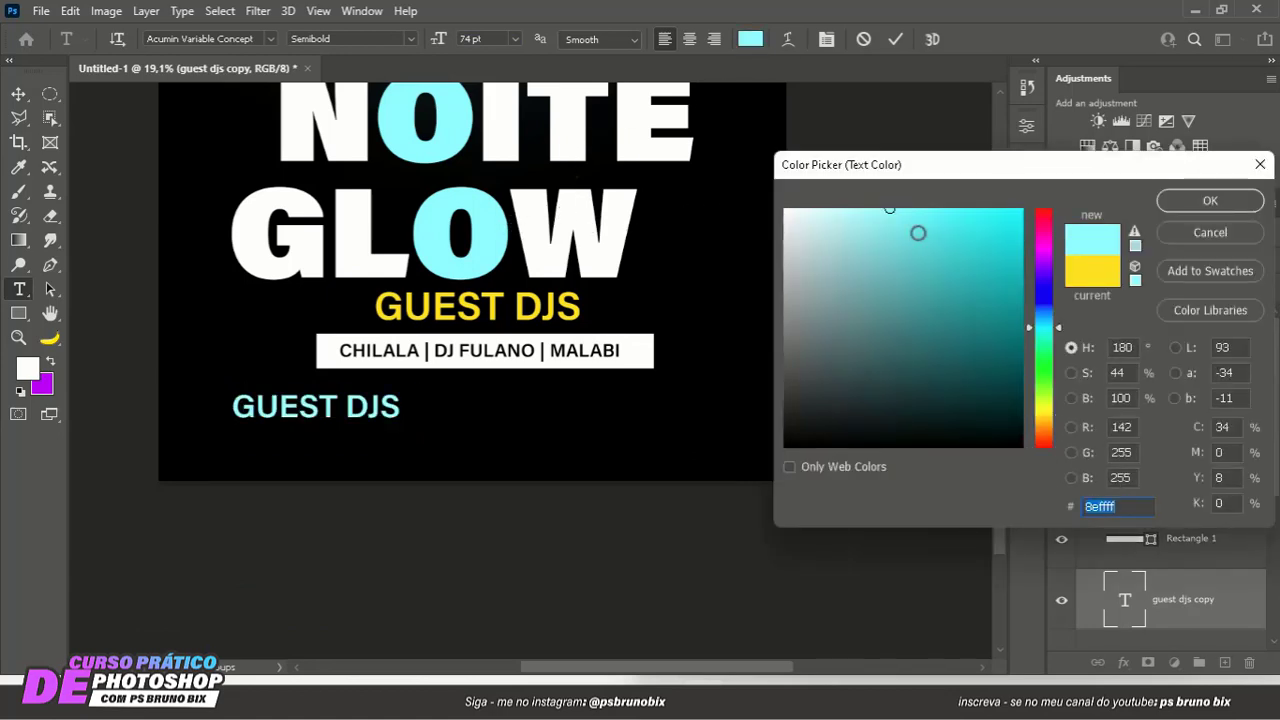
{"action": "key", "text": "Return"}
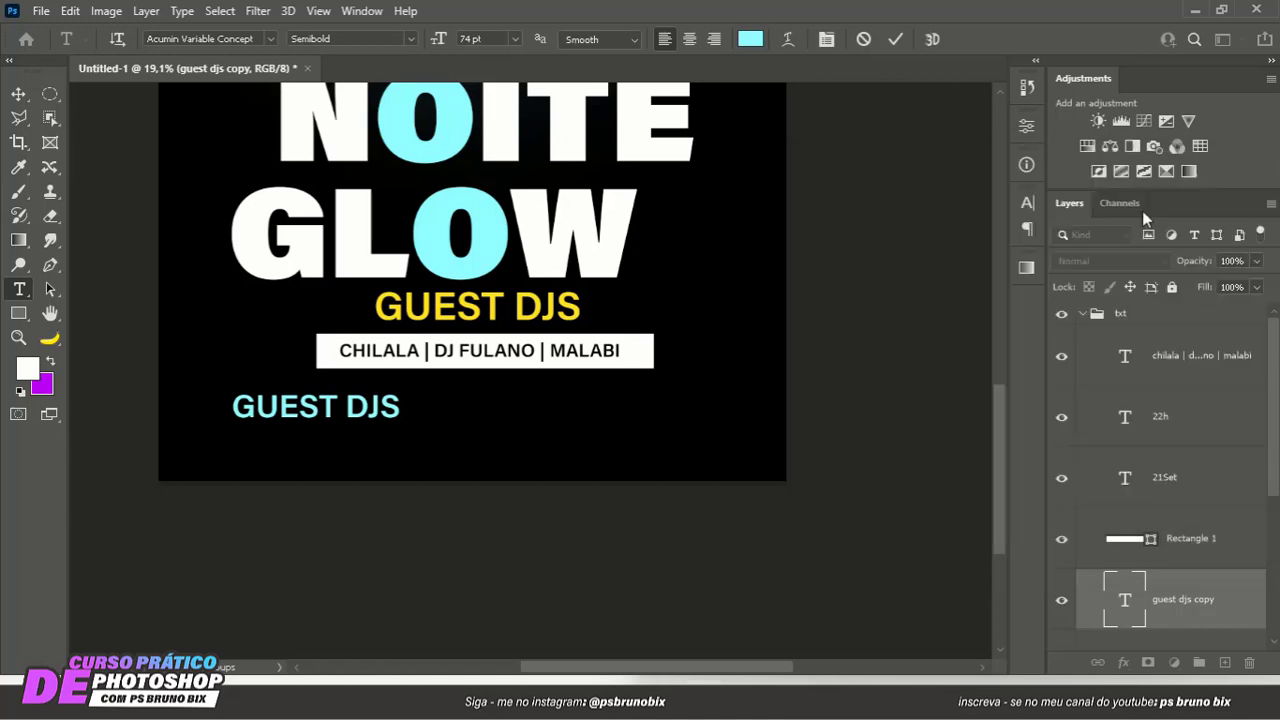
{"action": "left_click_drag", "start_coordinate": [286, 463], "coordinate": [290, 454]}
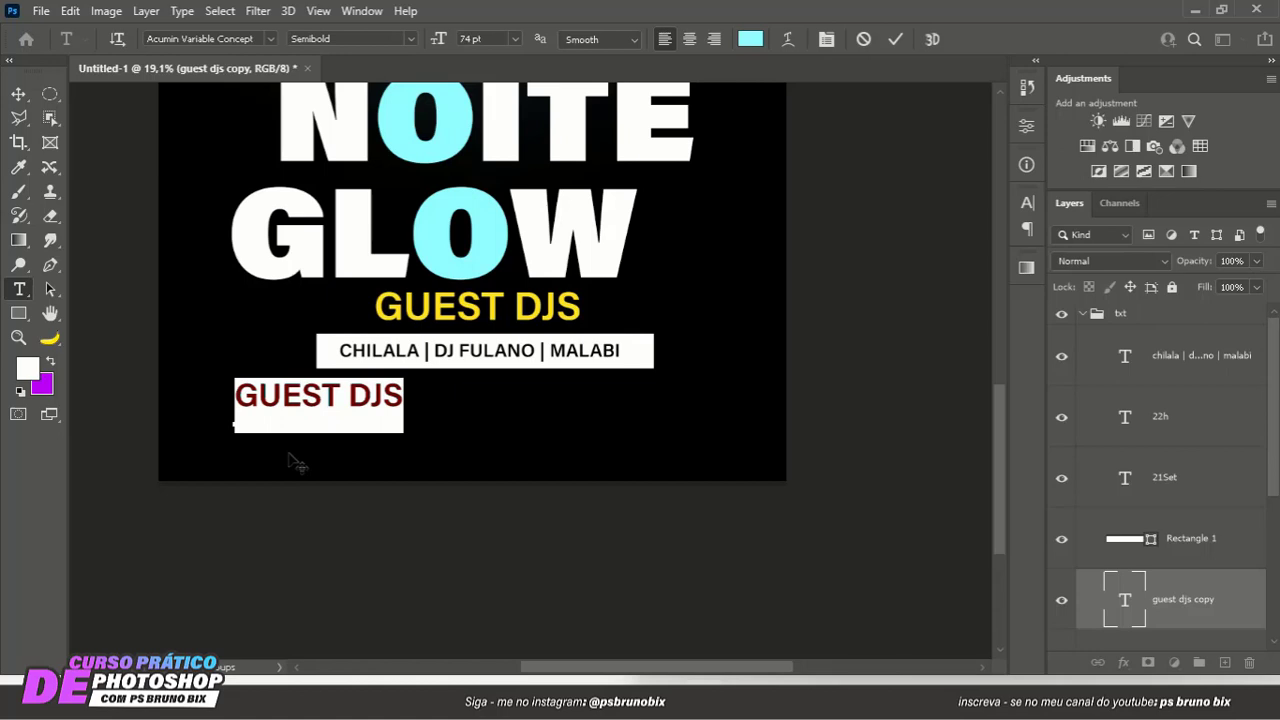
- Replace the duplicated GUEST DJS text with + DE 18 | BEBIDA TODA NOITE | ENTRADA
{"action": "type", "text": "+      "}
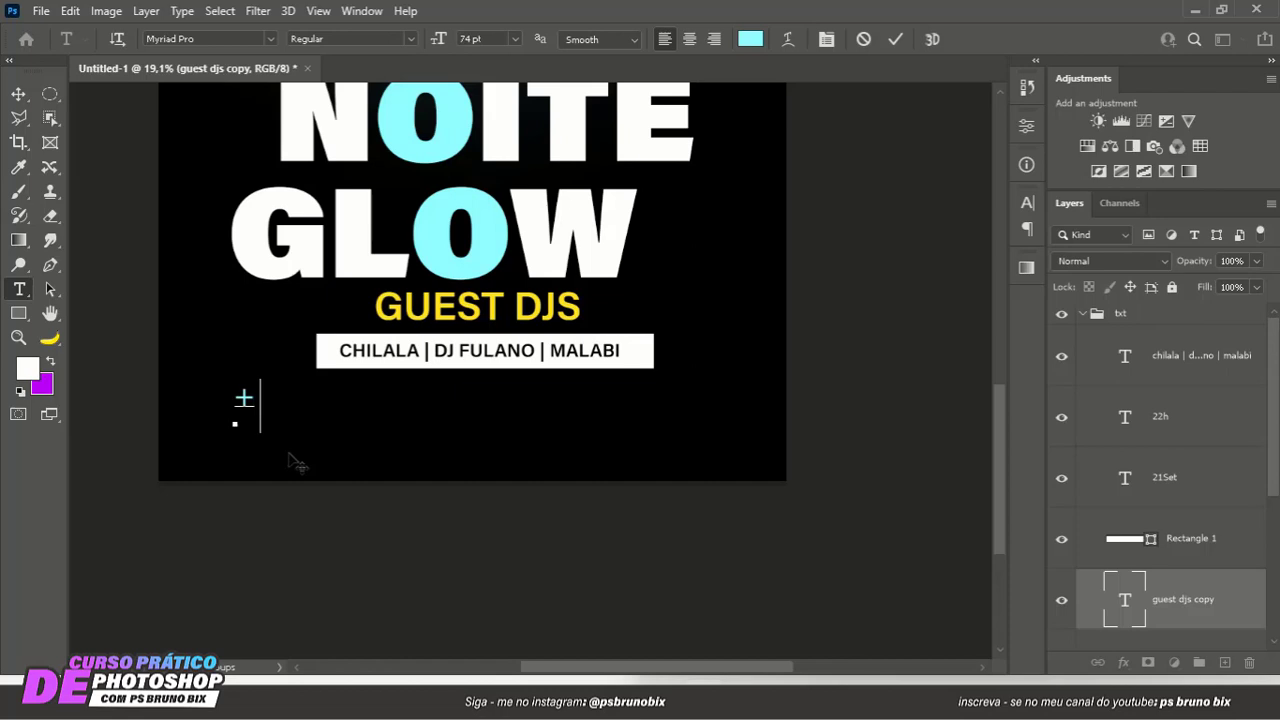
{"action": "type", "text": "DE"}
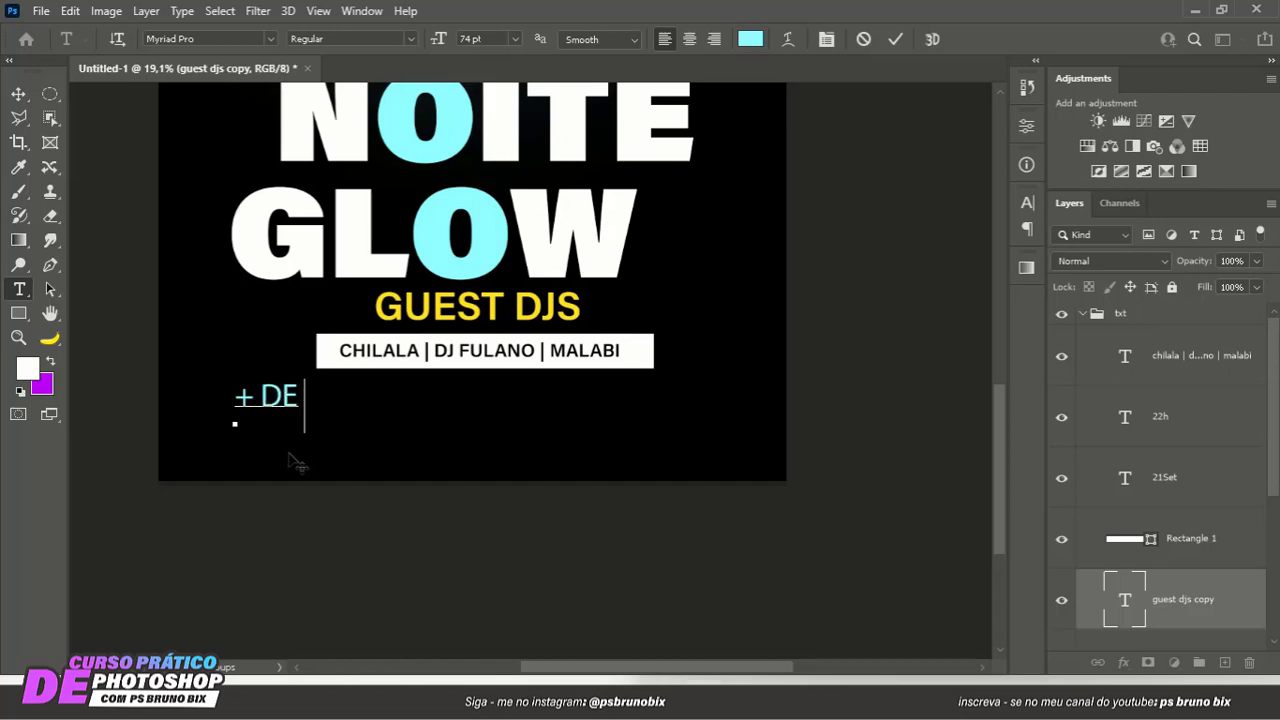
{"action": "type", "text": " 18 |"}
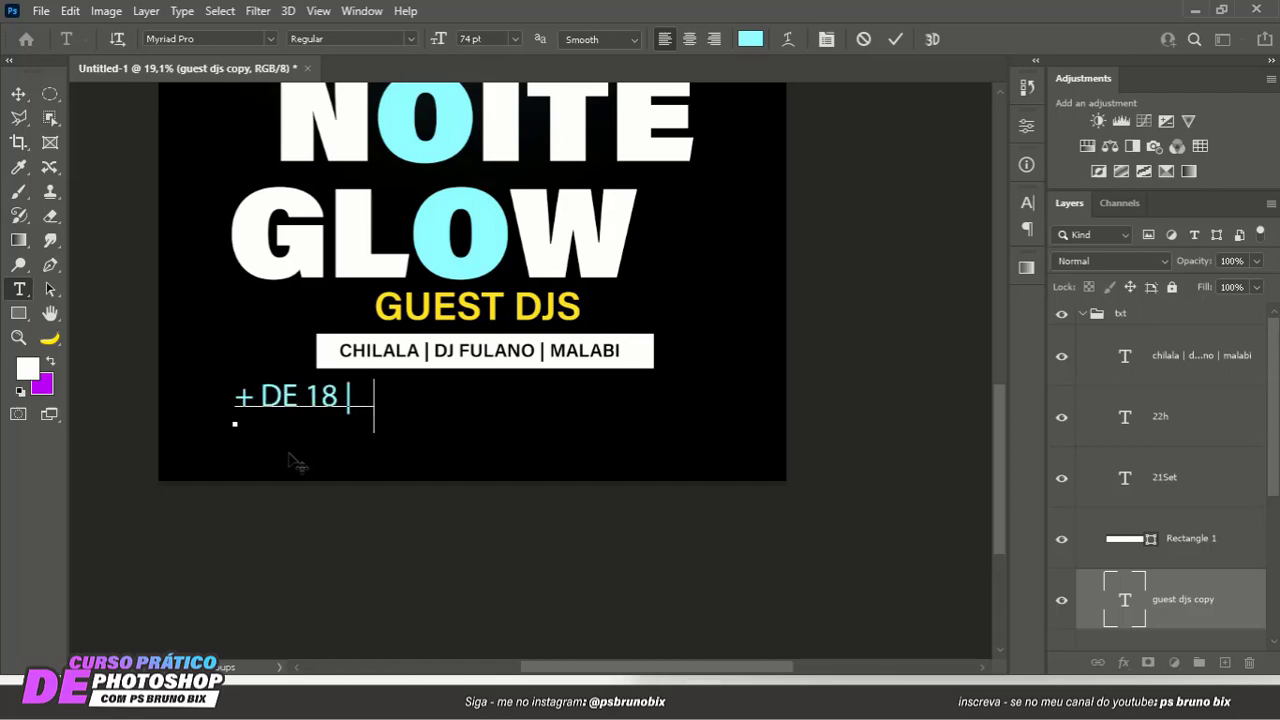
{"action": "type", "text": "   ODOS"}
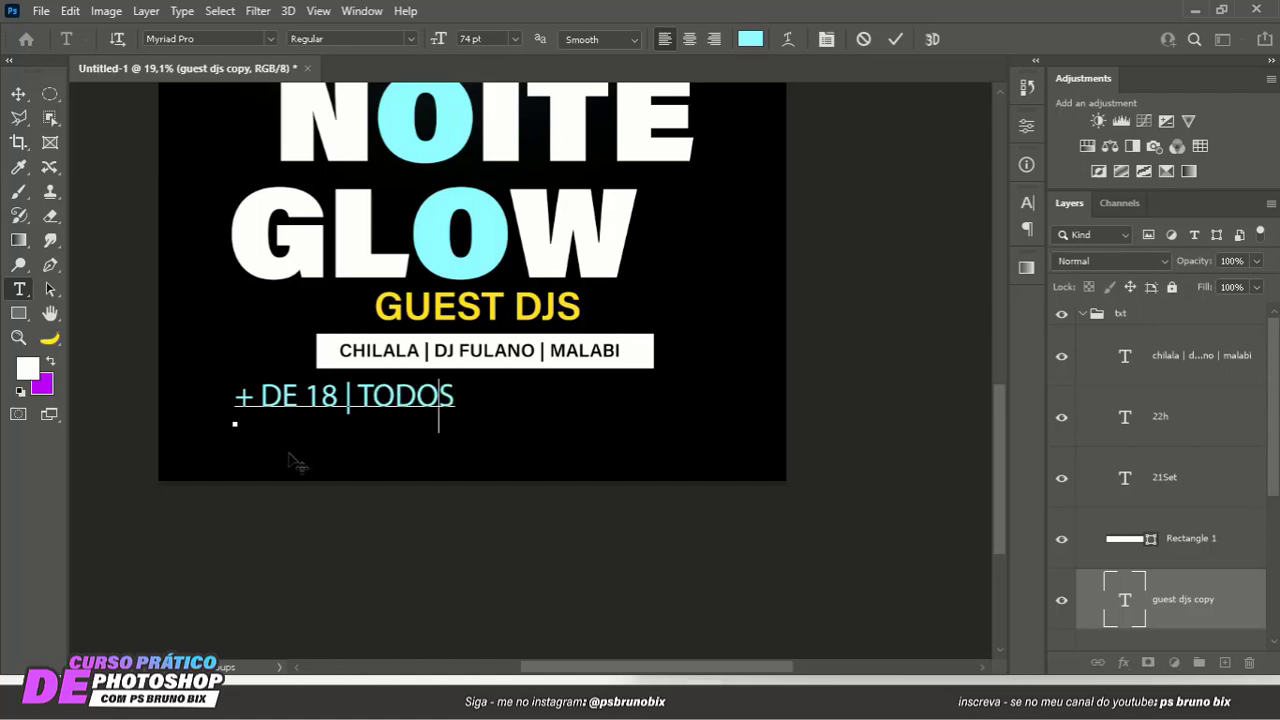
{"action": "key", "text": "BackSpace"}
{"action": "key", "text": "BackSpace"}
{"action": "key", "text": "BackSpace"}
{"action": "key", "text": "BackSpace"}
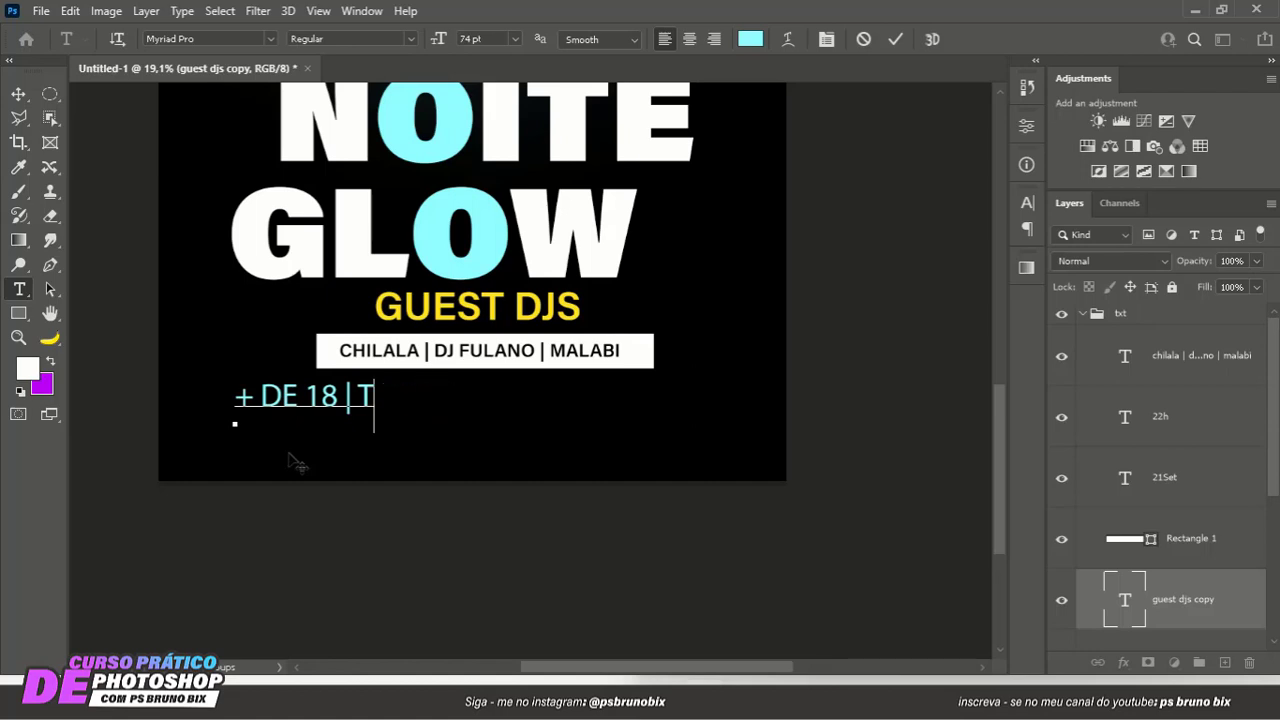
{"action": "type", "text": "BEBI"}
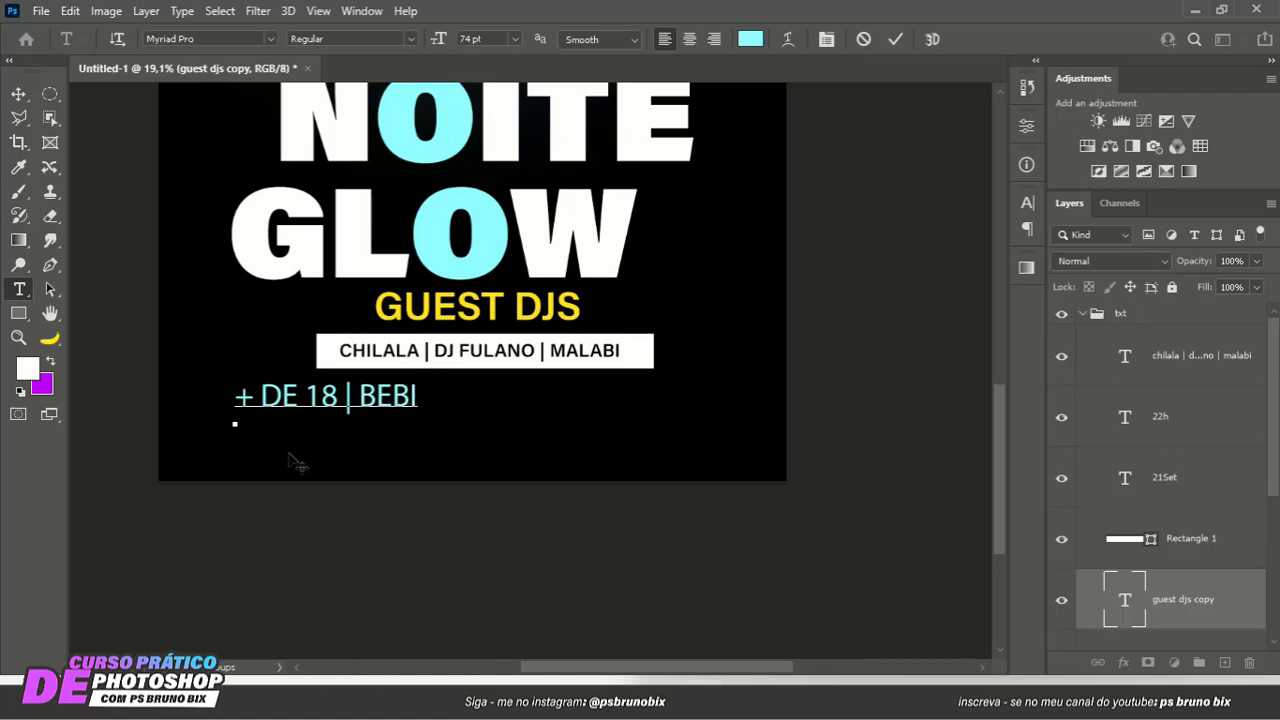
{"action": "type", "text": "DA T"}
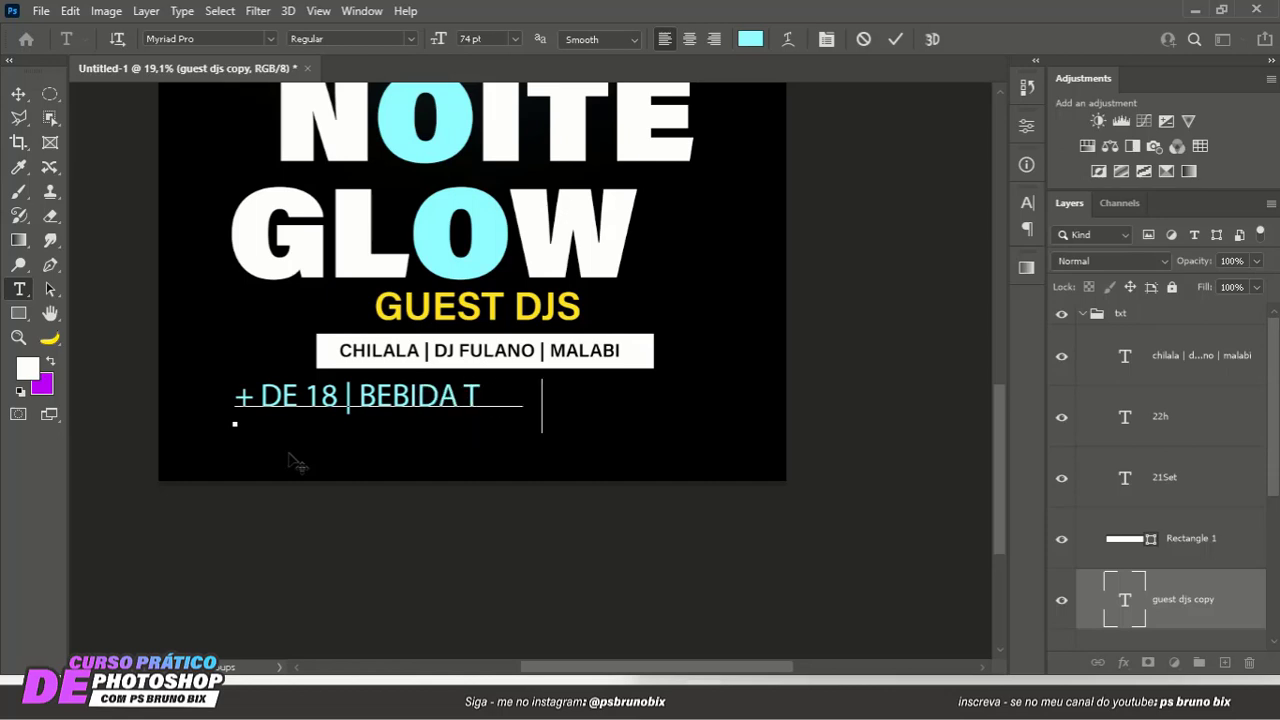
{"action": "type", "text": "ODA NOITE"}
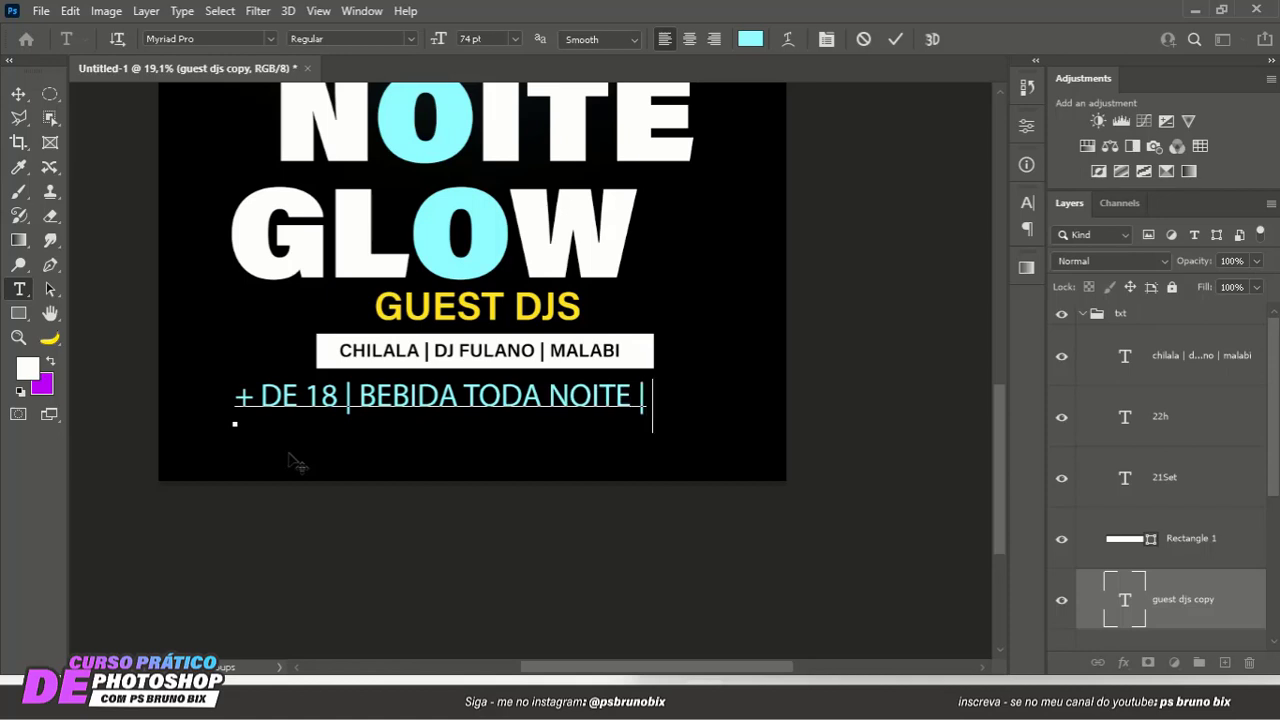
{"action": "type", "text": " | ENTRA"}
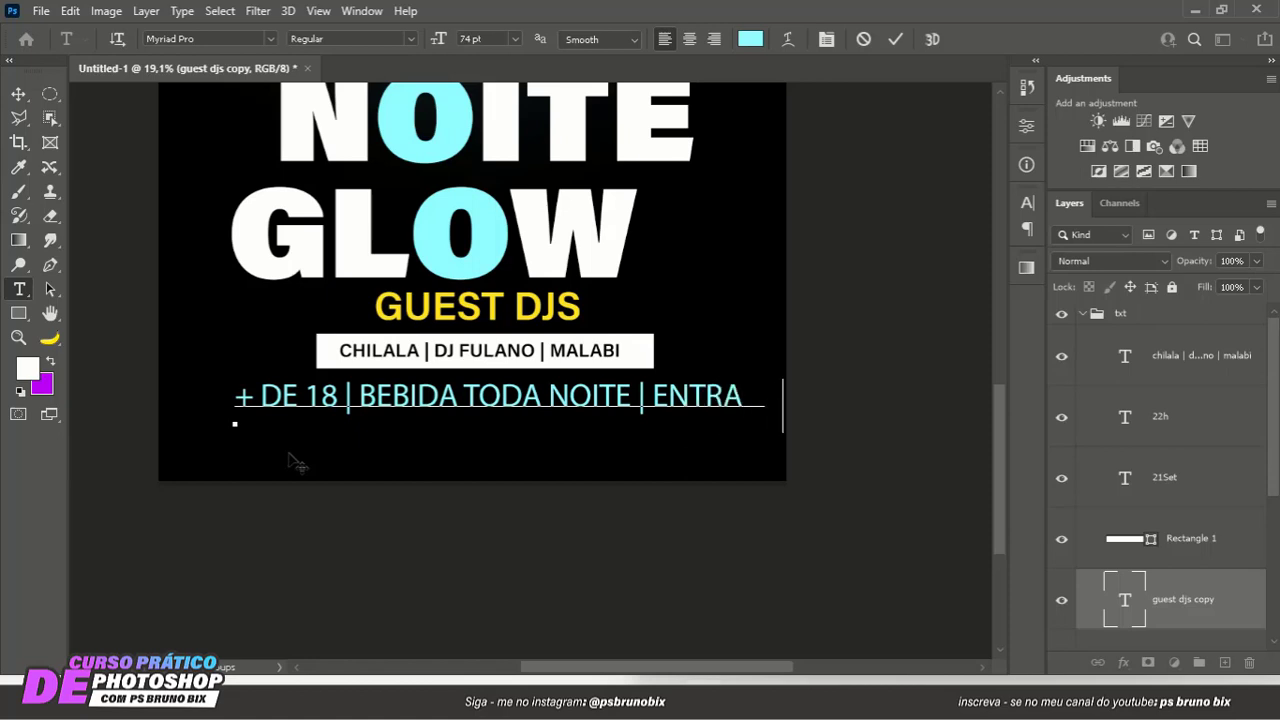
{"action": "type", "text": "DA"}
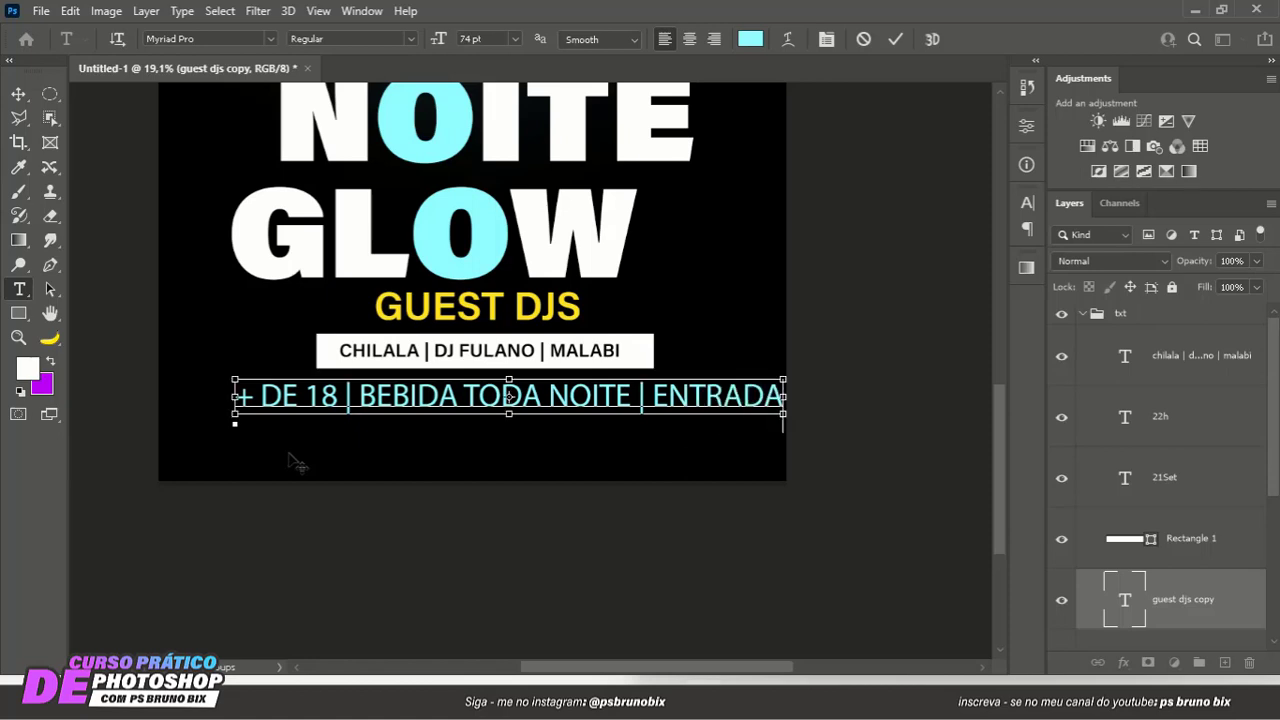
- Reduce the font size of the whole cyan info line to 45 pt and place the cursor at its end
{"action": "key", "text": "ctrl+a"}
{"action": "left_click_drag", "start_coordinate": [437, 42], "coordinate": [411, 43]}
{"action": "left_click", "coordinate": [579, 420]}
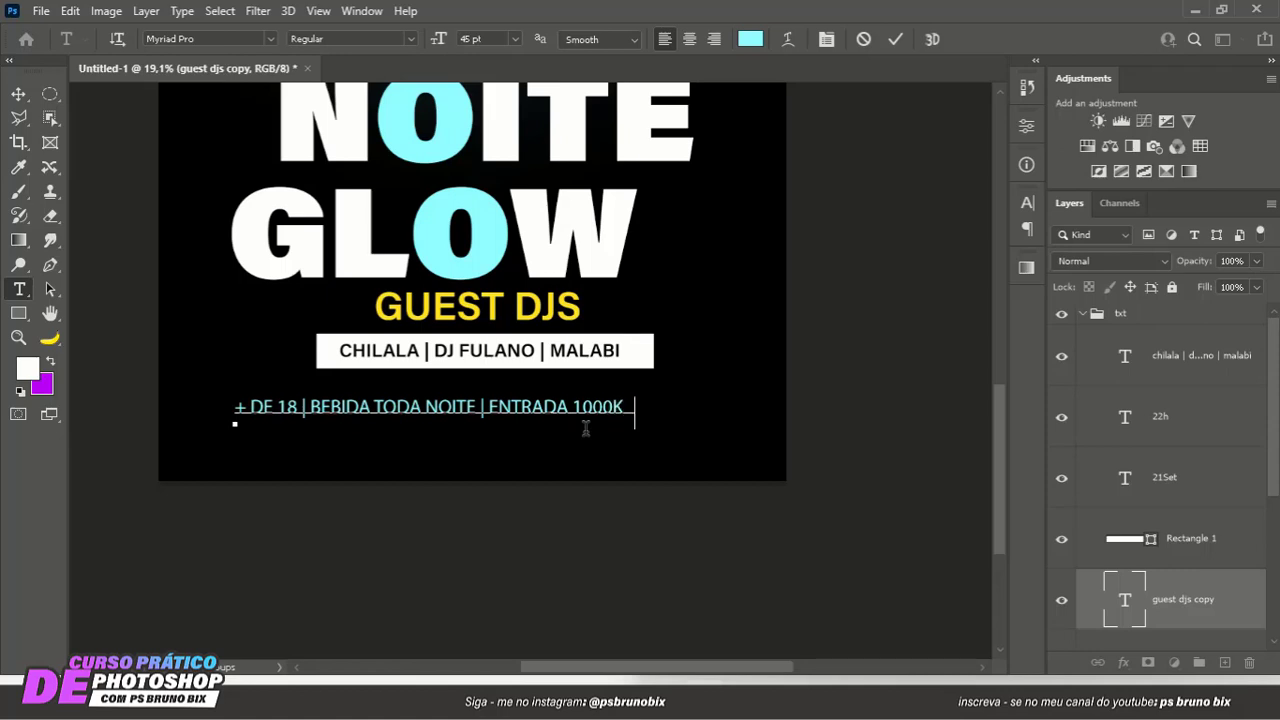
- Complete the price at the end of the cyan info line as 1000KZ
{"action": "type", "text": "z"}
{"action": "key", "text": "ctrl+a"}
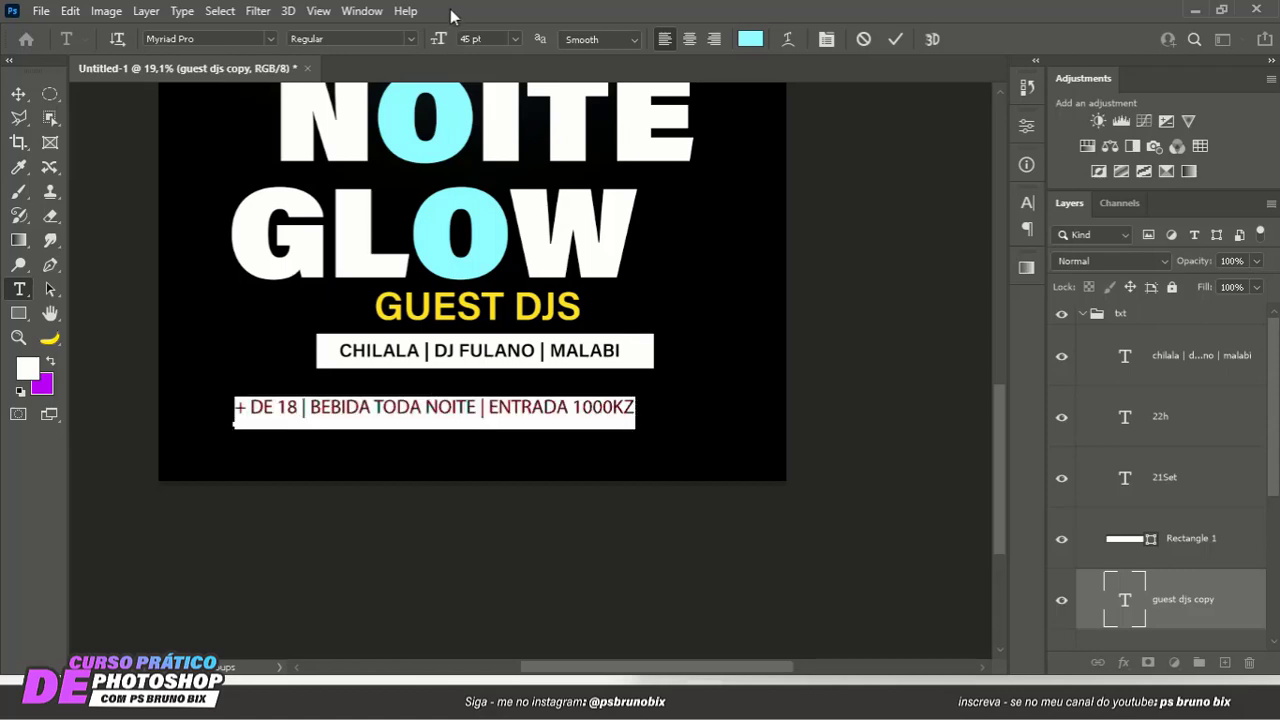
{"action": "left_click", "coordinate": [895, 40]}
{"action": "key", "text": "v"}
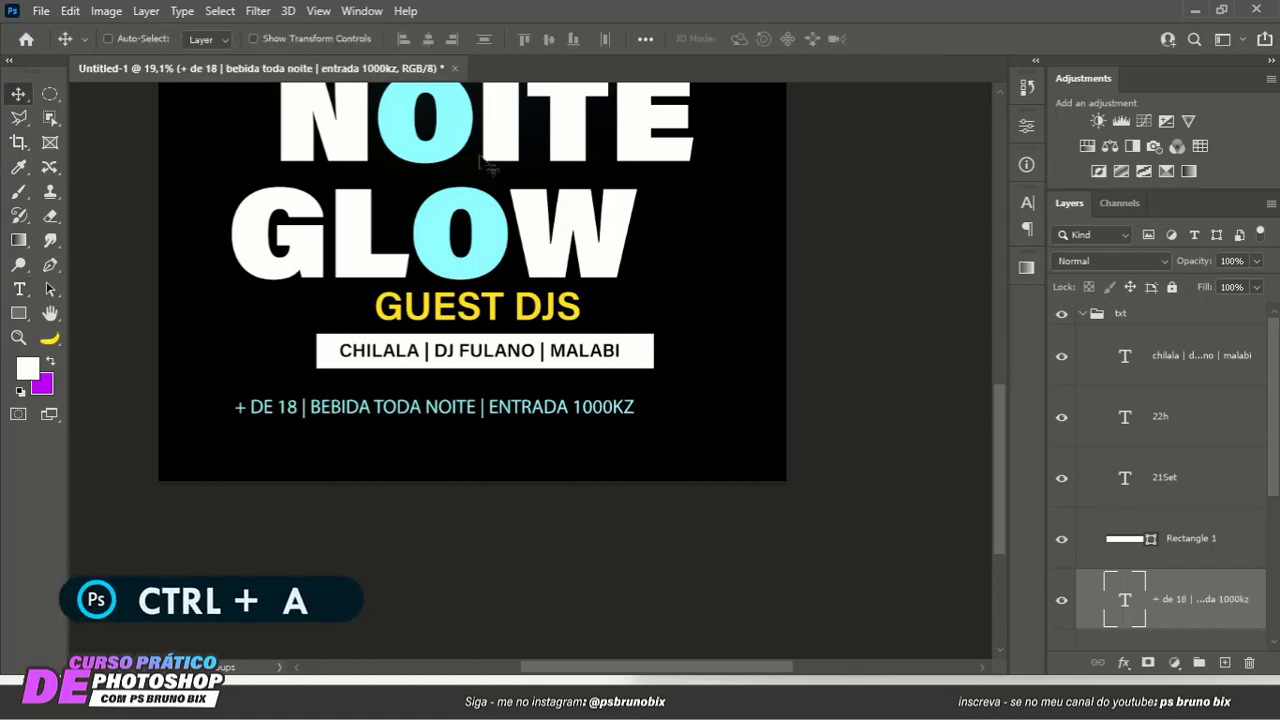
- Center the info line horizontally on the poster and move it up close beneath the white DJ names bar
{"action": "key", "text": "ctrl+a"}
{"action": "left_click", "coordinate": [428, 39]}
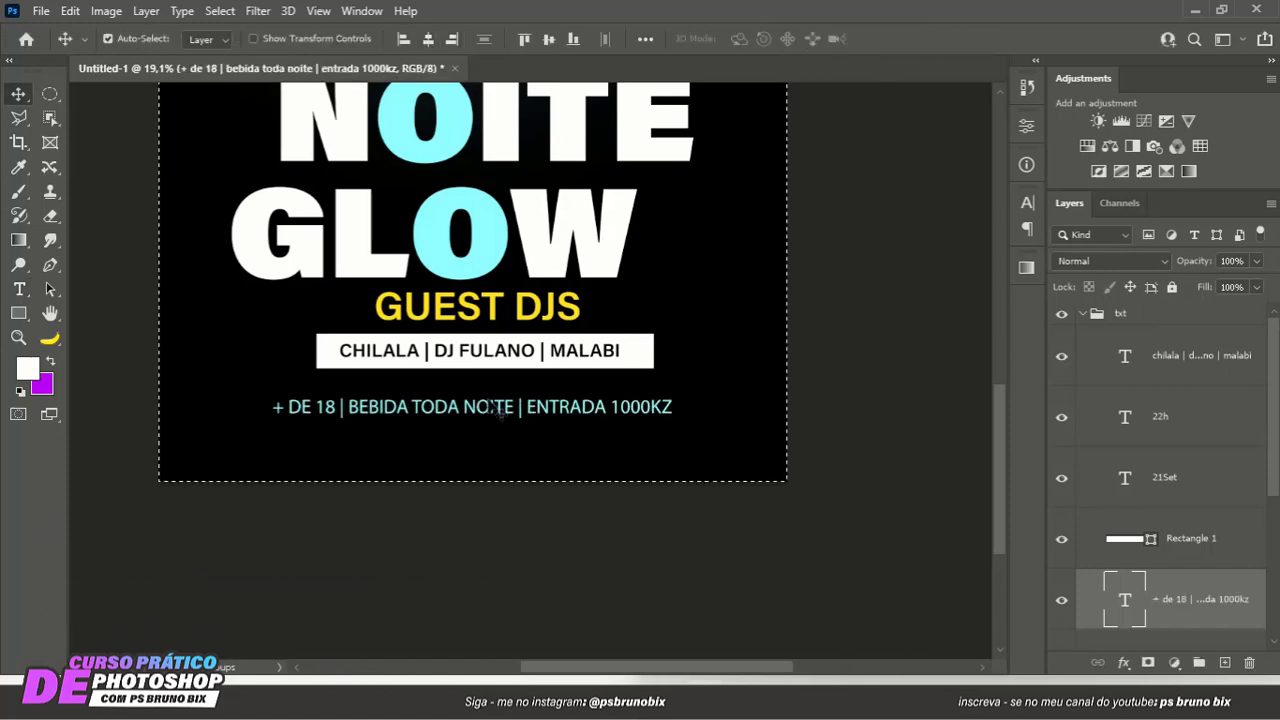
{"action": "key", "text": "ctrl+d"}
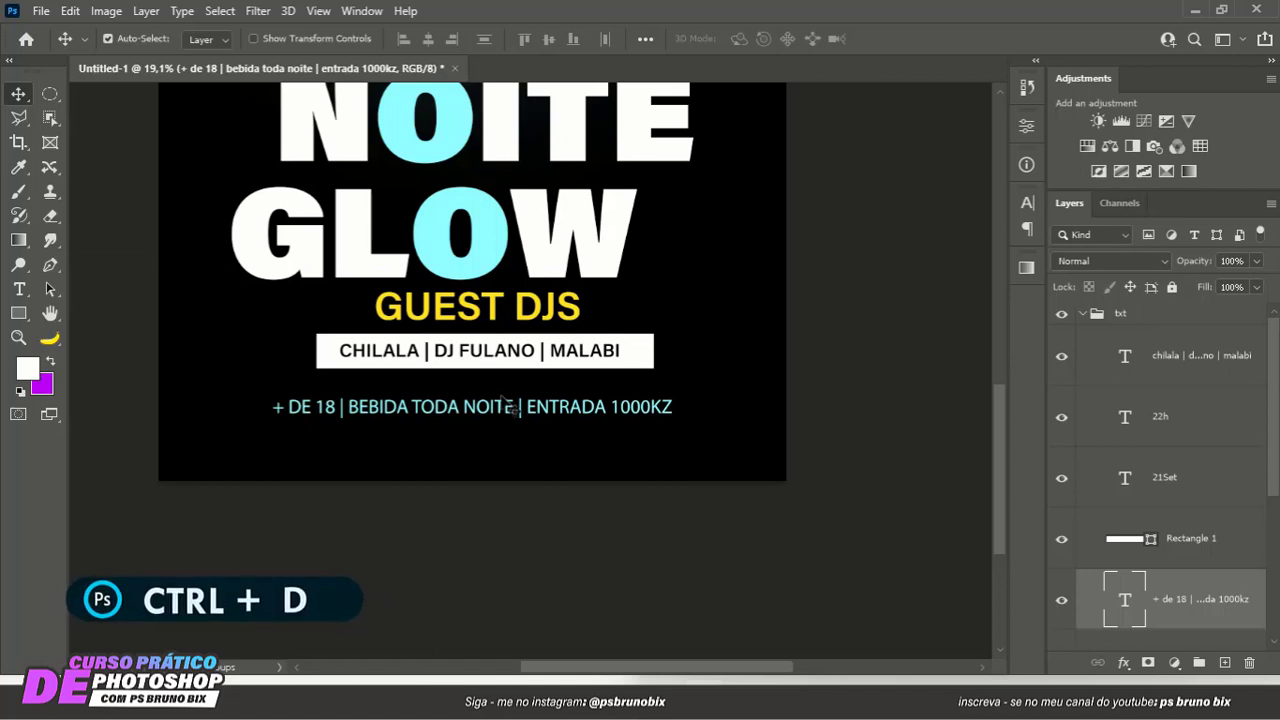
{"action": "left_click_drag", "start_coordinate": [510, 410], "coordinate": [490, 362]}
{"action": "scroll", "coordinate": [463, 402], "scroll_direction": "up", "scroll_amount": 3, "text": "alt"}
{"action": "scroll", "coordinate": [425, 370], "scroll_direction": "down", "scroll_amount": 6, "text": "alt"}
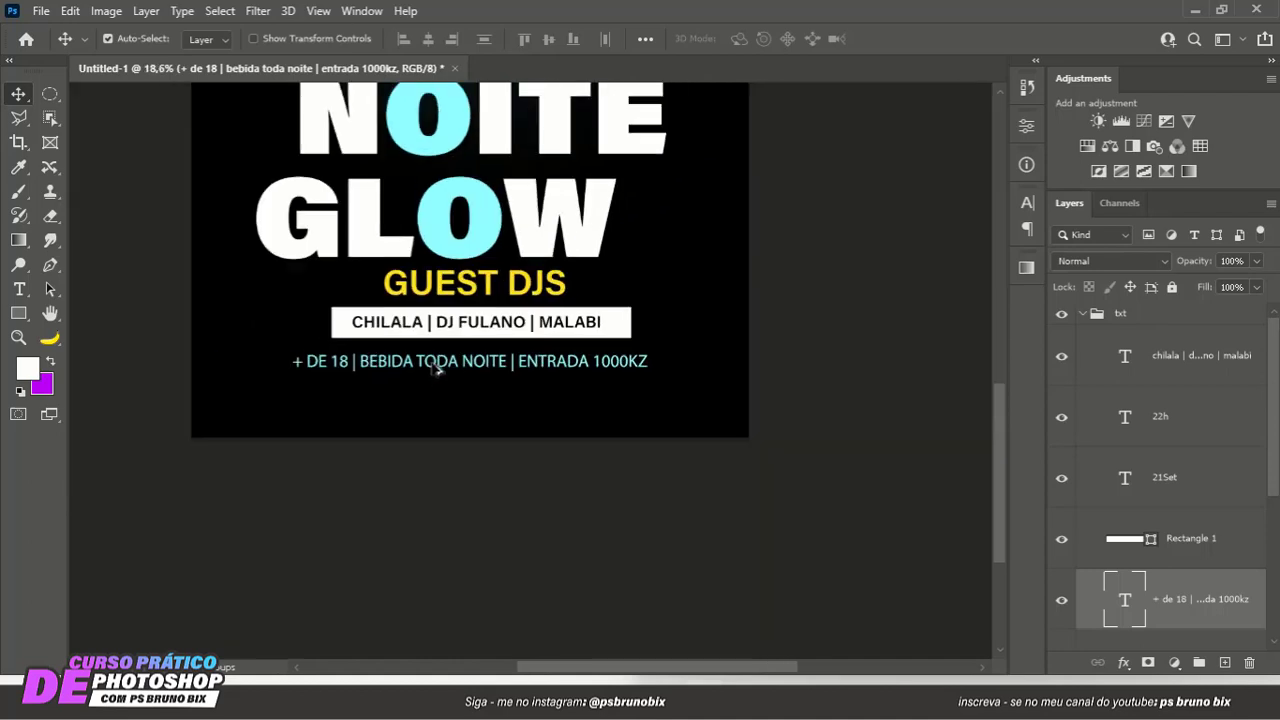
{"action": "scroll", "coordinate": [488, 440], "scroll_direction": "up", "scroll_amount": 3}
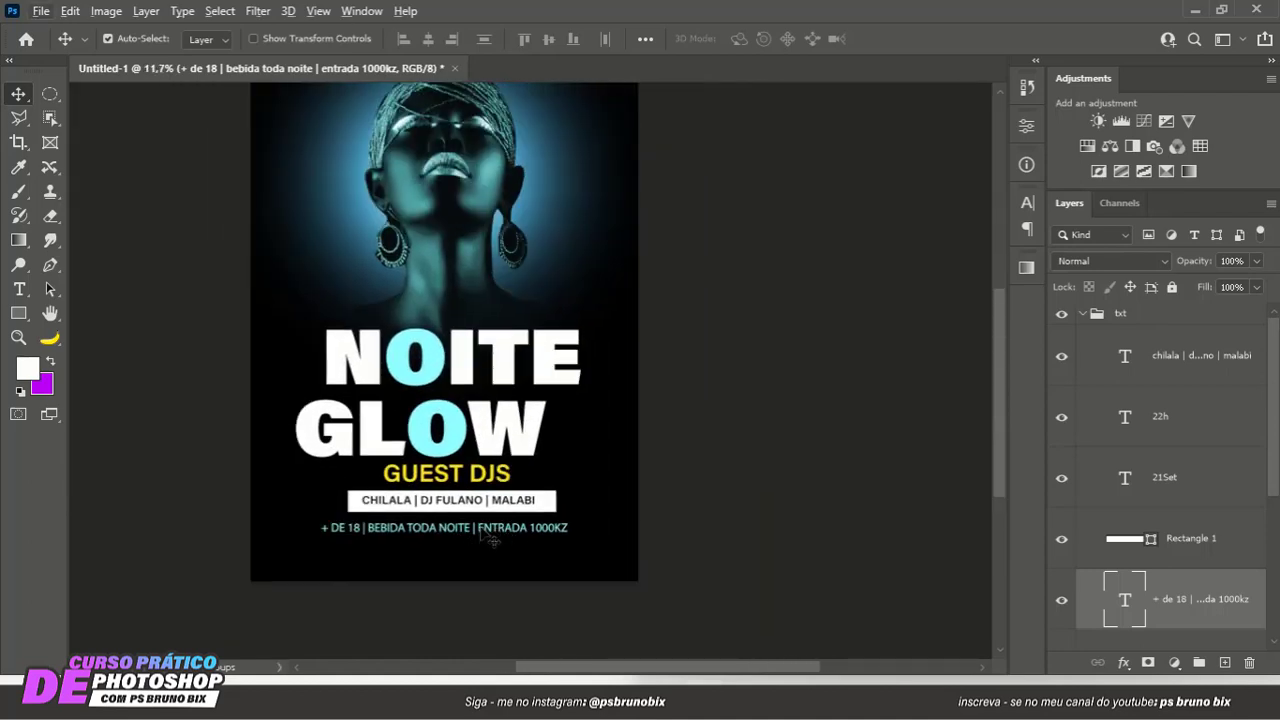
- Change the info line's text color to yellow ffd200, matching the GUEST DJS heading
{"action": "left_click", "coordinate": [468, 534]}
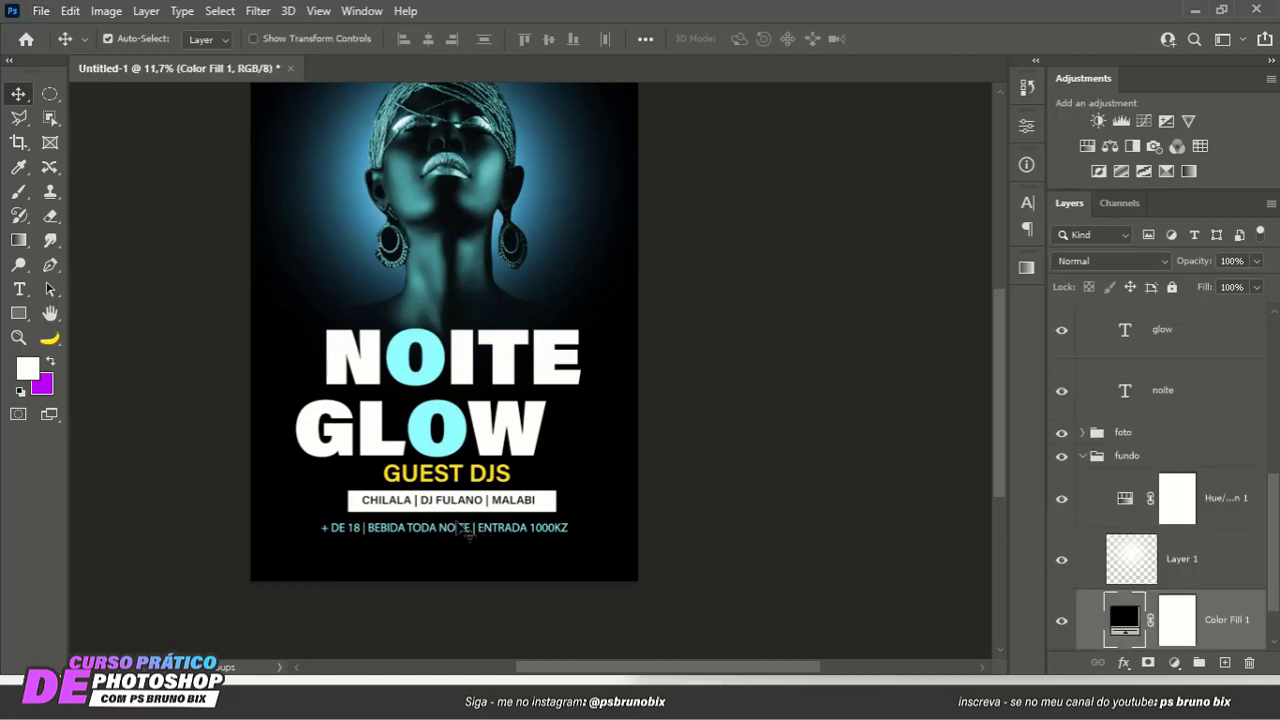
{"action": "left_click", "coordinate": [465, 538]}
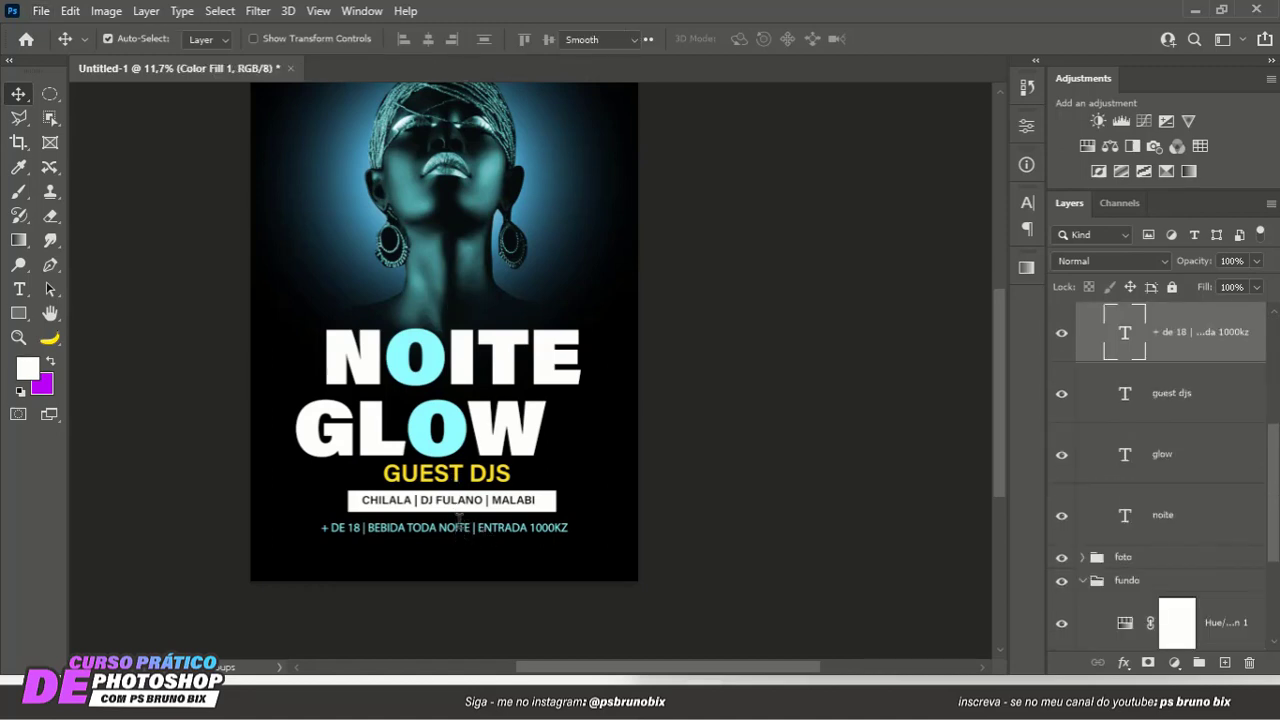
{"action": "double_click", "coordinate": [465, 538]}
{"action": "left_click", "coordinate": [751, 39]}
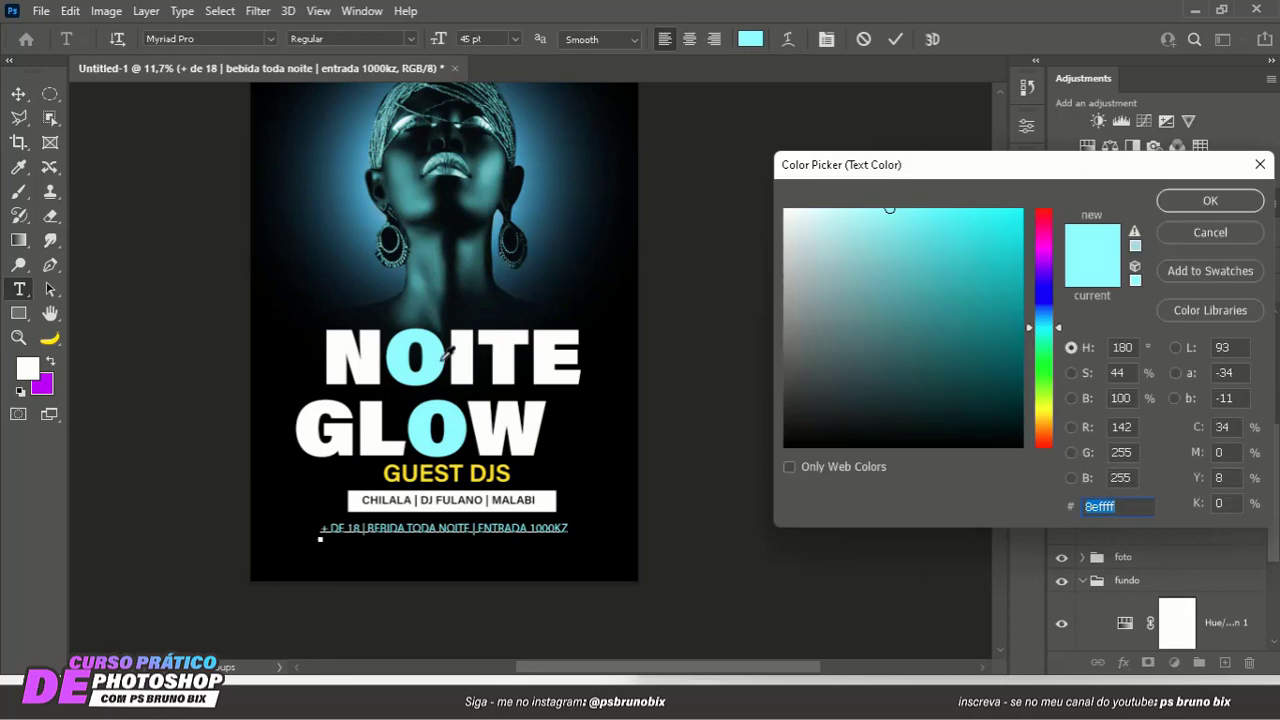
{"action": "type", "text": "ffffff"}
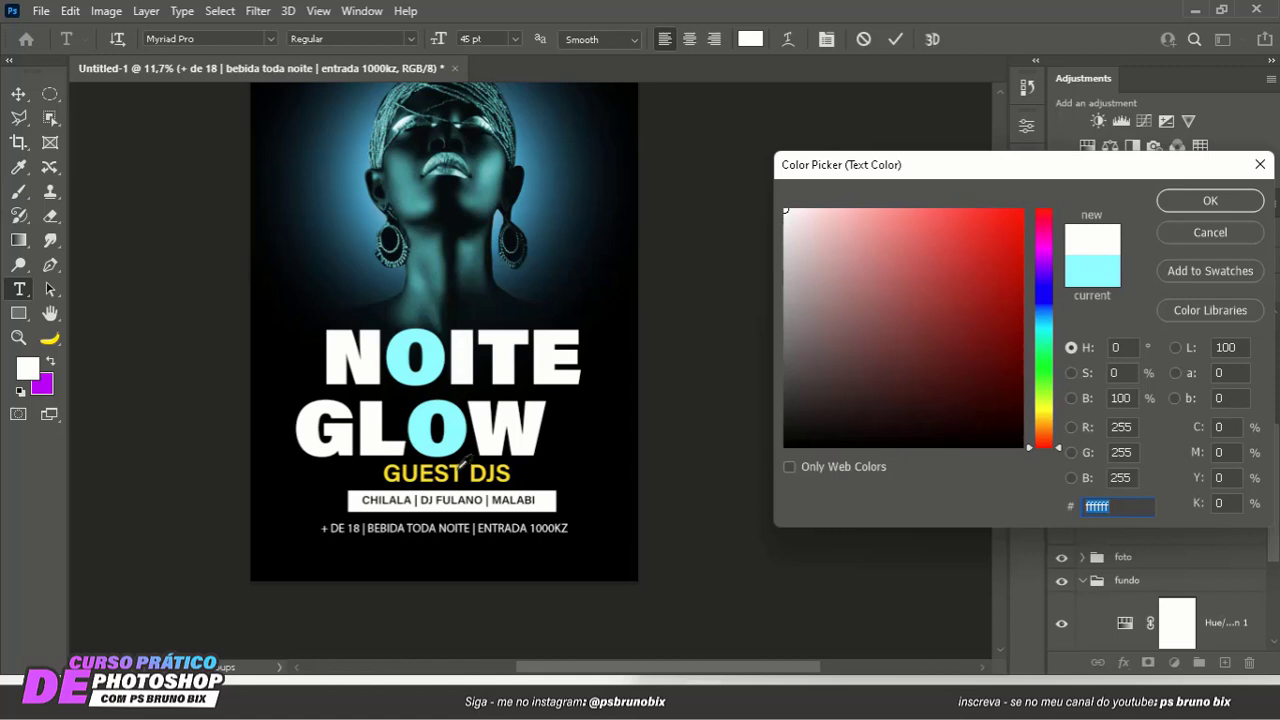
{"action": "type", "text": "ffd200"}
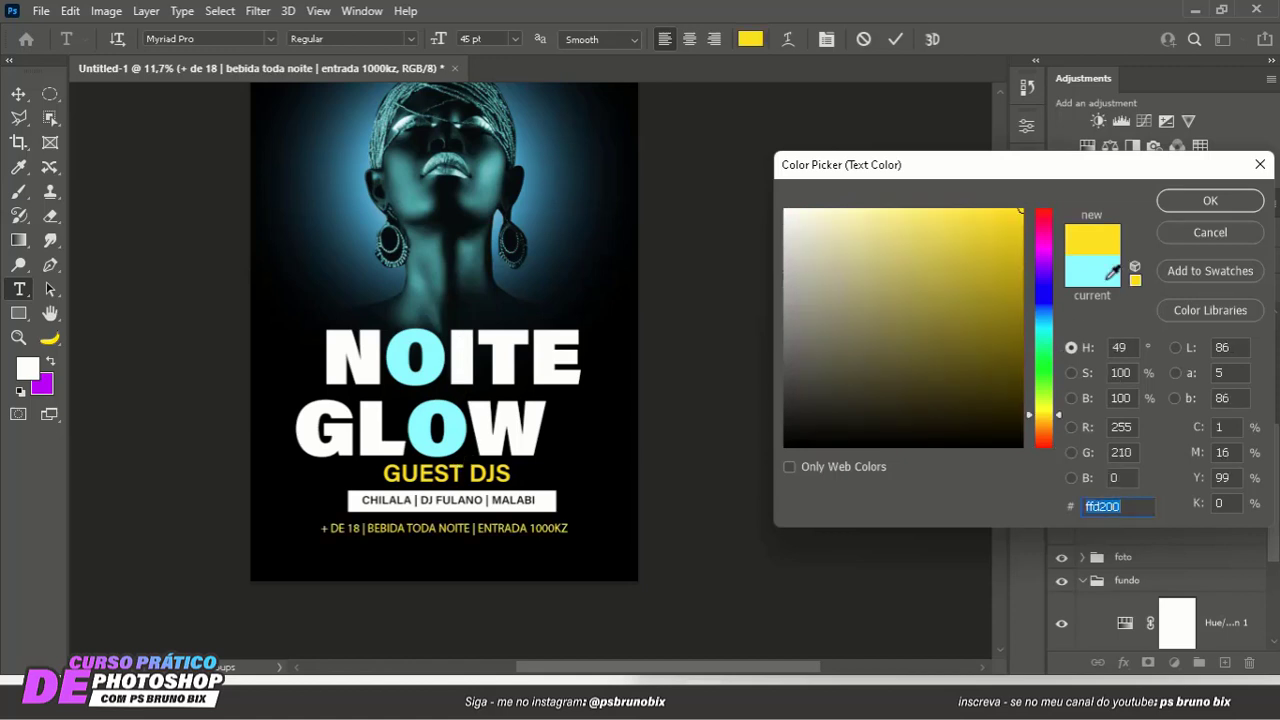
{"action": "left_click", "coordinate": [1193, 204]}
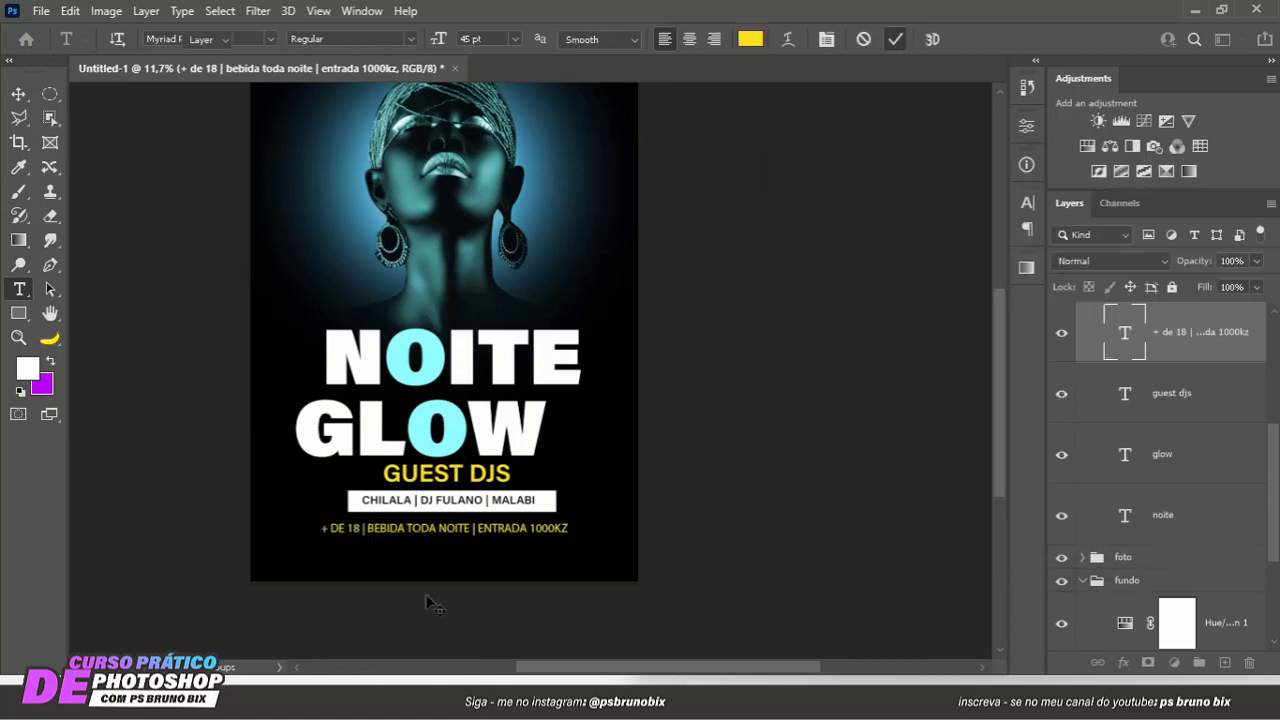
{"action": "key", "text": "v"}
- Set the words BEBIDA TODA NOITE in the info line to the Bold font style
{"action": "scroll", "coordinate": [420, 527], "scroll_direction": "up", "scroll_amount": 5}
{"action": "scroll", "coordinate": [412, 398], "scroll_direction": "down", "scroll_amount": 2}
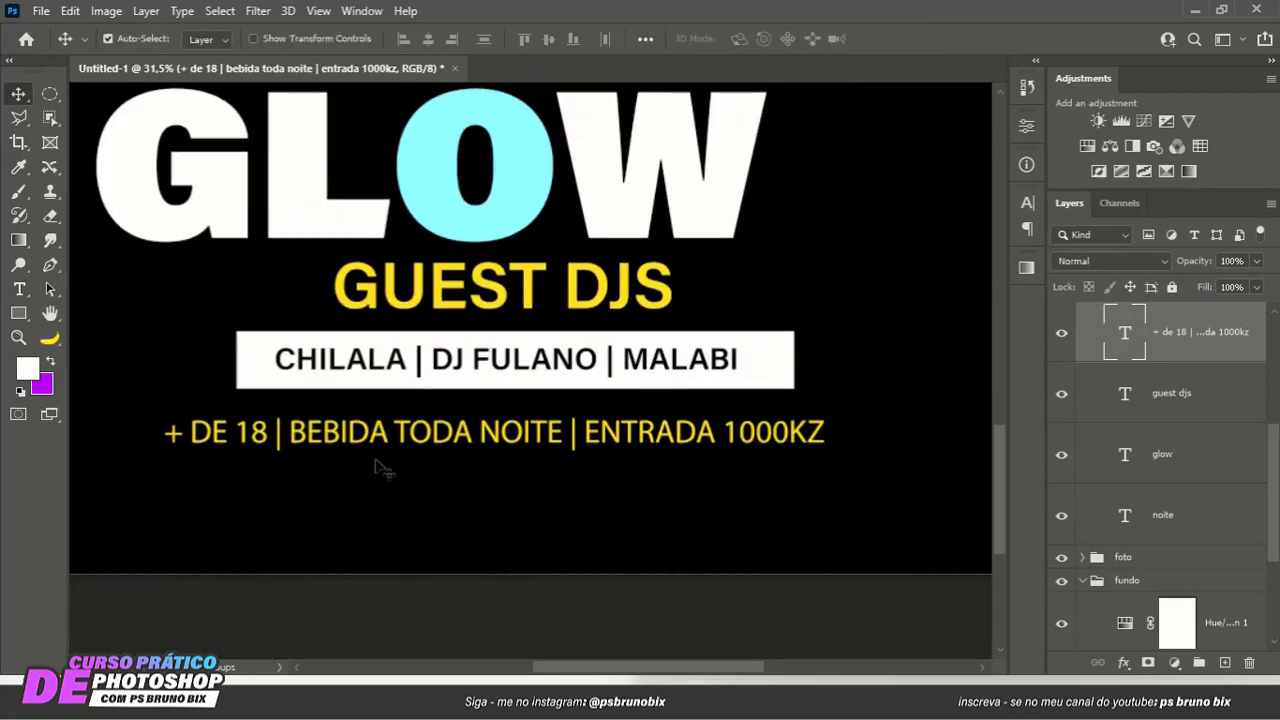
{"action": "double_click", "coordinate": [334, 424]}
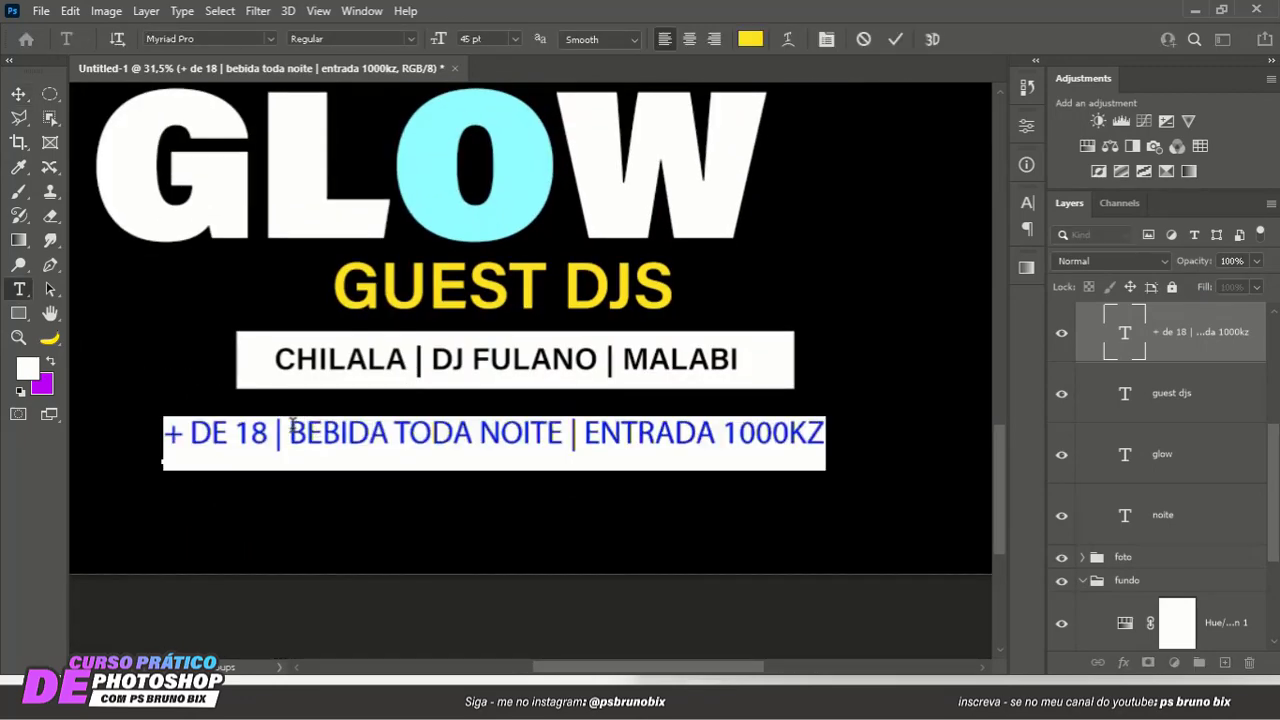
{"action": "left_click_drag", "start_coordinate": [291, 426], "coordinate": [560, 427]}
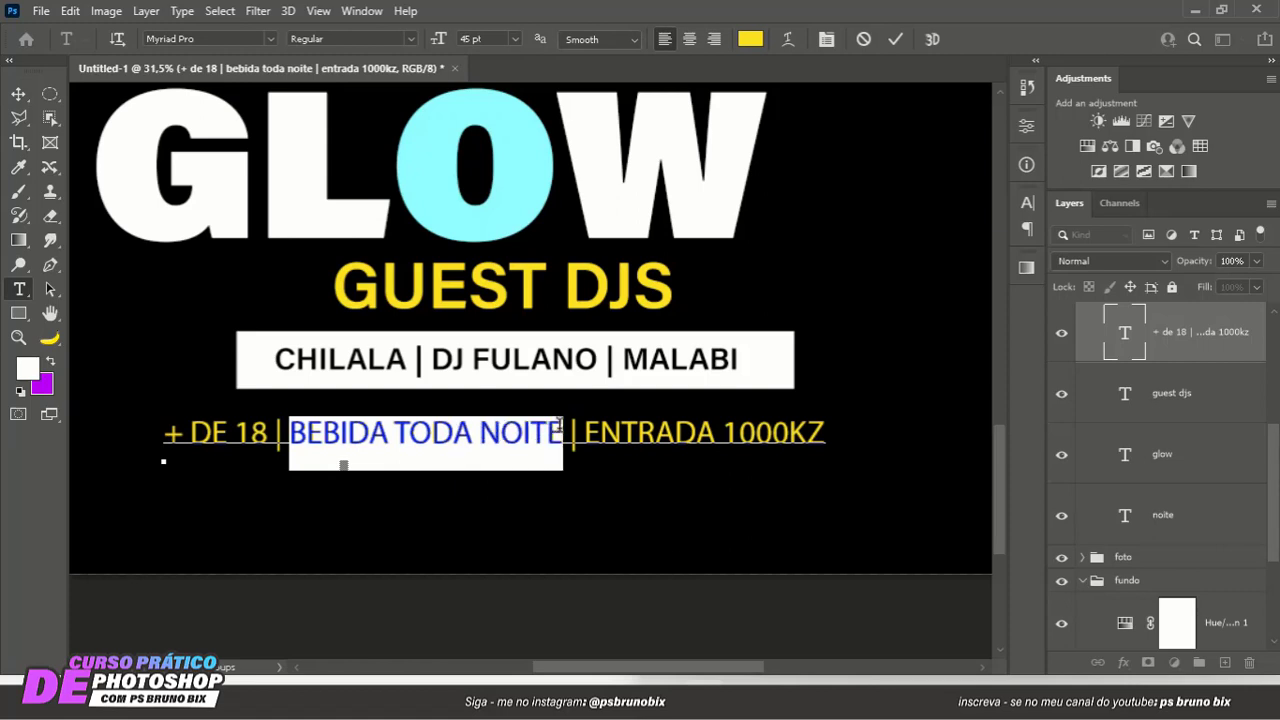
{"action": "left_click", "coordinate": [414, 39]}
{"action": "left_click", "coordinate": [376, 88]}
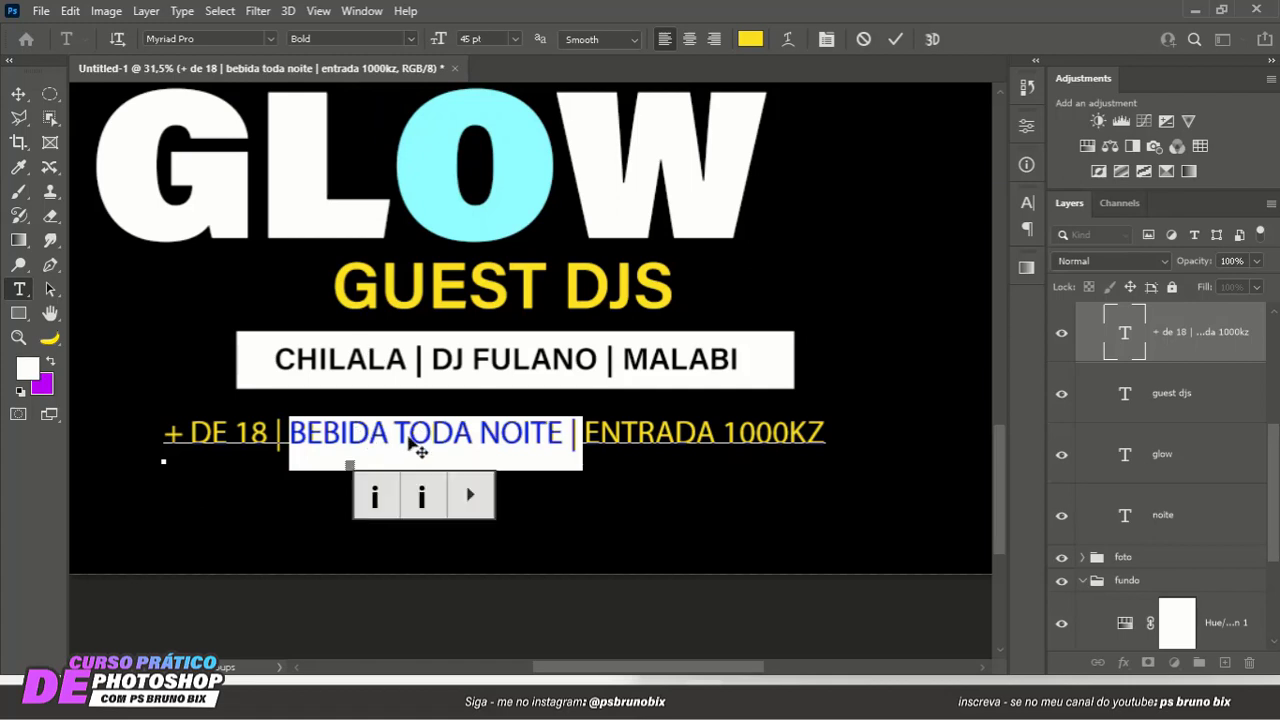
{"action": "left_click", "coordinate": [894, 39]}
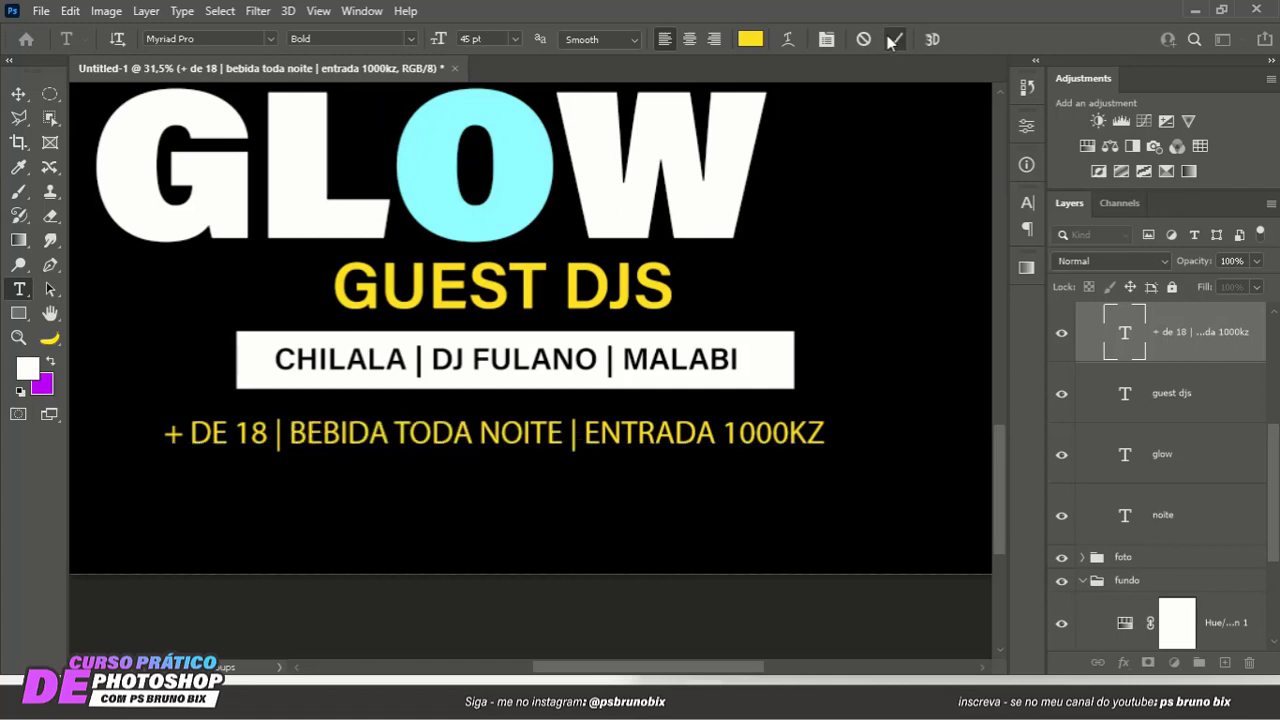
{"action": "key", "text": "v"}
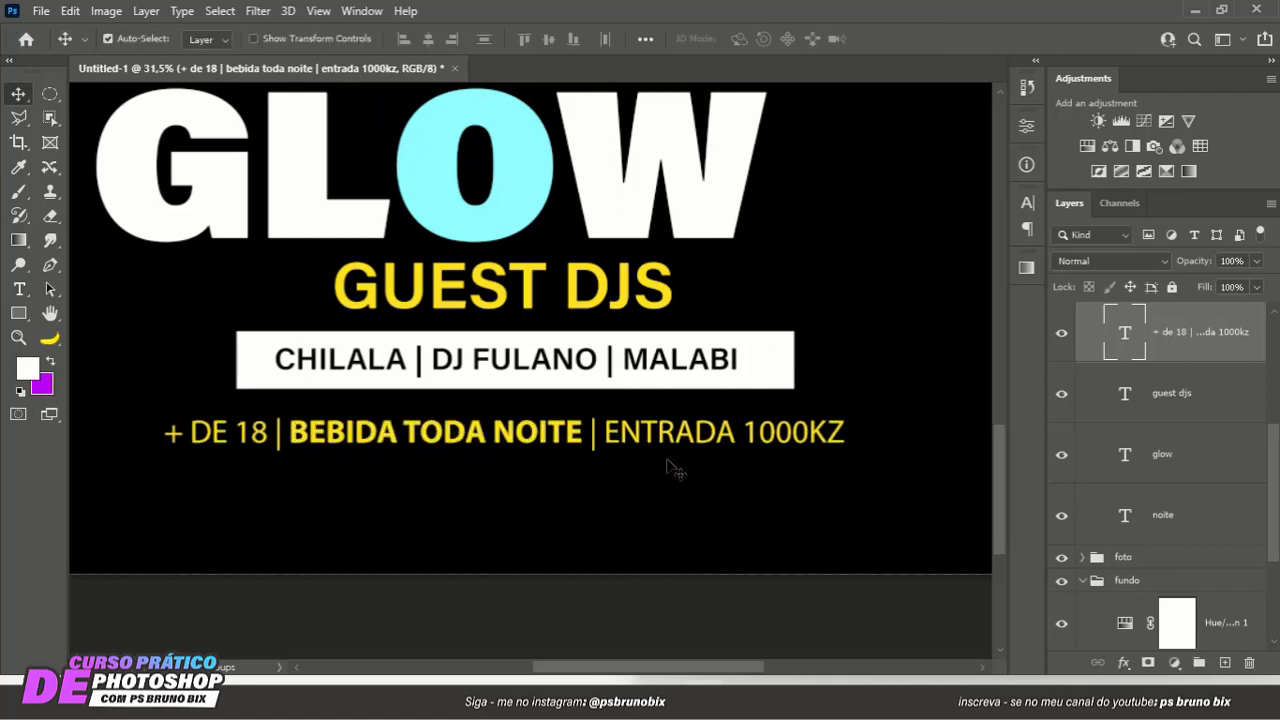
- Set the price 1000KZ at the end of the info line to the Bold font style
{"action": "double_click", "coordinate": [757, 440]}
{"action": "left_click_drag", "start_coordinate": [746, 434], "coordinate": [895, 421]}
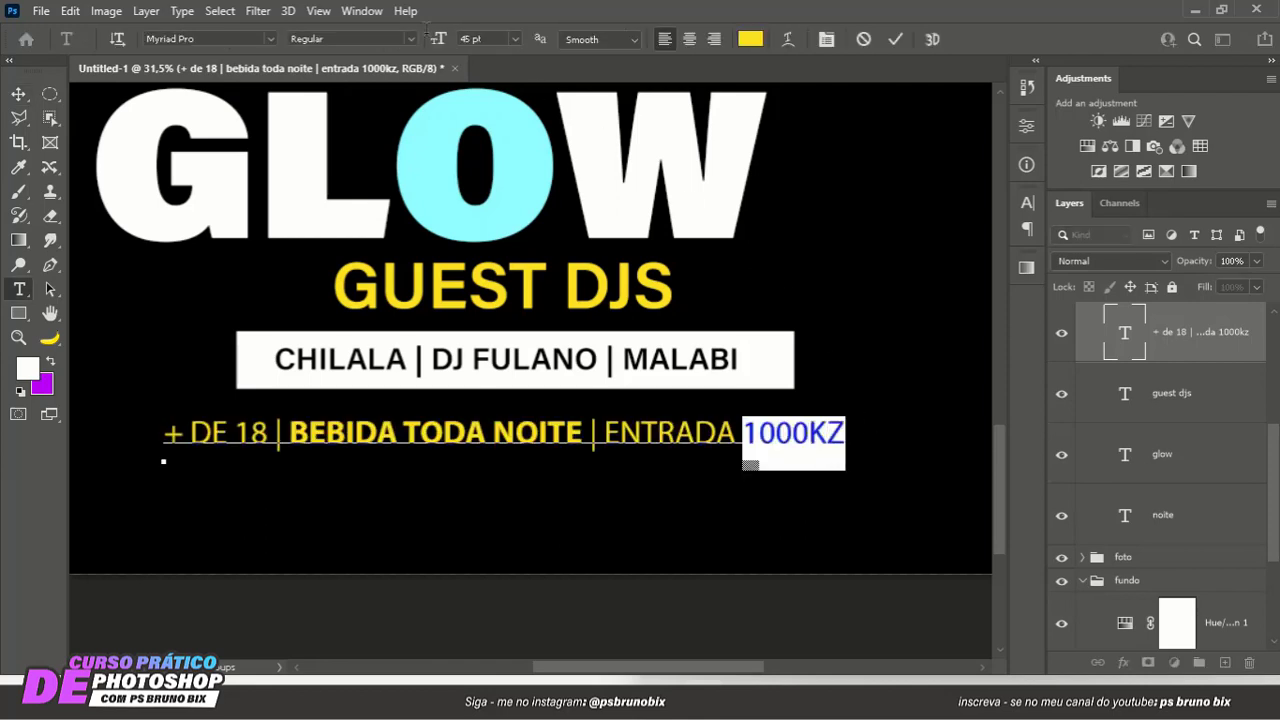
{"action": "left_click", "coordinate": [410, 39]}
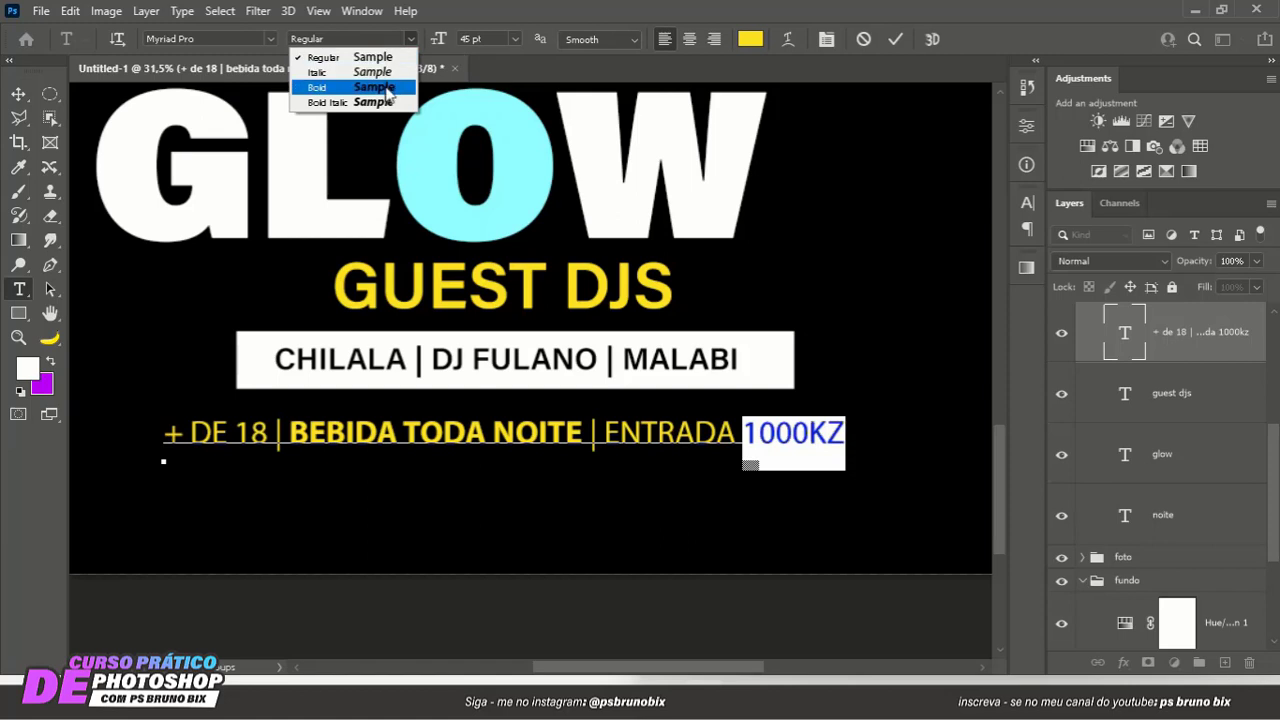
{"action": "left_click", "coordinate": [390, 90]}
{"action": "left_click", "coordinate": [894, 39]}
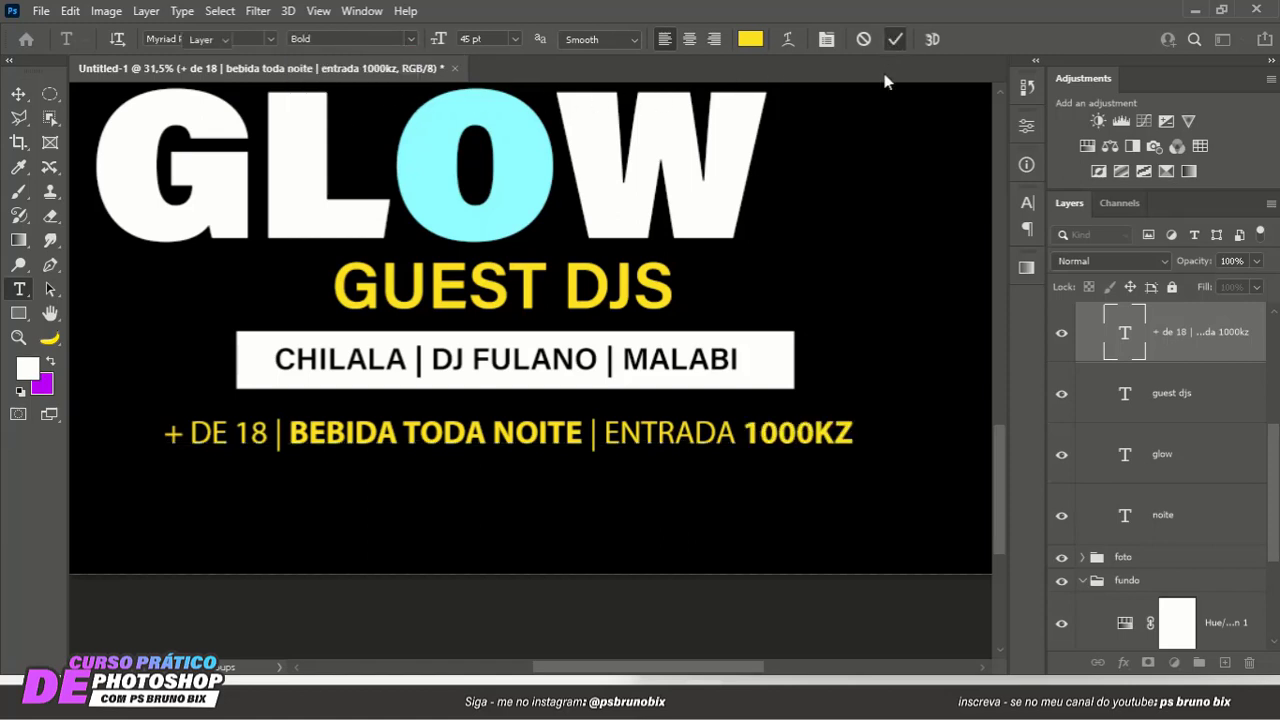
{"action": "key", "text": "v"}
{"action": "scroll", "coordinate": [819, 416], "scroll_direction": "down", "scroll_amount": 2}
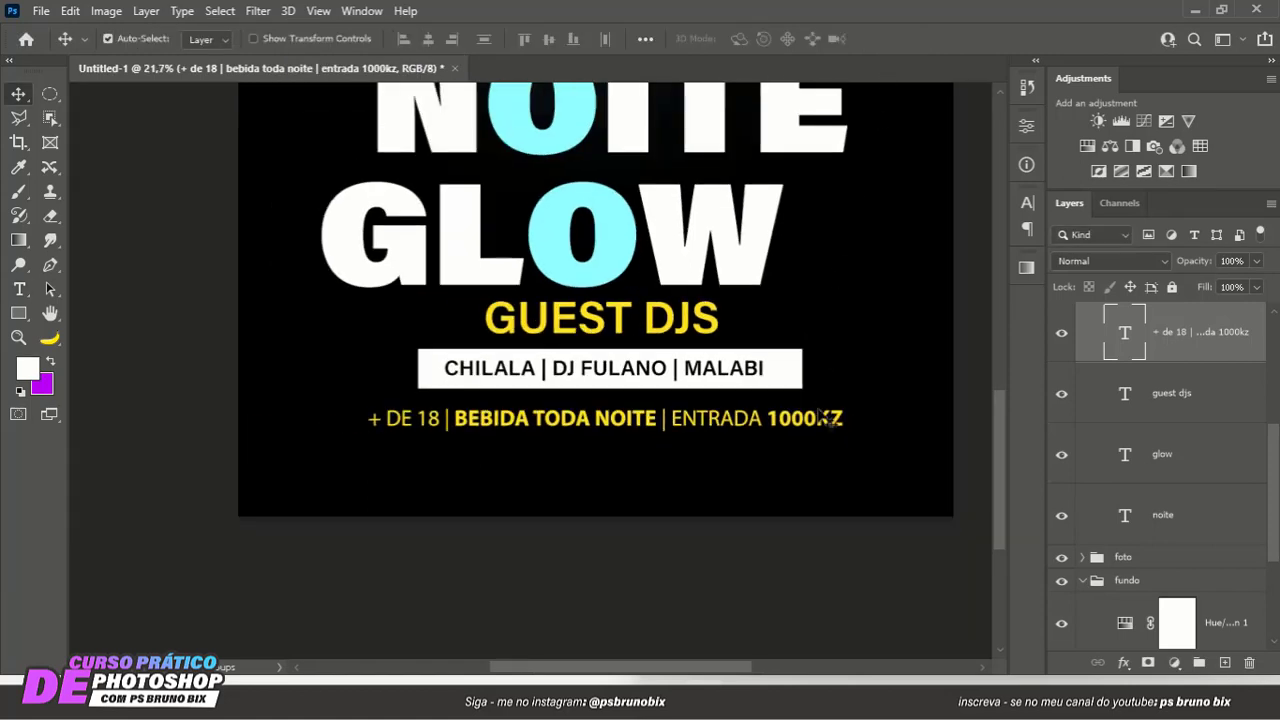
{"action": "double_click", "coordinate": [829, 430]}
{"action": "left_click_drag", "start_coordinate": [816, 418], "coordinate": [864, 416]}
{"action": "left_click", "coordinate": [826, 39]}
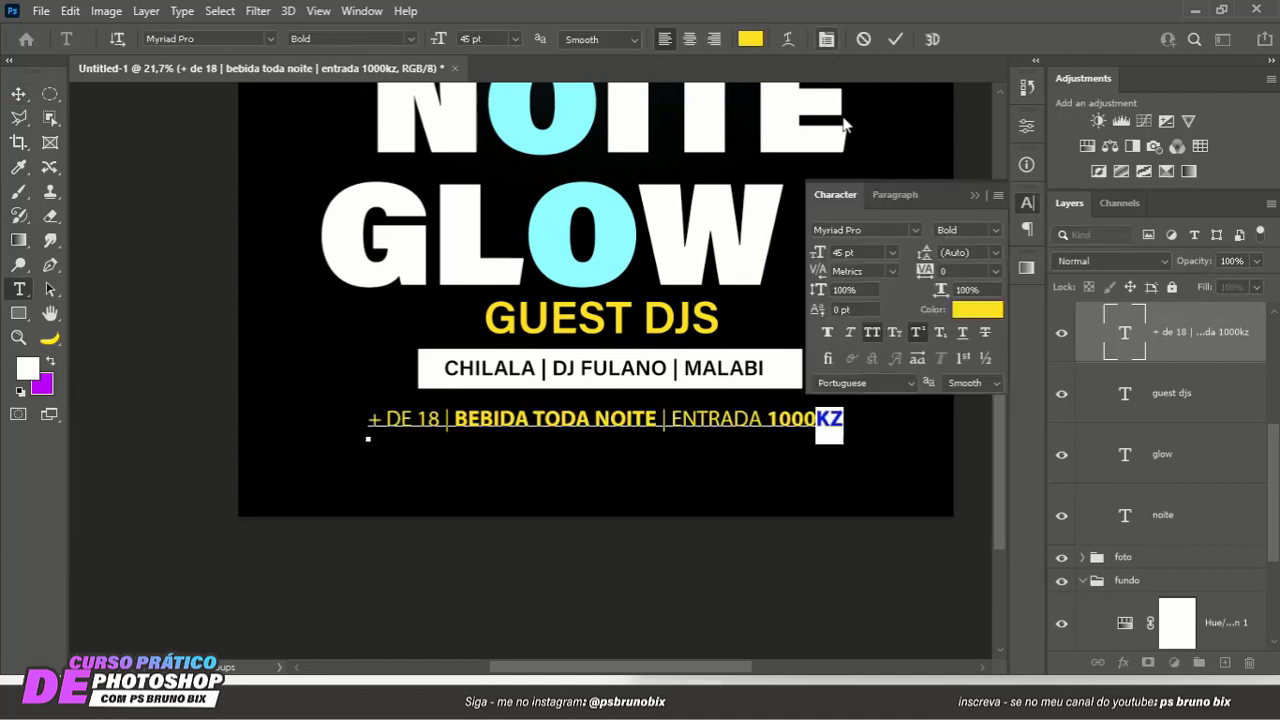
{"action": "left_click", "coordinate": [916, 336]}
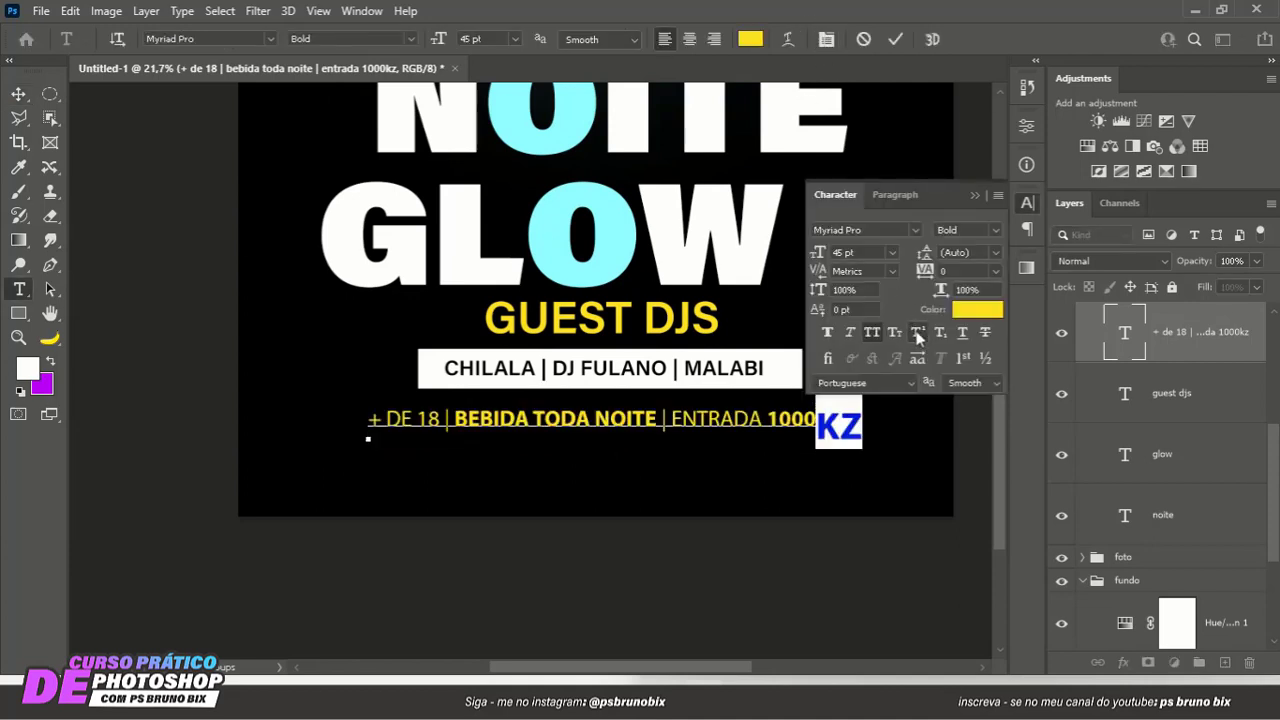
{"action": "left_click", "coordinate": [916, 336]}
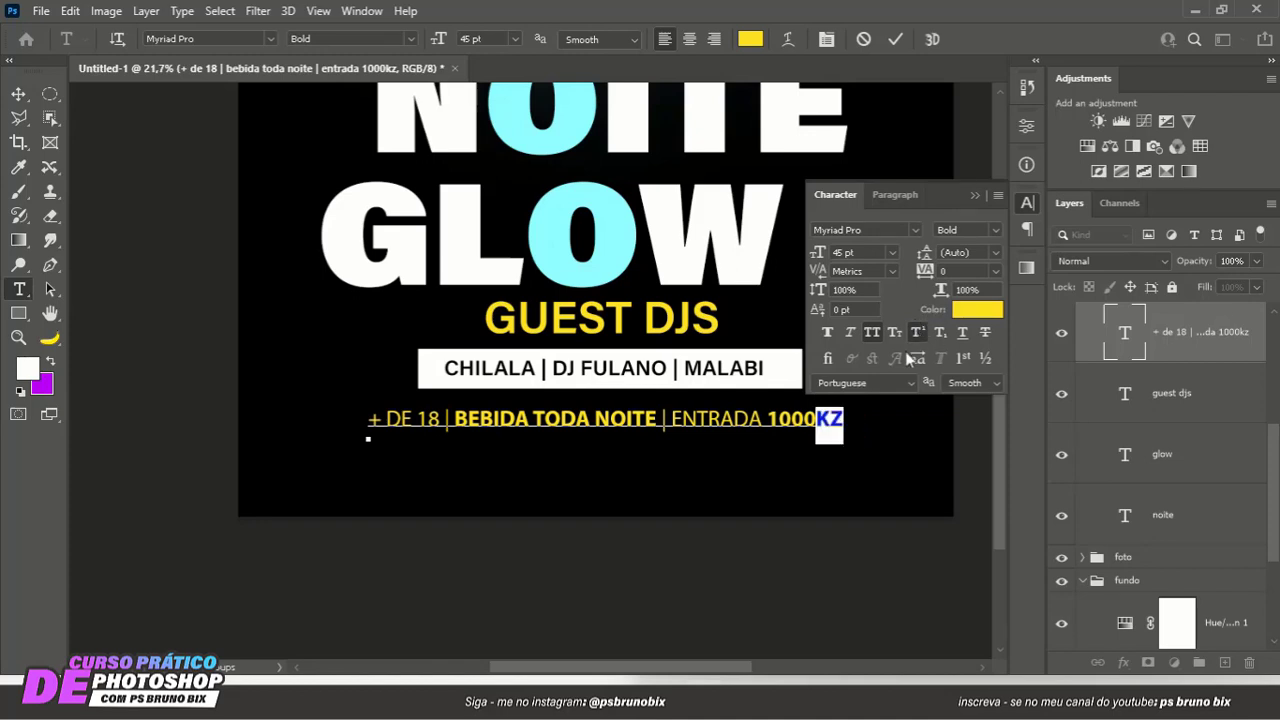
{"action": "left_click", "coordinate": [821, 416]}
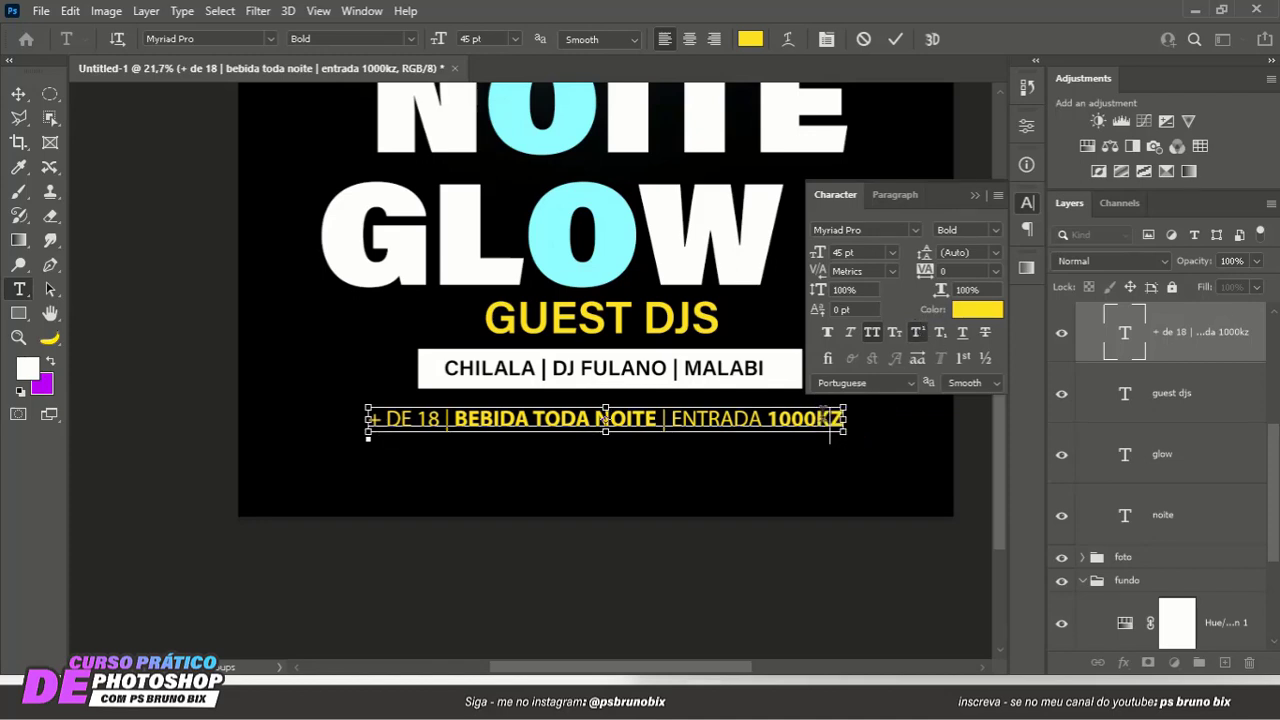
{"action": "type", "text": "a"}
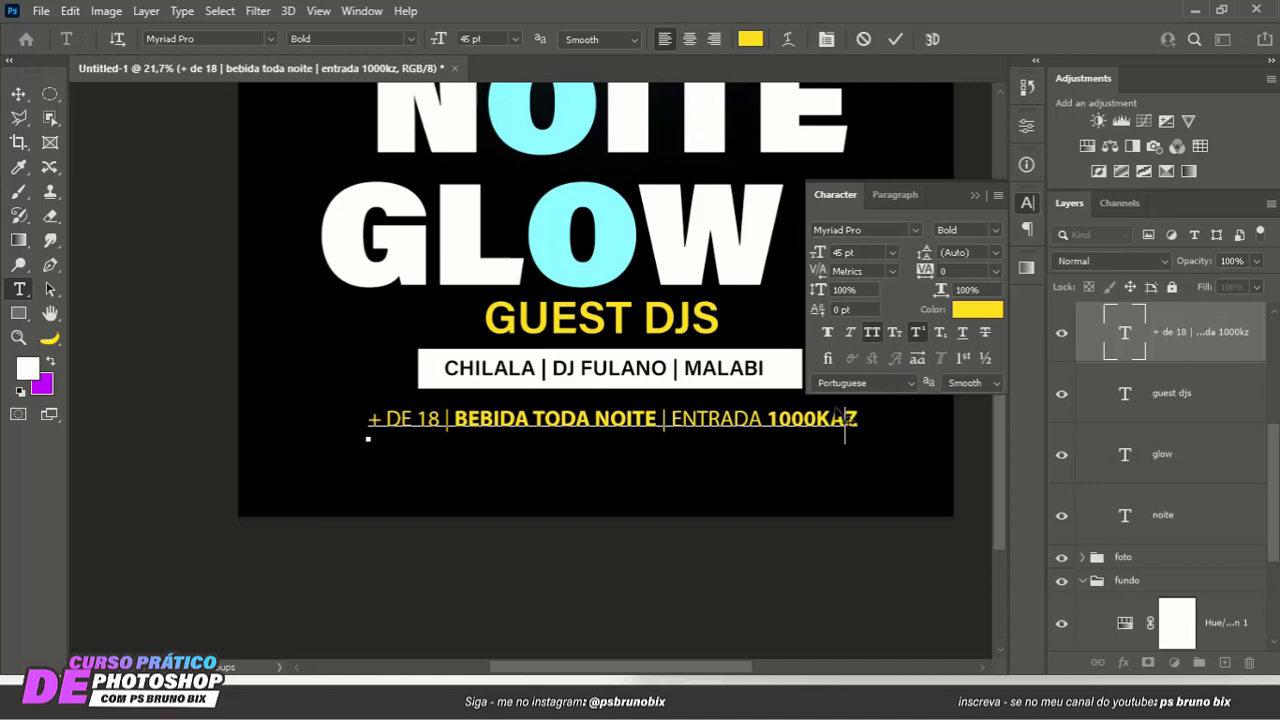
{"action": "key", "text": "ctrl+z"}
- Turn off superscript for the whole info line and set its font size to 24 pt
{"action": "key", "text": "ctrl+a"}
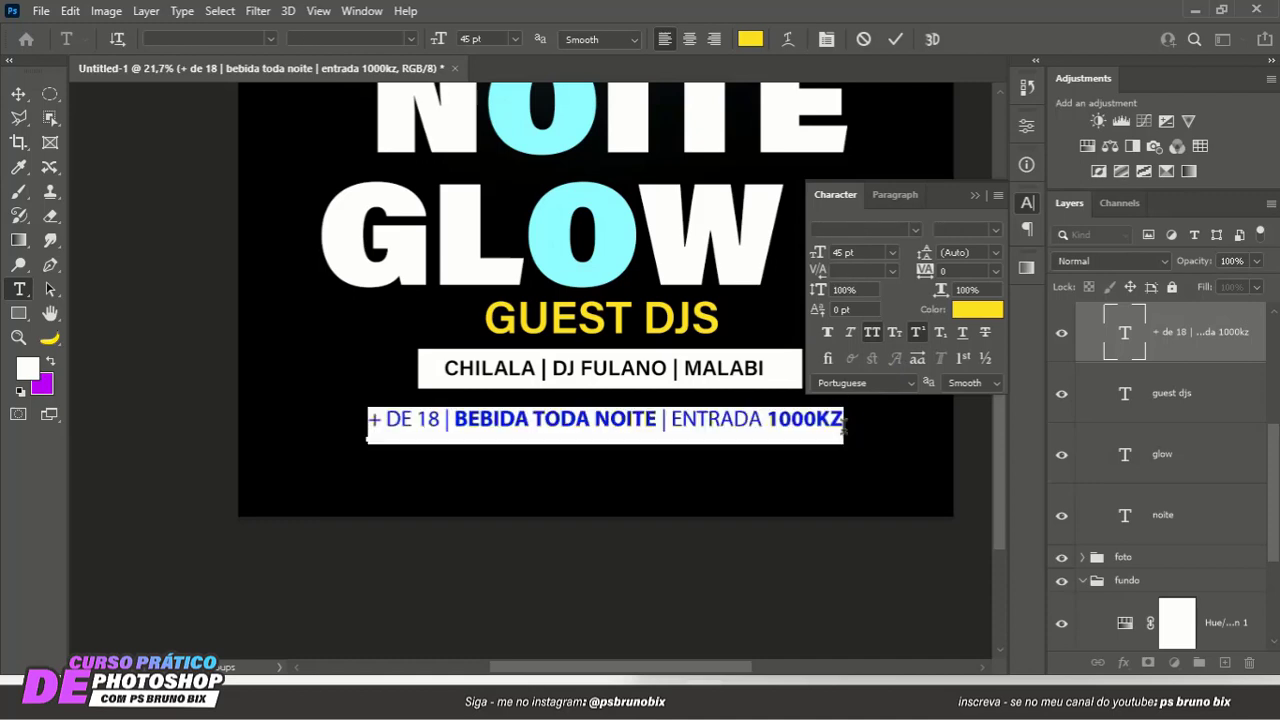
{"action": "left_click", "coordinate": [916, 336]}
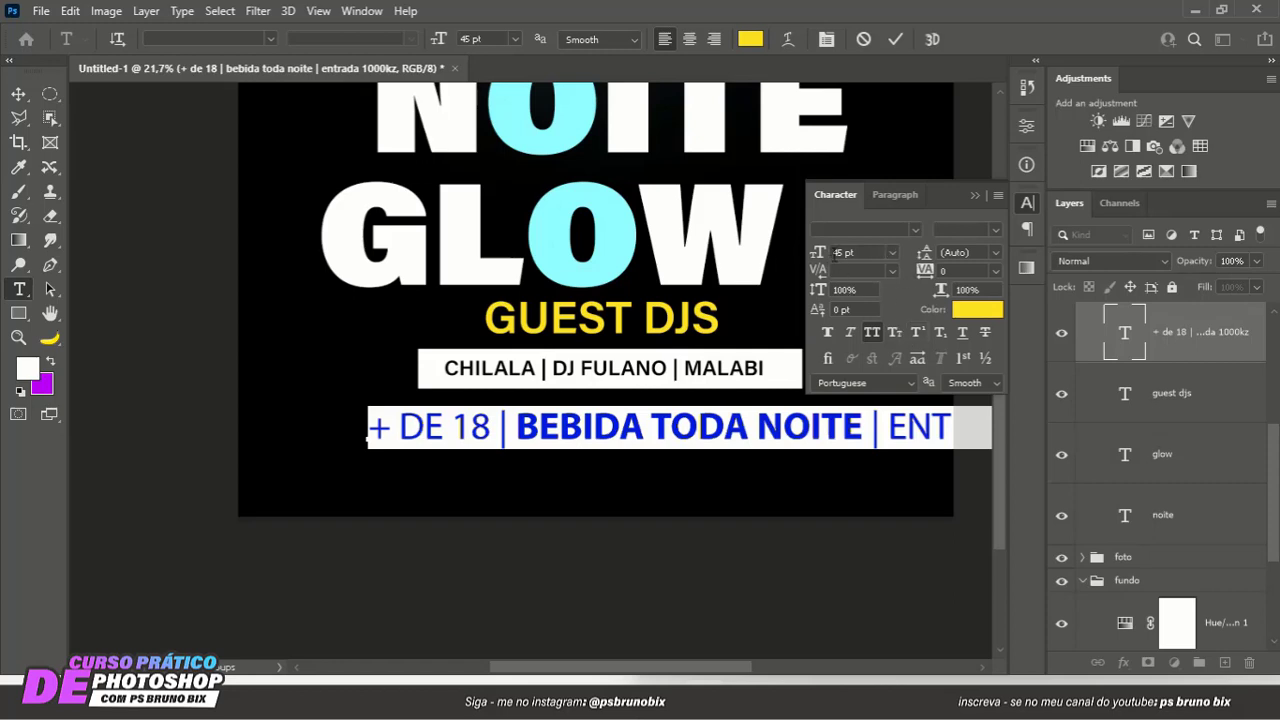
{"action": "left_click_drag", "start_coordinate": [818, 253], "coordinate": [800, 260]}
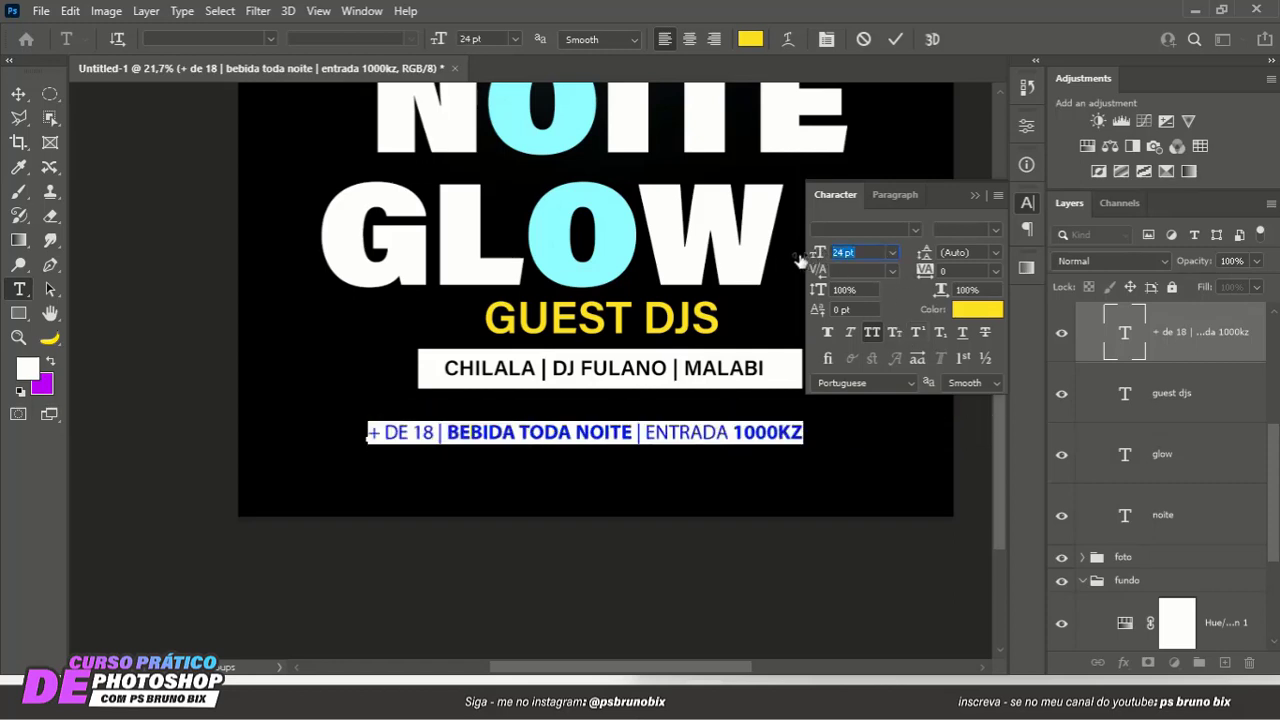
- Apply superscript to only the KZ suffix of the 1000KZ price in the info line
{"action": "left_click_drag", "start_coordinate": [778, 430], "coordinate": [846, 430]}
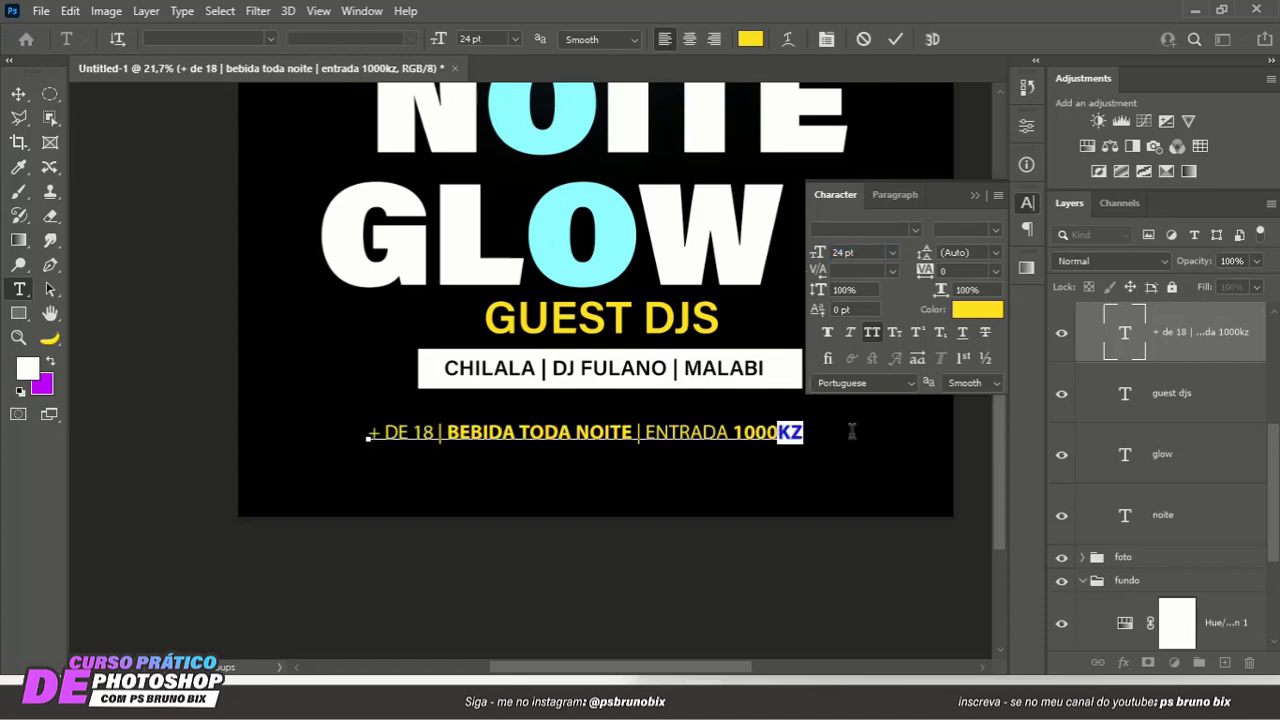
{"action": "left_click", "coordinate": [917, 333]}
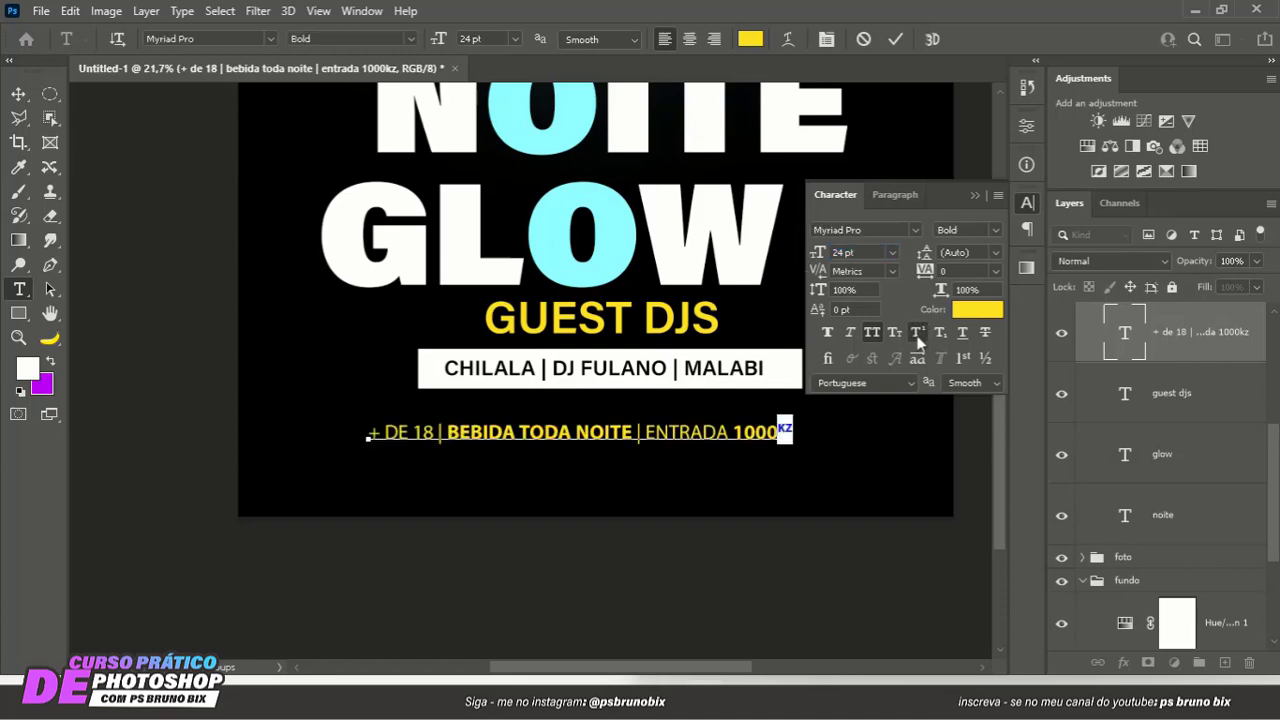
{"action": "left_click", "coordinate": [974, 195]}
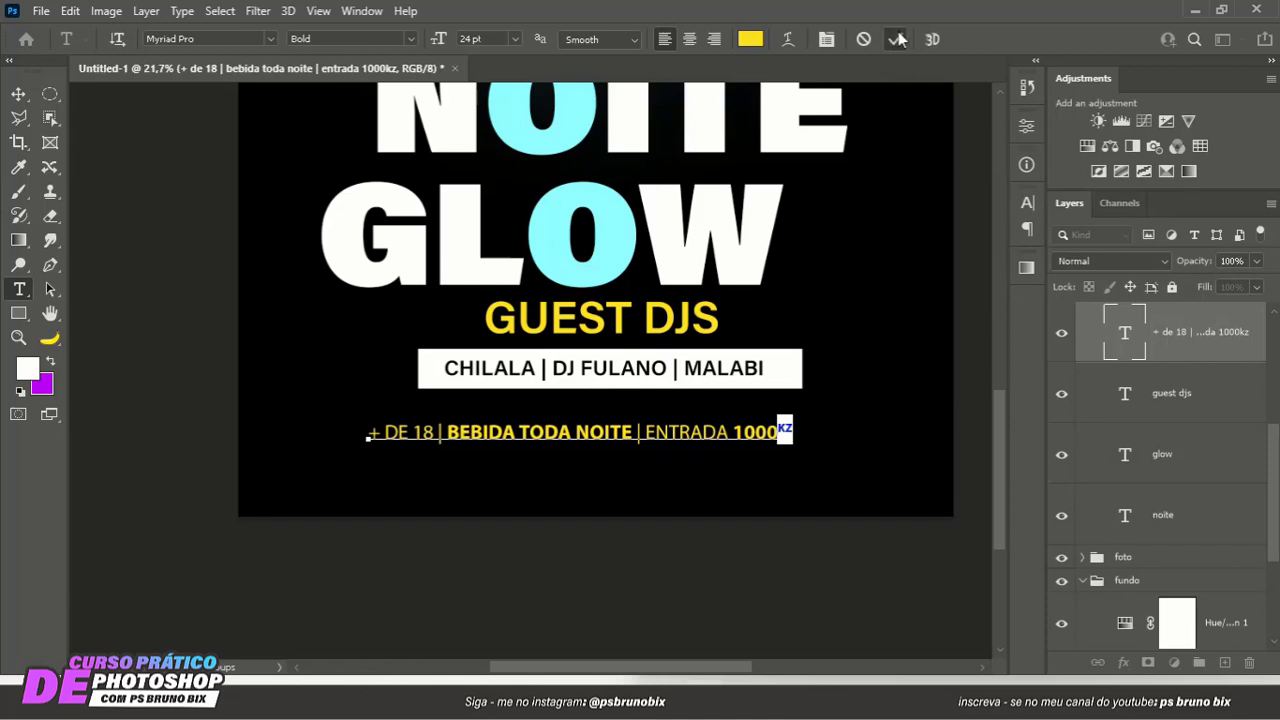
{"action": "left_click", "coordinate": [895, 39]}
{"action": "key", "text": "v"}
- Move the yellow info line slightly up toward the white DJ names bar
{"action": "scroll", "coordinate": [733, 450], "scroll_direction": "up", "scroll_amount": 1}
{"action": "left_click_drag", "start_coordinate": [731, 449], "coordinate": [702, 369]}
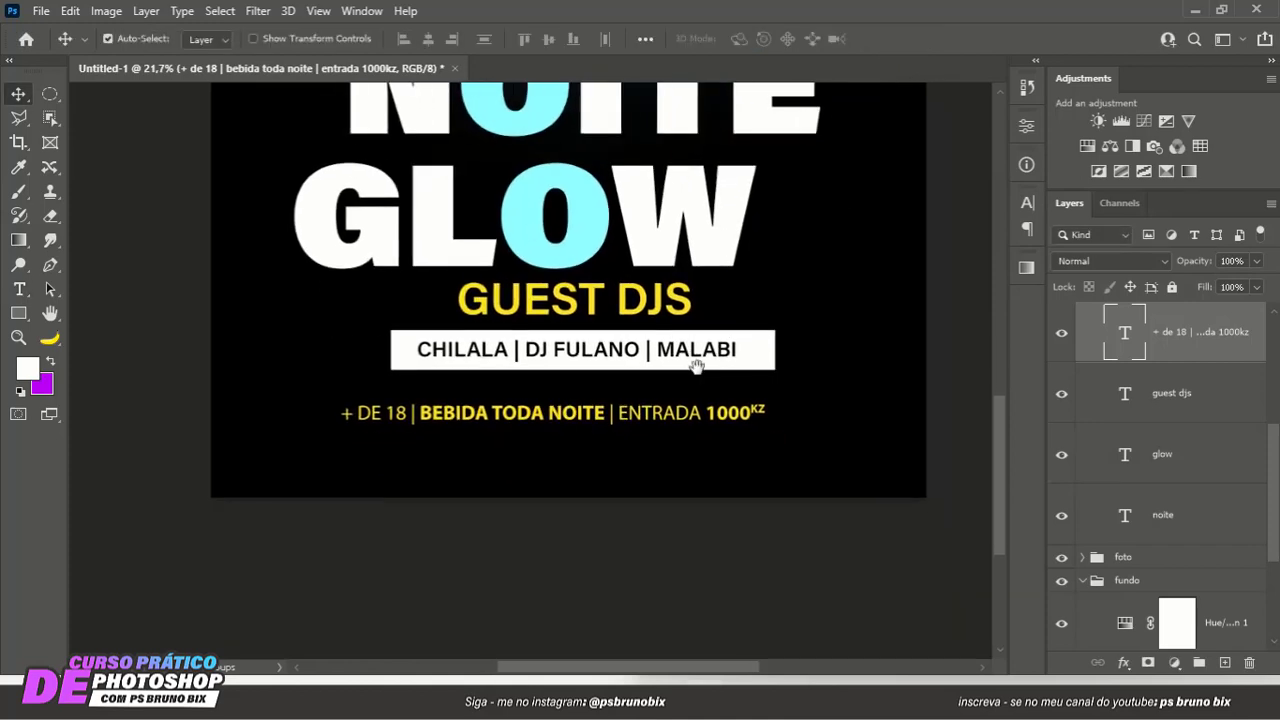
{"action": "left_click_drag", "start_coordinate": [633, 414], "coordinate": [638, 409]}
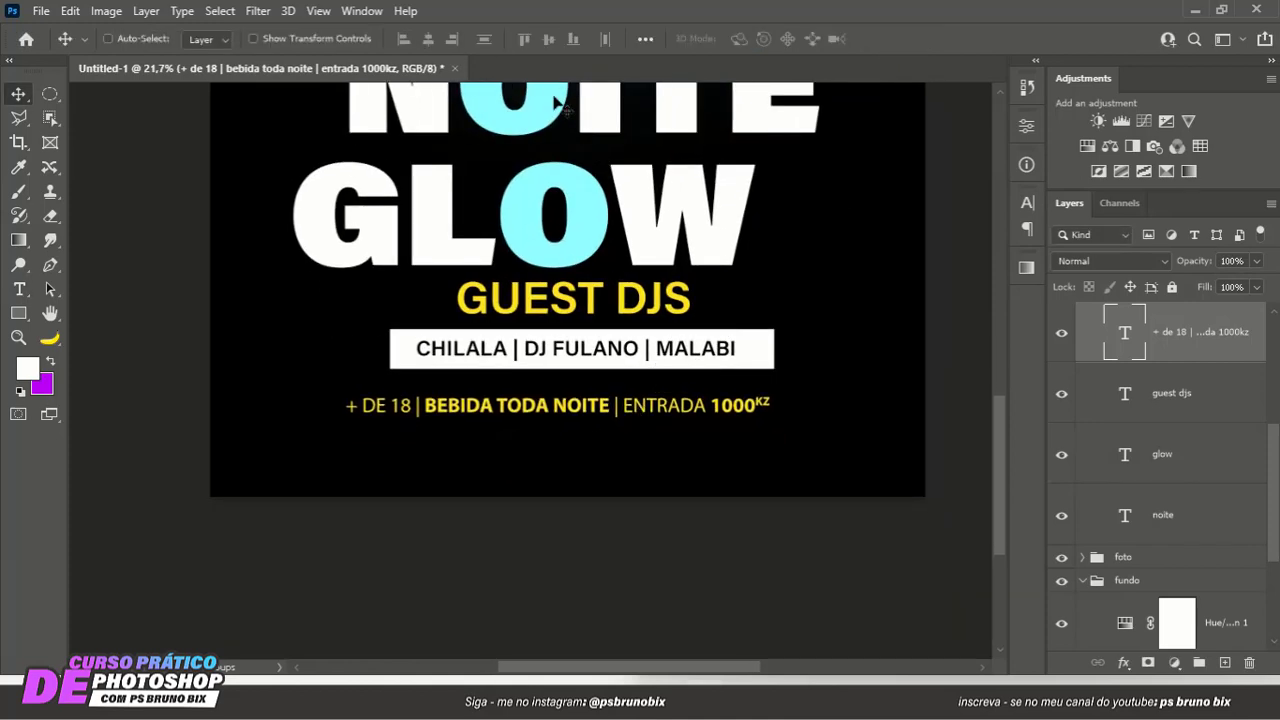
- Center the yellow info line horizontally on the canvas and clear the selection
{"action": "key", "text": "ctrl+a"}
{"action": "left_click", "coordinate": [428, 39]}
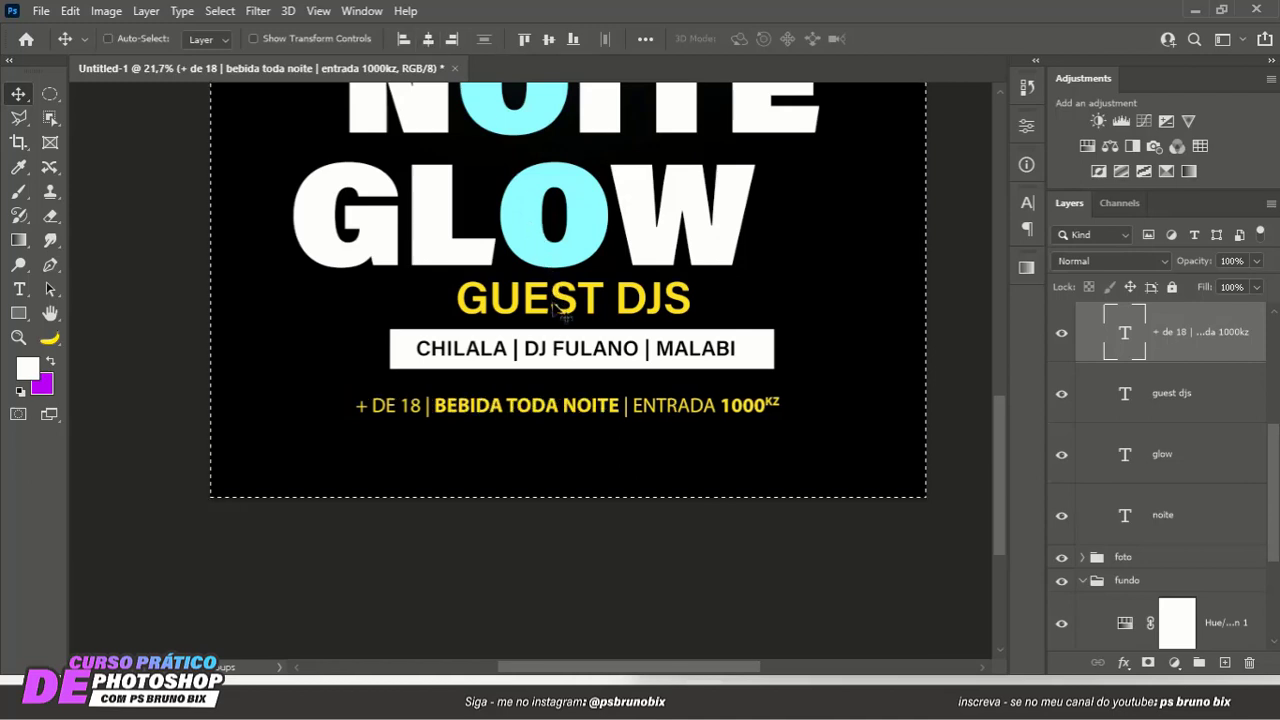
{"action": "key", "text": "ctrl+d"}
- Duplicate the yellow info line below itself and replace the copy's text with CONTACTOS: followed by the contact phone number
{"action": "scroll", "coordinate": [583, 405], "scroll_direction": "up", "scroll_amount": 1}
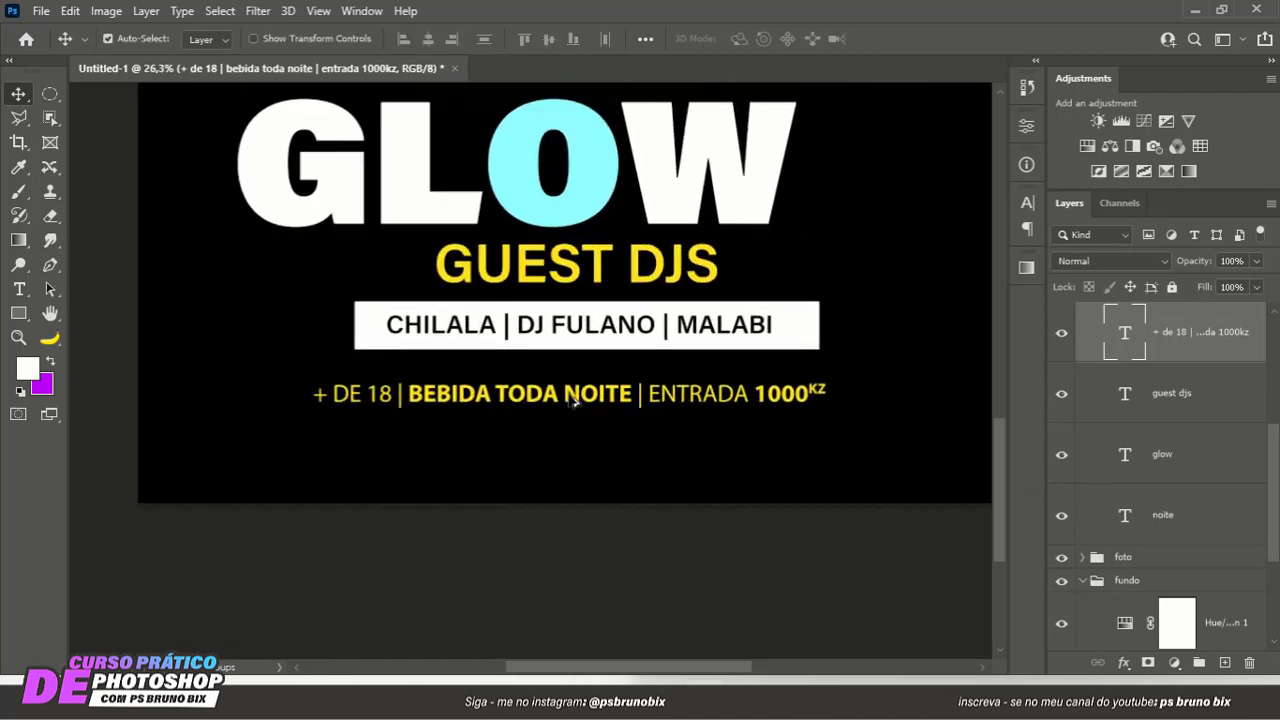
{"action": "left_click_drag", "start_coordinate": [568, 400], "coordinate": [567, 473]}
{"action": "double_click", "coordinate": [567, 470]}
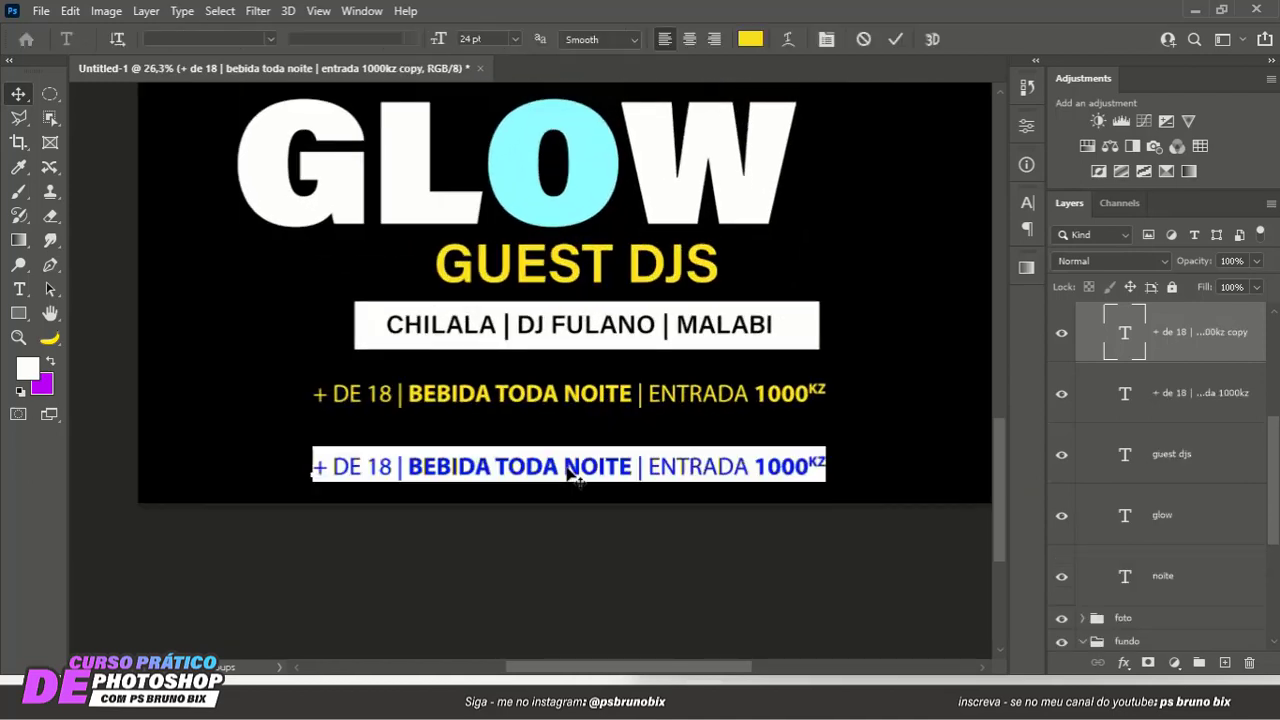
{"action": "key", "text": "Left"}
{"action": "key", "text": "Right"}
{"action": "key", "text": "Right"}
{"action": "key", "text": "Right"}
{"action": "key", "text": "Right"}
{"action": "key", "text": "ctrl+a"}
{"action": "type", "text": "CONTACT"}
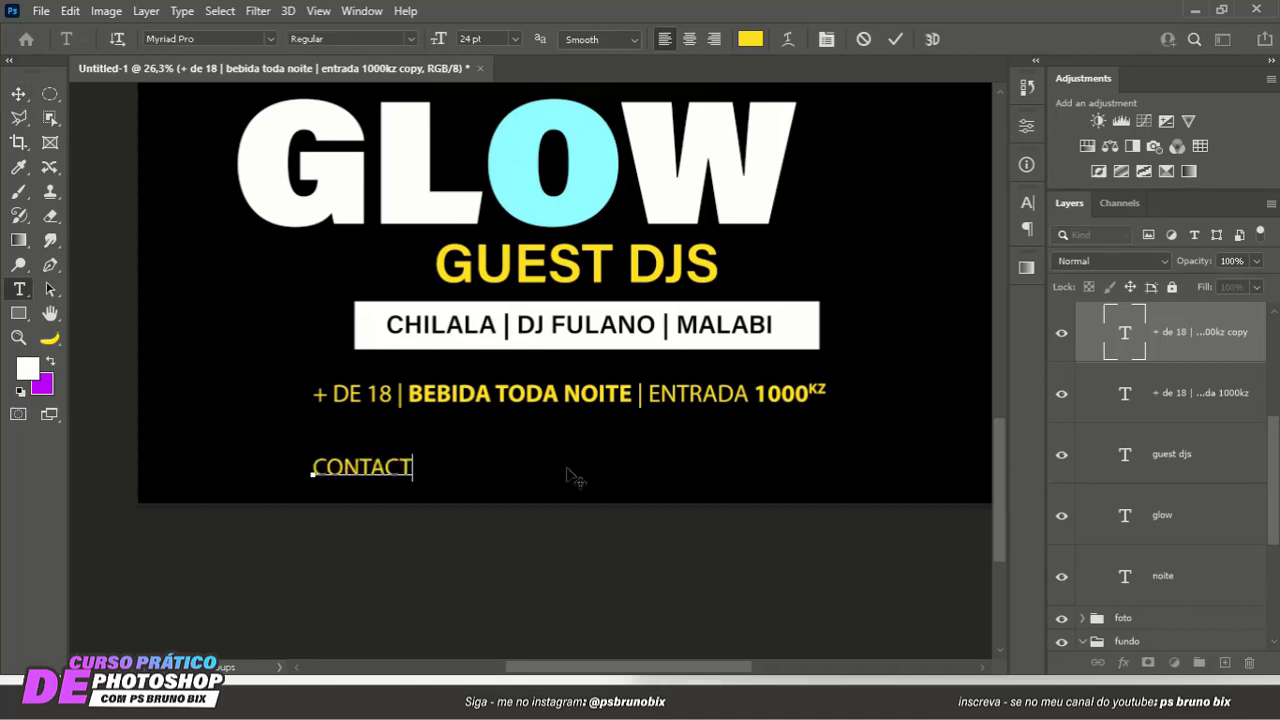
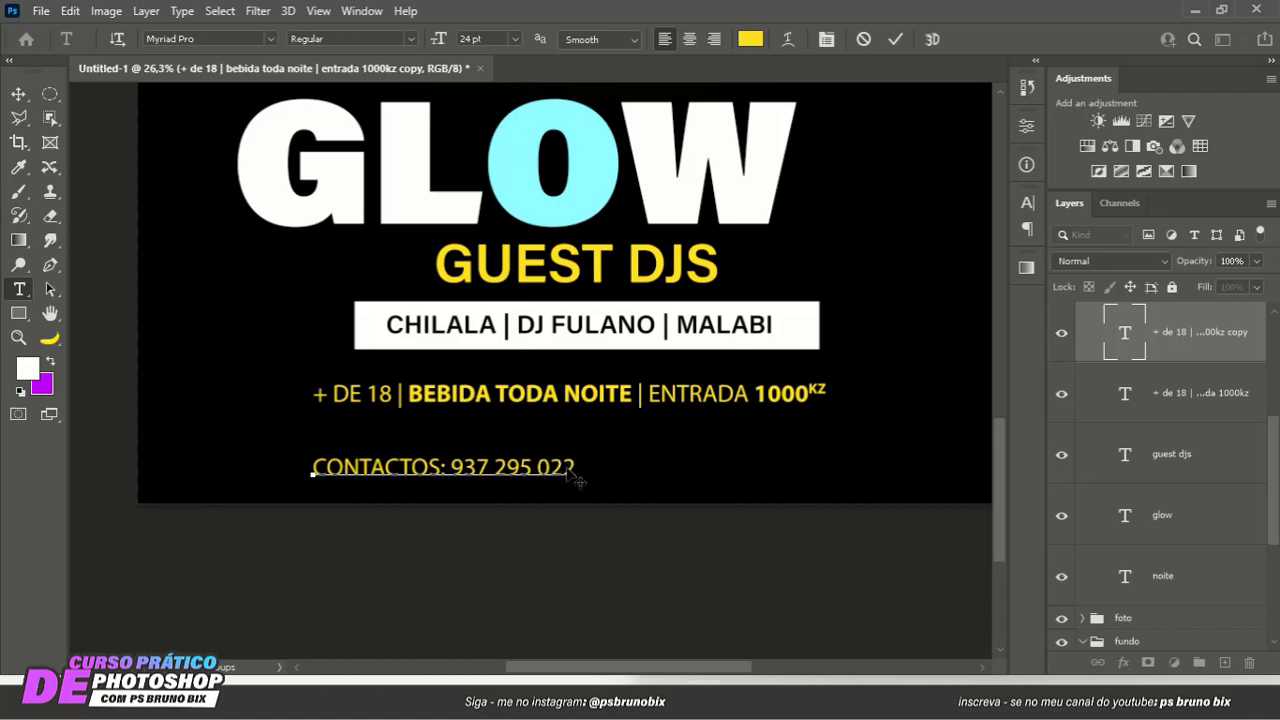
- Change the text color of the whole contact line to white (ffffff)
{"action": "key", "text": "ctrl+a"}
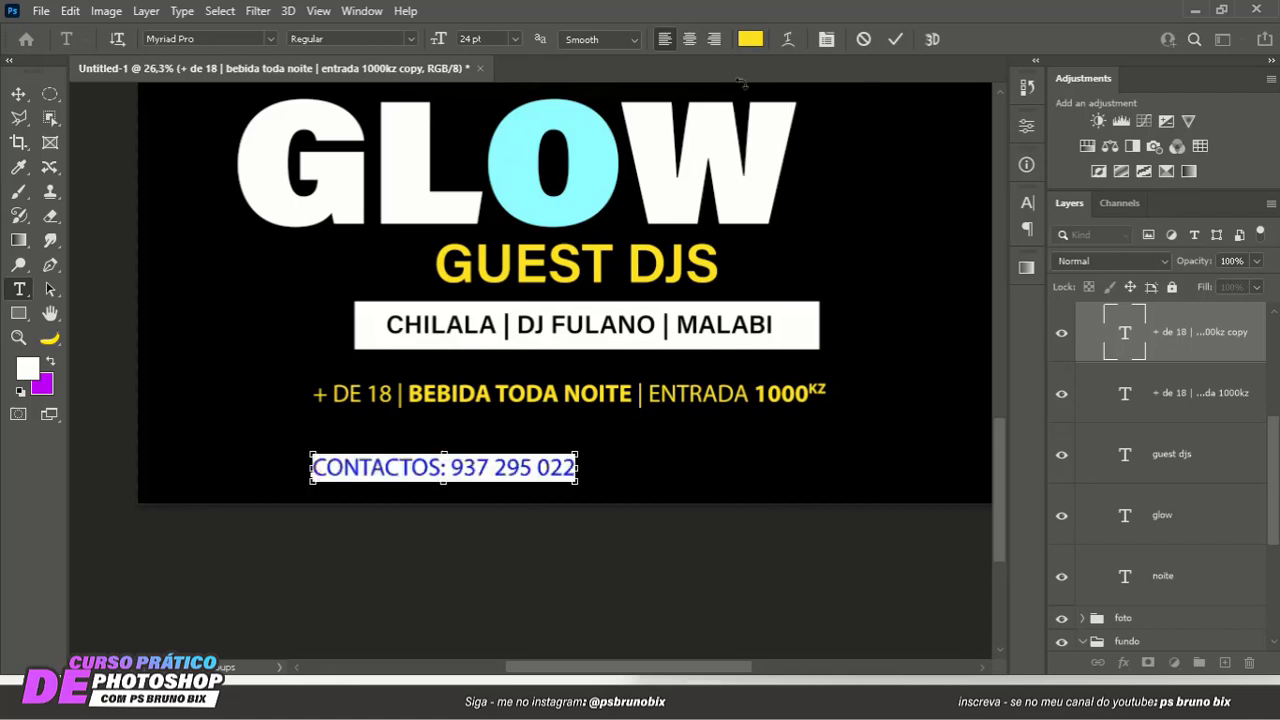
{"action": "left_click", "coordinate": [750, 38]}
{"action": "type", "text": "ffffff"}
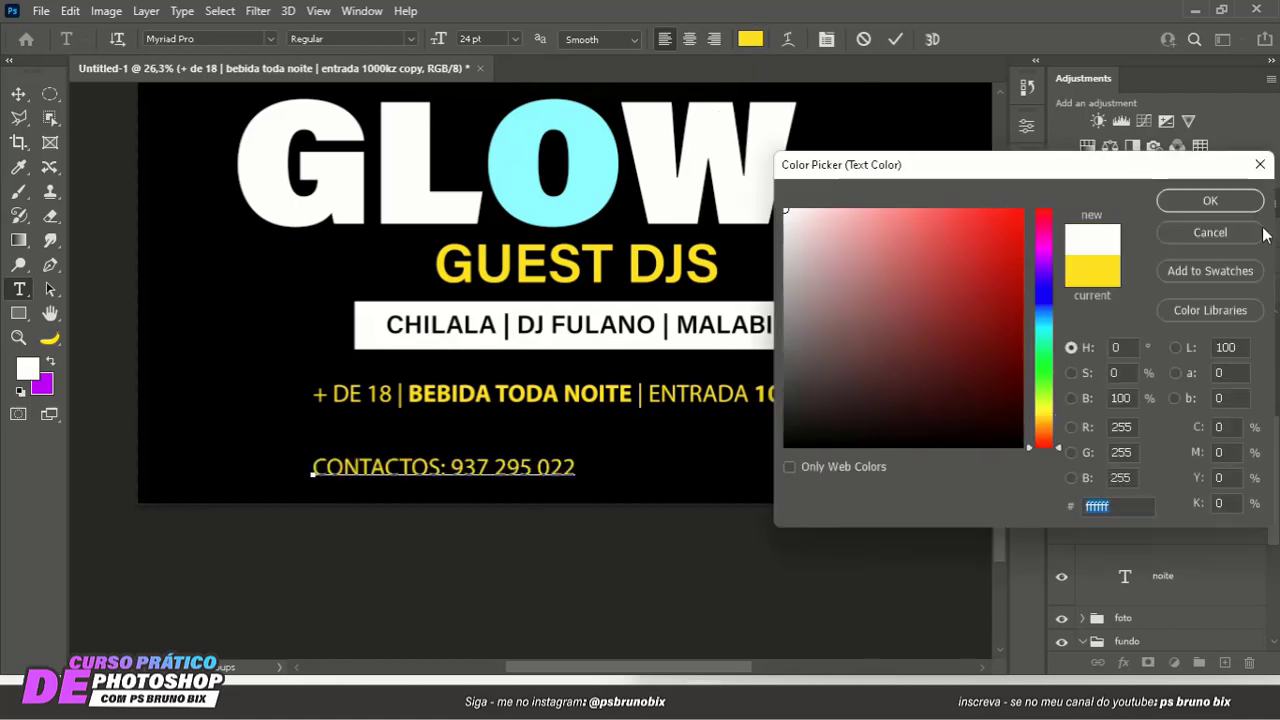
{"action": "left_click", "coordinate": [1210, 201]}
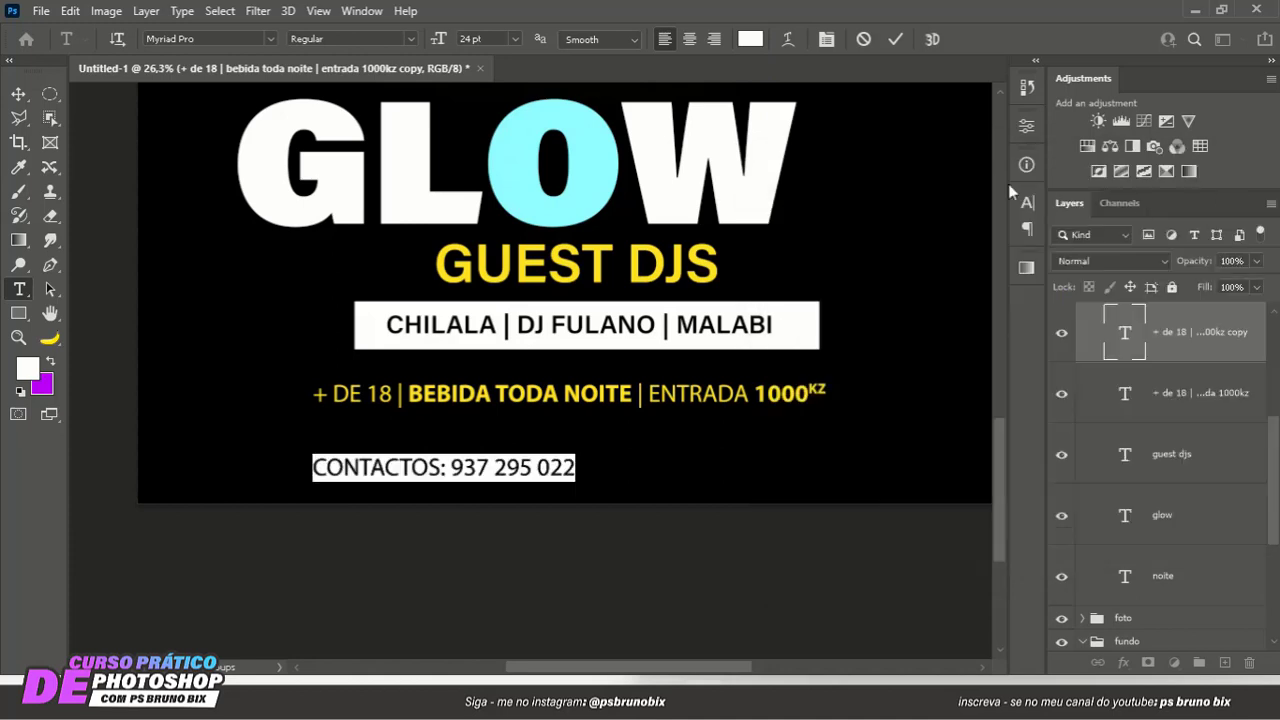
- Set the contact line to the Bold font style at 15 pt and commit the text
{"action": "left_click", "coordinate": [408, 38]}
{"action": "left_click", "coordinate": [315, 88]}
{"action": "left_click", "coordinate": [468, 40]}
{"action": "scroll", "coordinate": [469, 40], "scroll_direction": "down", "scroll_amount": 6}
{"action": "key", "text": "Down"}
{"action": "key", "text": "Down"}
{"action": "key", "text": "Down"}
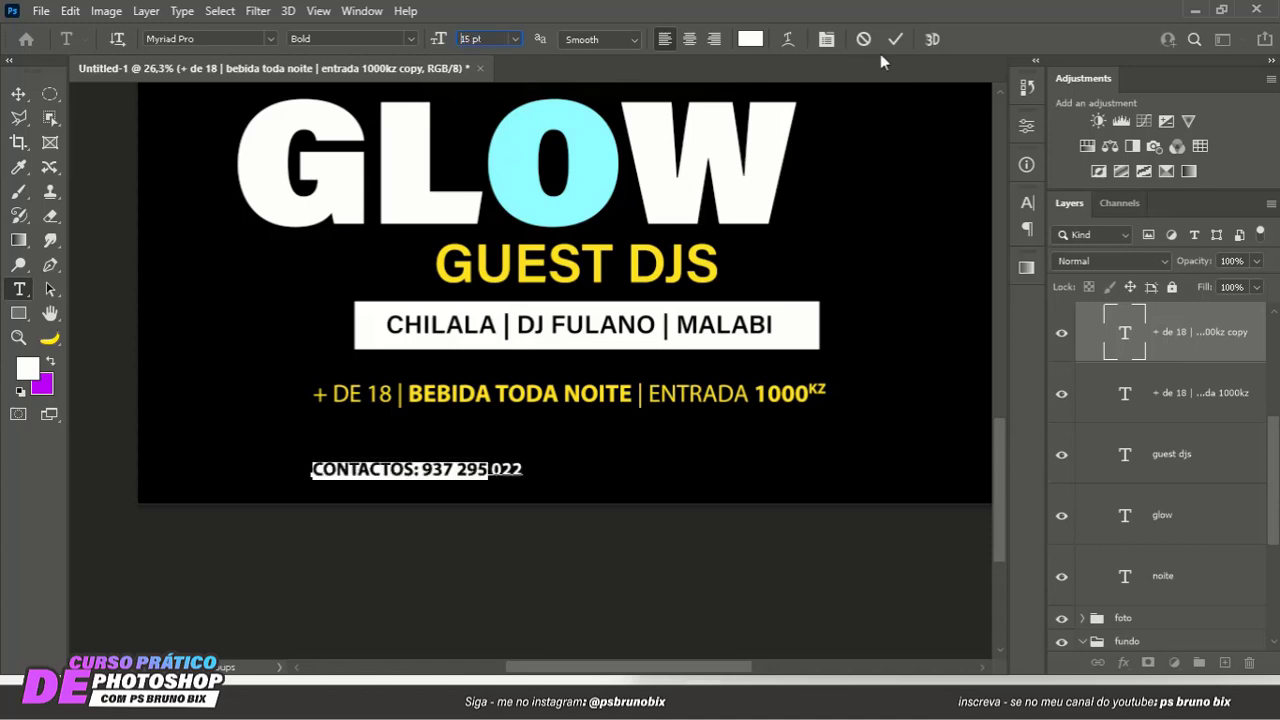
{"action": "left_click", "coordinate": [895, 39]}
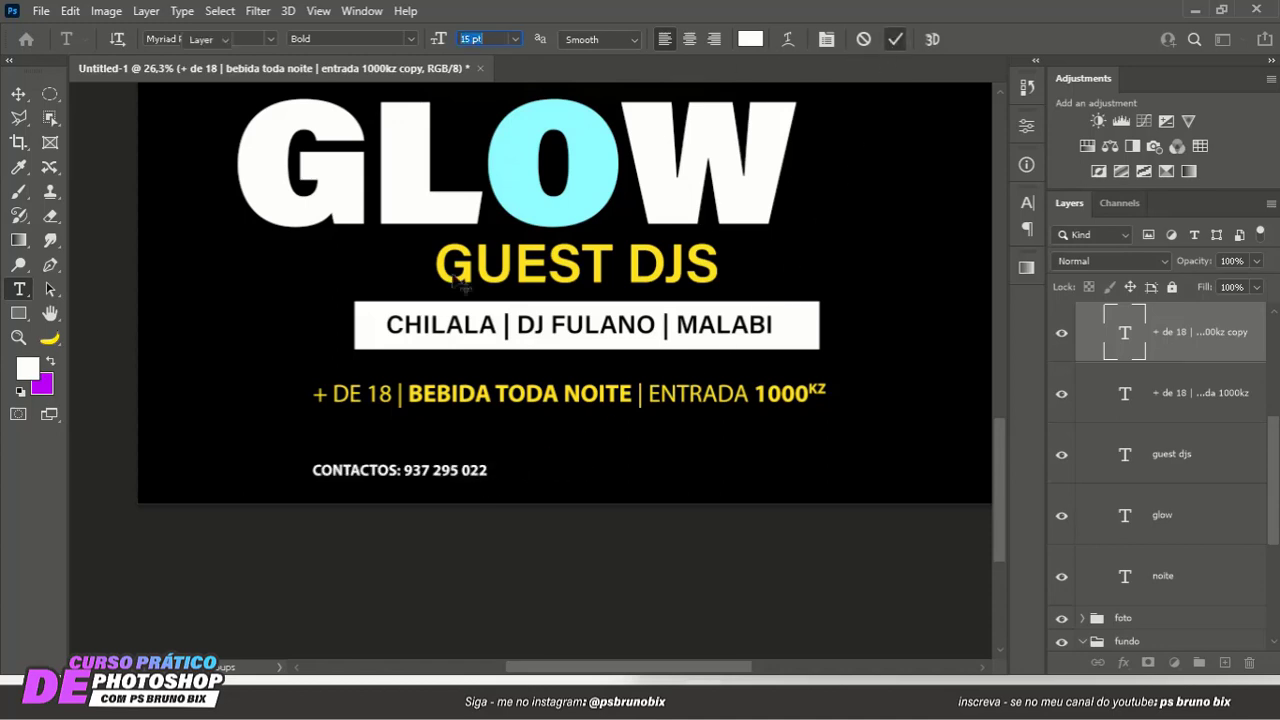
- Center the white contact line horizontally on the canvas and clear the selection
{"action": "key", "text": "v"}
{"action": "key", "text": "ctrl+a"}
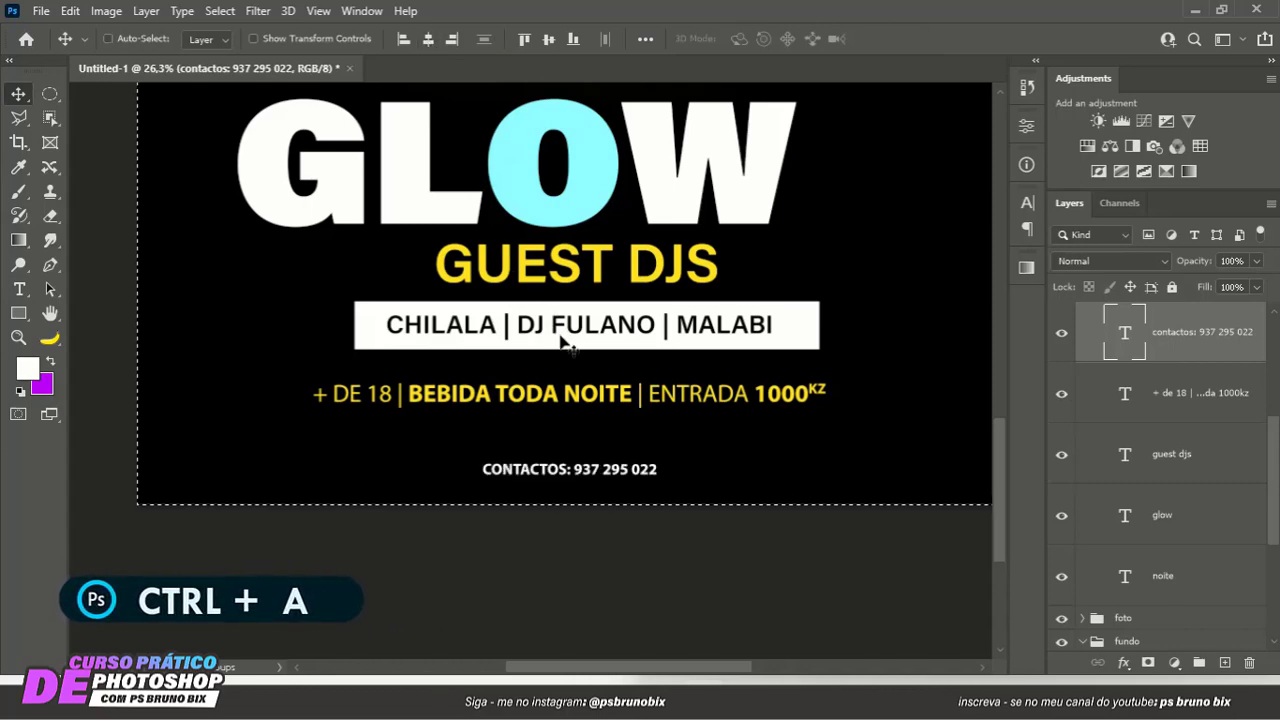
{"action": "key", "text": "ctrl+d"}
- Examine the overall poster composition, from the portrait down to the contact line
{"action": "scroll", "coordinate": [701, 405], "scroll_direction": "down", "scroll_amount": 6}
{"action": "scroll", "coordinate": [705, 345], "scroll_direction": "up", "scroll_amount": 4}
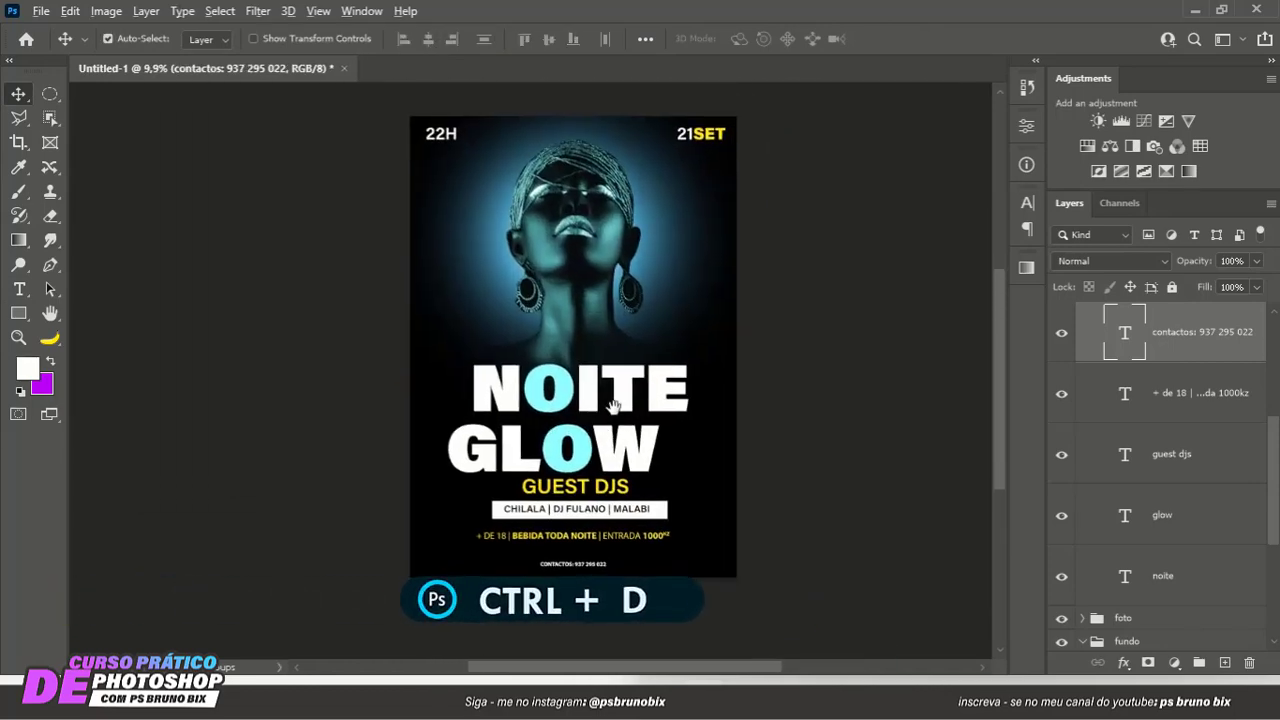
{"action": "left_click_drag", "start_coordinate": [613, 405], "coordinate": [606, 372]}
{"action": "scroll", "coordinate": [612, 378], "scroll_direction": "up", "scroll_amount": 1}
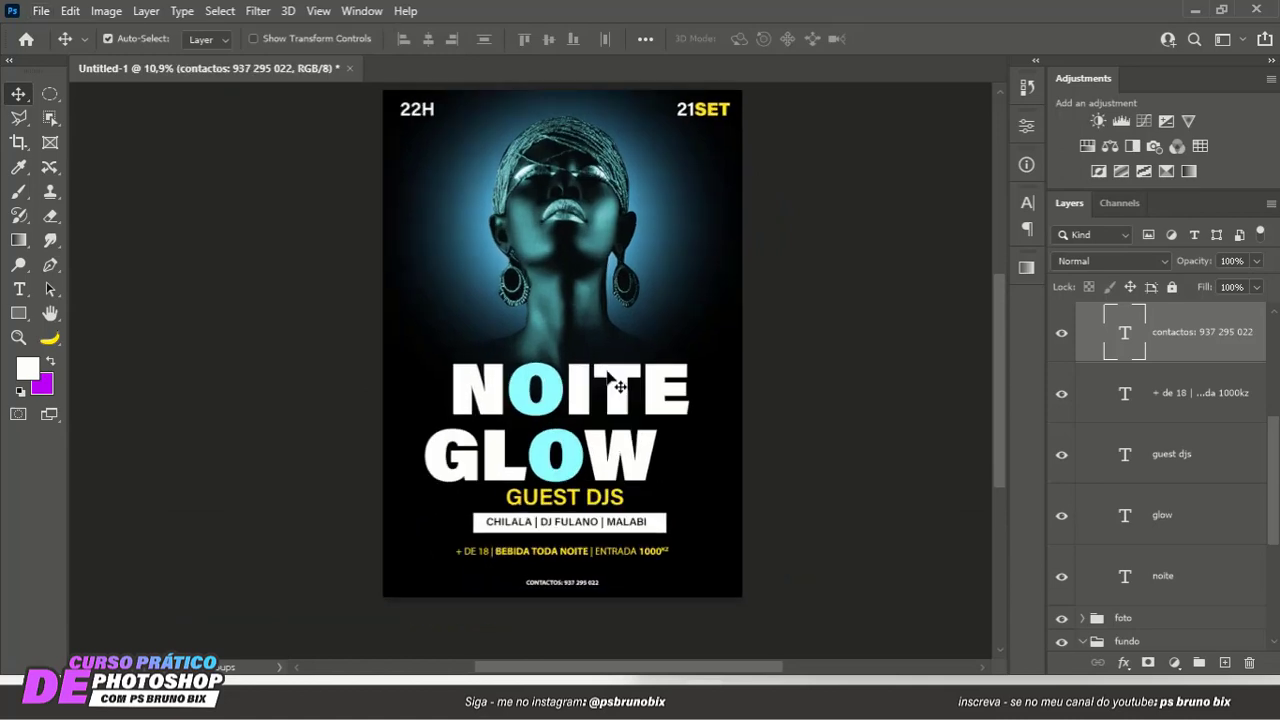
{"action": "scroll", "coordinate": [620, 385], "scroll_direction": "down", "scroll_amount": 1}
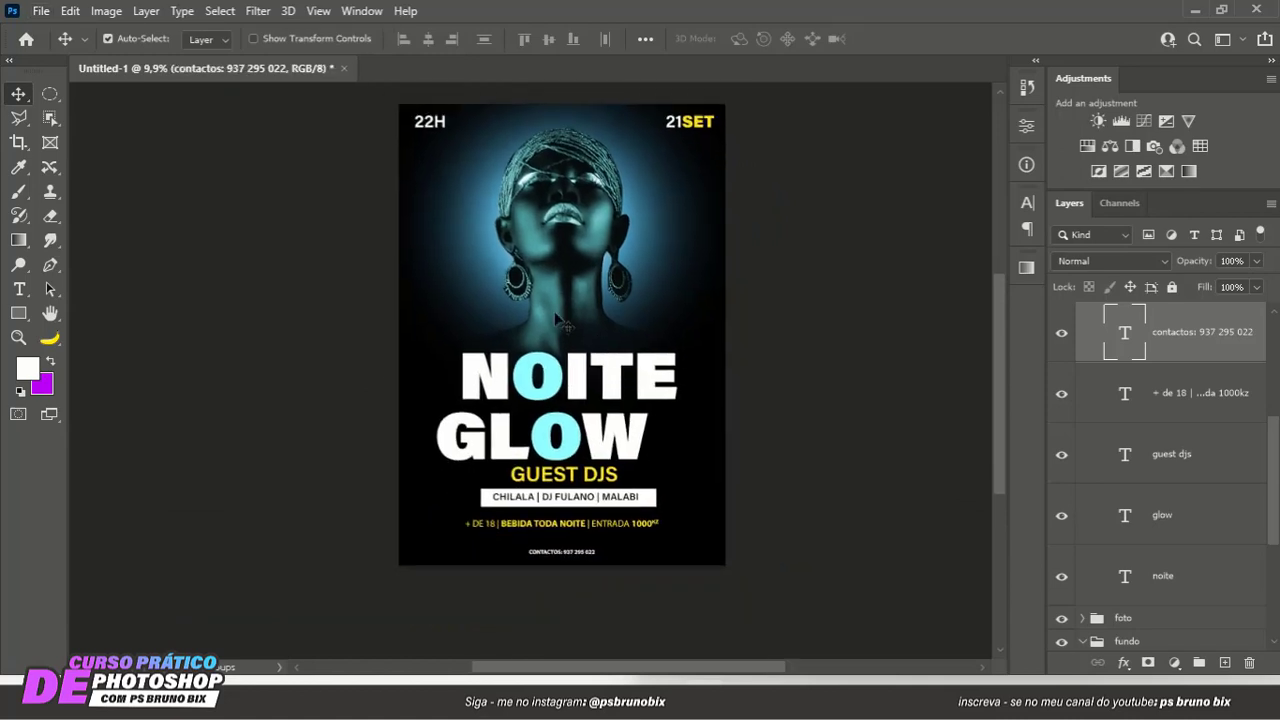
{"action": "scroll", "coordinate": [572, 347], "scroll_direction": "up", "scroll_amount": 1}
{"action": "scroll", "coordinate": [572, 347], "scroll_direction": "down", "scroll_amount": 1}
- Collapse the txt group and create a new empty layer directly above the foto group
{"action": "scroll", "coordinate": [1254, 445], "scroll_direction": "down", "scroll_amount": 2}
{"action": "scroll", "coordinate": [1237, 430], "scroll_direction": "up", "scroll_amount": 5}
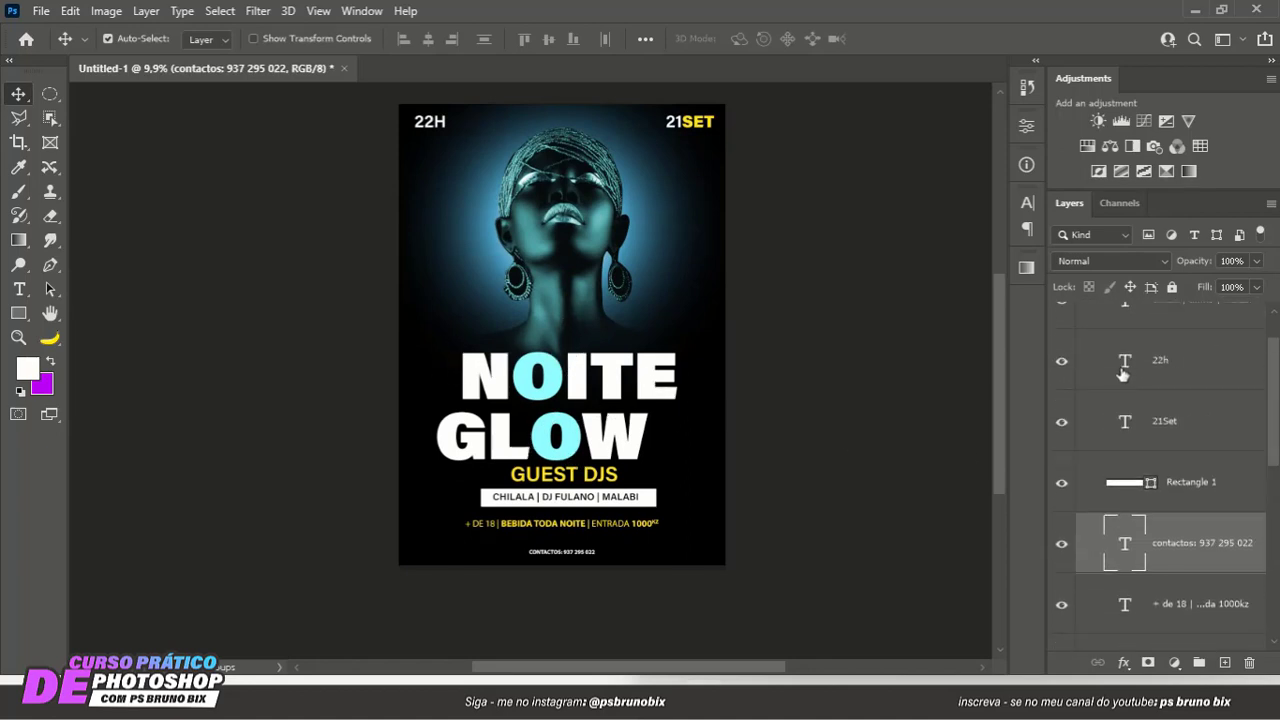
{"action": "scroll", "coordinate": [1120, 373], "scroll_direction": "up", "scroll_amount": 1}
{"action": "left_click", "coordinate": [1087, 318]}
{"action": "left_click", "coordinate": [1082, 313]}
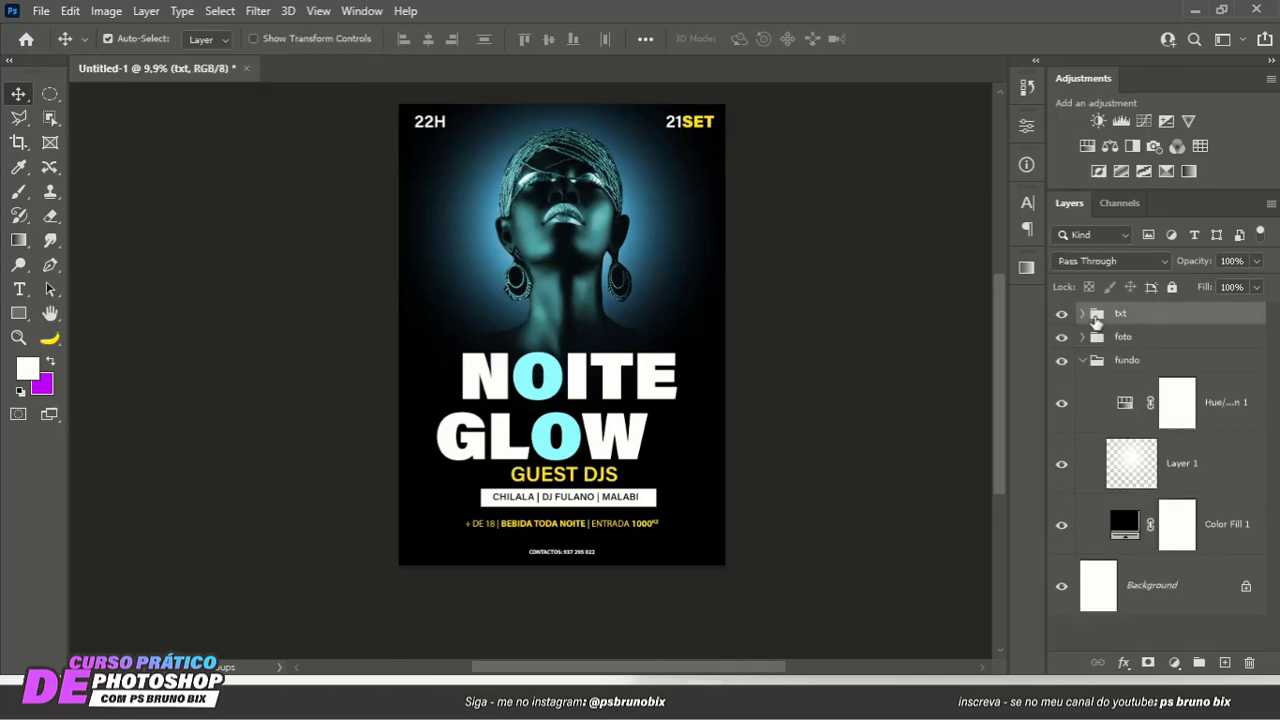
{"action": "left_click", "coordinate": [1106, 343]}
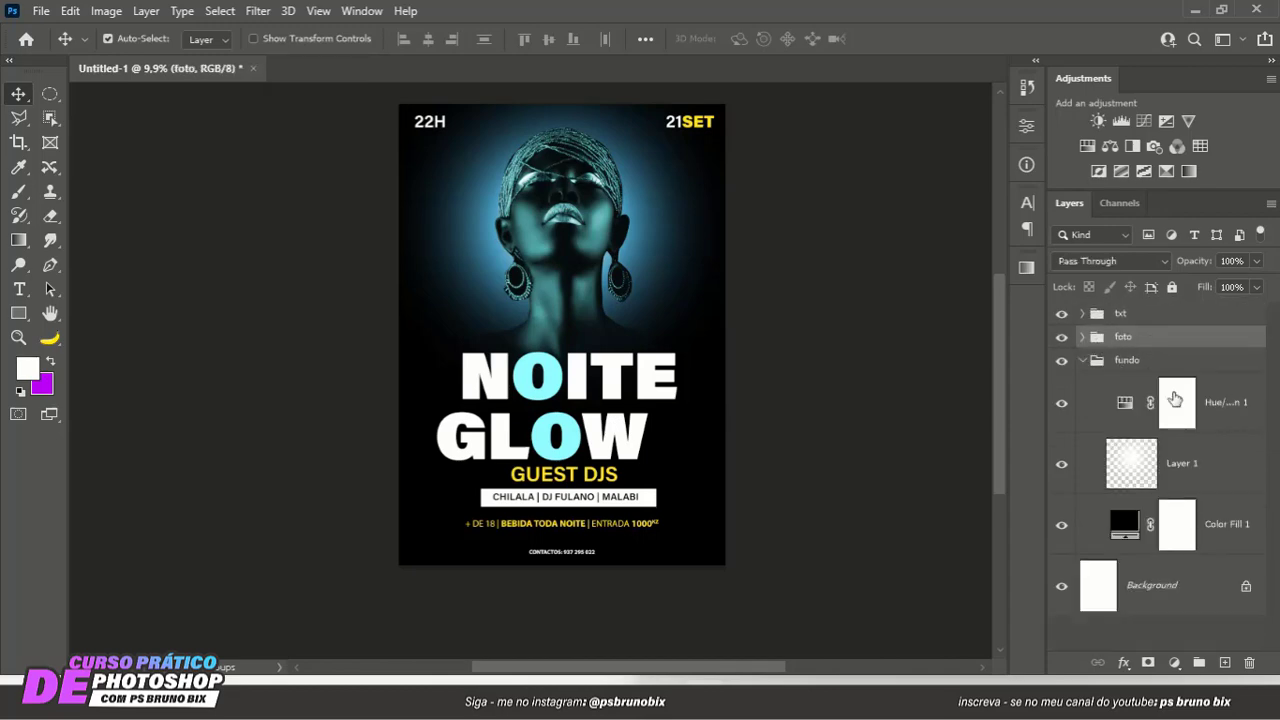
{"action": "left_click", "coordinate": [1225, 662]}
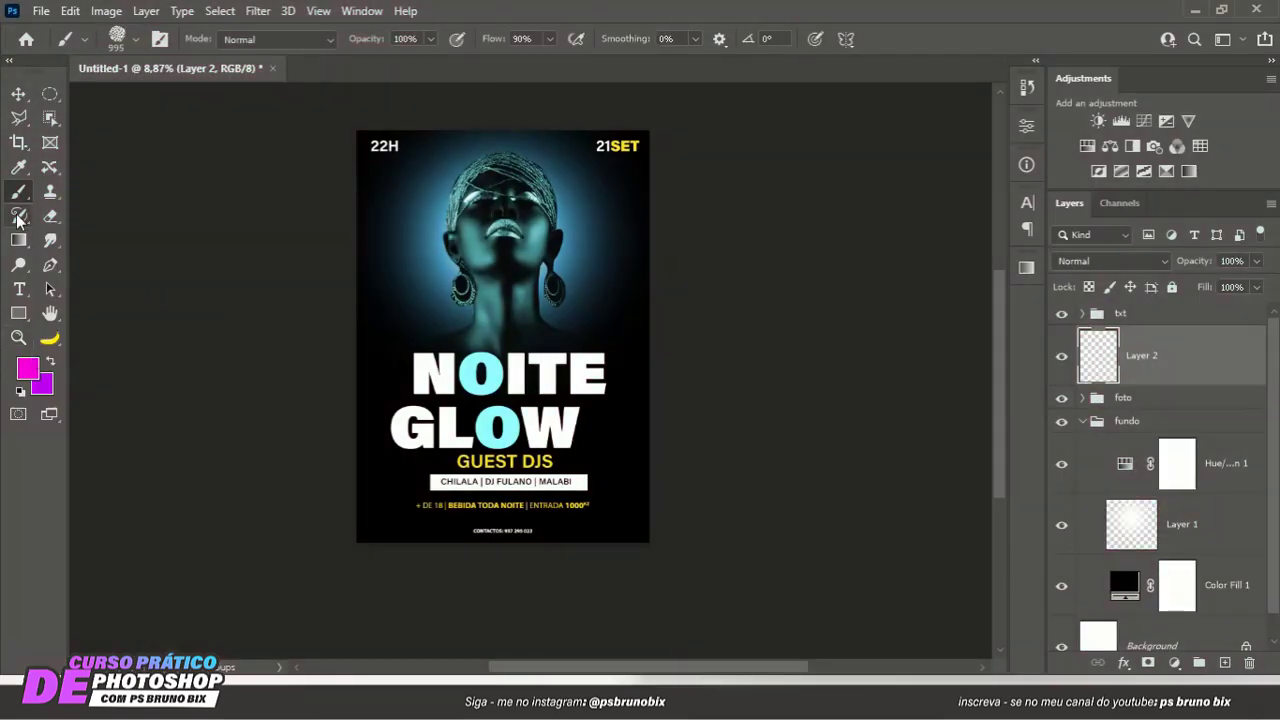
- Choose the Brush tool with a soft round tip for painting on the new layer
{"action": "right_click", "coordinate": [18, 191]}
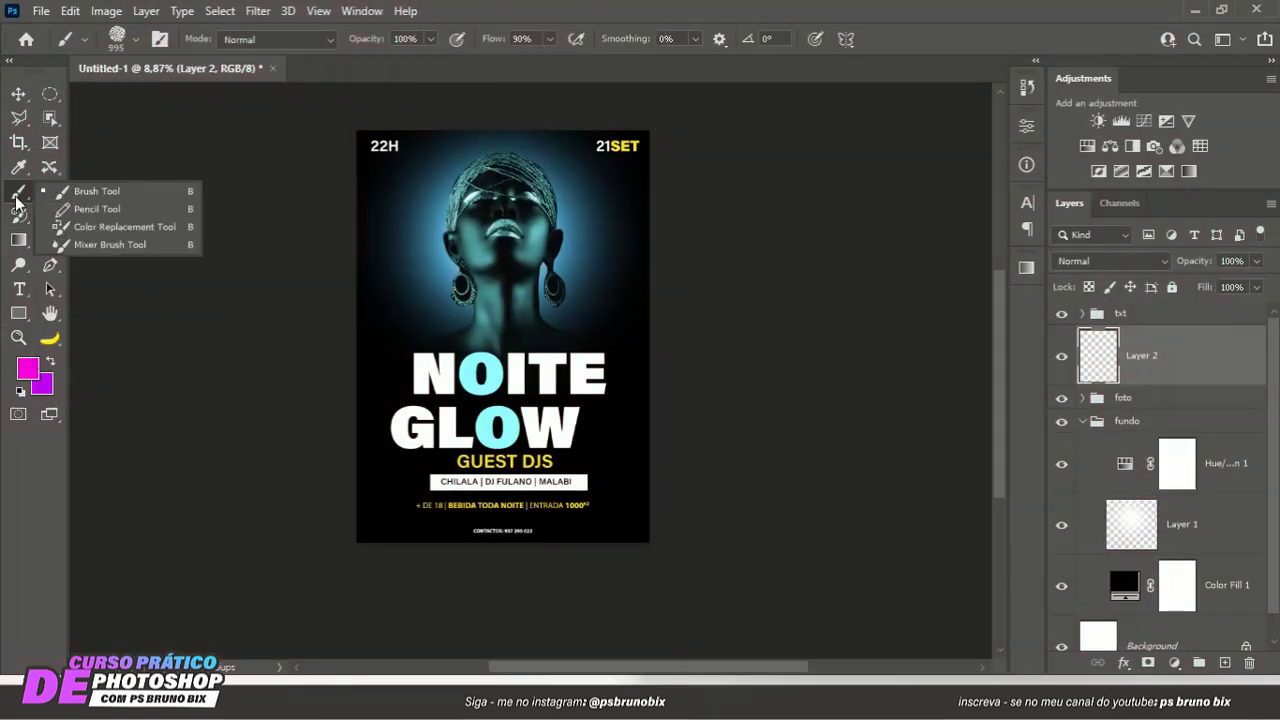
{"action": "left_click", "coordinate": [88, 194]}
{"action": "right_click", "coordinate": [485, 235]}
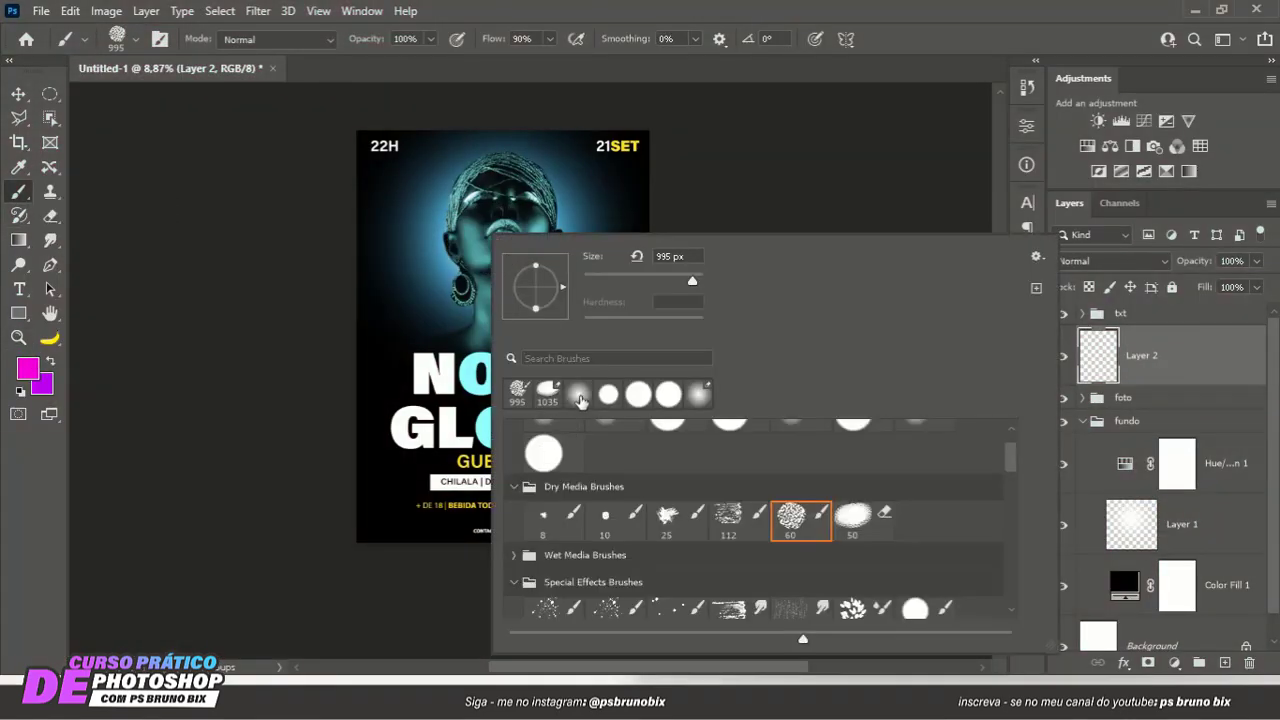
{"action": "left_click", "coordinate": [580, 400]}
- Try a small soft magenta dab beside the NOITE GLOW title and undo it
{"action": "left_click", "coordinate": [414, 314]}
{"action": "left_click", "coordinate": [385, 390]}
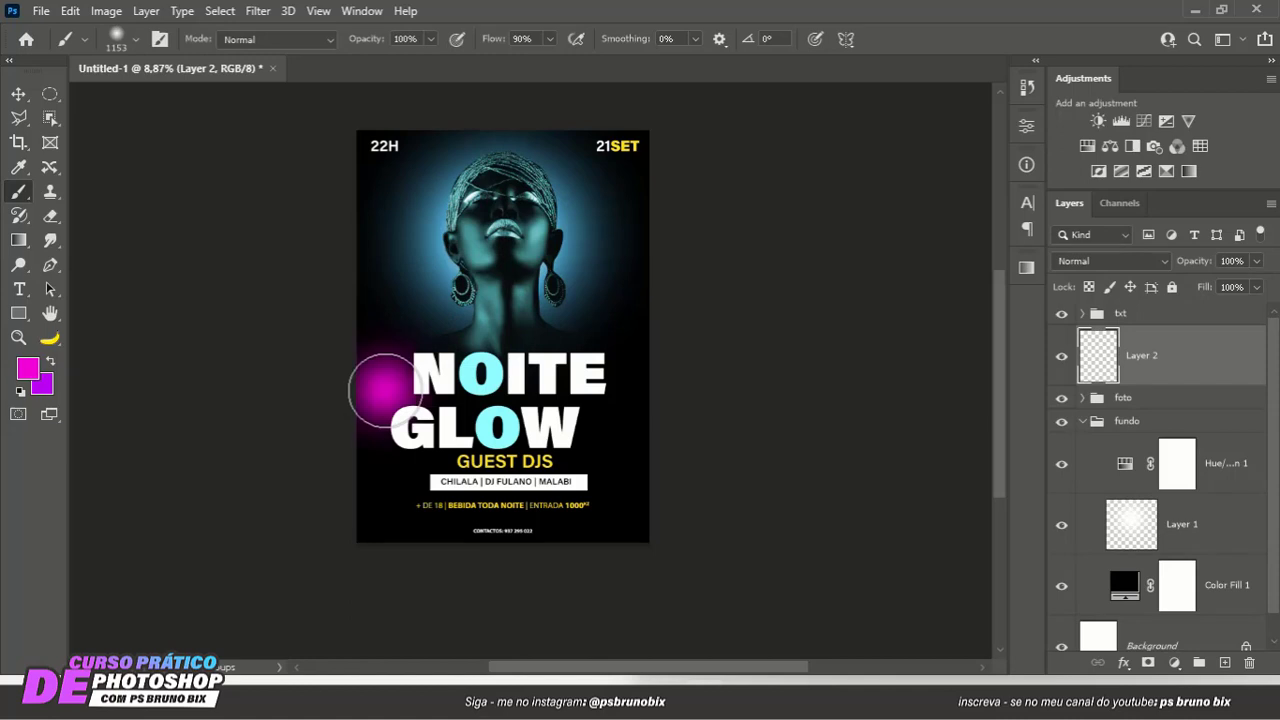
{"action": "key", "text": "ctrl+z"}
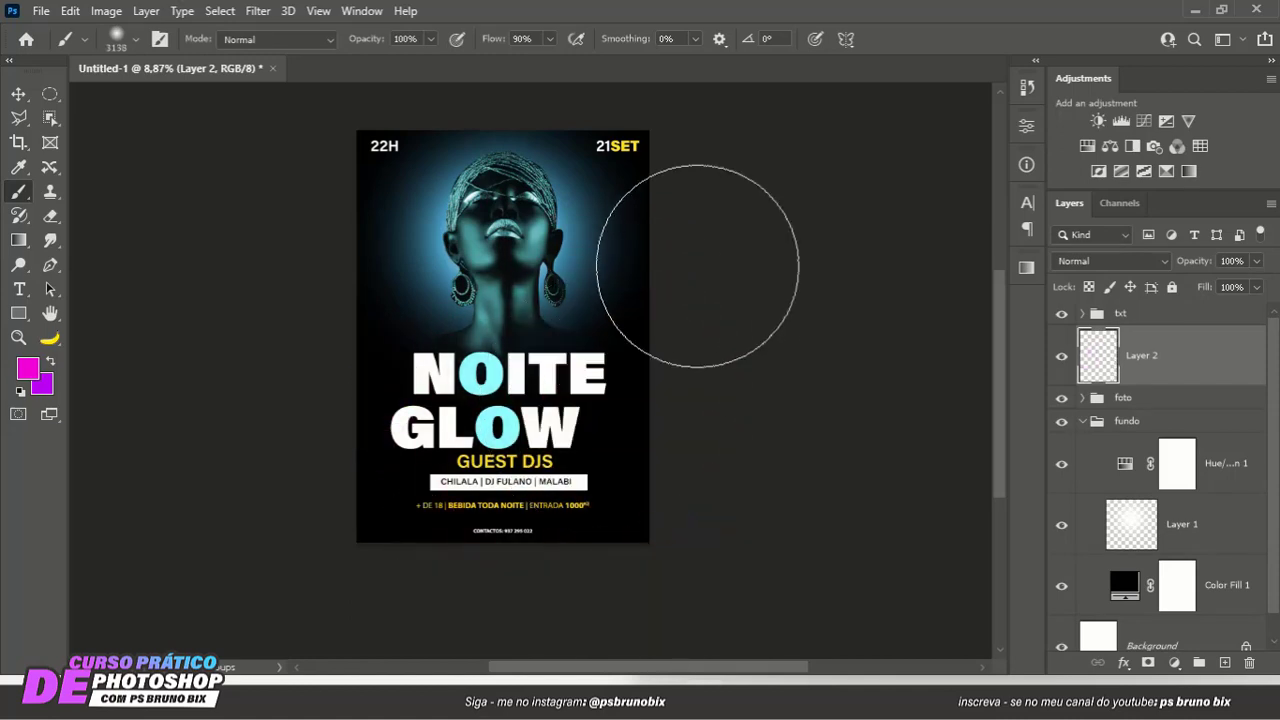
- Paint large soft magenta glows on the poster's upper right edge and lower left edge with a 3138 px brush
{"action": "left_click", "coordinate": [697, 266]}
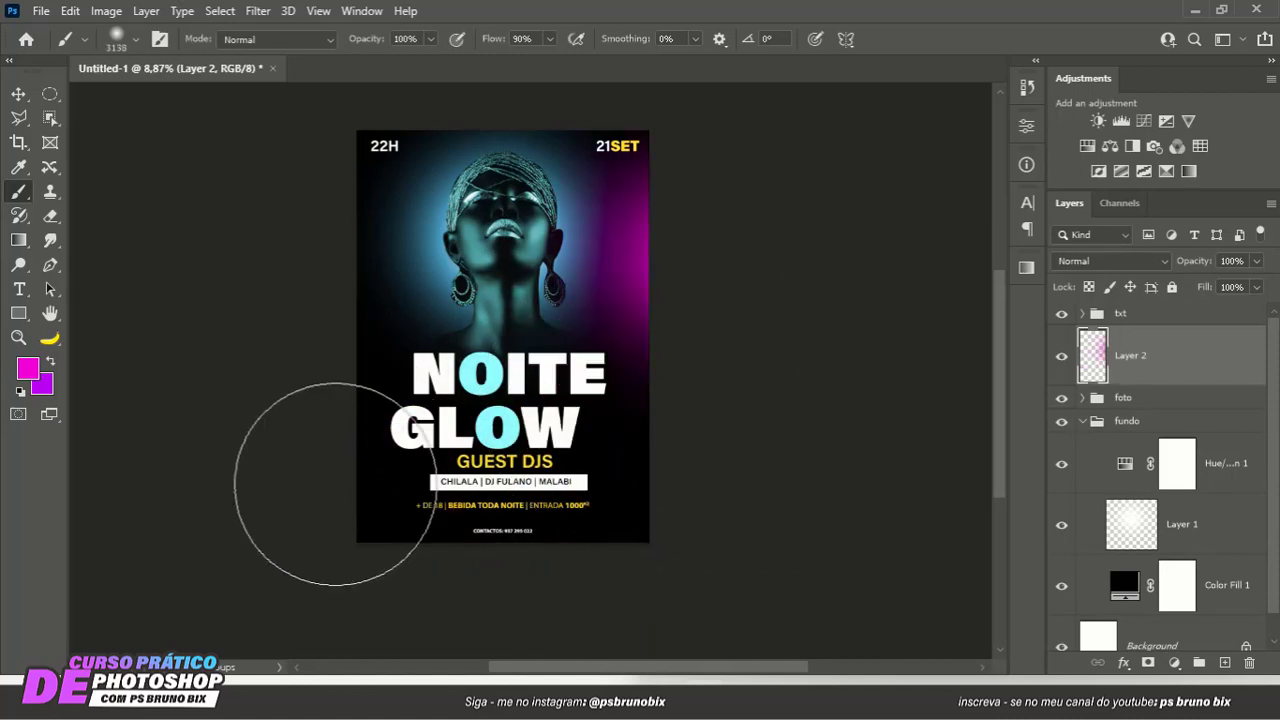
{"action": "left_click", "coordinate": [112, 537]}
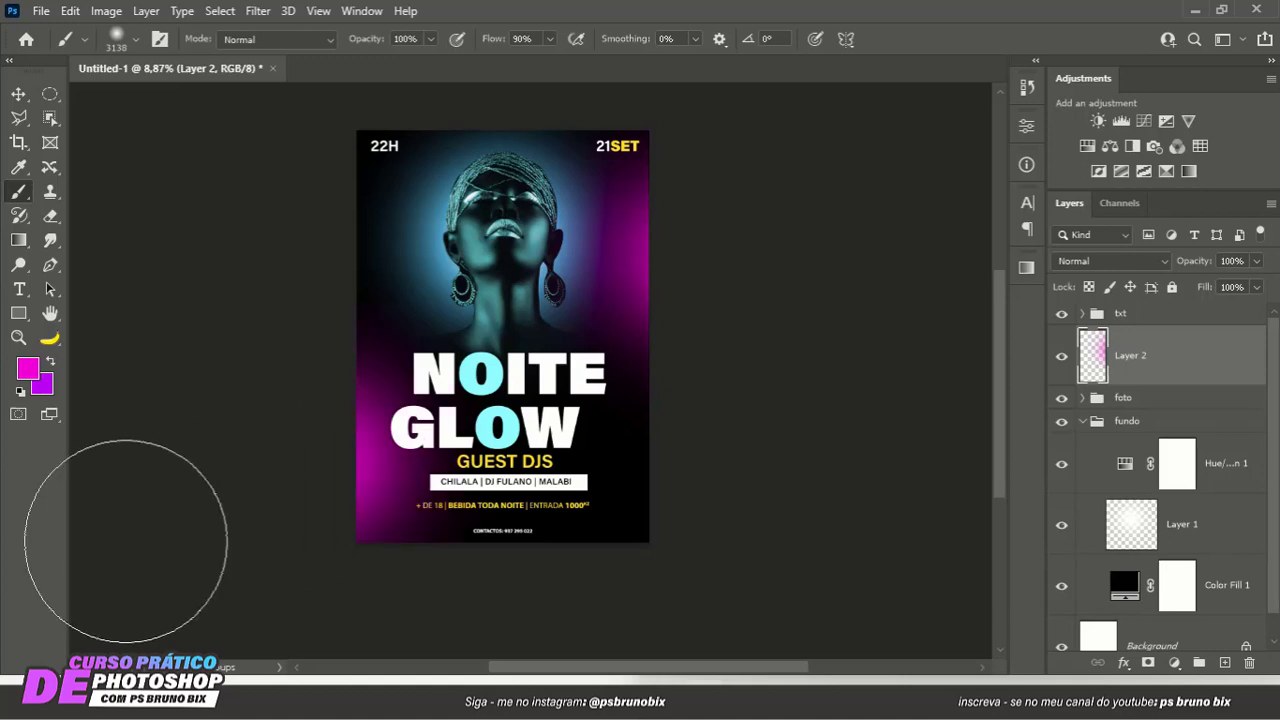
{"action": "left_click_drag", "start_coordinate": [447, 250], "coordinate": [381, 248]}
- Try a large soft yellow (eef100) glow on the poster's upper left edge and undo it
{"action": "left_click", "coordinate": [36, 372]}
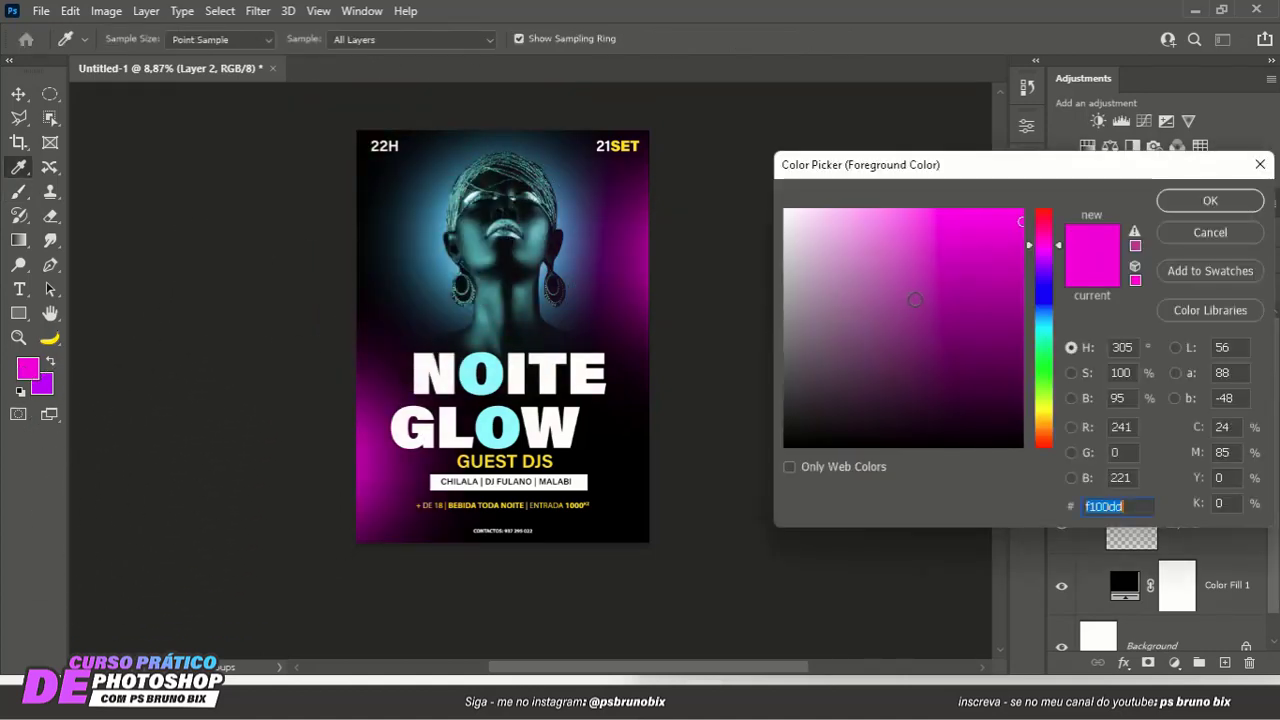
{"action": "left_click", "coordinate": [1037, 377]}
{"action": "left_click_drag", "start_coordinate": [1037, 377], "coordinate": [1037, 407]}
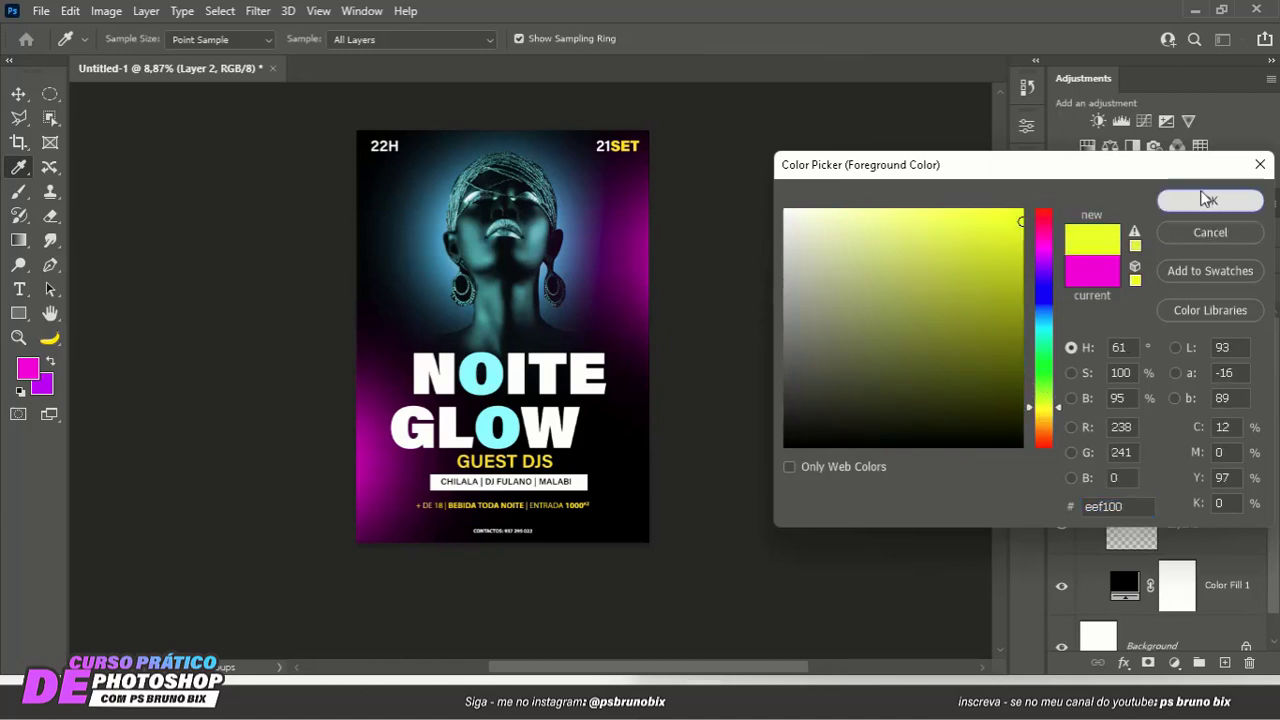
{"action": "left_click", "coordinate": [1205, 200]}
{"action": "left_click_drag", "start_coordinate": [323, 177], "coordinate": [420, 200]}
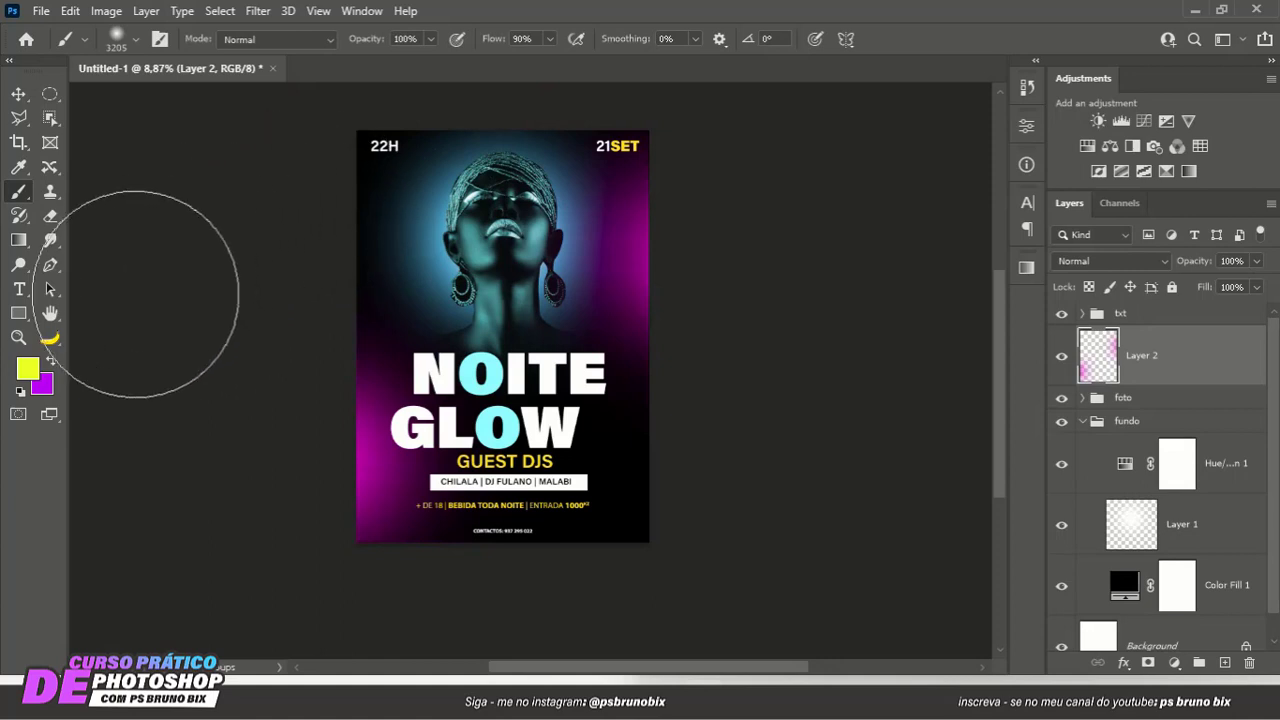
{"action": "left_click", "coordinate": [322, 217]}
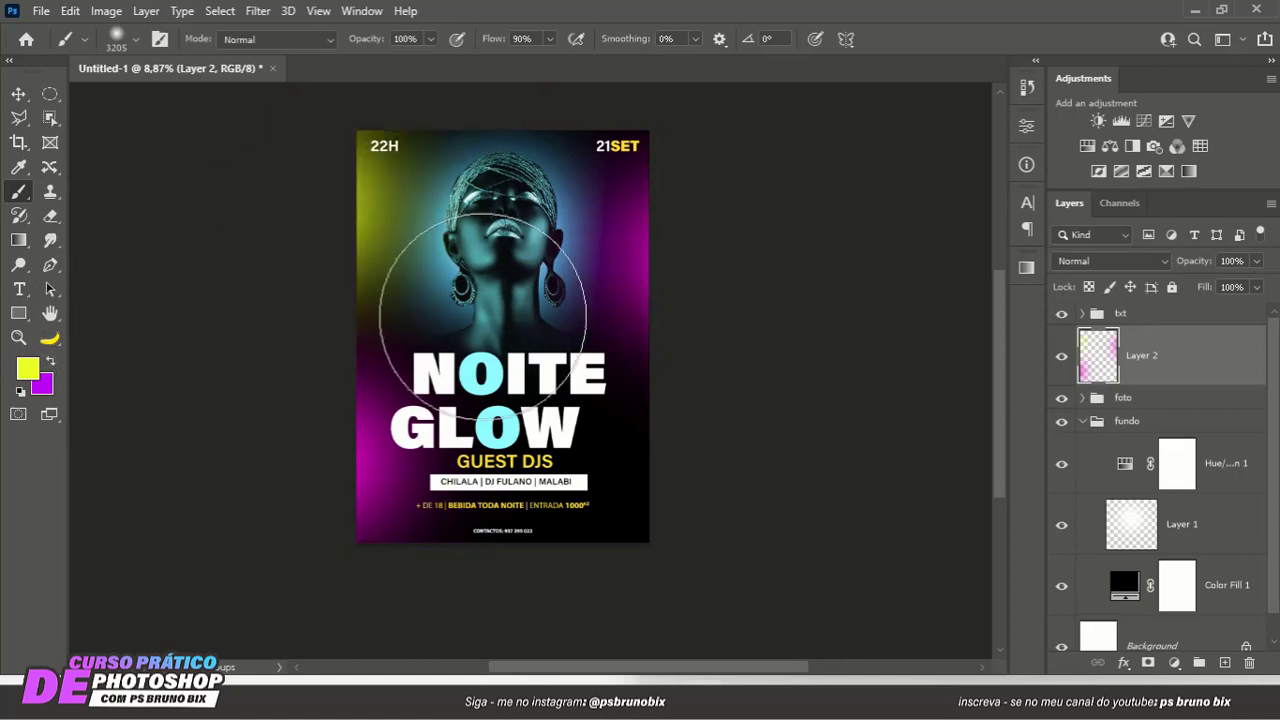
{"action": "key", "text": "ctrl+z"}
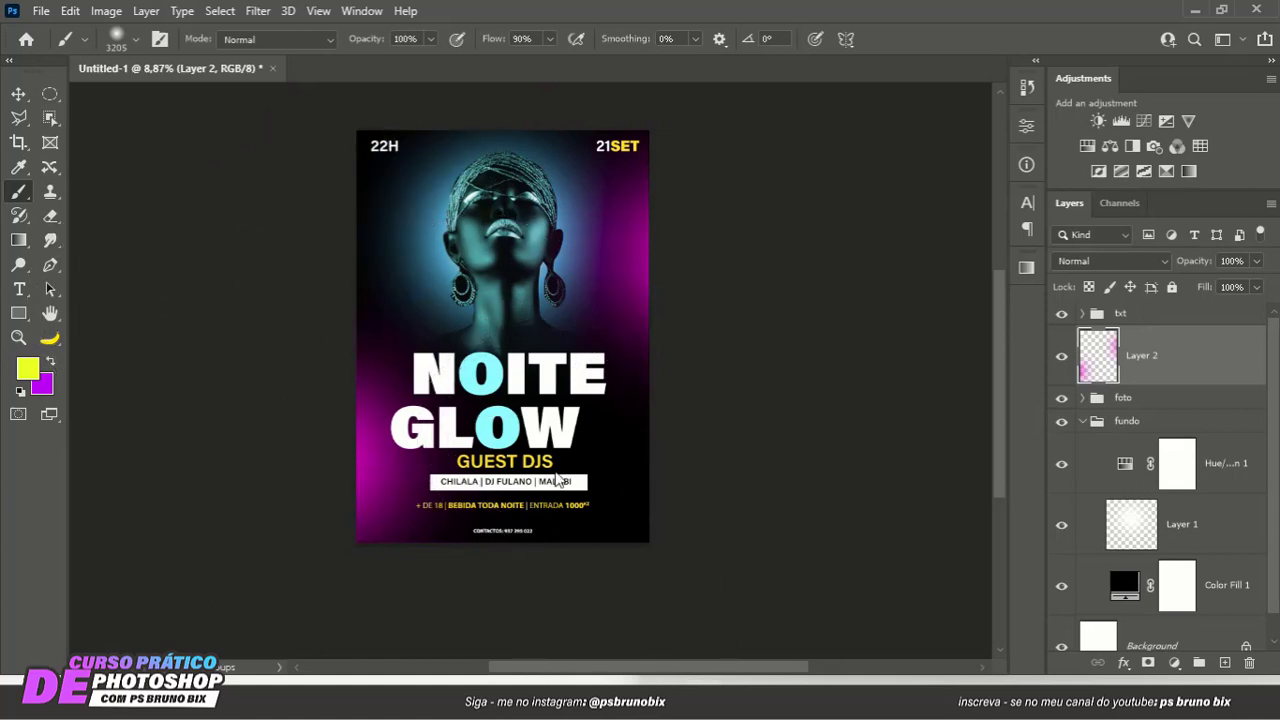
- Paint a soft blue (6191ff) glow on the poster's upper left edge with the 3205 px brush and return to the Move tool
{"action": "left_click", "coordinate": [27, 369]}
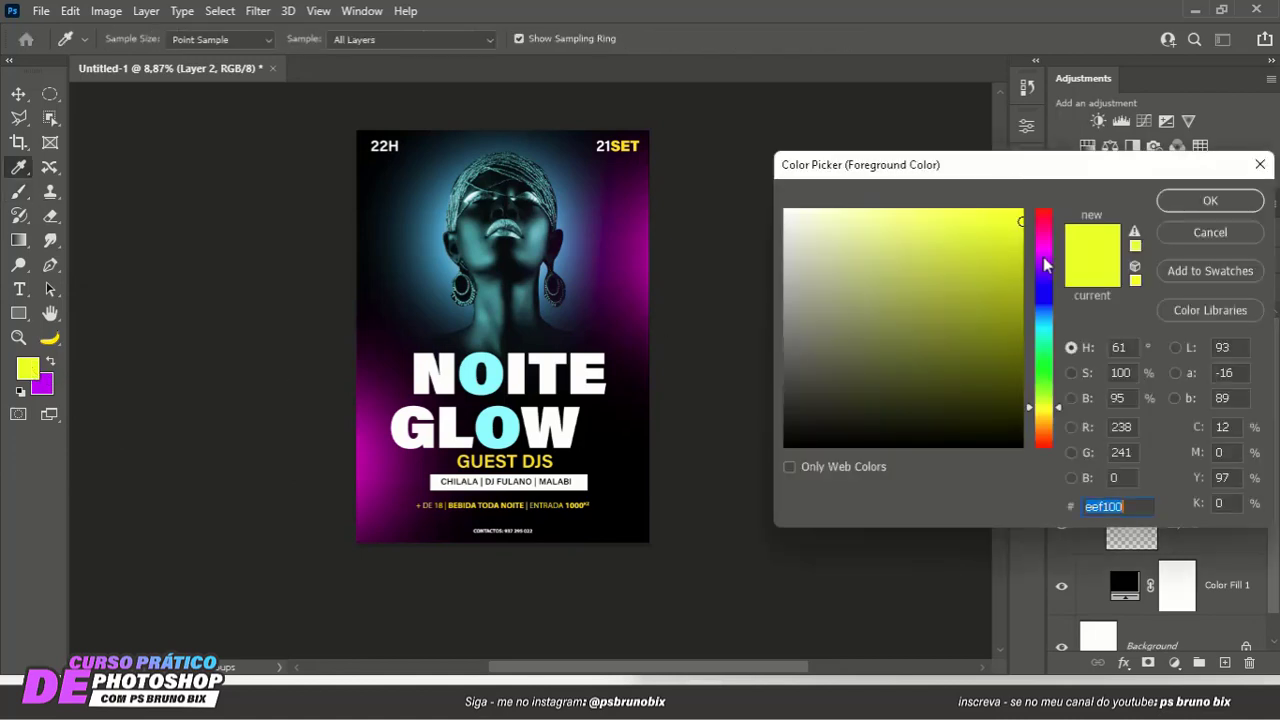
{"action": "left_click", "coordinate": [1045, 240]}
{"action": "left_click_drag", "start_coordinate": [1045, 240], "coordinate": [1043, 300]}
{"action": "left_click_drag", "start_coordinate": [967, 222], "coordinate": [931, 210]}
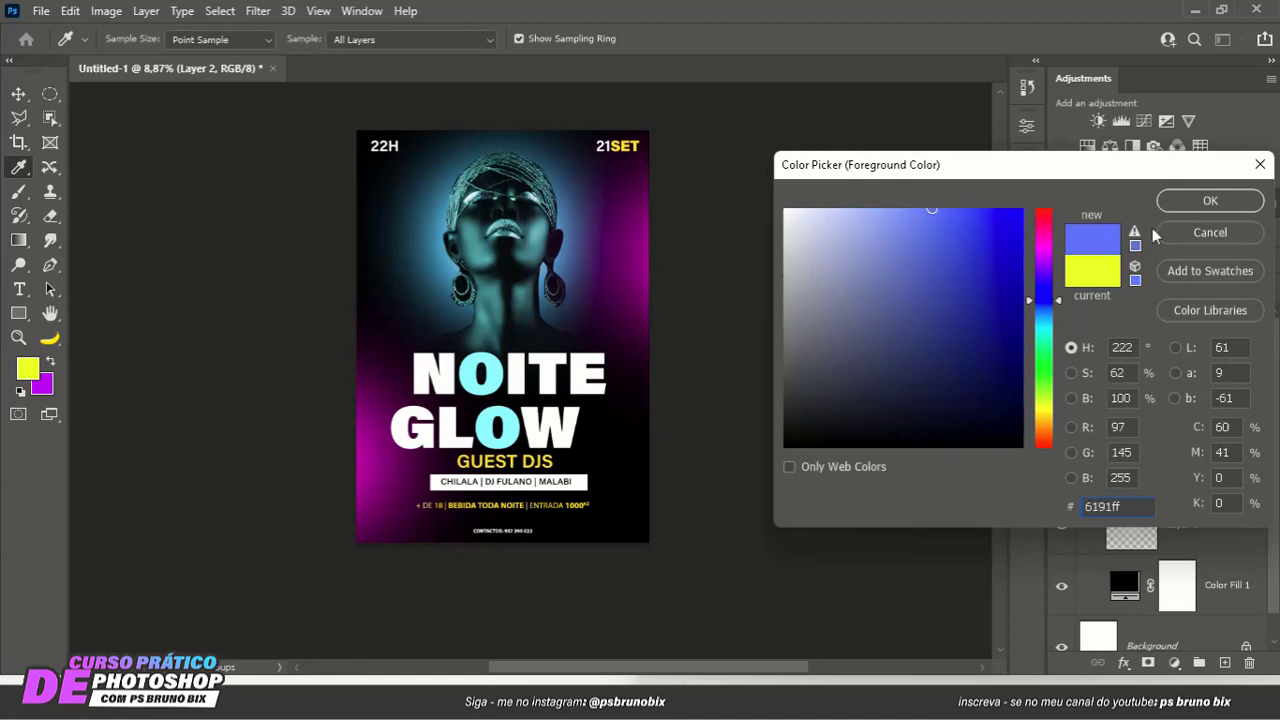
{"action": "left_click", "coordinate": [1211, 203]}
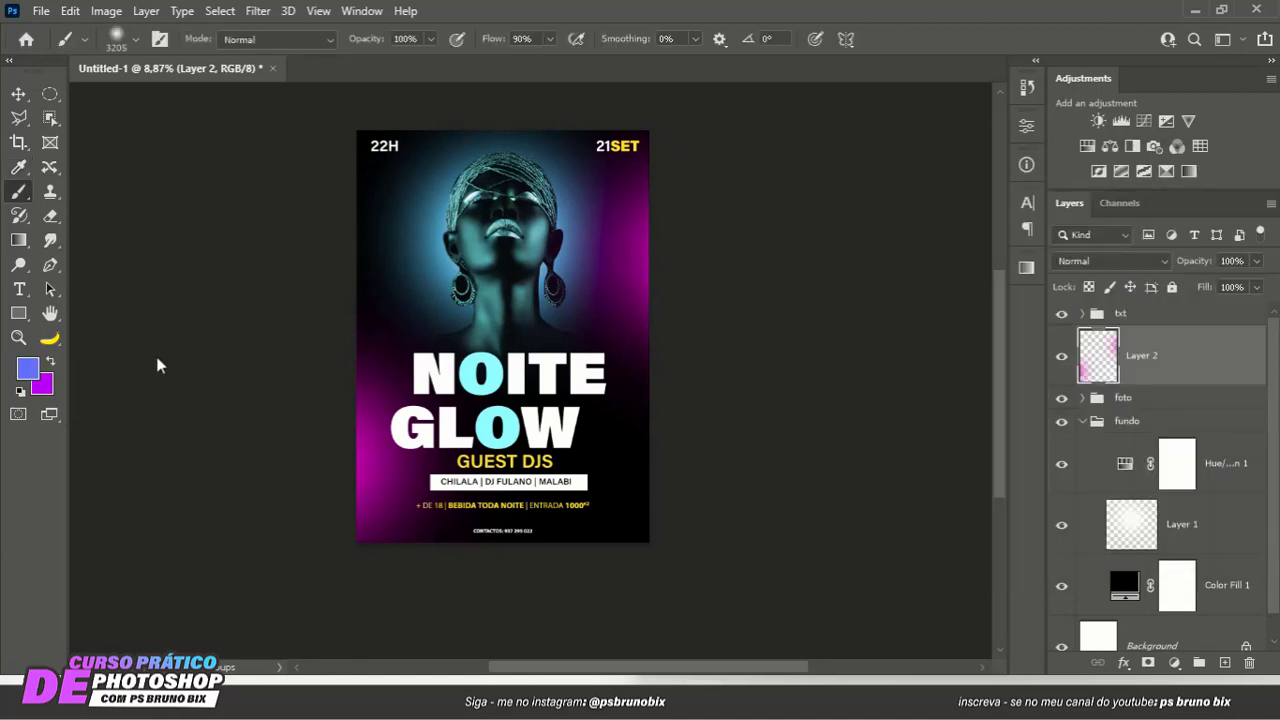
{"action": "left_click", "coordinate": [295, 224]}
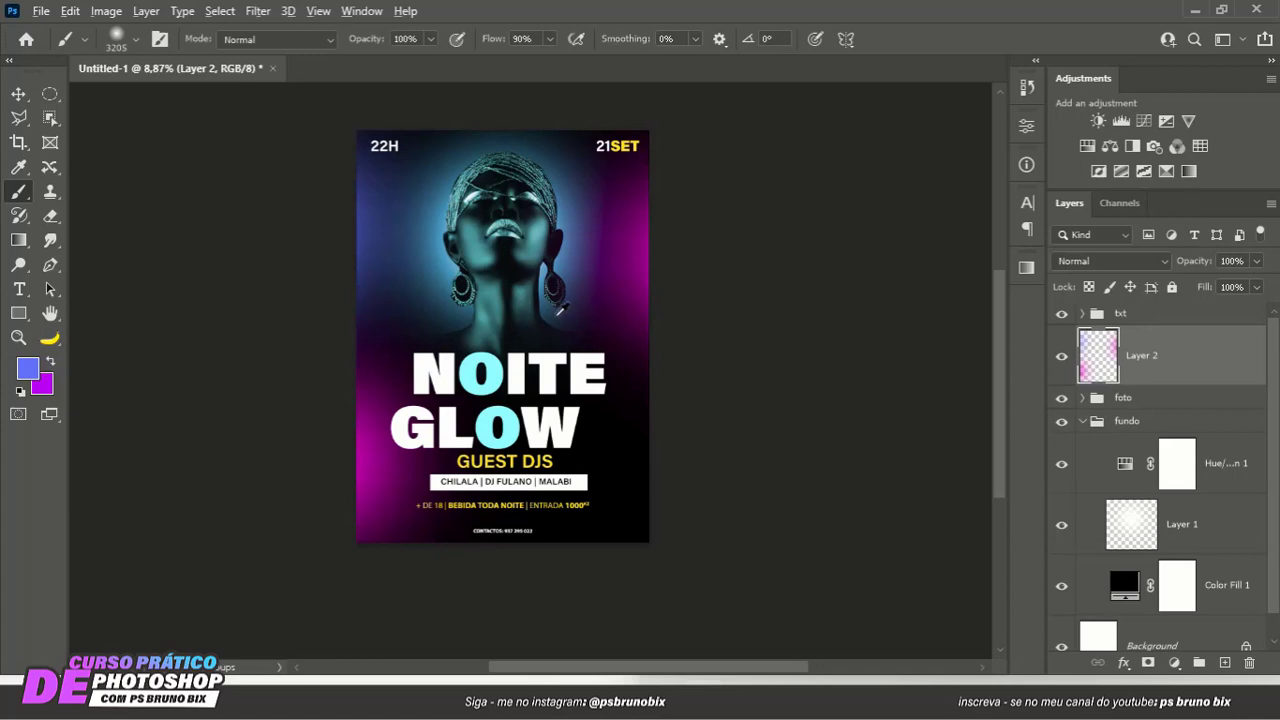
{"action": "left_click", "coordinate": [18, 94]}
{"action": "scroll", "coordinate": [465, 273], "scroll_direction": "down", "scroll_amount": 1}
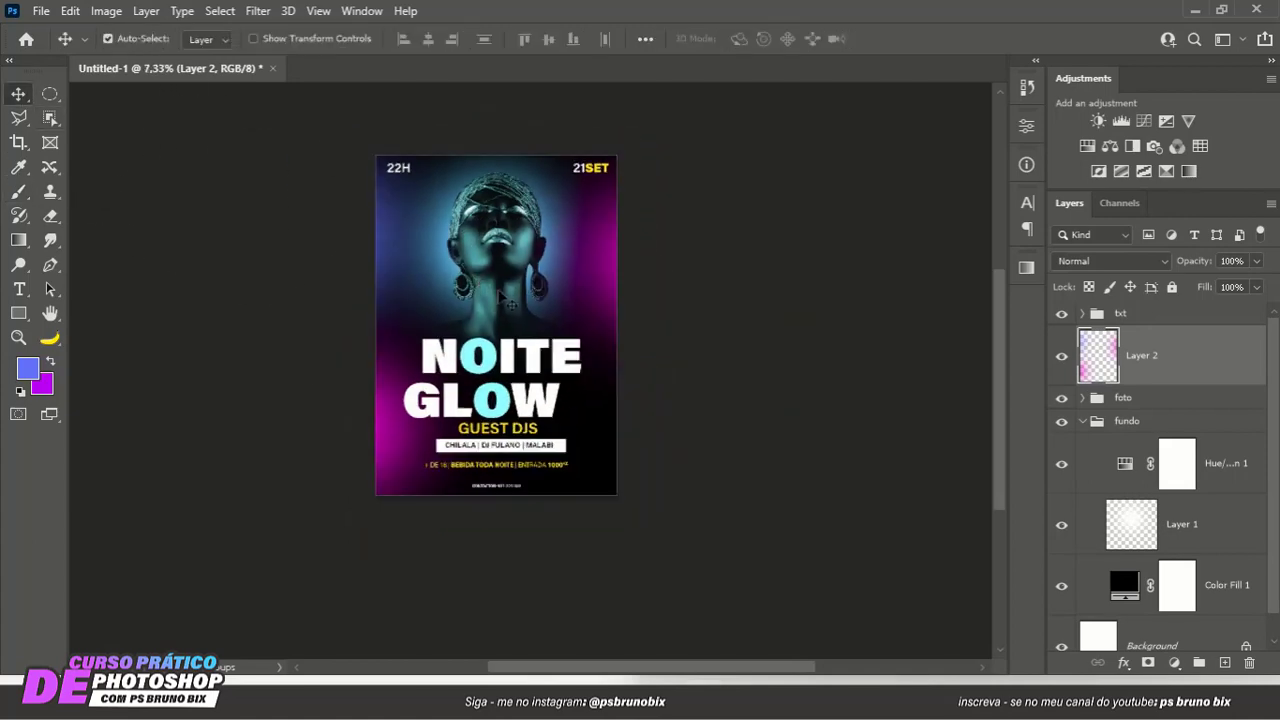
- Try the Hard Light blend mode on the glow layer (Layer 2) and compare the poster with and without that layer
{"action": "scroll", "coordinate": [535, 325], "scroll_direction": "up", "scroll_amount": 1}
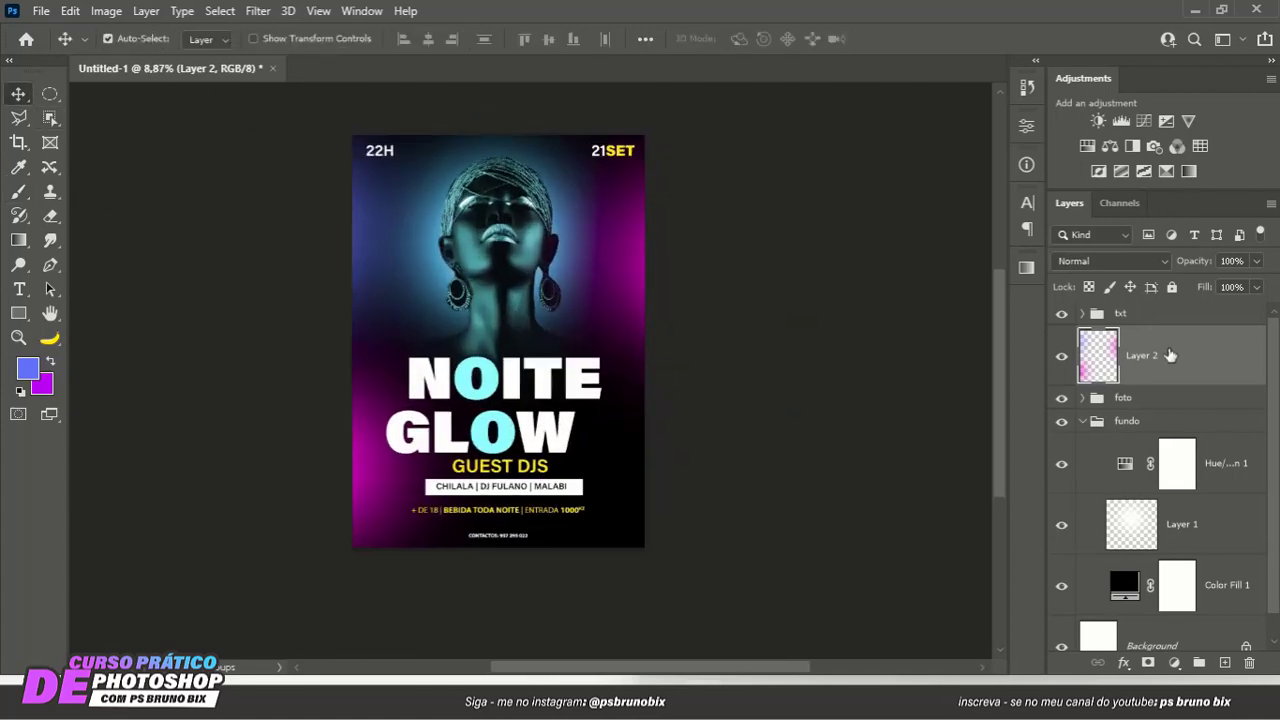
{"action": "left_click", "coordinate": [1108, 261]}
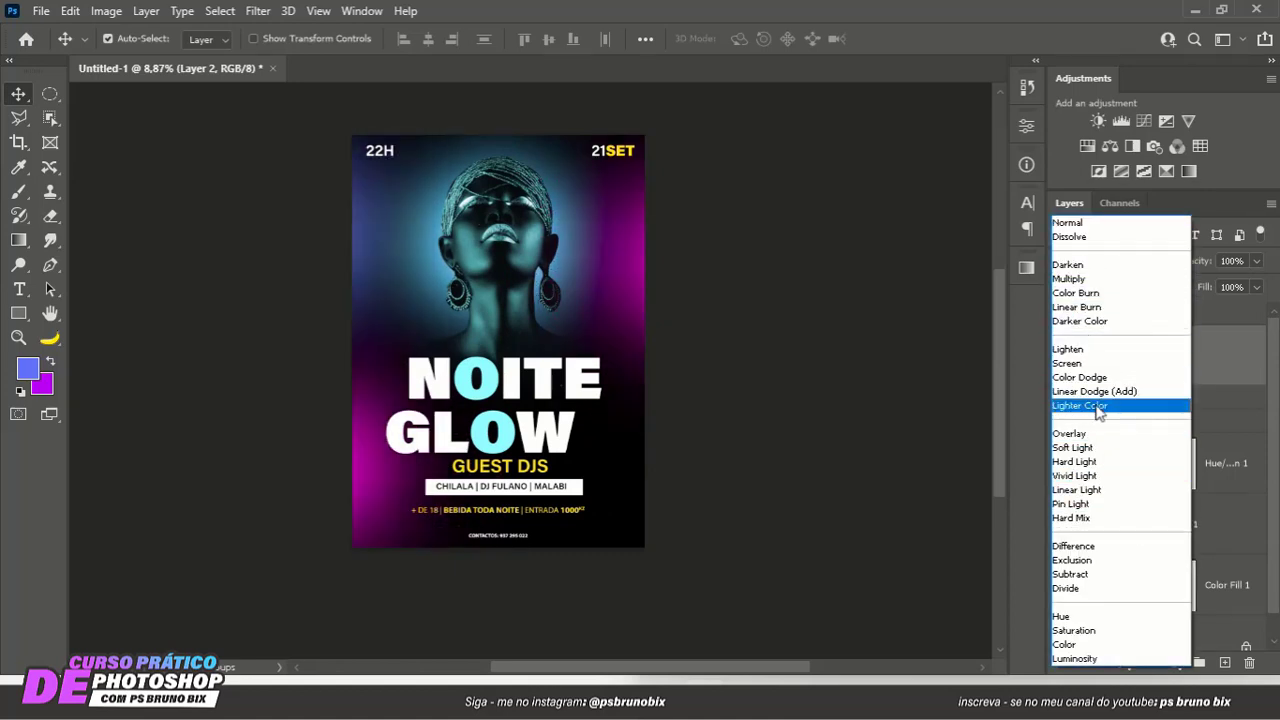
{"action": "left_click", "coordinate": [1093, 466]}
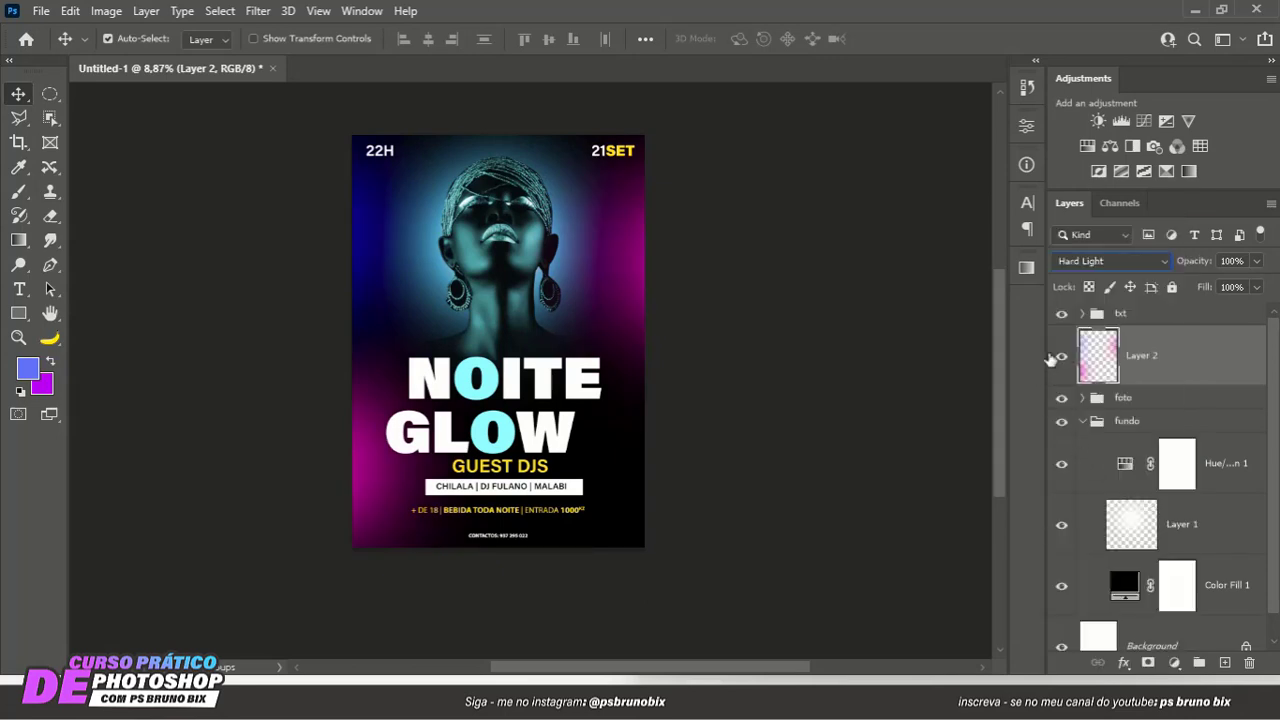
{"action": "left_click", "coordinate": [1061, 355]}
{"action": "left_click", "coordinate": [1061, 355]}
{"action": "left_click", "coordinate": [1061, 355]}
{"action": "left_click", "coordinate": [1061, 355]}
- Set the glow layer's blend mode back to Normal and return to the Move tool
{"action": "left_click", "coordinate": [1108, 261]}
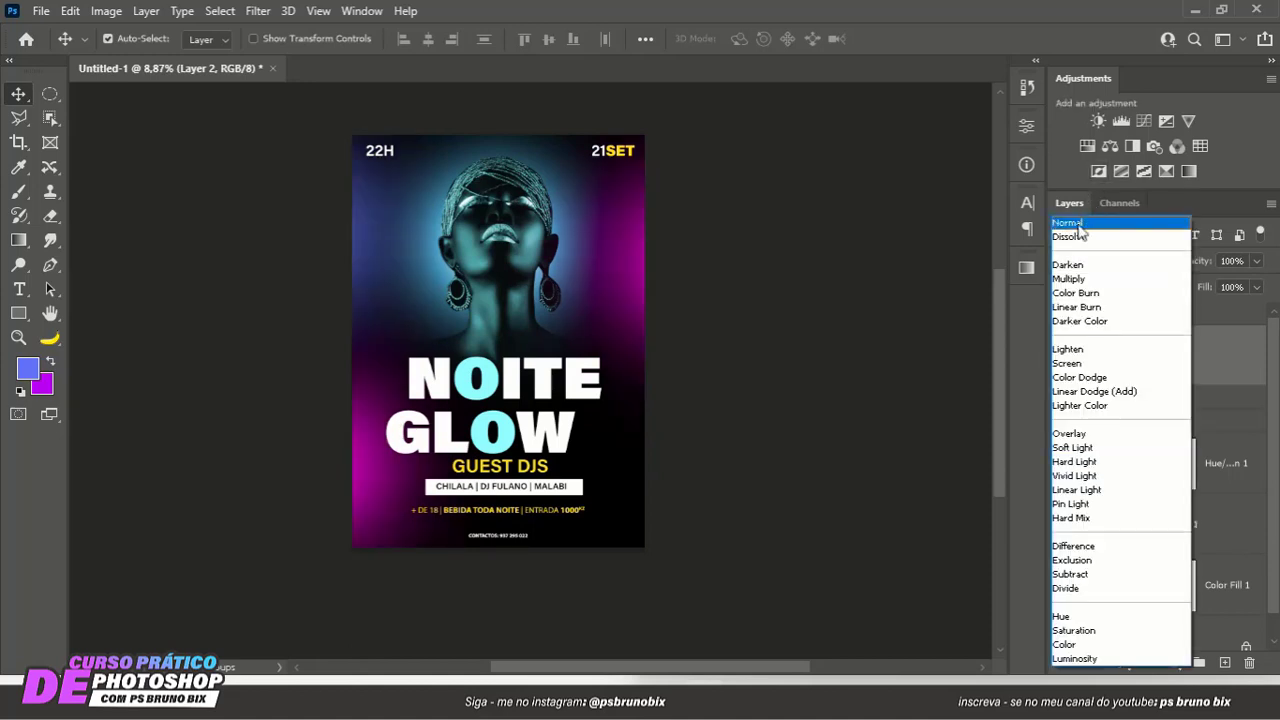
{"action": "left_click", "coordinate": [1078, 227]}
{"action": "left_click", "coordinate": [19, 118]}
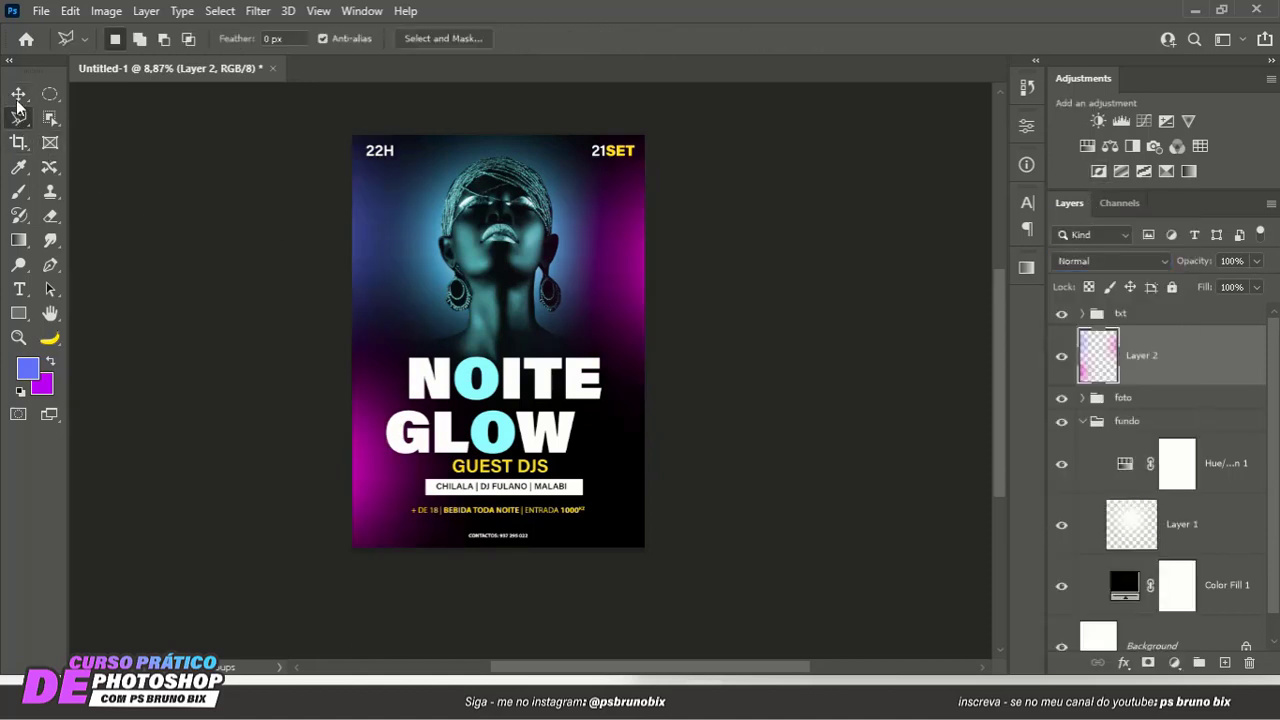
{"action": "left_click", "coordinate": [18, 95]}
{"action": "scroll", "coordinate": [472, 298], "scroll_direction": "down", "scroll_amount": 1}
{"action": "scroll", "coordinate": [478, 306], "scroll_direction": "up", "scroll_amount": 3}
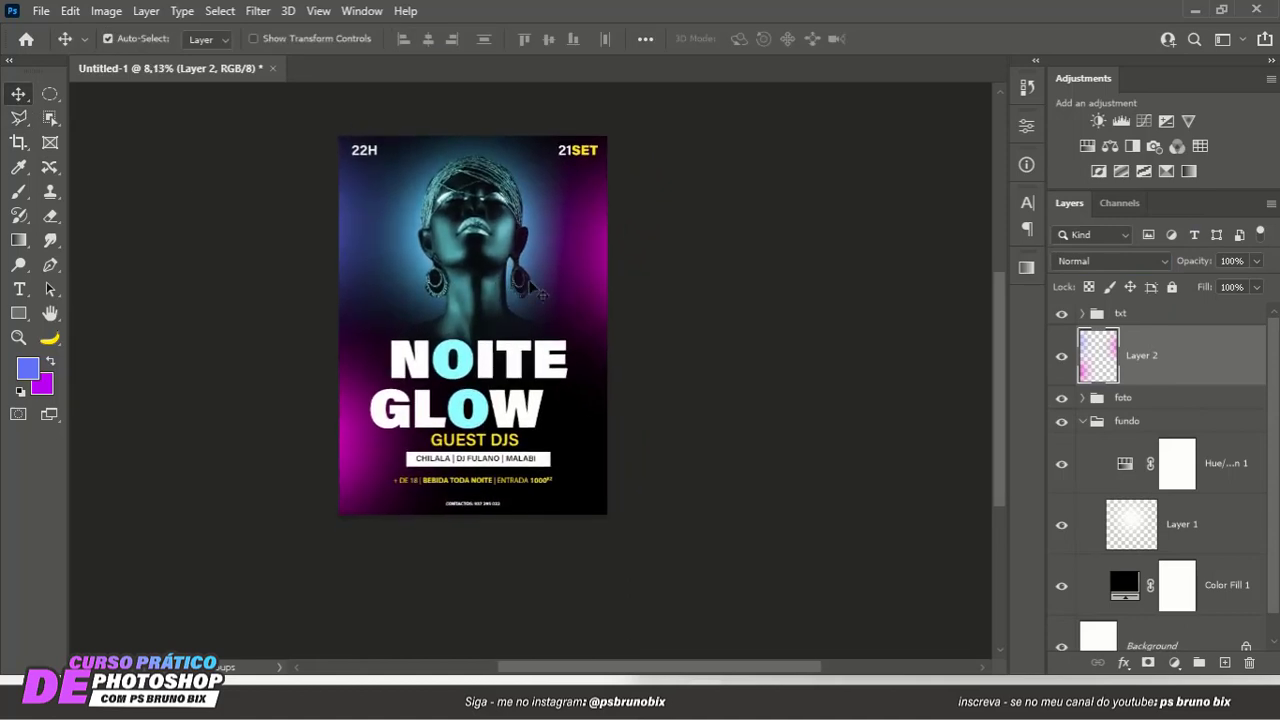